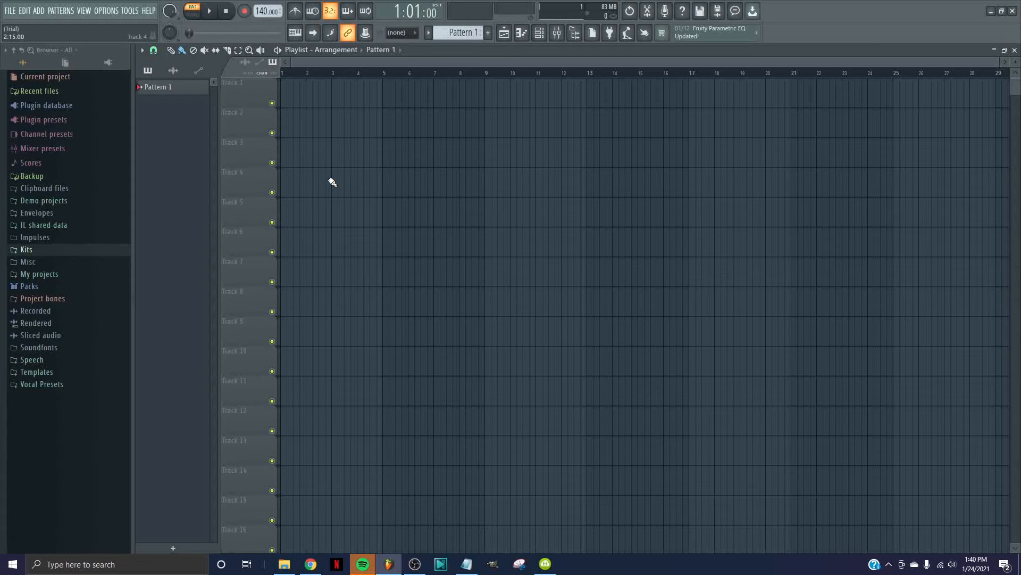
Create a new project from the Empty template in the Minimal category.
left_click(10, 11)
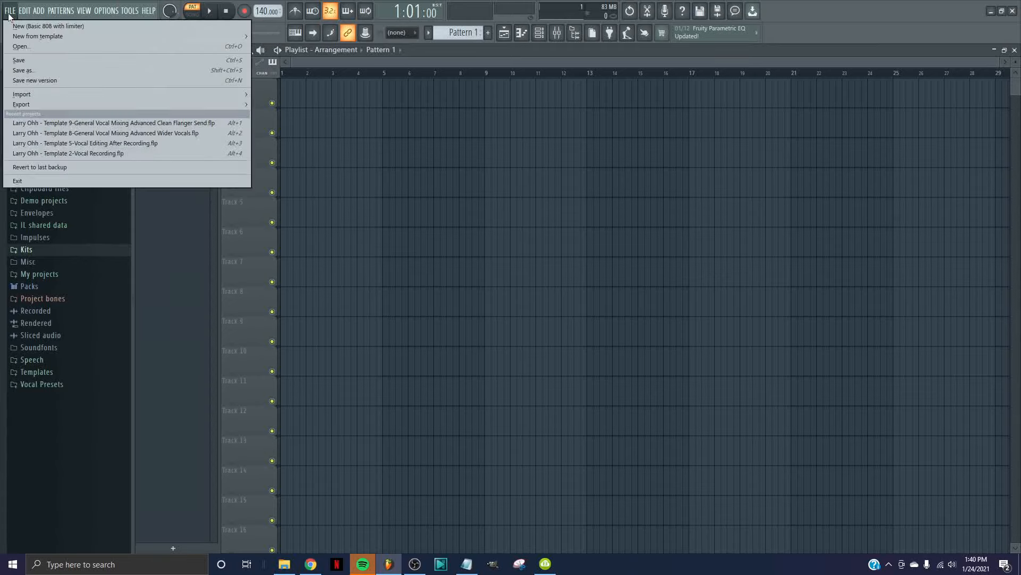
mouse_move(63, 33)
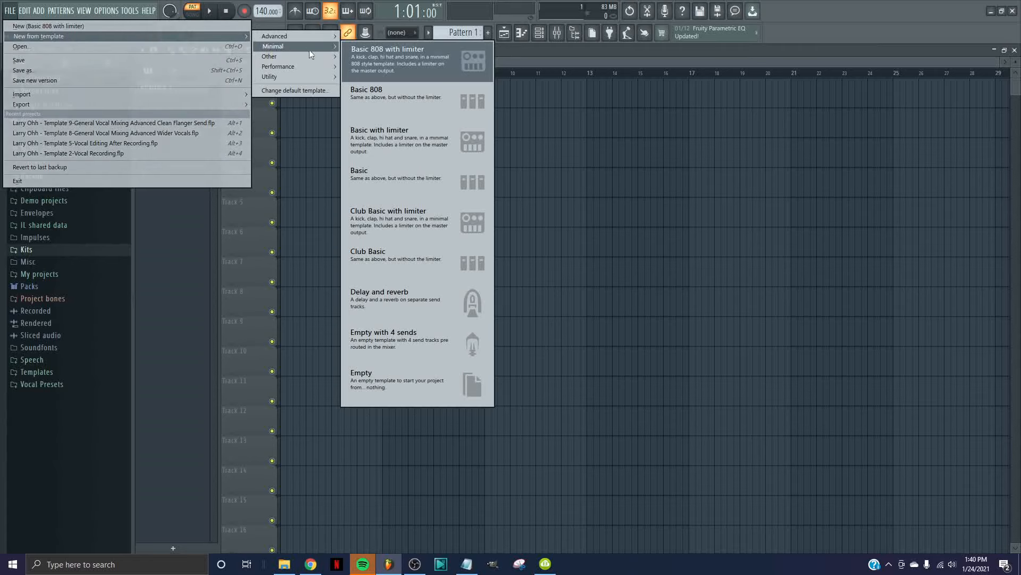
left_click(441, 392)
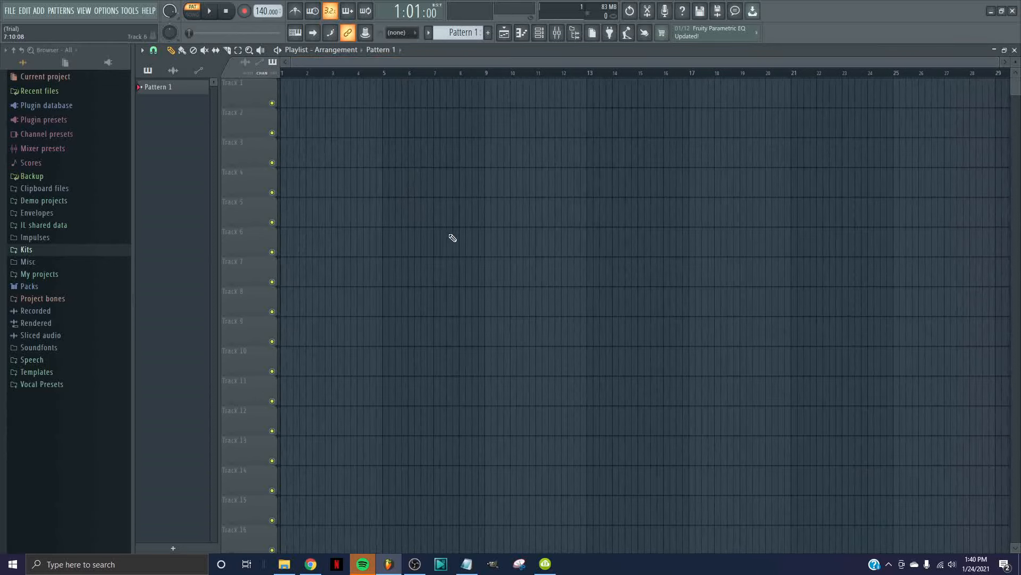
scroll(453, 237, "up", 3)
scroll(453, 238, "up", 2)
scroll(451, 236, "down", 2)
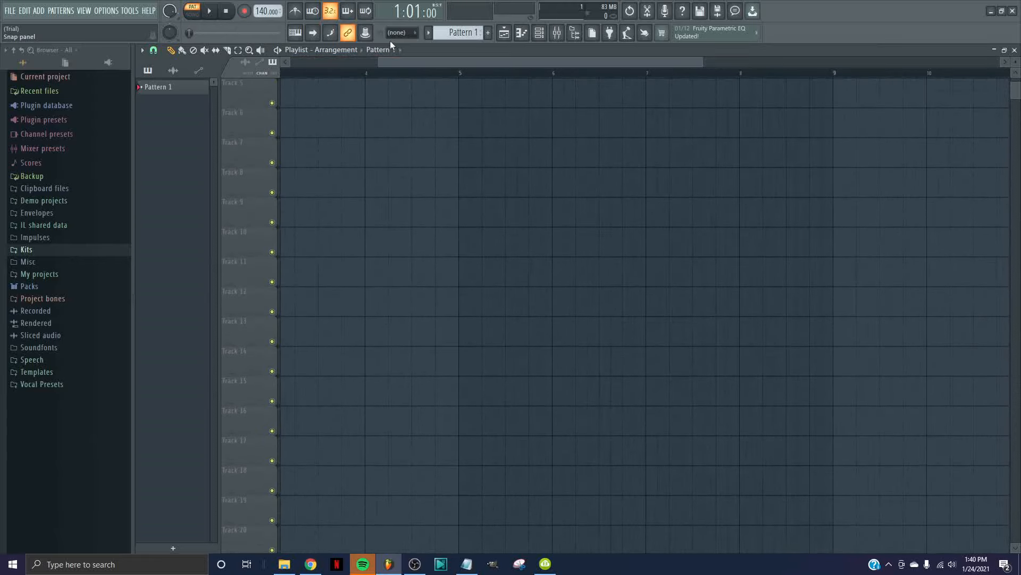
left_click_drag(204, 70, 202, 70)
left_click_drag(701, 61, 993, 62)
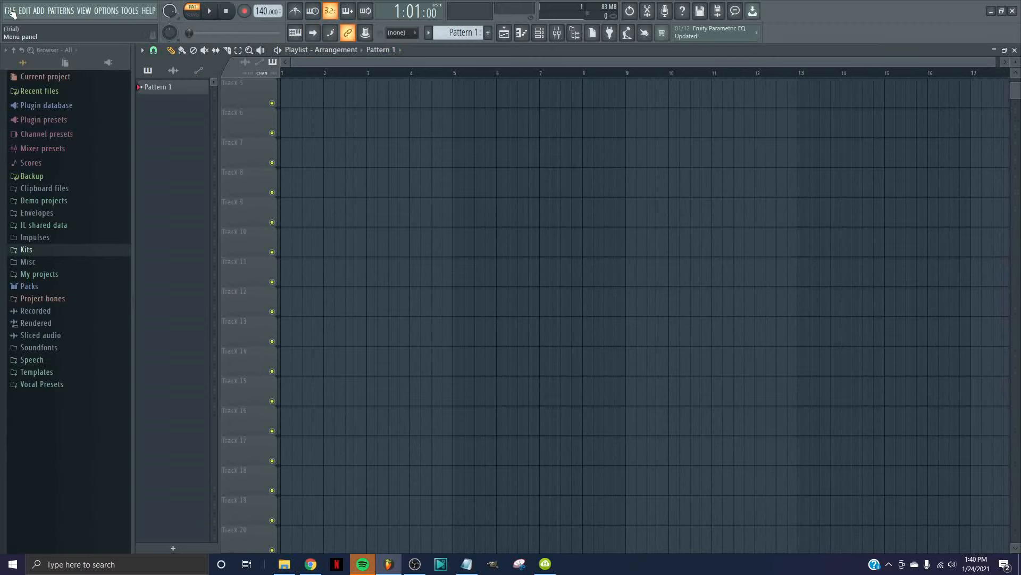
left_click(544, 38)
left_click(833, 286)
left_click(10, 11)
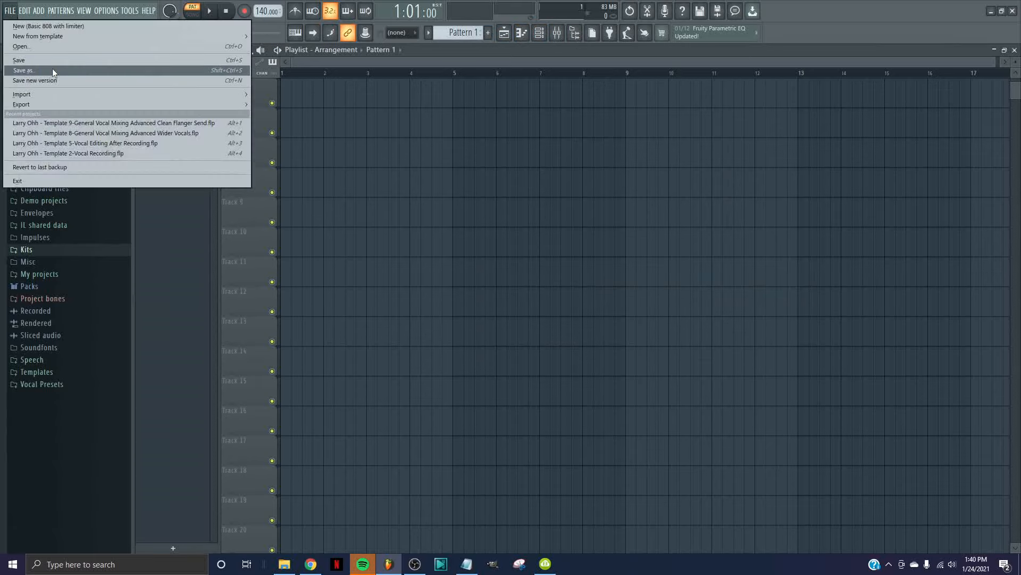
left_click(343, 104)
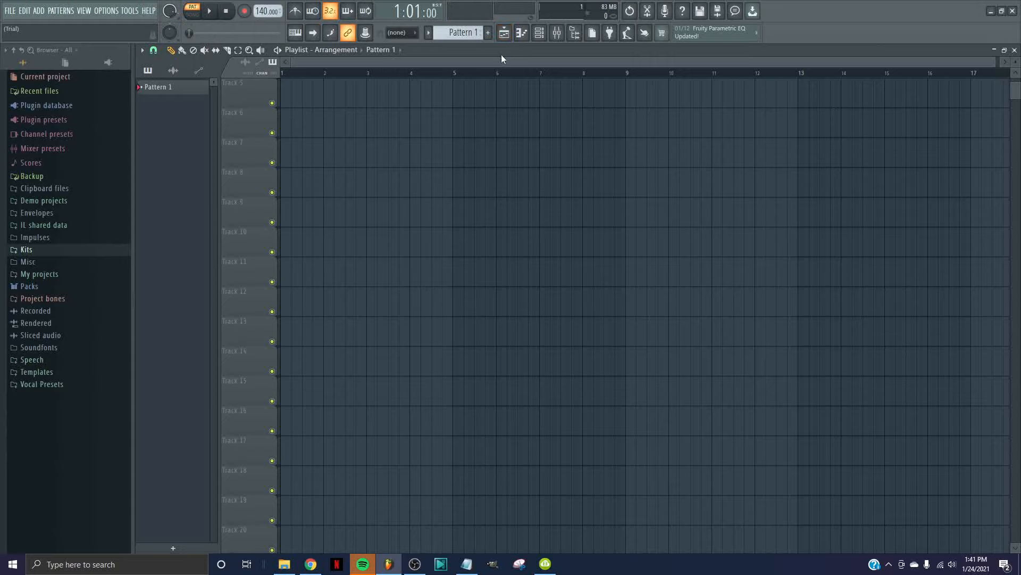
Bring up the Sampler's piano roll to view its note grid, and close it again.
left_click(505, 35)
left_click(508, 41)
left_click(522, 34)
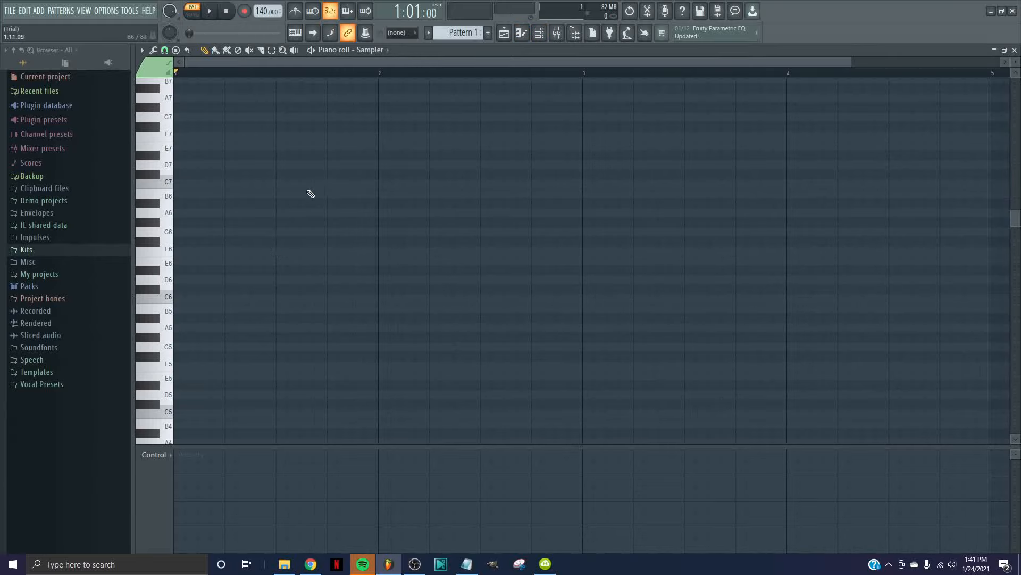
left_click(1015, 49)
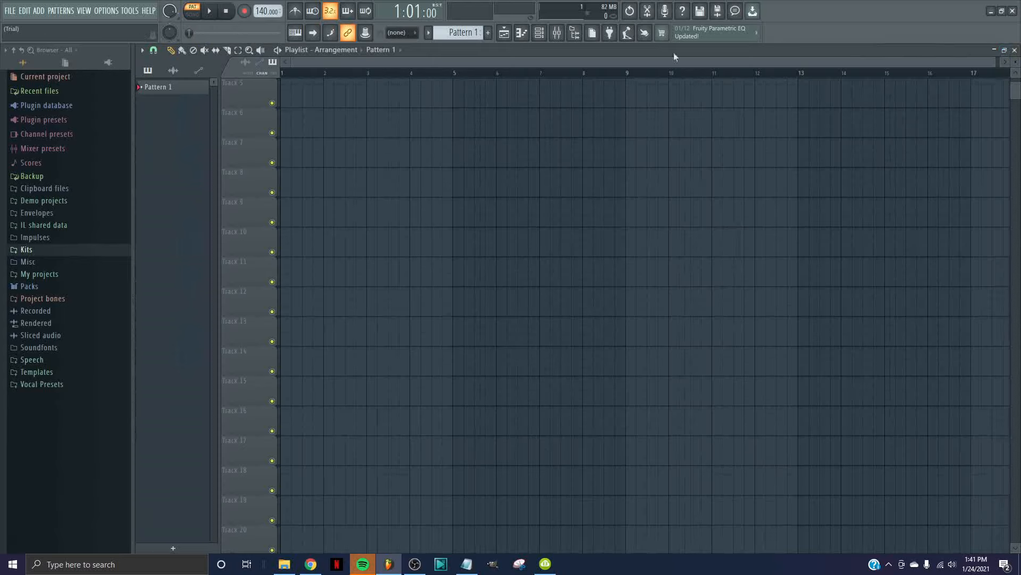
Show the channel rack, look through the plugins available for a new channel, and close it without adding one.
left_click(539, 33)
left_click_drag(362, 282, 394, 175)
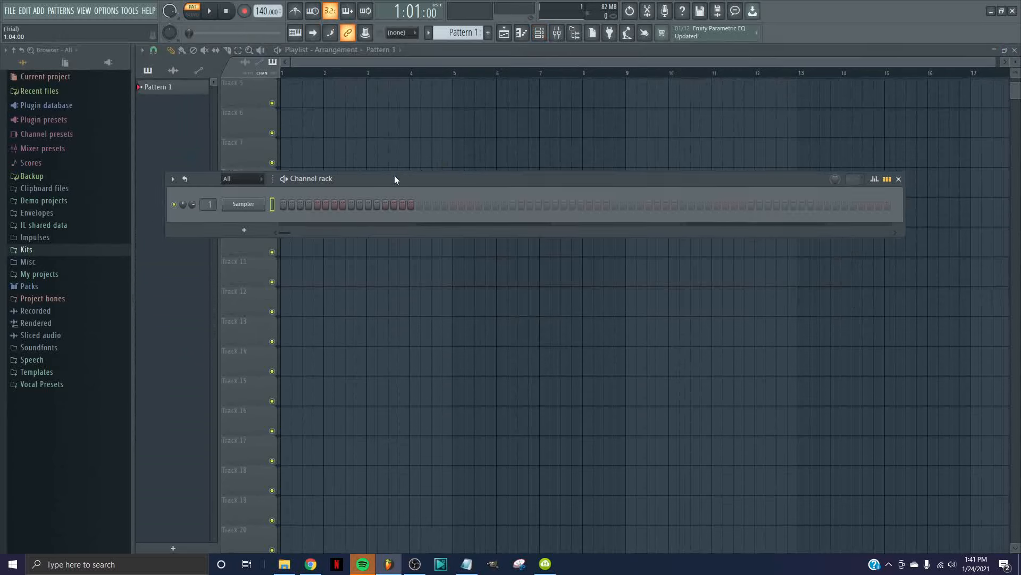
left_click(245, 233)
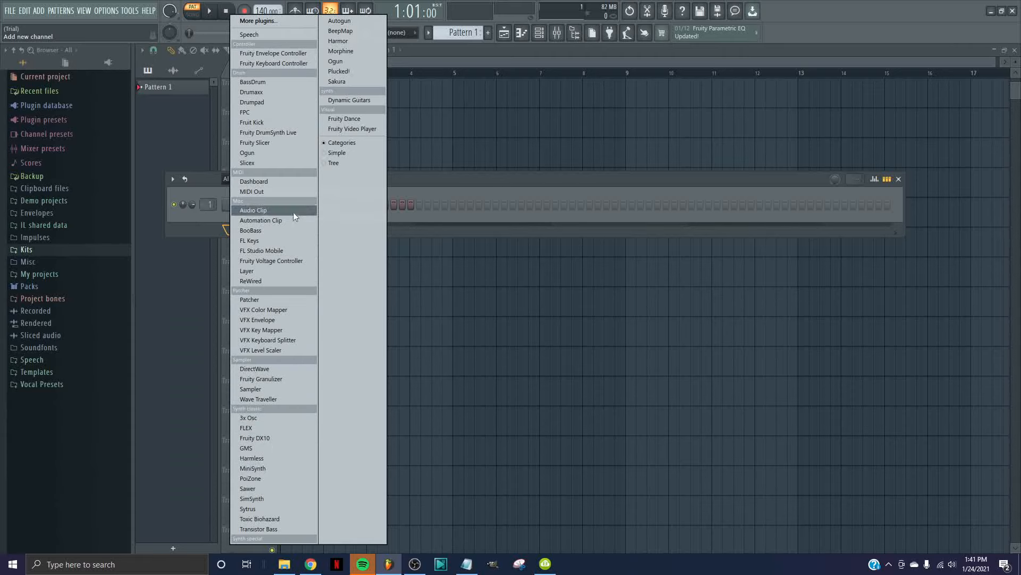
left_click(211, 219)
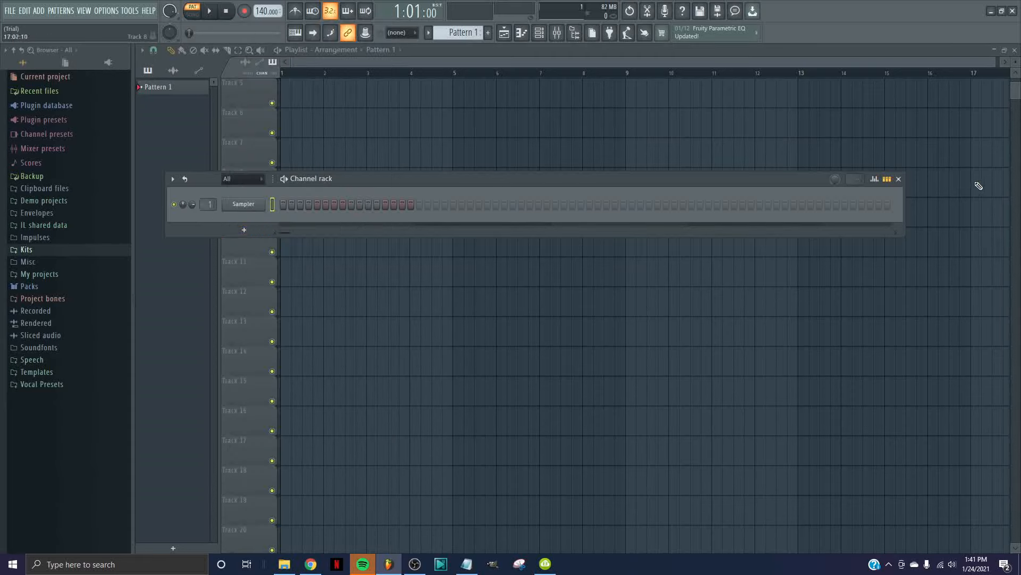
left_click(900, 179)
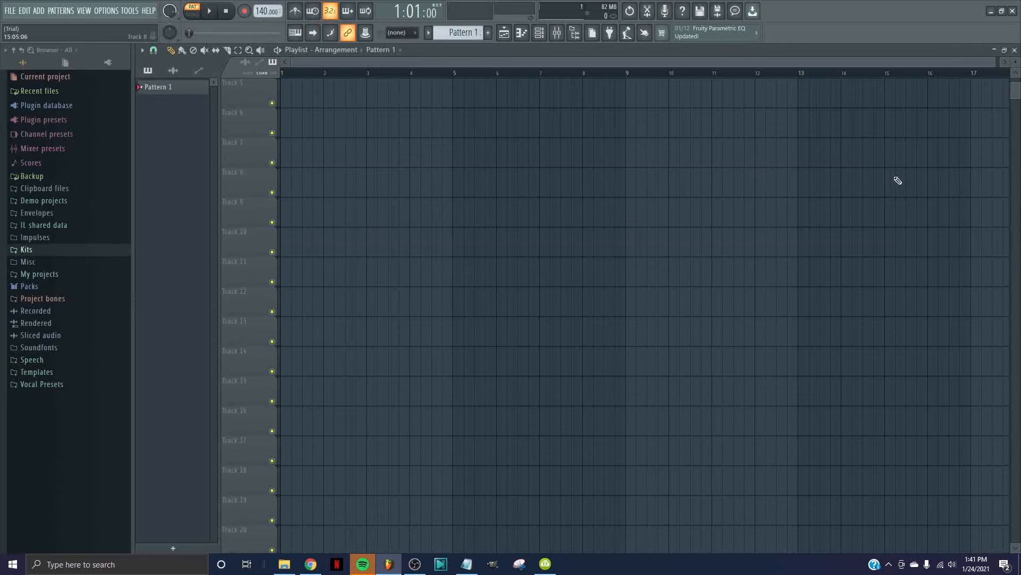
Show the mixer enlarged to full size, look at the Master and Insert 1 tracks, and close it.
left_click(557, 34)
left_click_drag(473, 277, 473, 159)
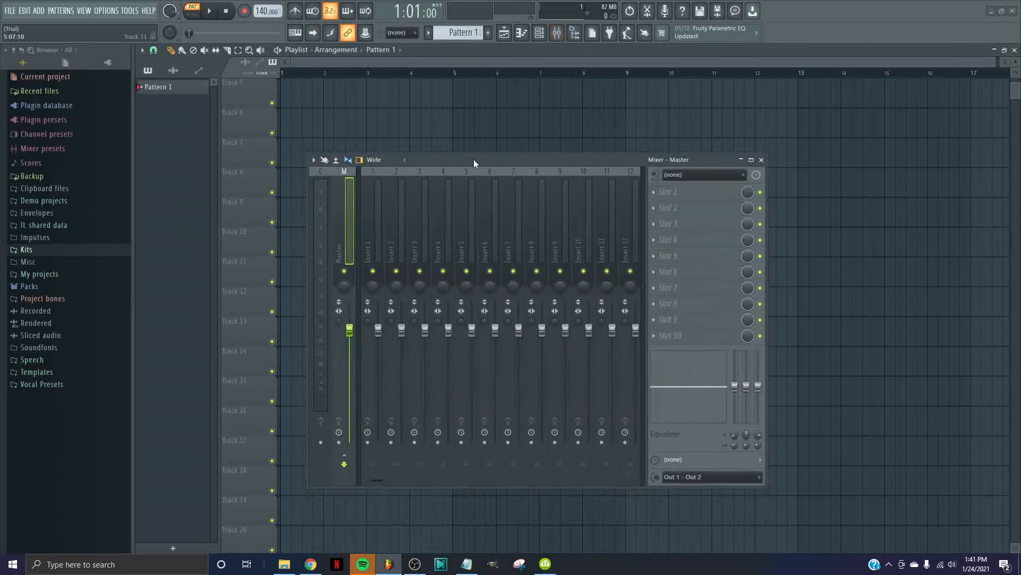
double_click(474, 159)
left_click_drag(62, 124, 35, 113)
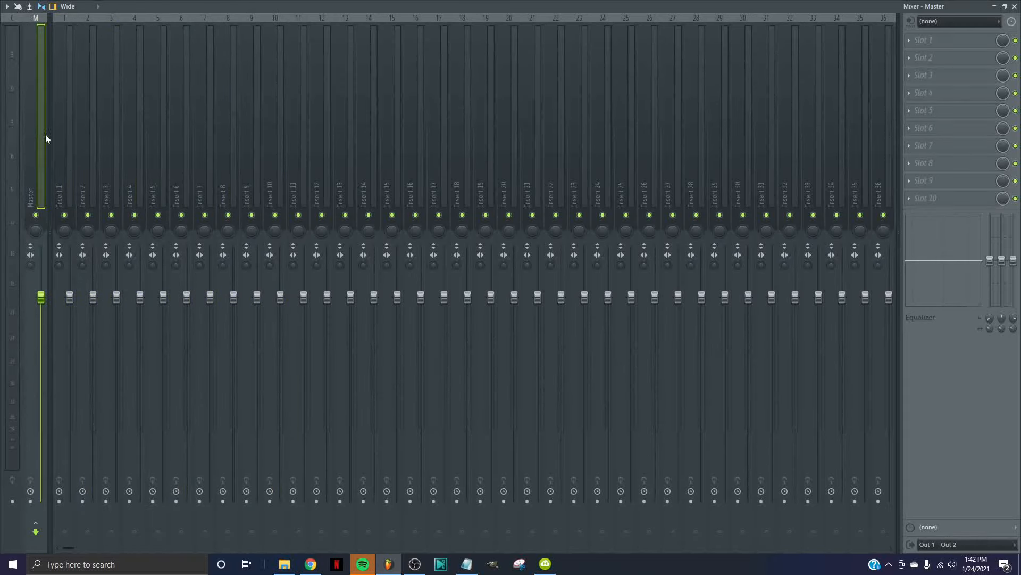
left_click(56, 158)
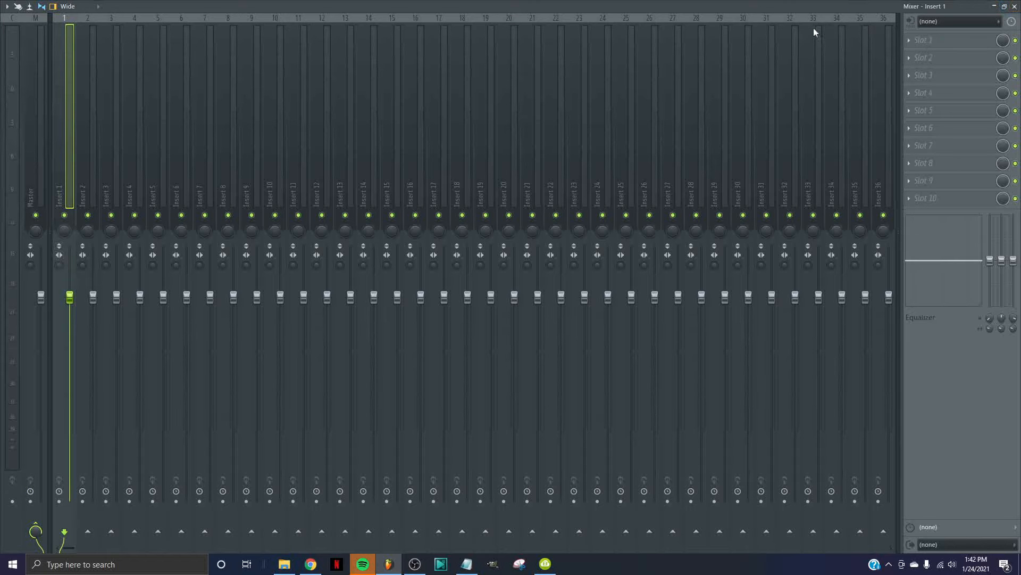
double_click(843, 4)
left_click(766, 160)
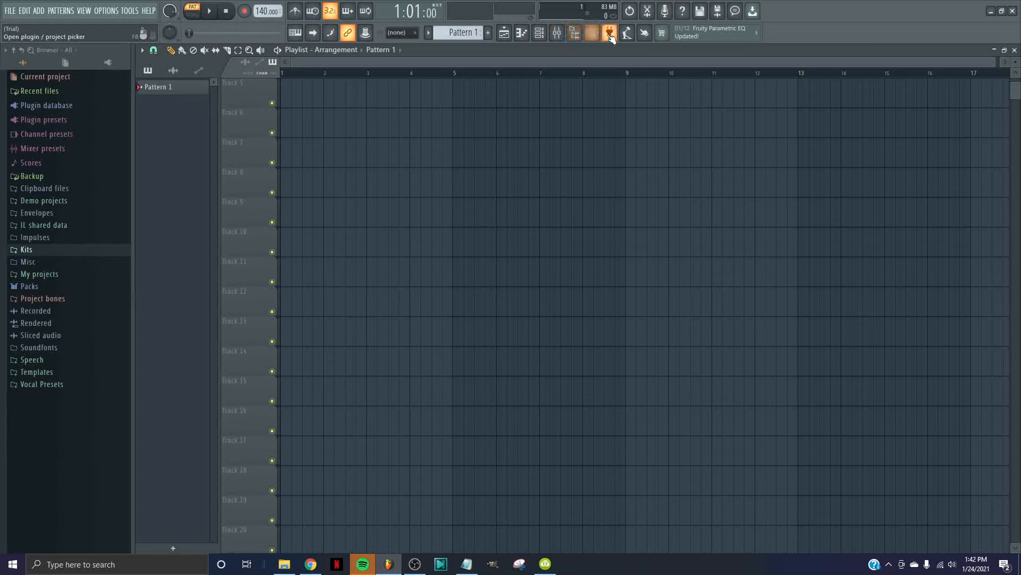
Tap in a tempo of about 293 BPM with the Tempo tapper and close it.
left_click(628, 35)
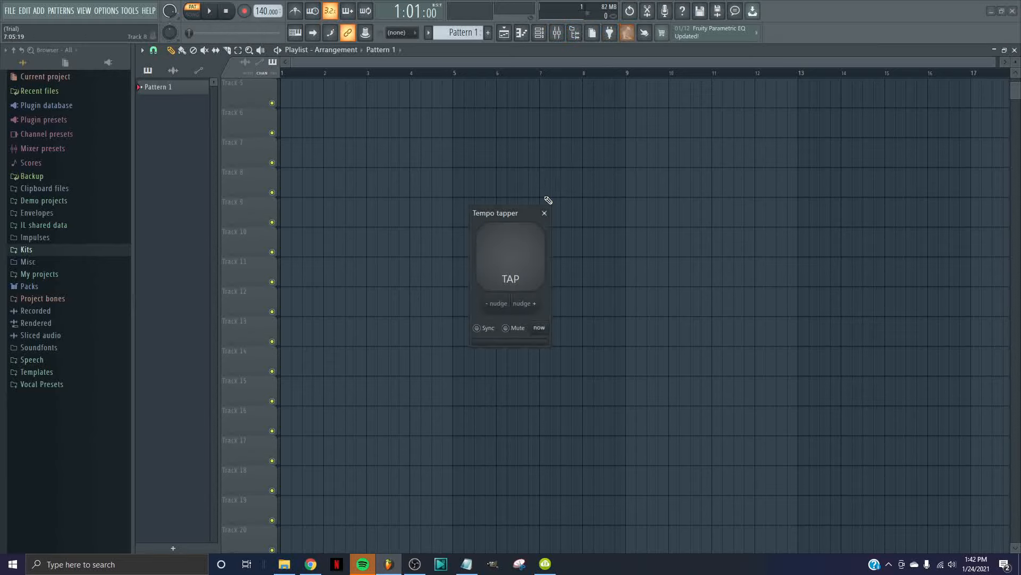
left_click(514, 256)
left_click(514, 256)
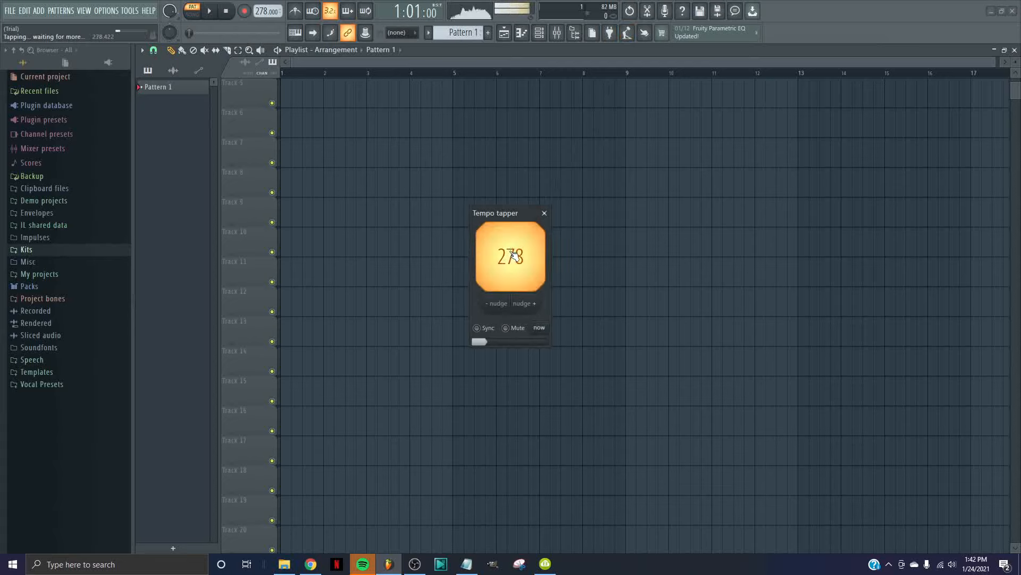
left_click(514, 256)
left_click(514, 256)
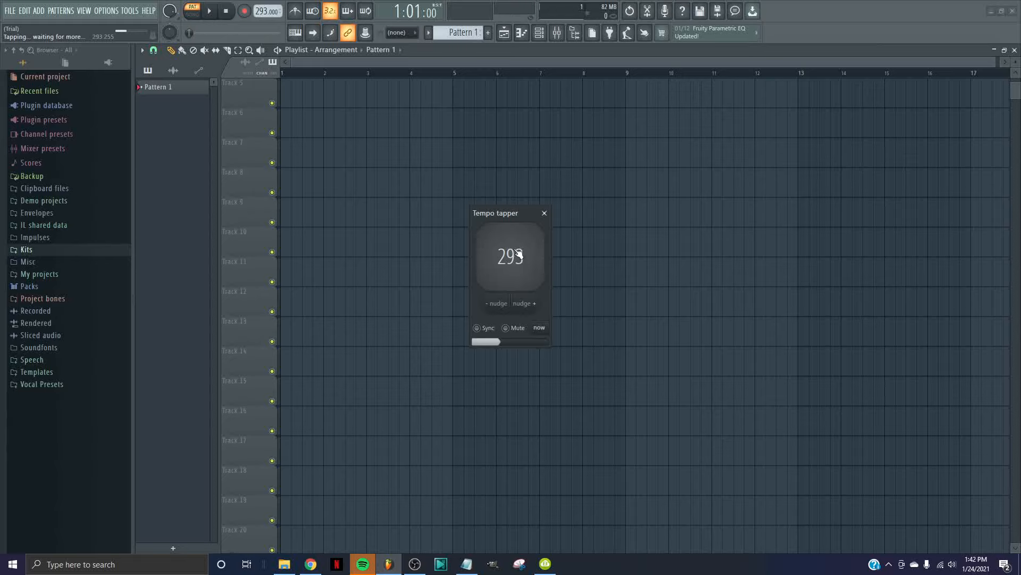
left_click(543, 213)
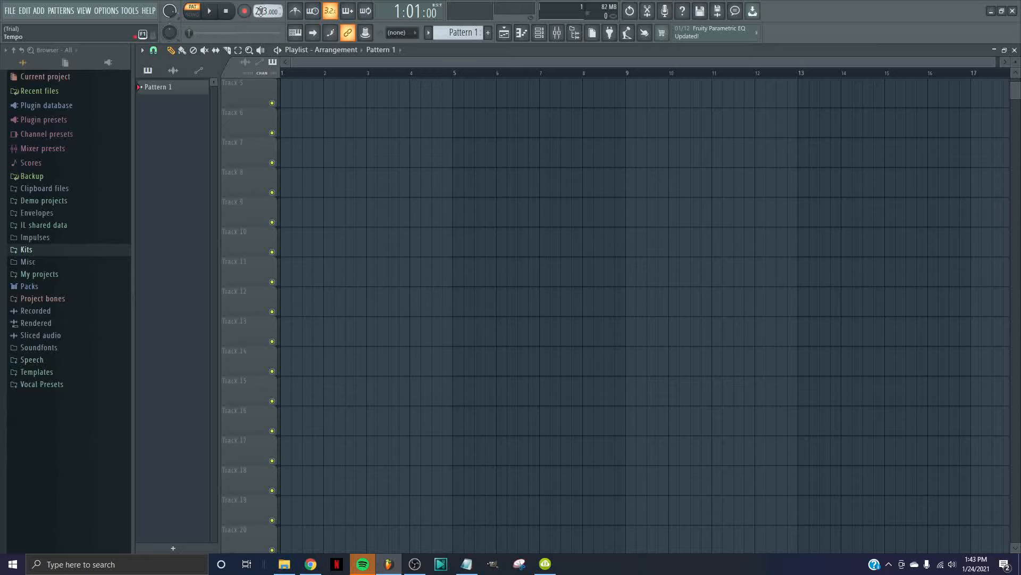
Lower the project tempo to 179 BPM.
mouse_move(262, 10)
left_mouse_down()
mouse_move(263, 63)
mouse_move(263, 19)
left_mouse_up()
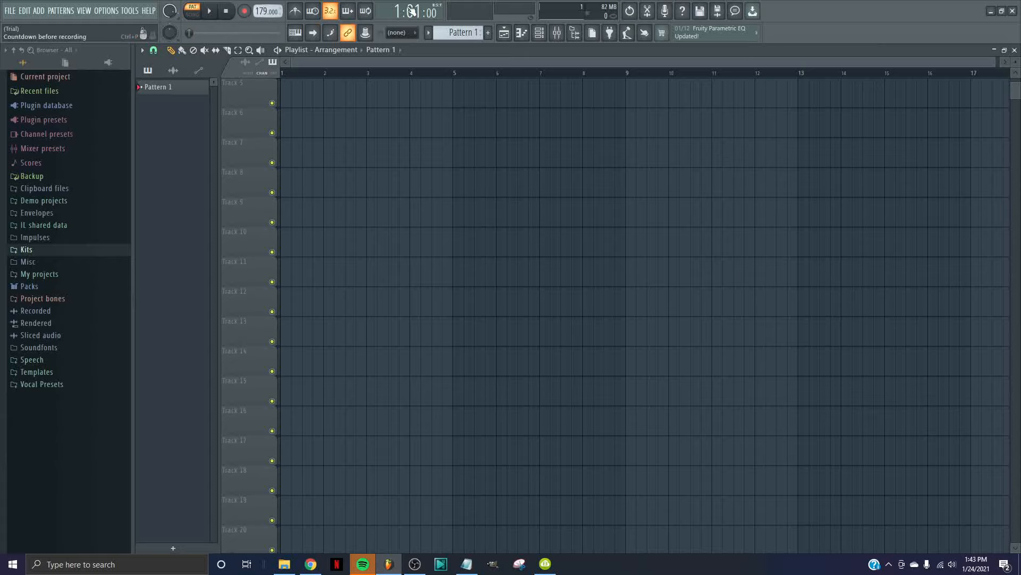
View the touch pads and close them again.
left_click(645, 34)
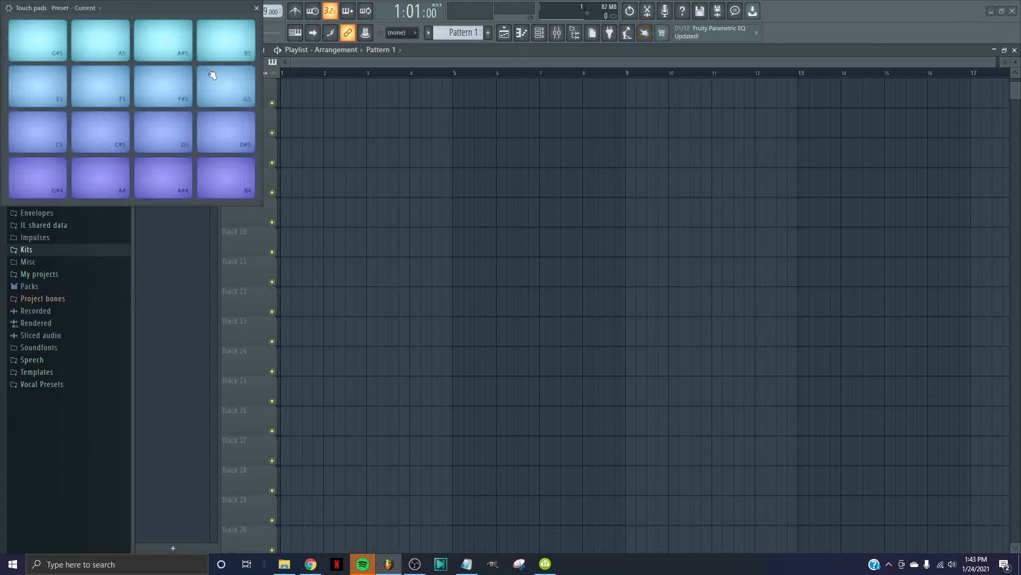
left_click(256, 9)
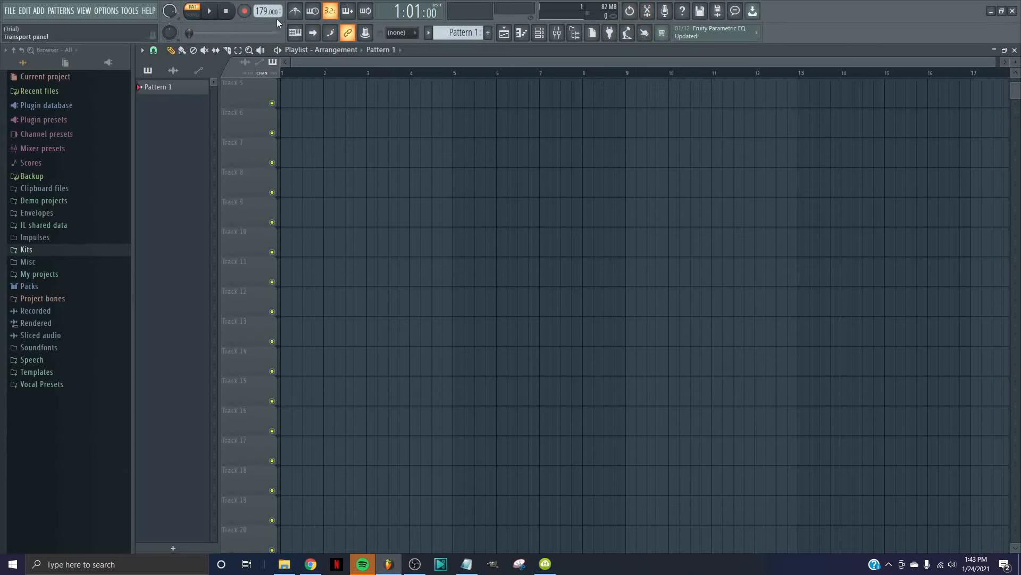
Turn the metronome and the typing keyboard to piano keyboard option each on and off again.
left_click(296, 12)
left_click(297, 12)
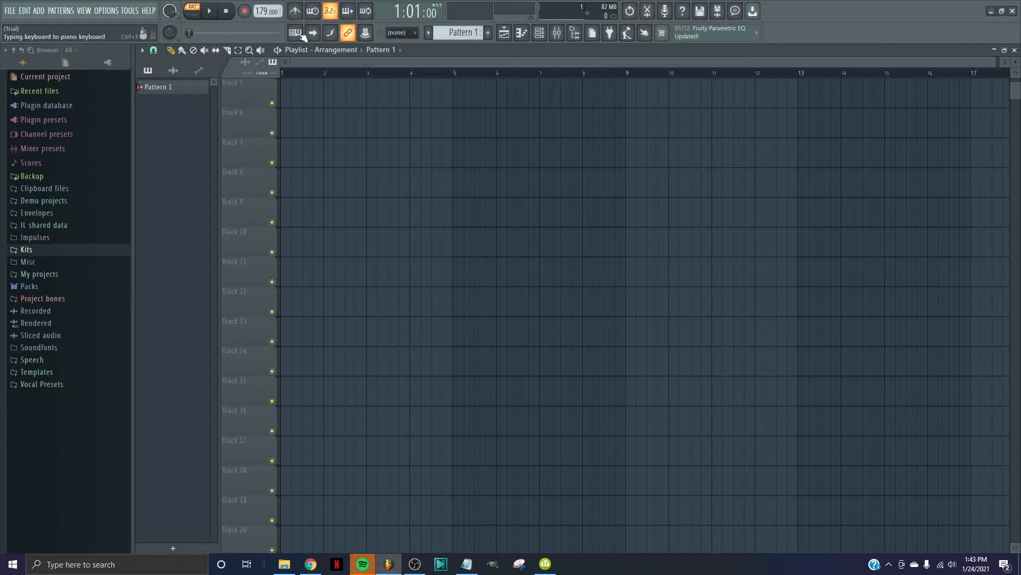
left_click(295, 33)
left_click(298, 34)
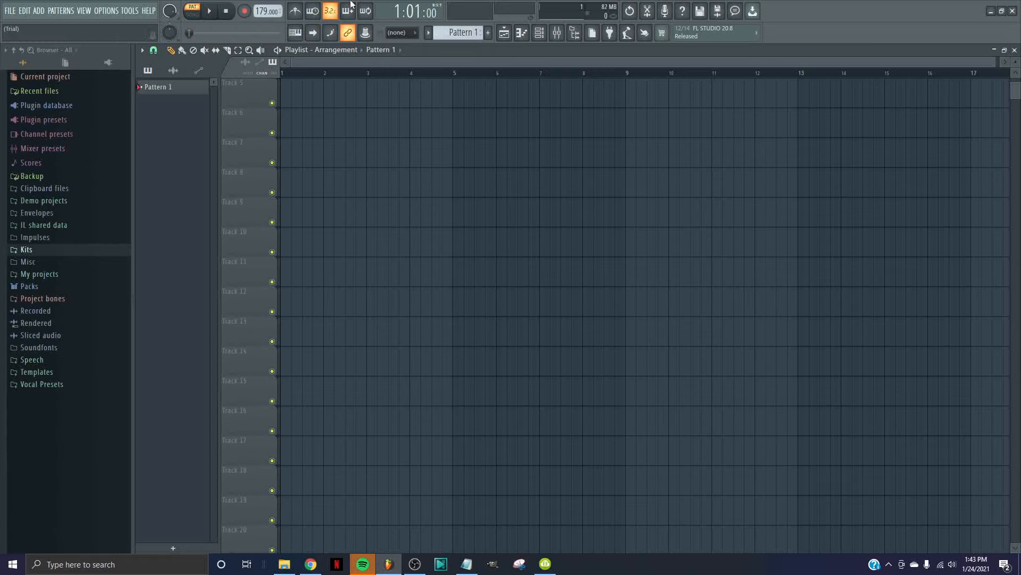
Play the current pattern briefly, pause it and stop playback.
left_click(211, 12)
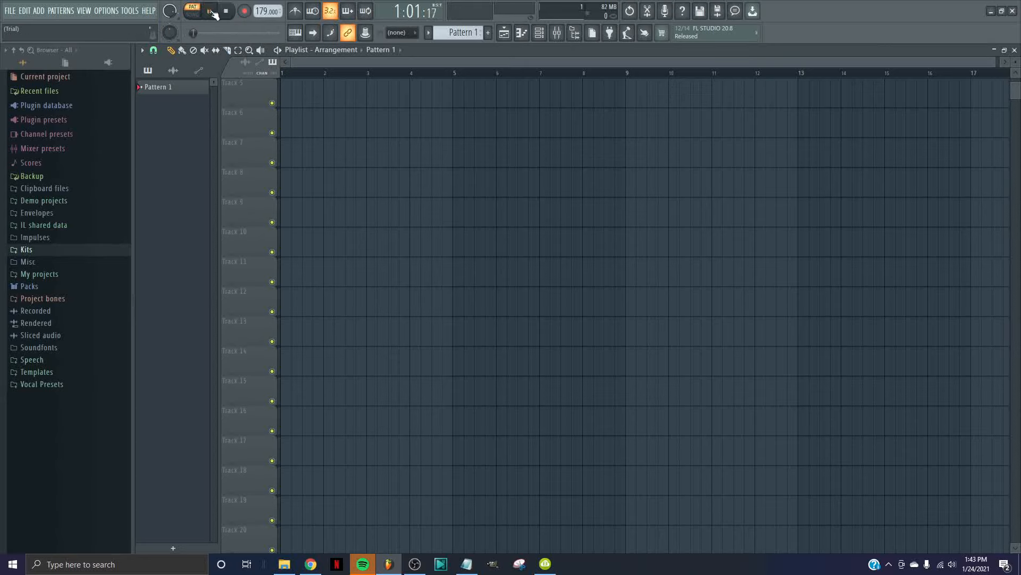
left_click(212, 12)
left_click(227, 12)
Switch playback to song mode and try moving the playhead along the playlist timeline.
key("l")
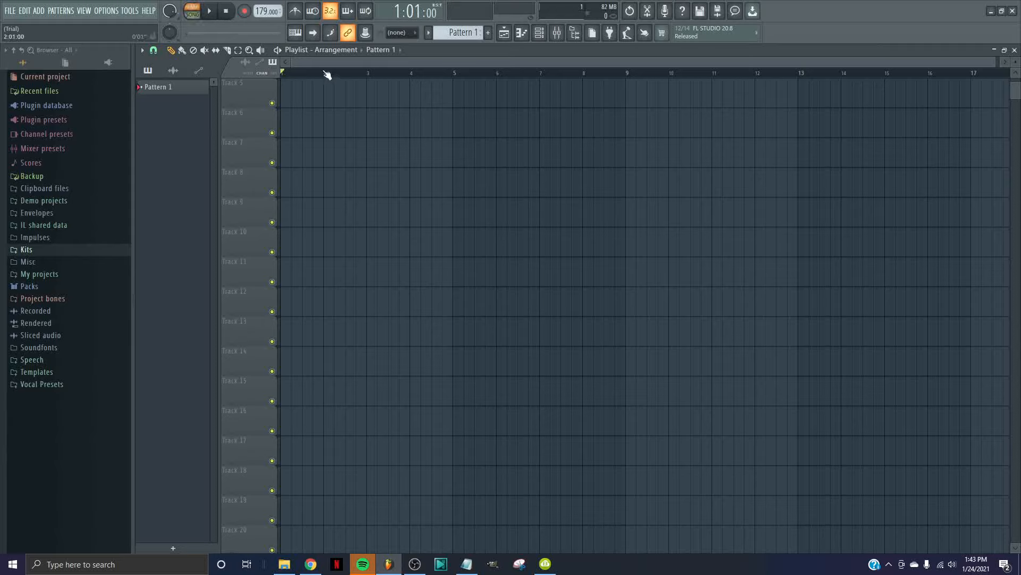
left_click(359, 73)
left_click(371, 73)
mouse_move(335, 74)
left_mouse_down()
mouse_move(300, 73)
mouse_move(375, 82)
left_mouse_up()
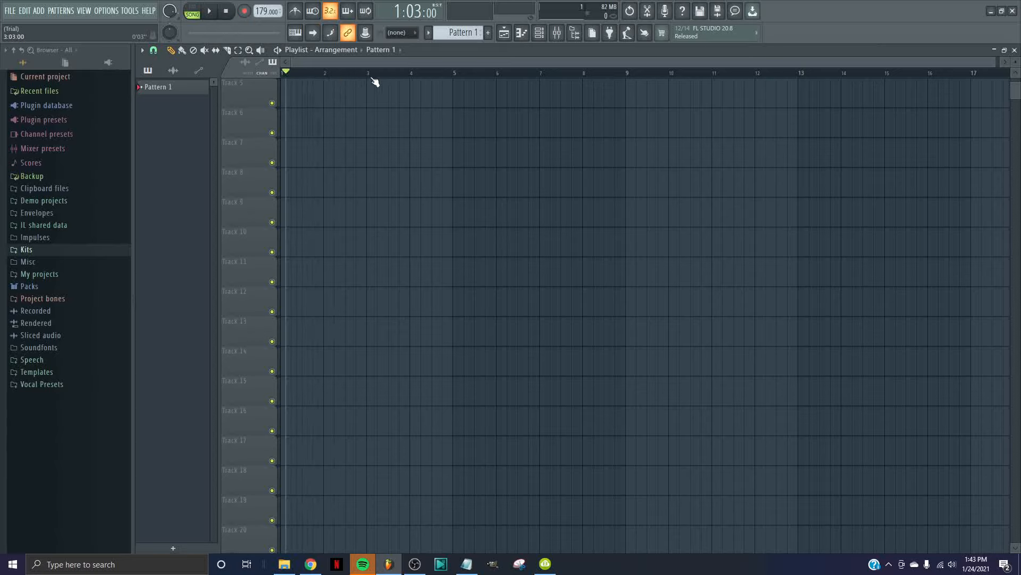
left_click(326, 75)
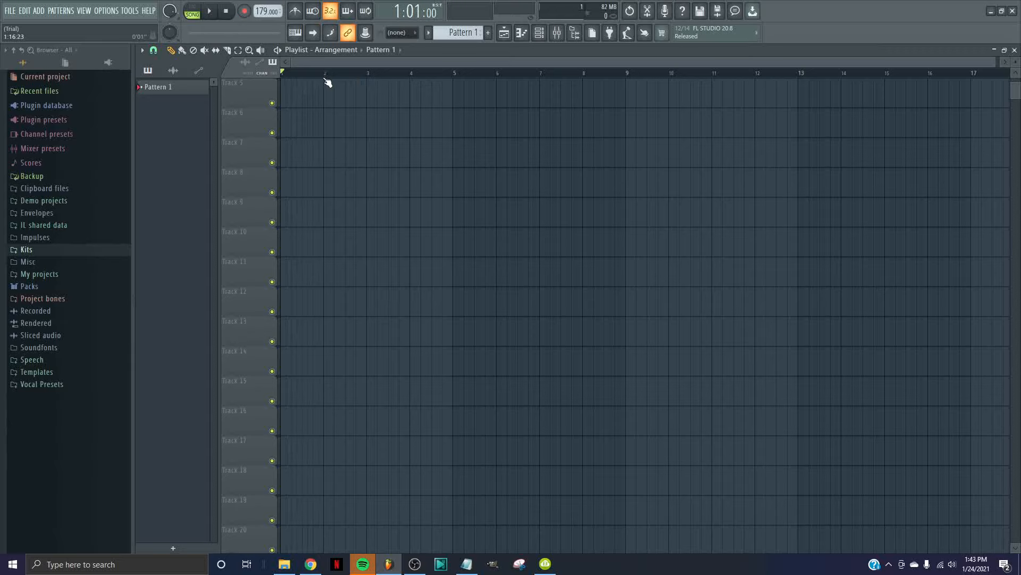
Play and pause the song from different playhead positions in bar 1, and return the playhead to the start.
key("space")
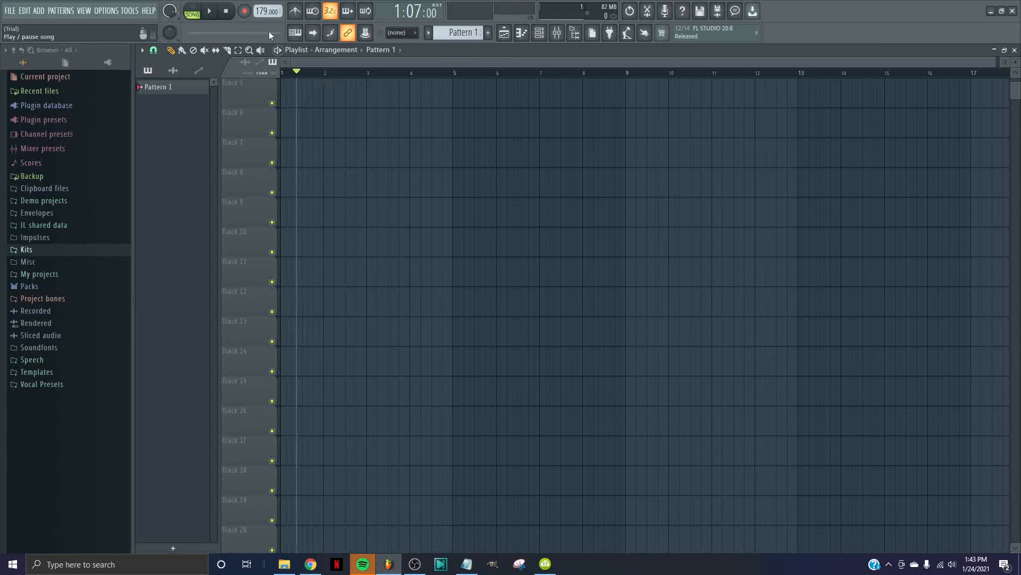
key("space")
left_click(289, 74)
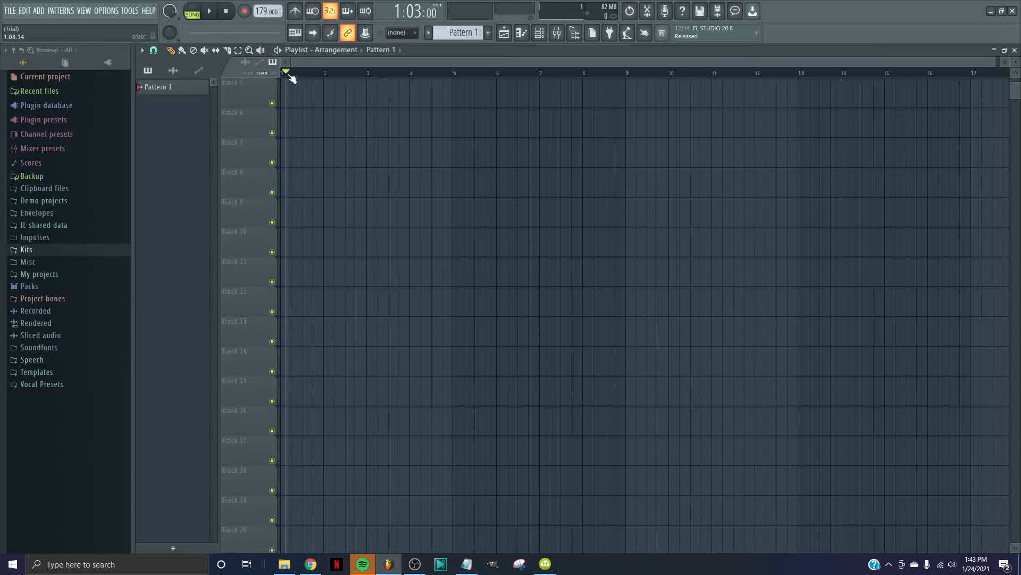
key("space")
key("space")
left_click(283, 73)
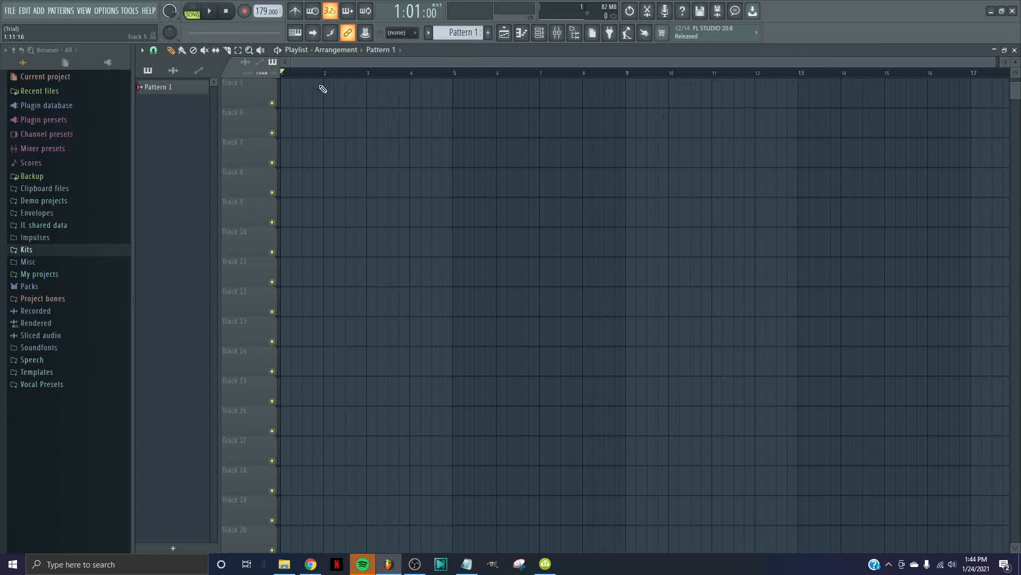
Switch playback to pattern mode and show the channel rack near the playlist's upper edge.
left_click(192, 9)
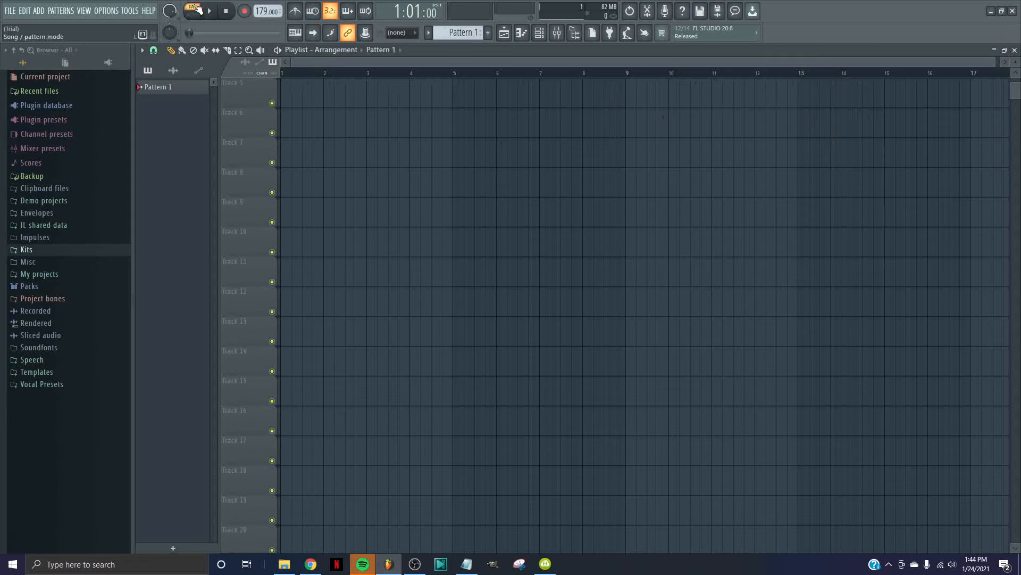
left_click(540, 35)
left_click_drag(398, 180, 395, 130)
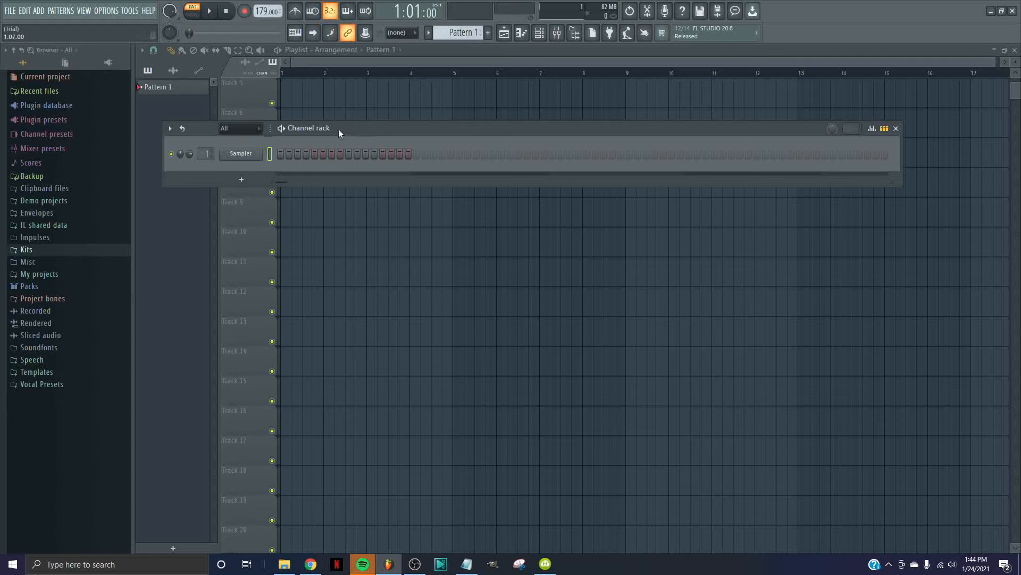
Hide the channel rack and switch playback to song mode.
key("F6")
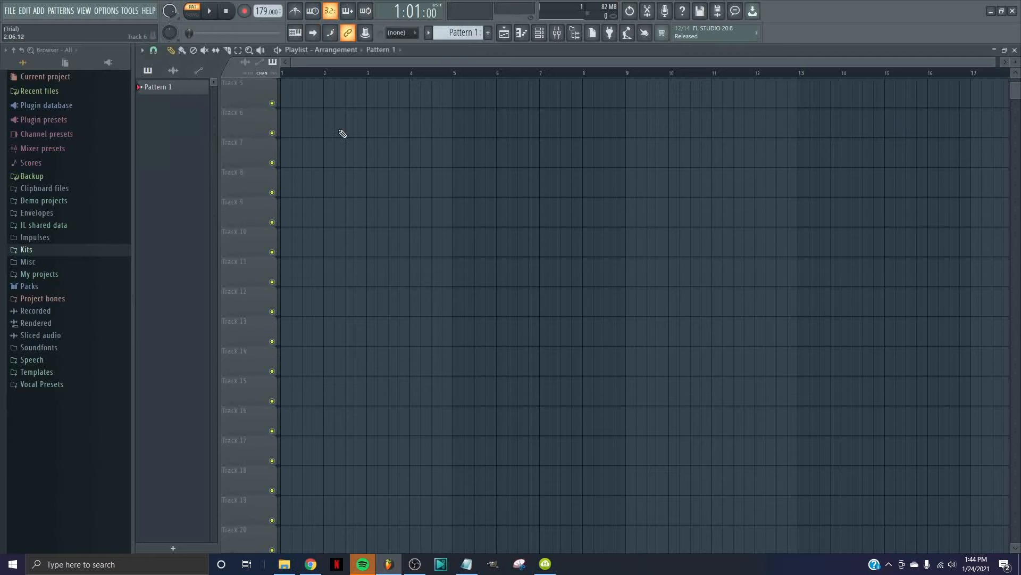
left_click(196, 14)
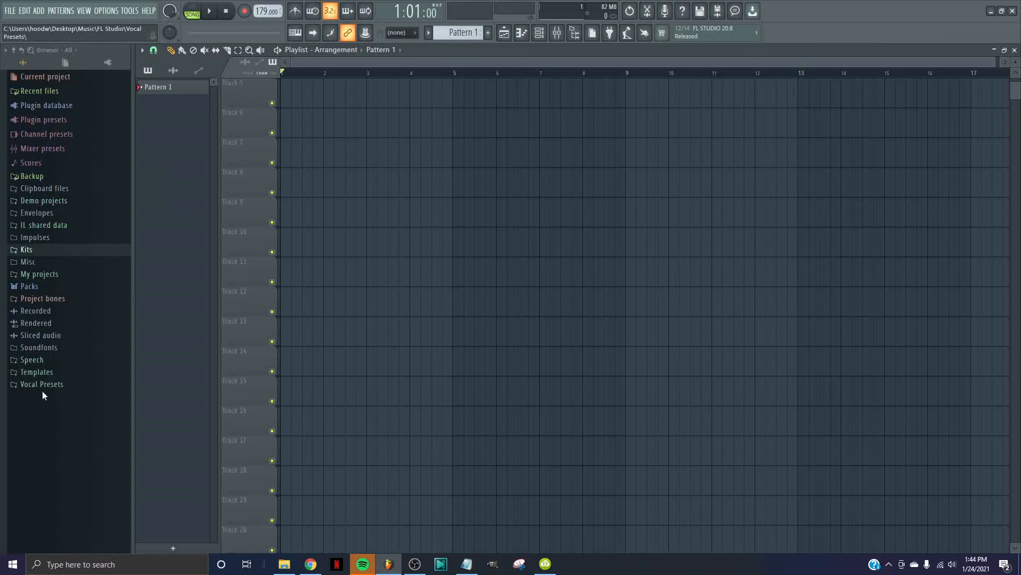
Expand the Kits folder in the browser and show the samples in its Tutorial Kit subfolder.
left_click(37, 250)
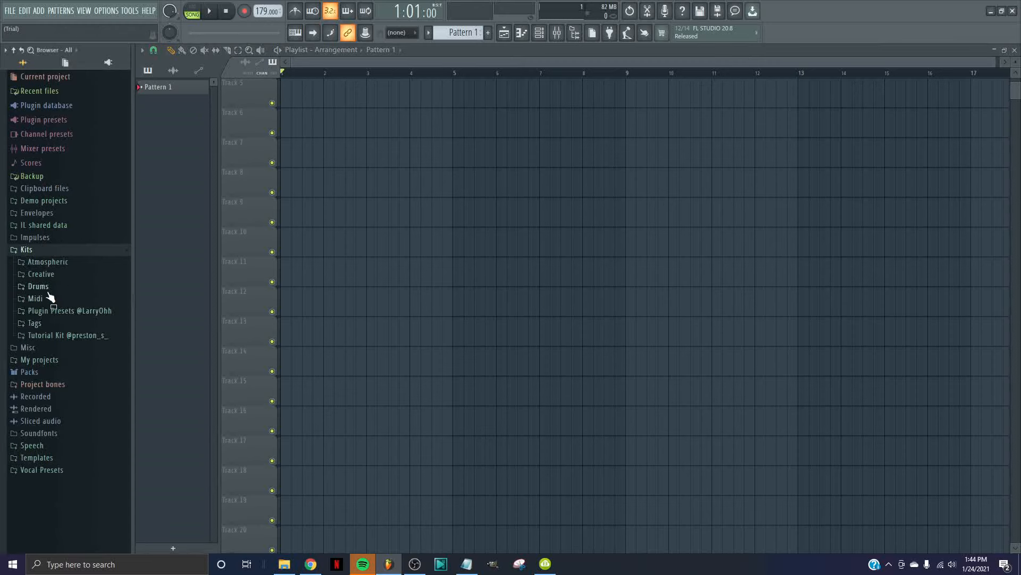
left_click(61, 337)
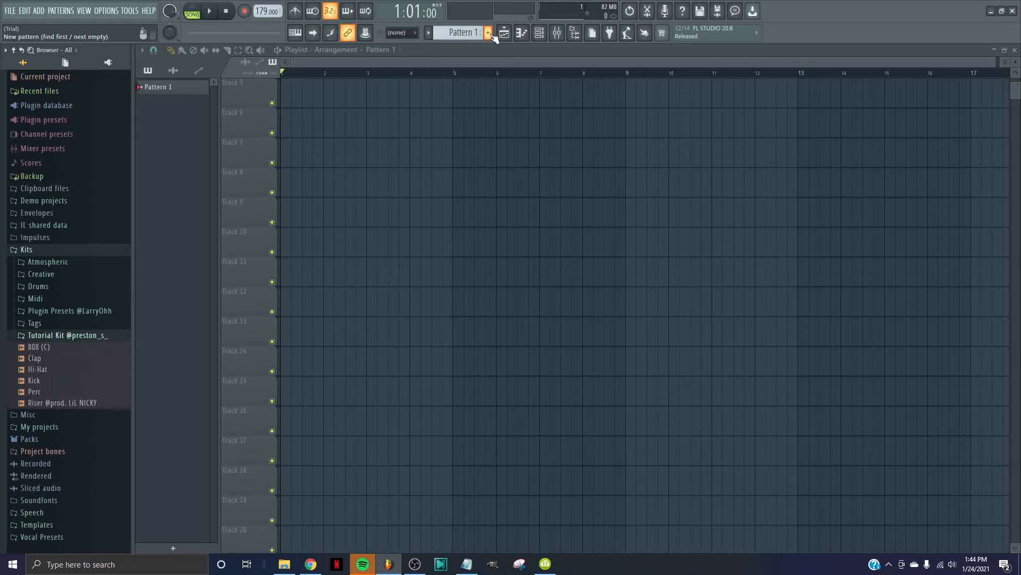
Name the first pattern Drums and add a second pattern named Melody.
left_click(488, 33)
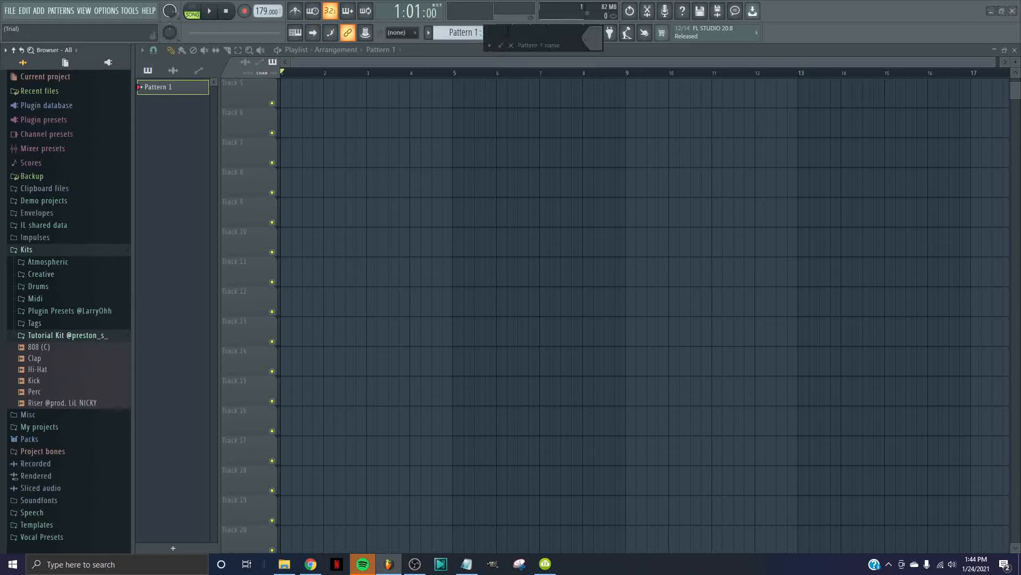
type("Drums")
key("Return")
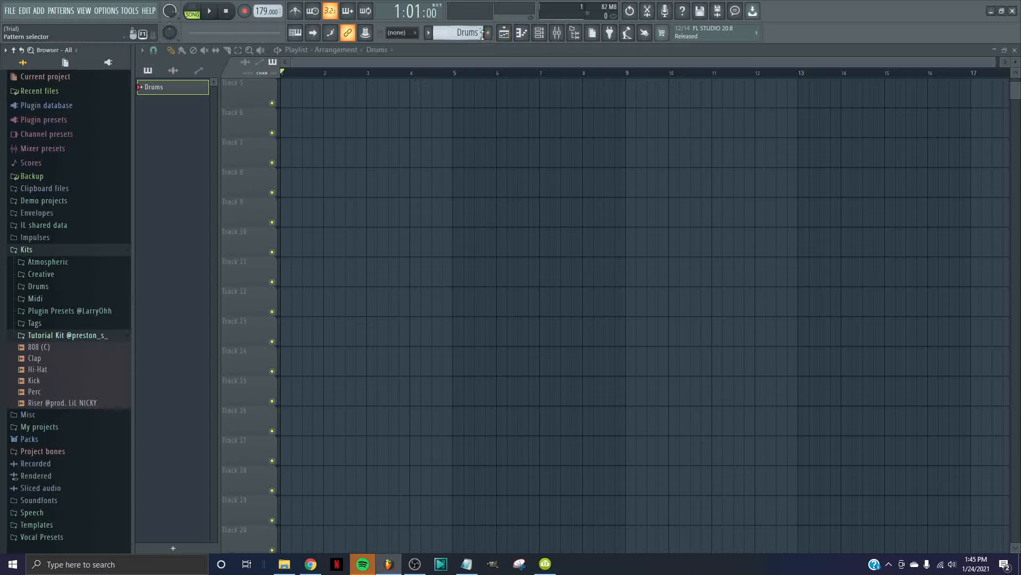
left_click(488, 32)
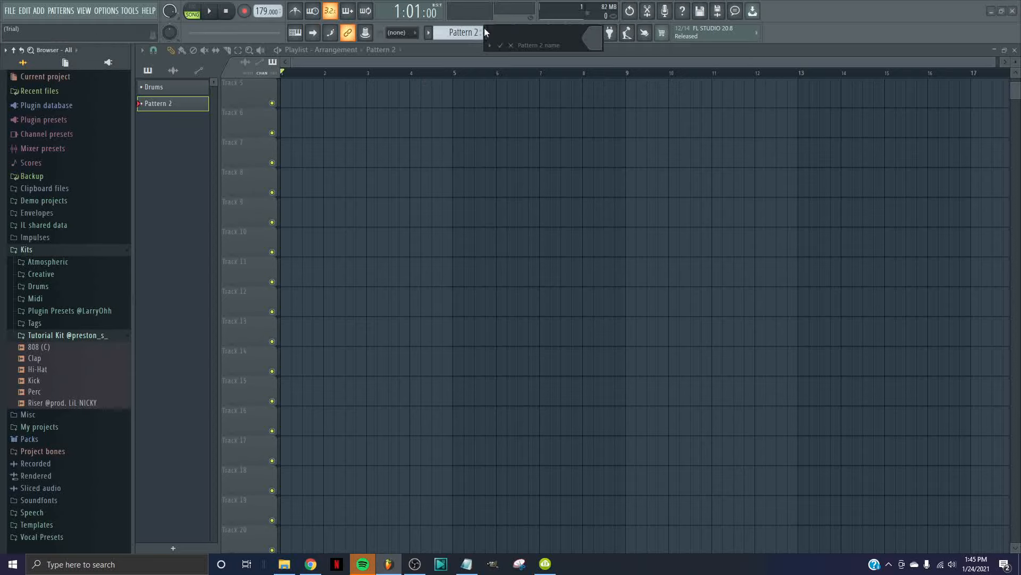
type("Melody")
key("Return")
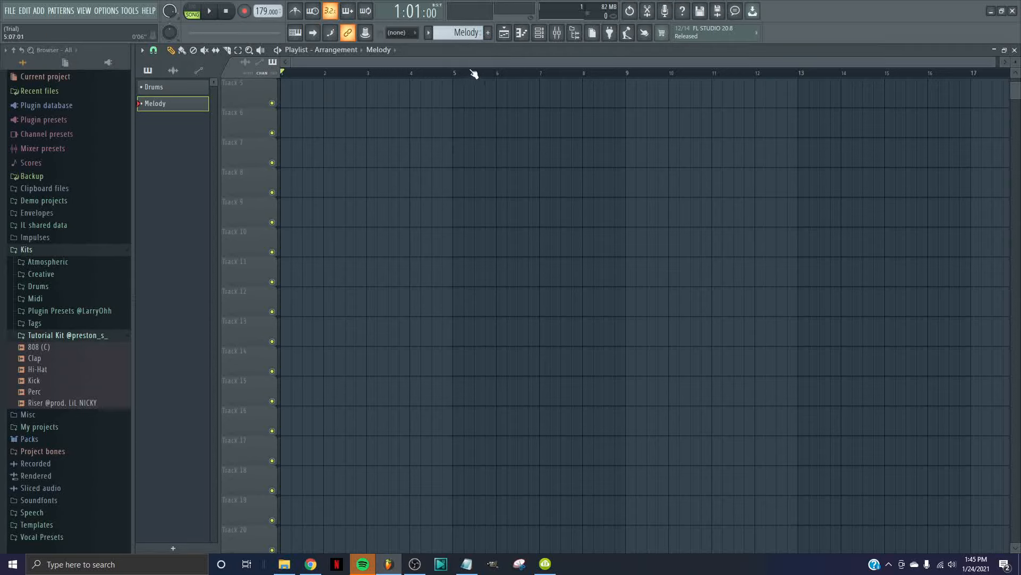
Show the channel rack and replace its Sampler channel with FL Keys, placing the instrument window below the rack.
left_click(541, 33)
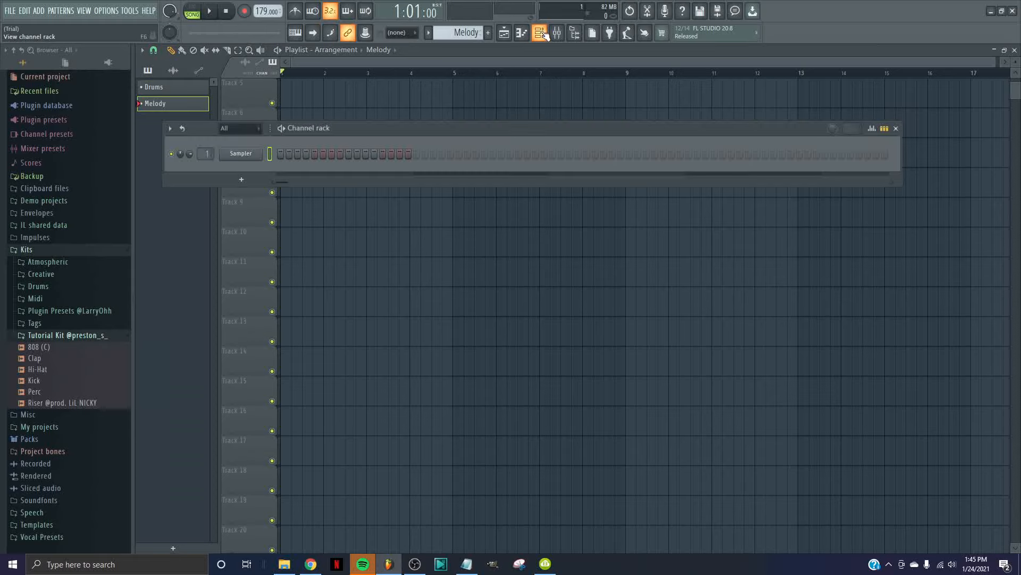
right_click(246, 157)
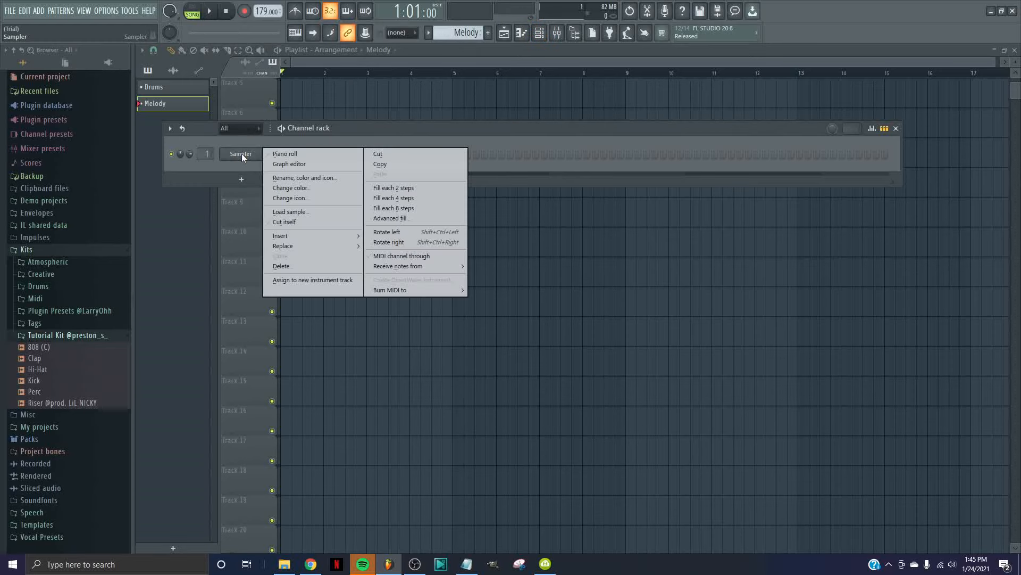
mouse_move(309, 247)
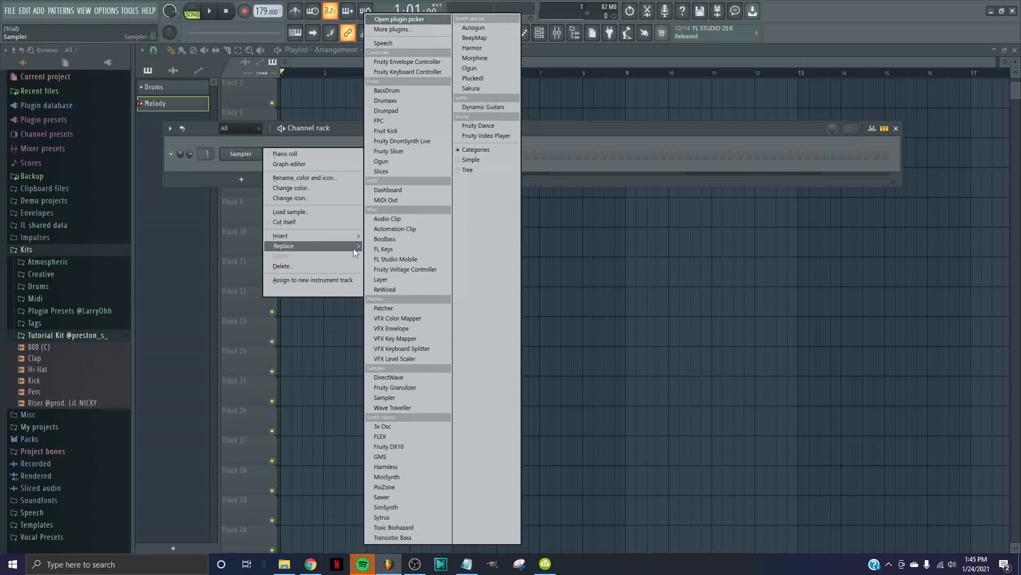
left_click(424, 247)
left_click_drag(323, 198, 409, 223)
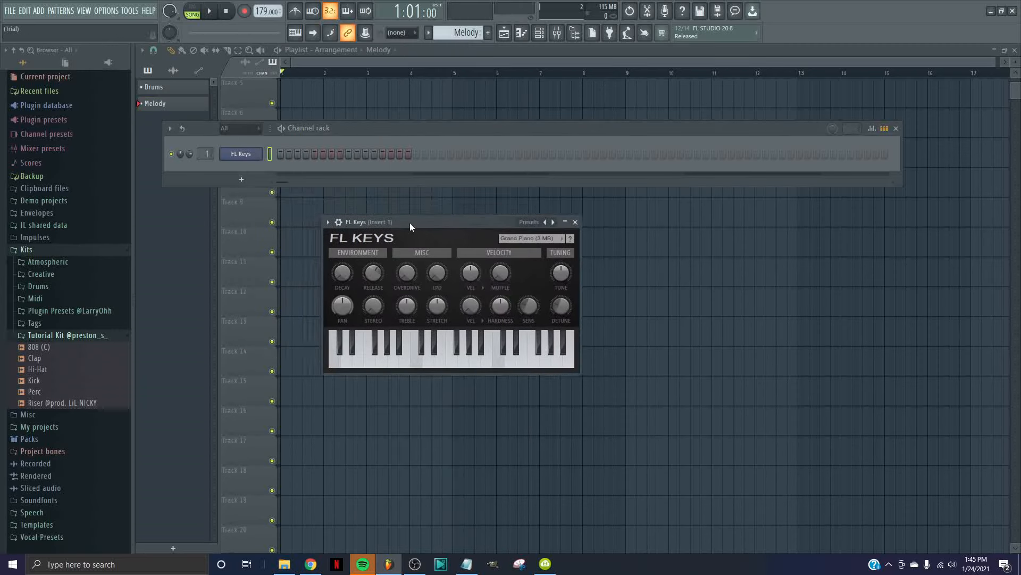
Look through the keyboard presets in the Instruments folder of Packs, and collapse Packs again.
left_click(44, 443)
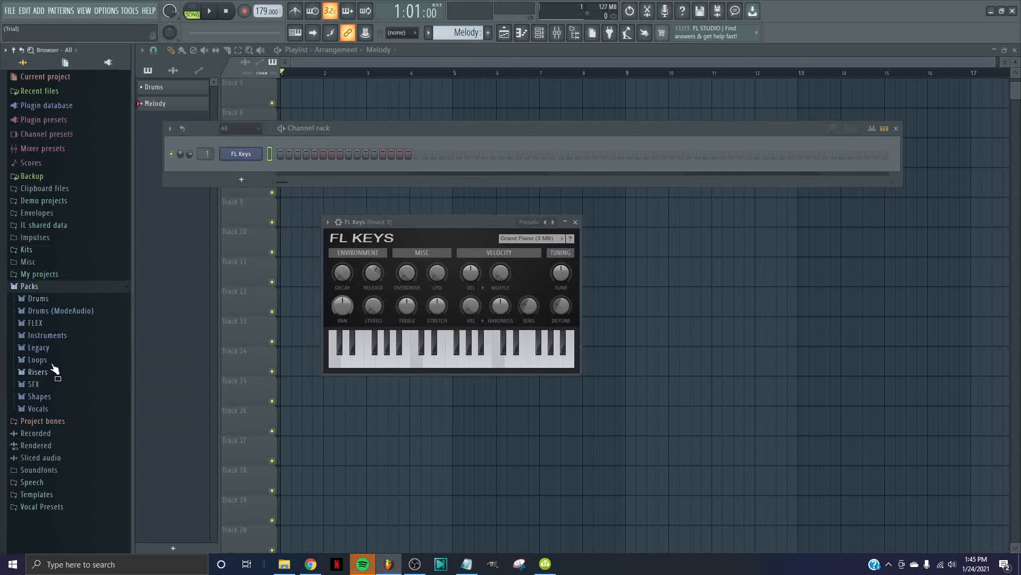
left_click(53, 335)
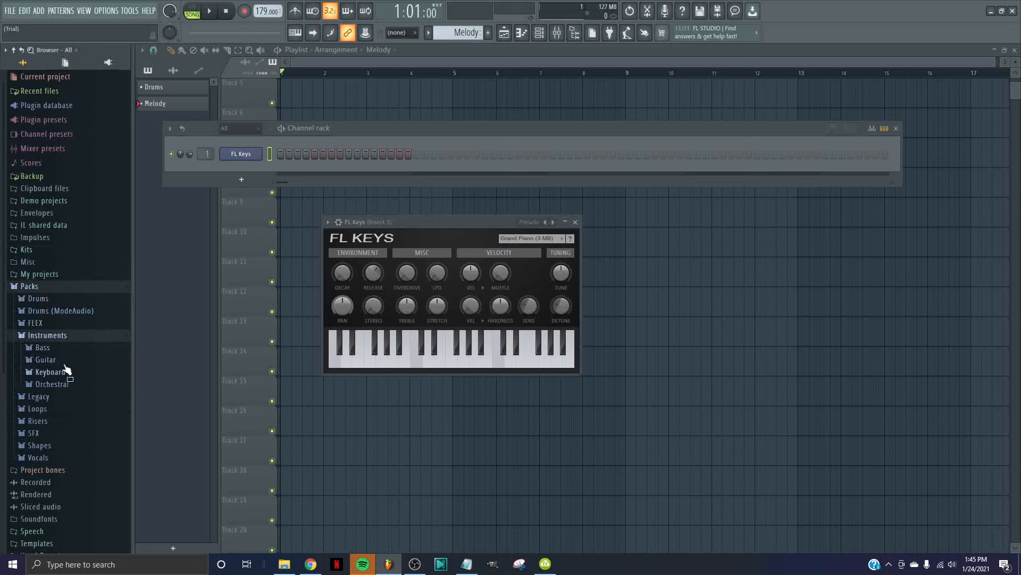
left_click(66, 371)
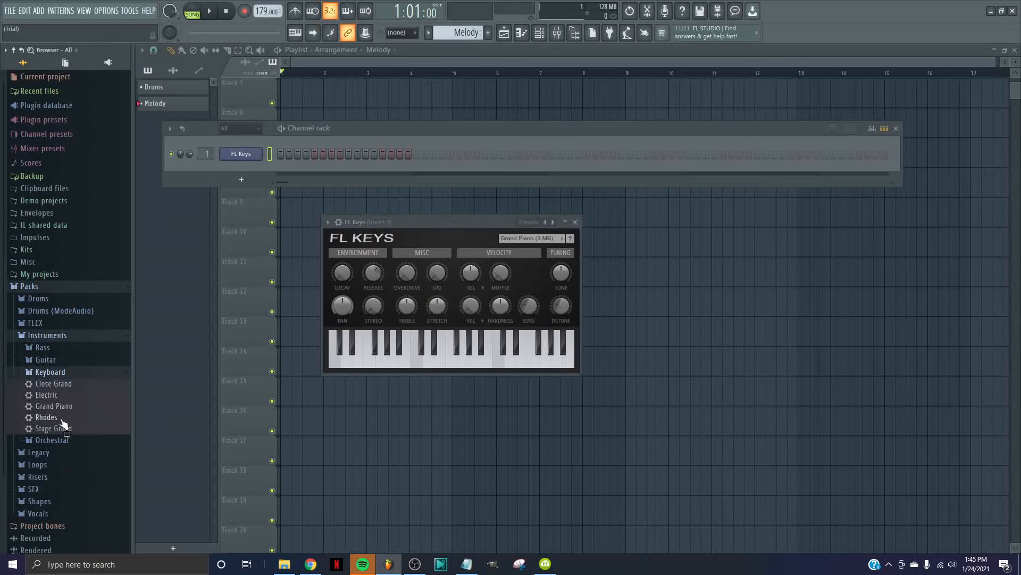
left_click_drag(53, 406, 87, 292)
left_click(87, 292)
Close the FL Keys instrument window and open the FL Keys channel in the piano roll.
left_click(575, 222)
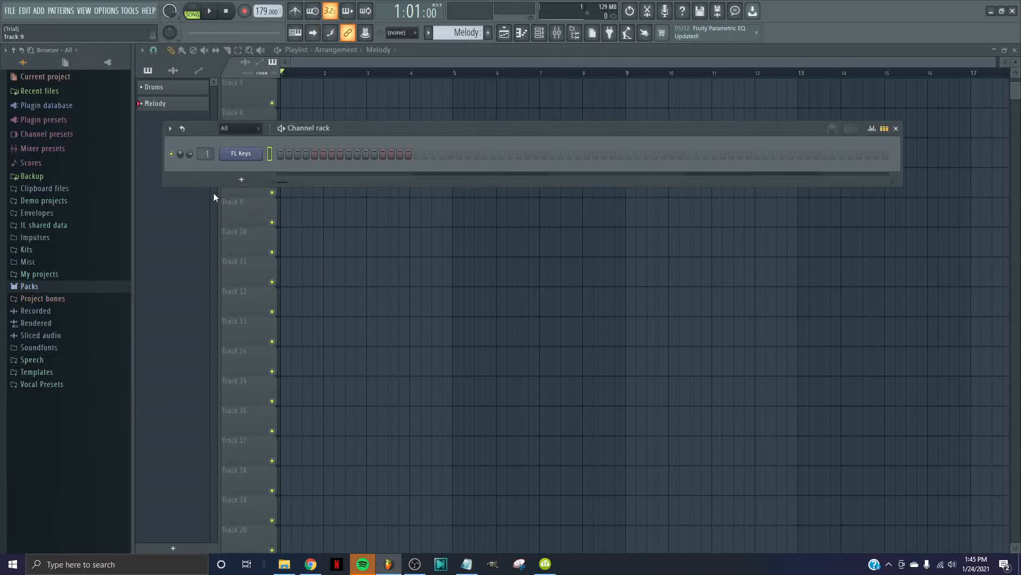
right_click(256, 154)
left_click(293, 154)
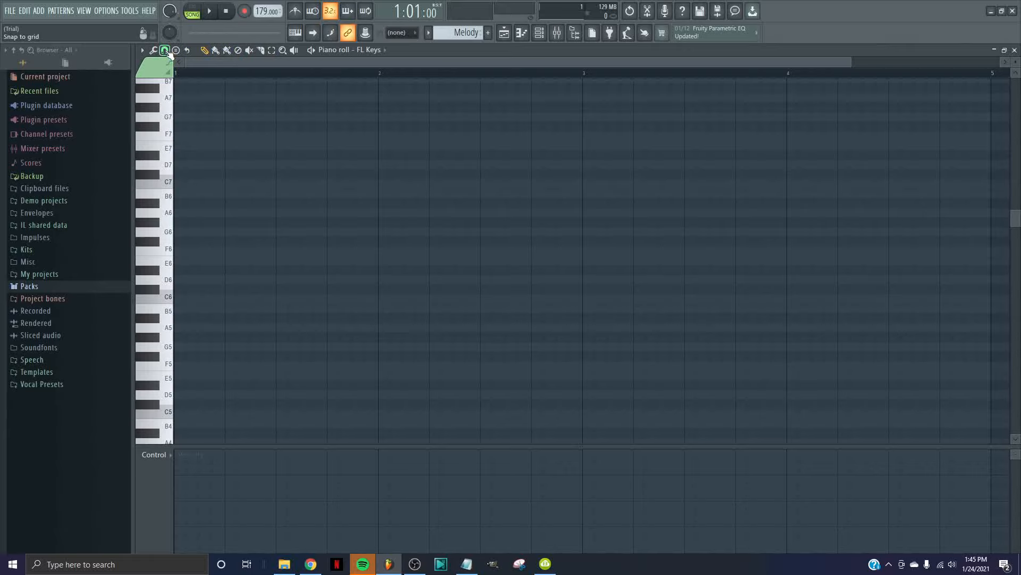
Set the piano roll's grid snap to 1/2 beat.
left_click(165, 50)
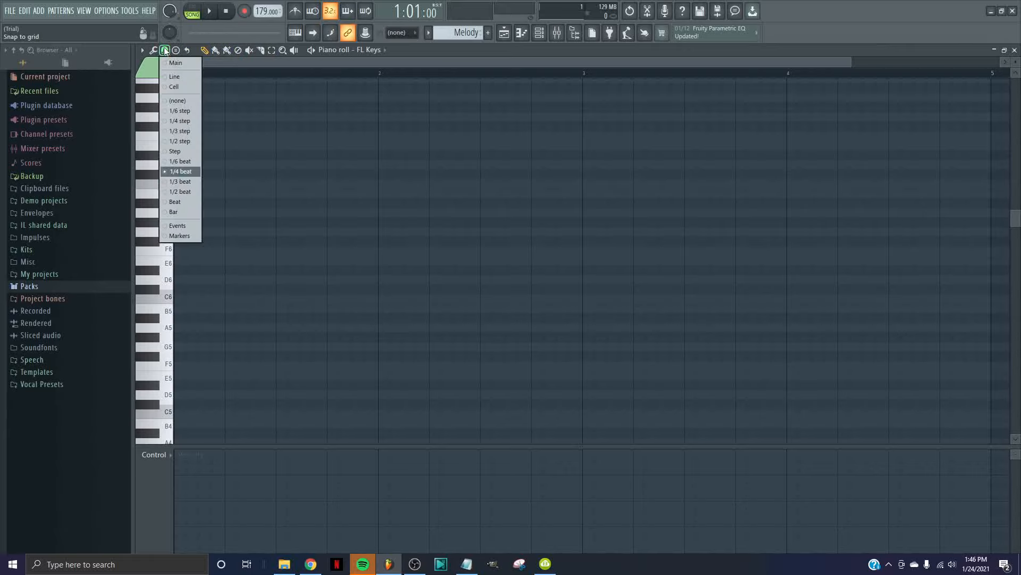
left_click(187, 192)
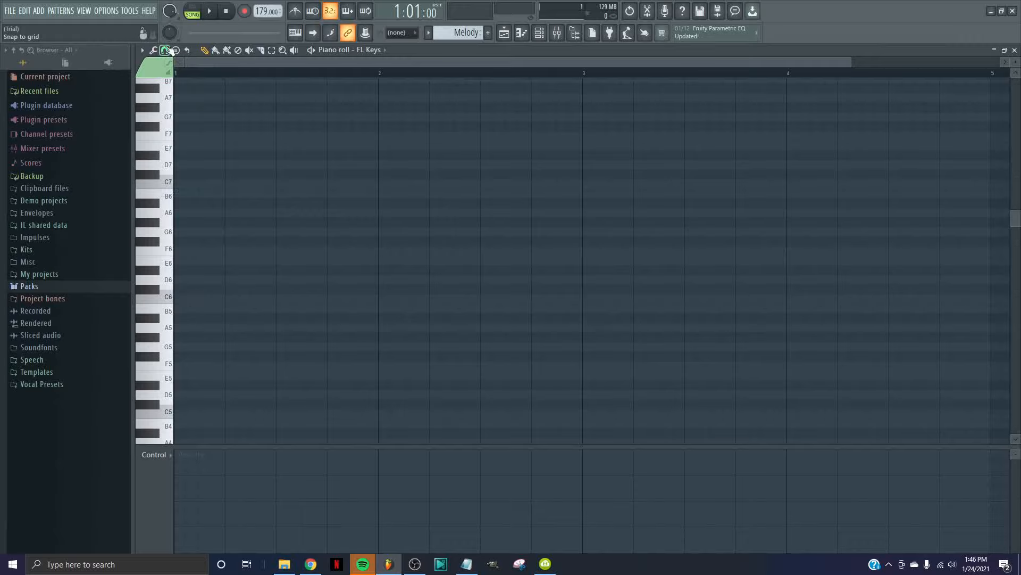
left_click(165, 50)
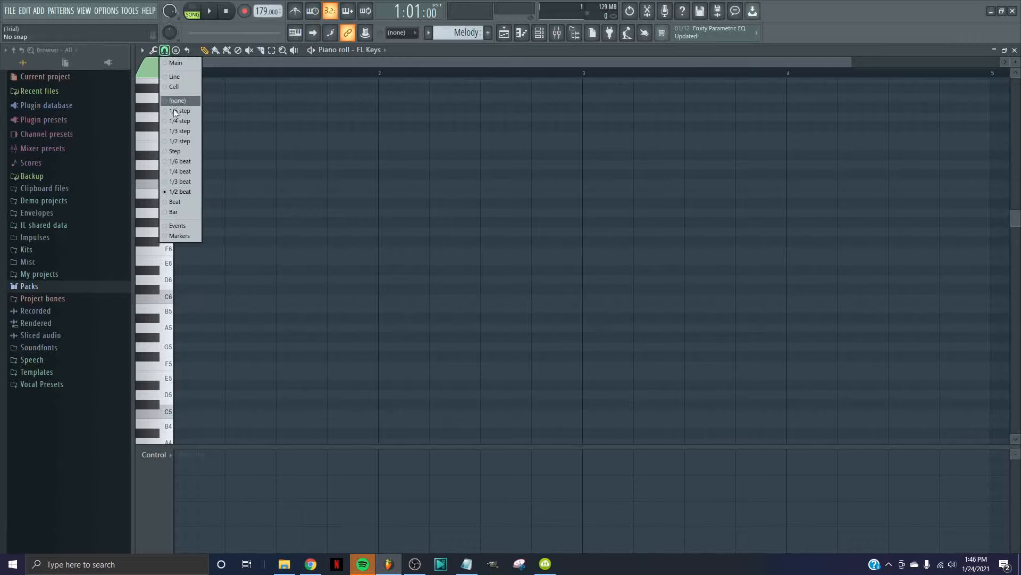
left_click(184, 191)
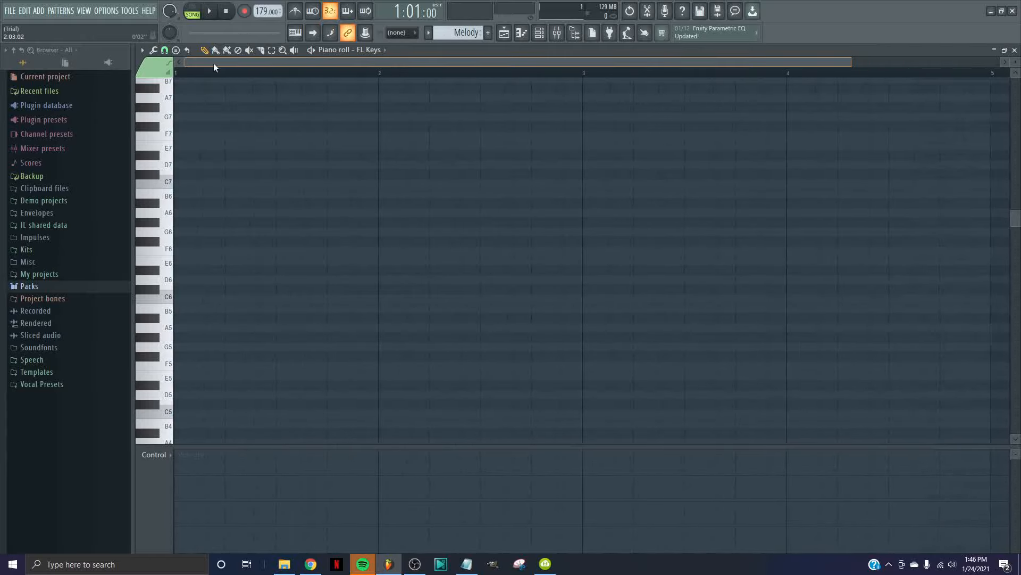
Shrink the velocity area slightly to give the piano roll's note grid more height.
scroll(296, 182, "up", 3)
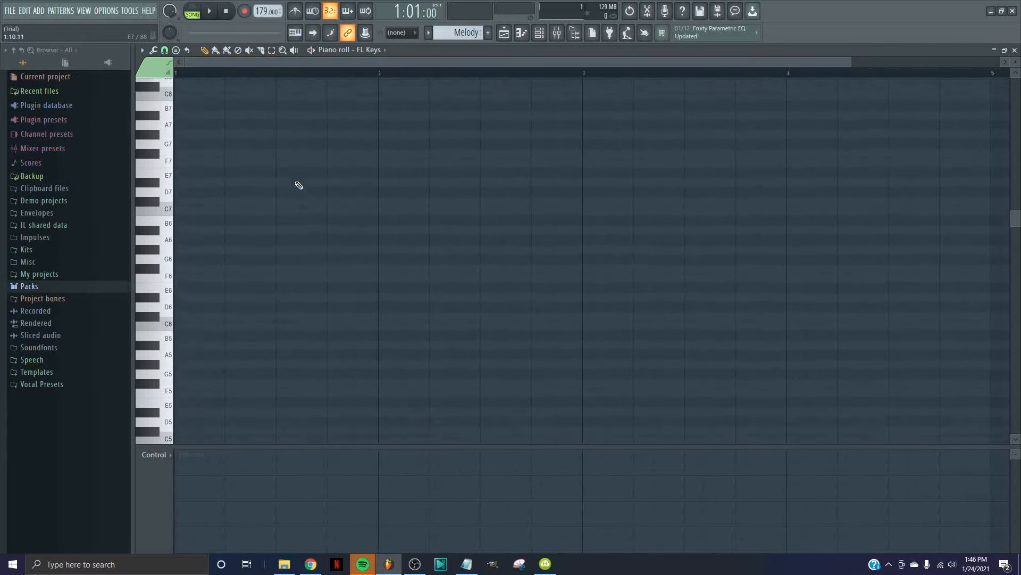
scroll(296, 185, "down", 3)
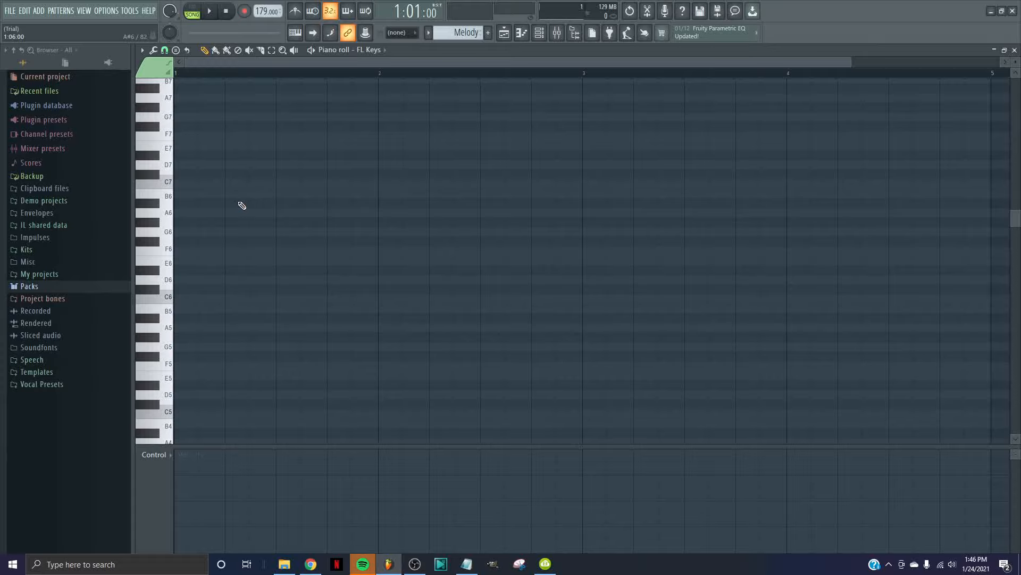
scroll(242, 205, "down", 2)
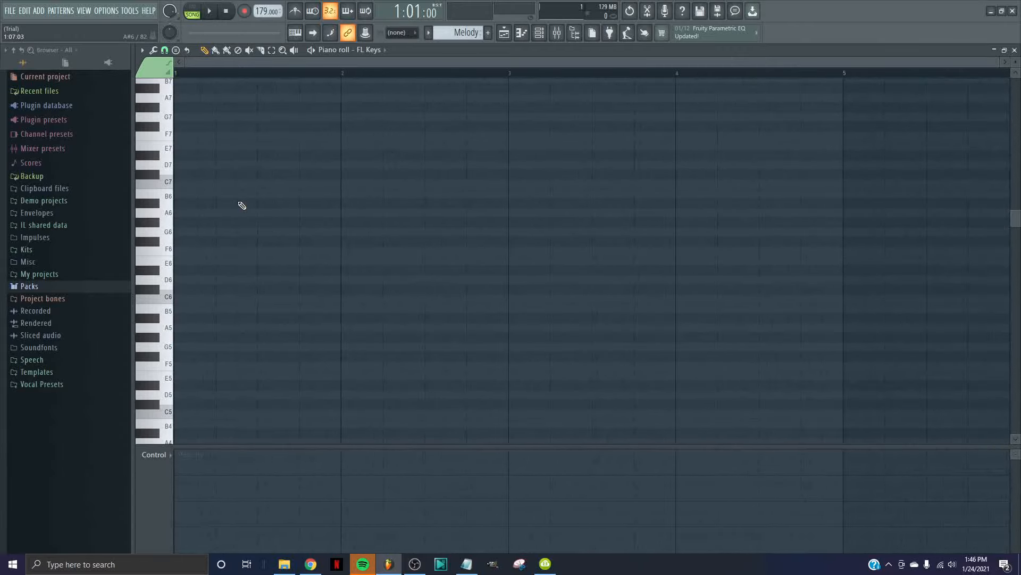
scroll(229, 206, "up", 2)
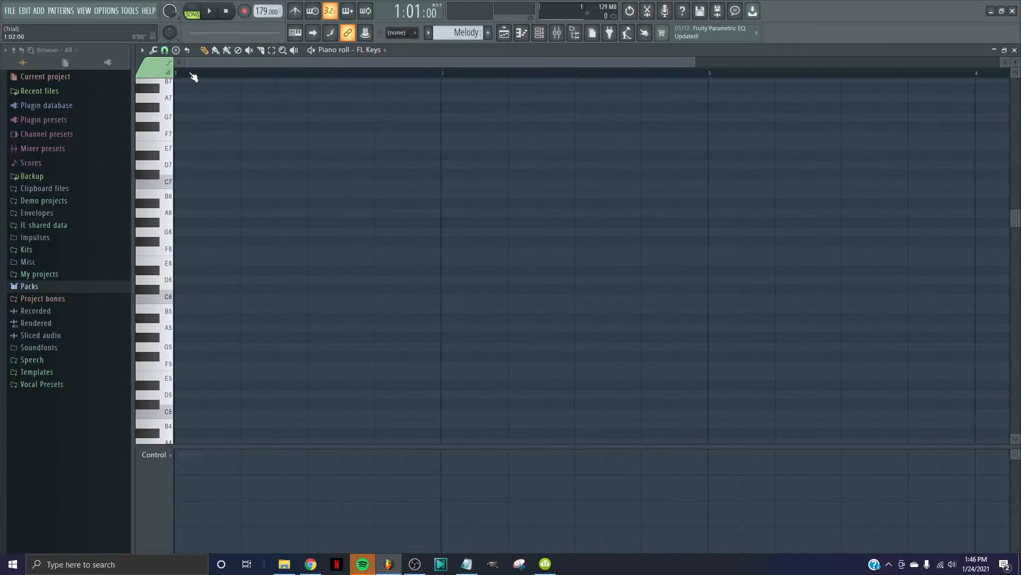
scroll(311, 80, "down", 2)
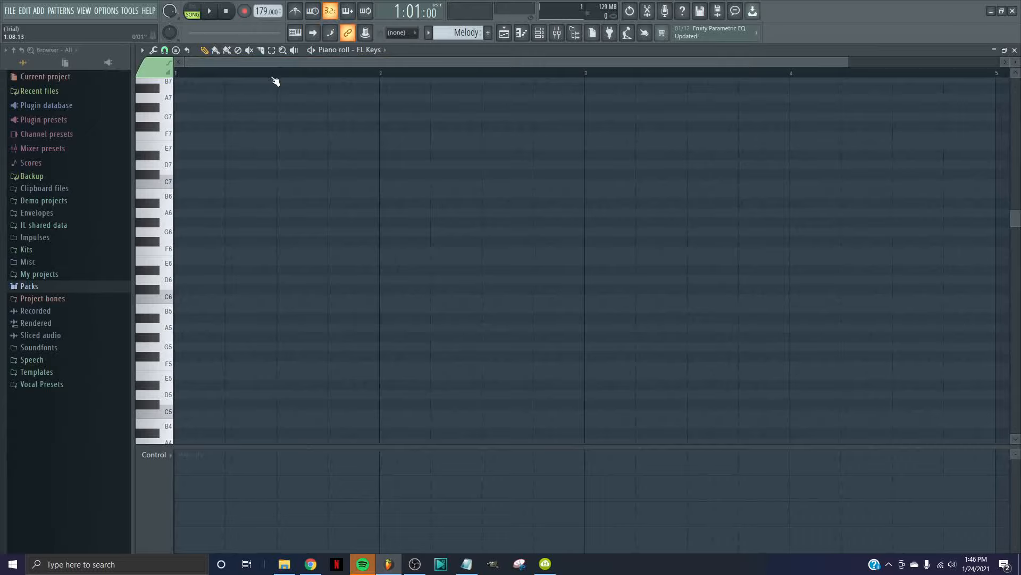
scroll(276, 81, "down", 2)
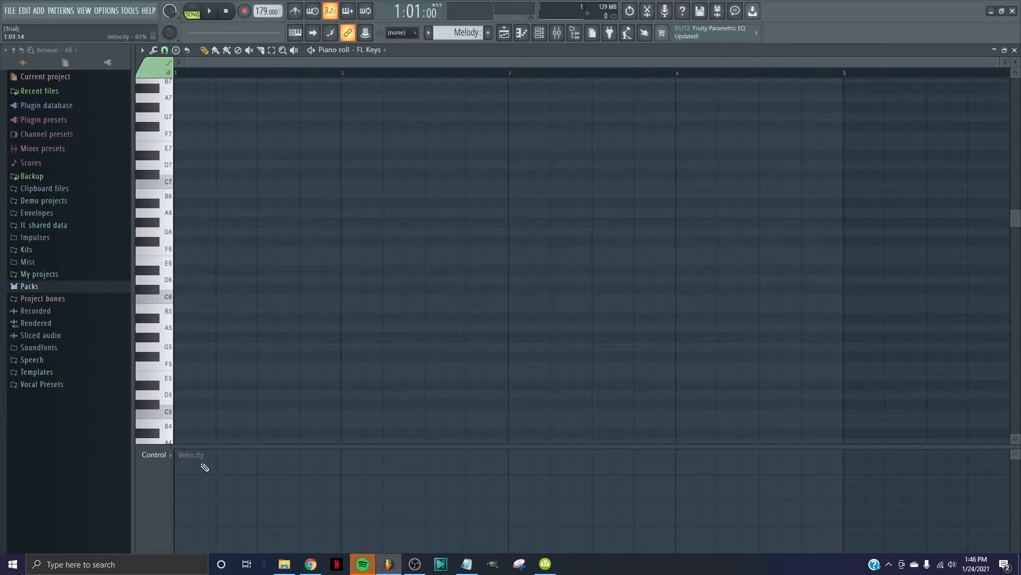
left_click_drag(204, 447, 205, 461)
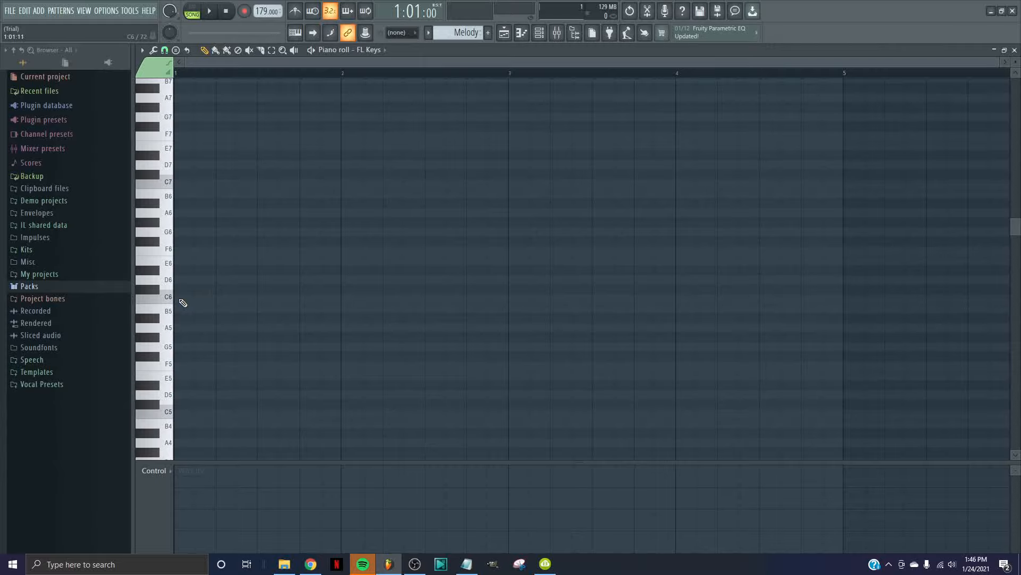
Draw stacked one-bar notes C6, D#6 and G6 at the start of bar 1, and raise the D#6 to E6.
left_click(182, 301)
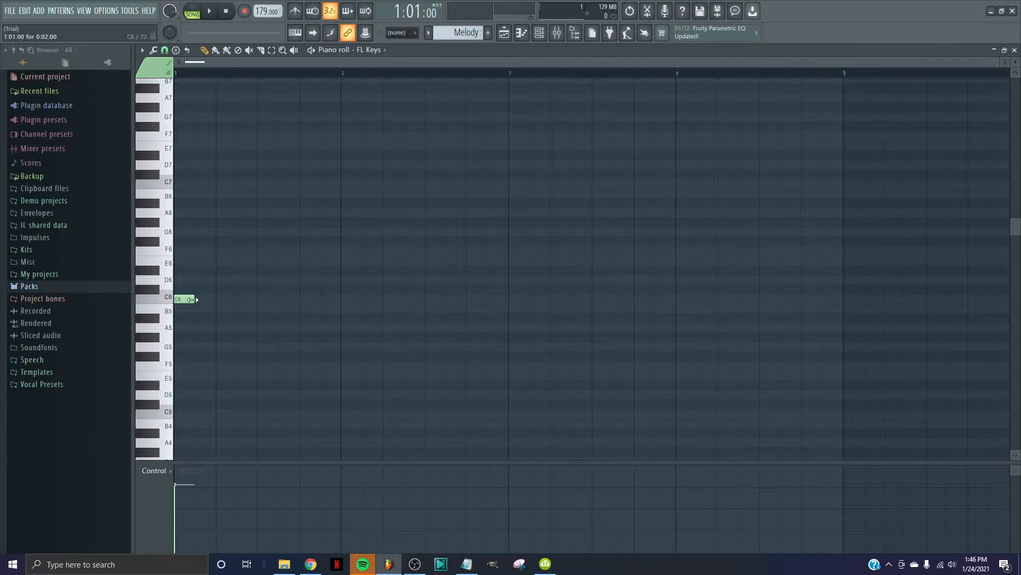
left_click_drag(205, 300, 337, 303)
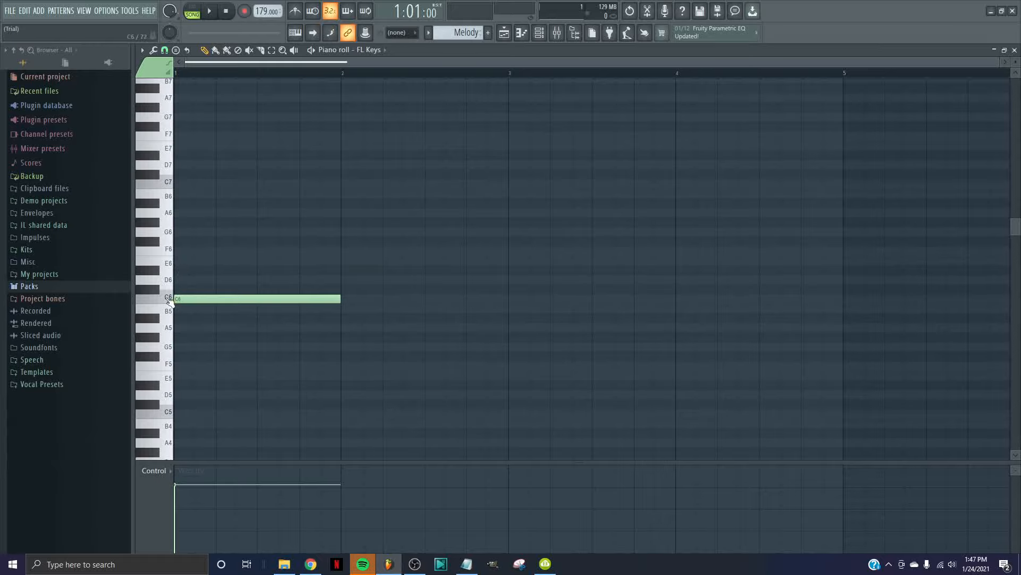
left_click(183, 272)
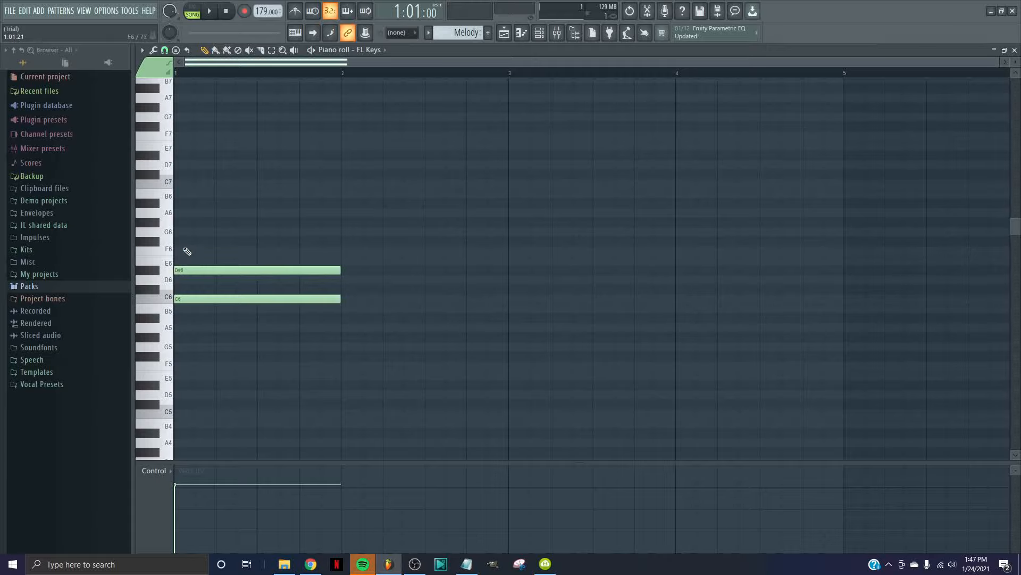
left_click(184, 233)
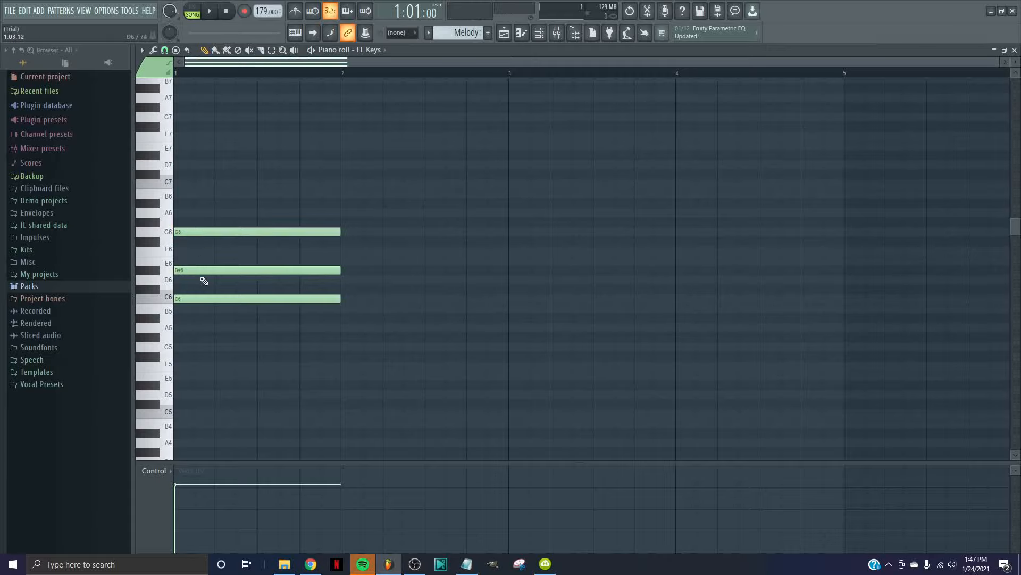
left_click_drag(201, 271, 199, 261)
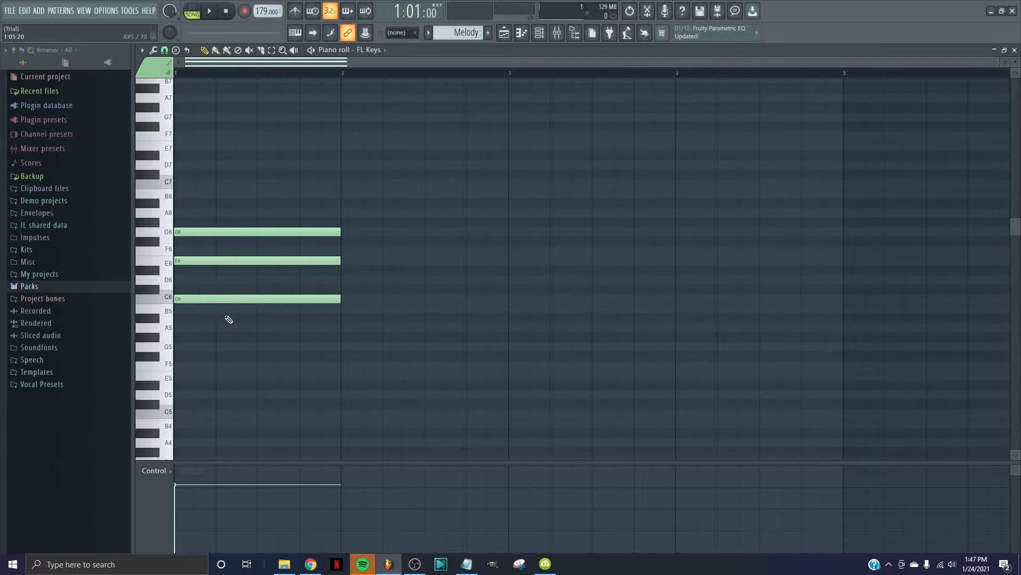
Select the three chord notes, lower them one octave to C5, E5 and G5, and deselect them.
left_click_drag(314, 342, 221, 365)
scroll(249, 252, "down", 2)
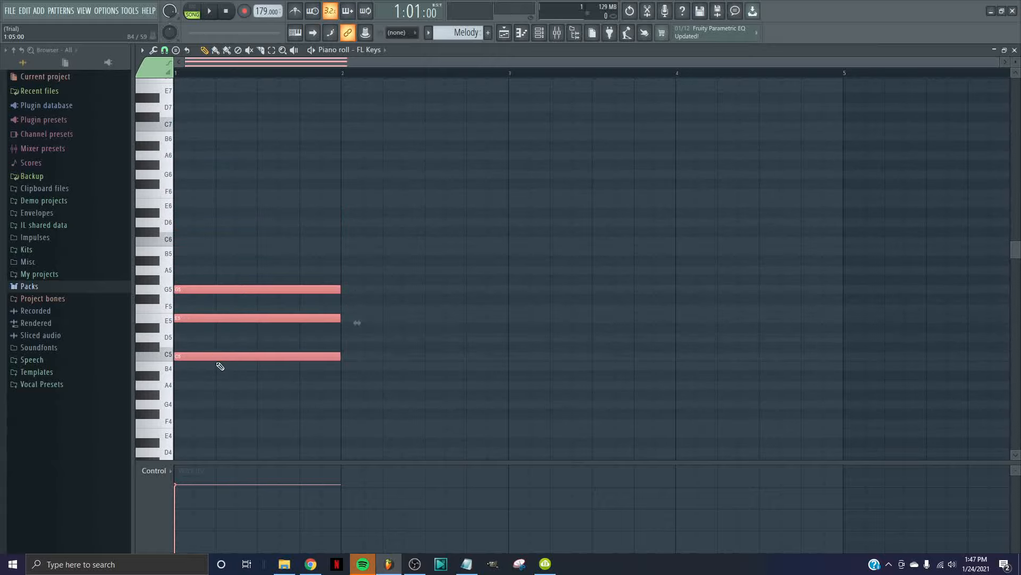
left_click(223, 375)
scroll(225, 370, "down", 2)
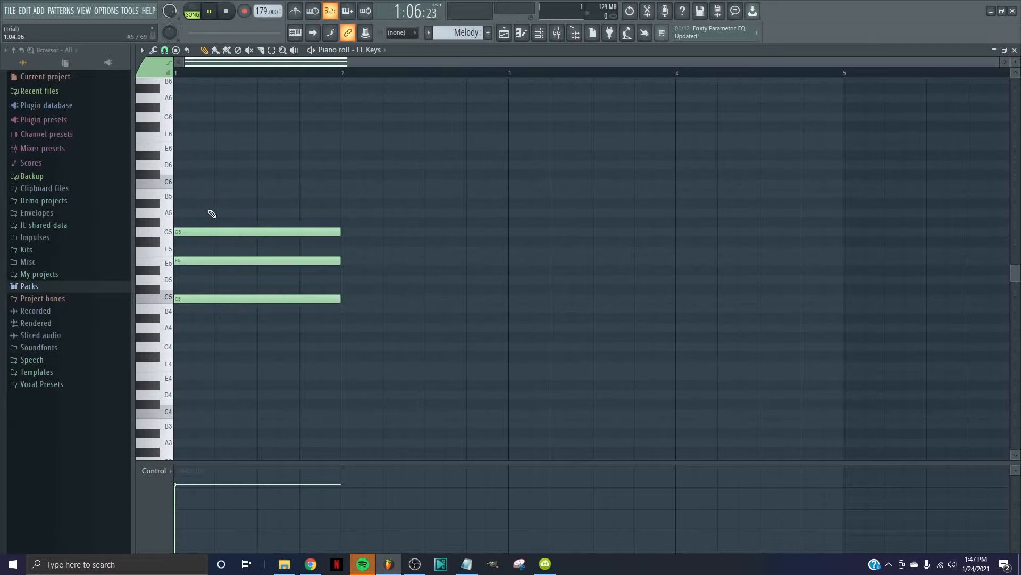
Switch playback from song to pattern mode and play the Melody pattern's one-bar chord.
left_click(197, 10)
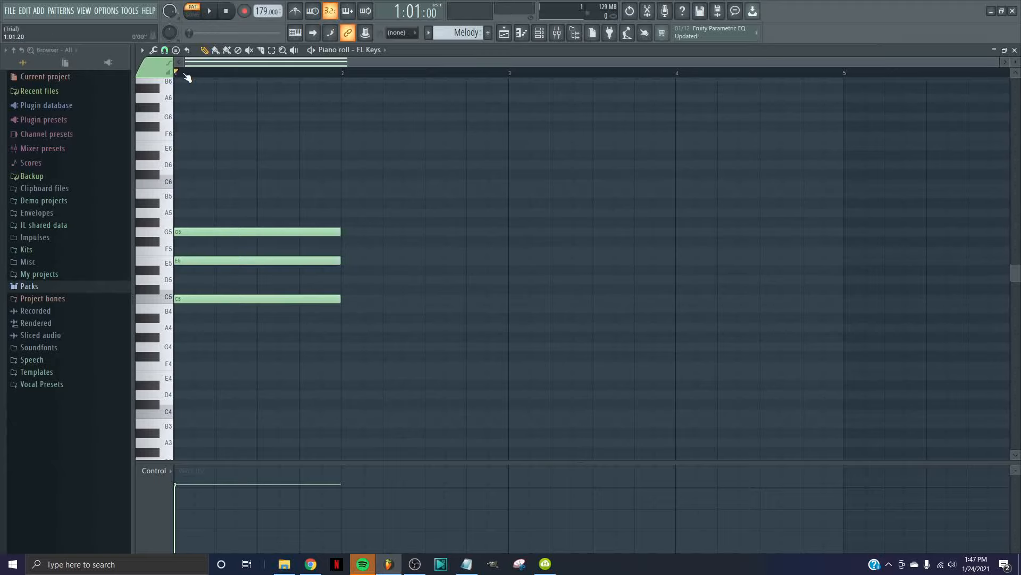
left_click(196, 11)
left_click(196, 11)
left_click(196, 11)
left_click(196, 11)
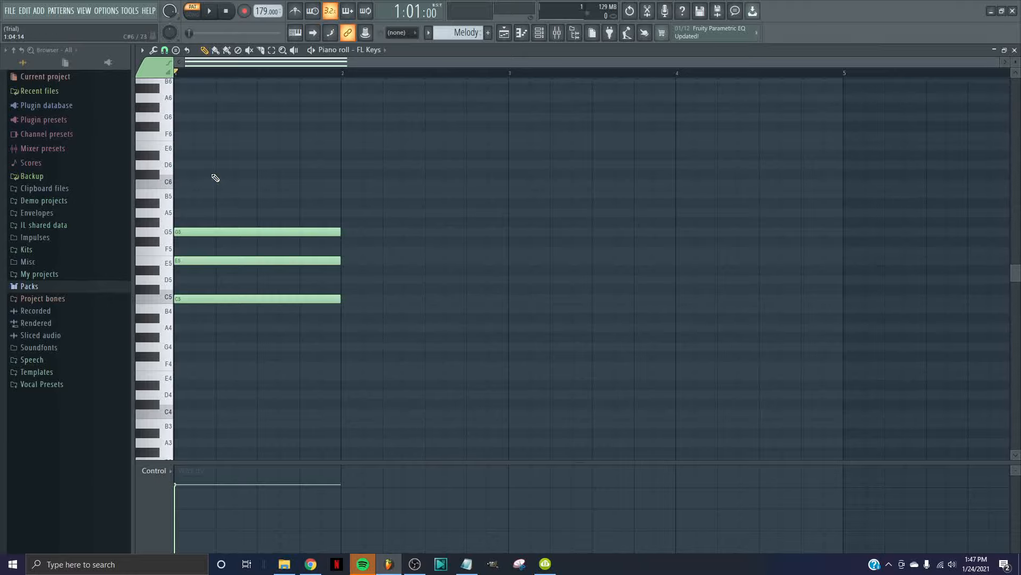
key("space")
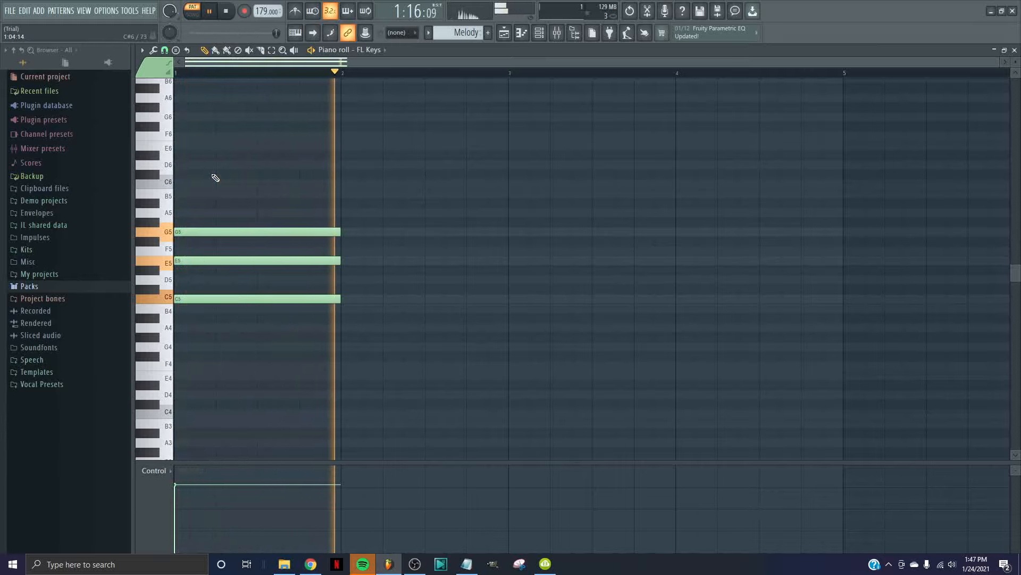
key("space")
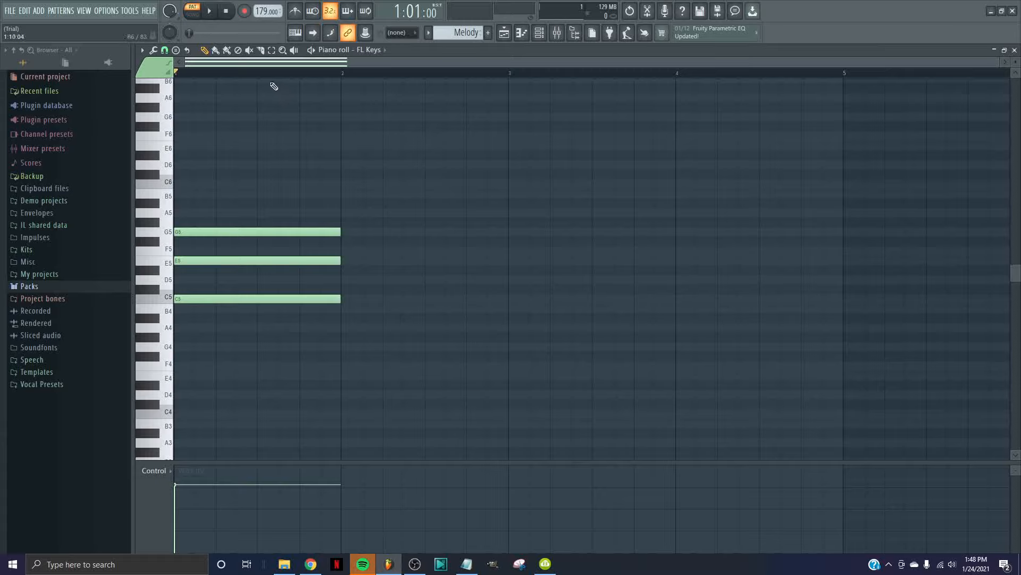
Set the project tempo to 140 BPM.
left_click_drag(261, 10, 262, 5)
scroll(260, 154, "up", 1)
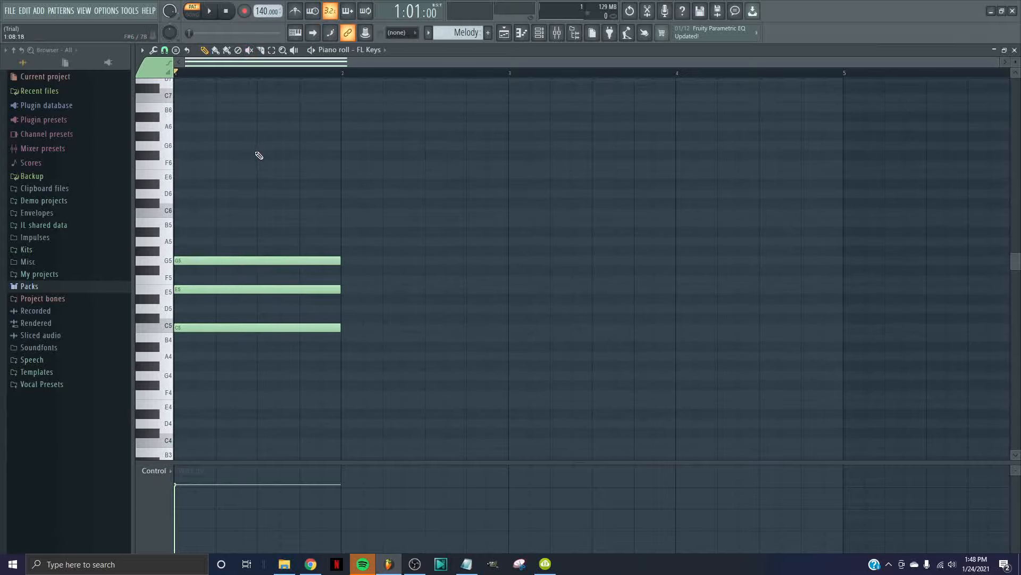
scroll(259, 155, "down", 1)
scroll(246, 159, "up", 1)
scroll(246, 159, "down", 1)
scroll(246, 161, "up", 1)
scroll(246, 161, "down", 1)
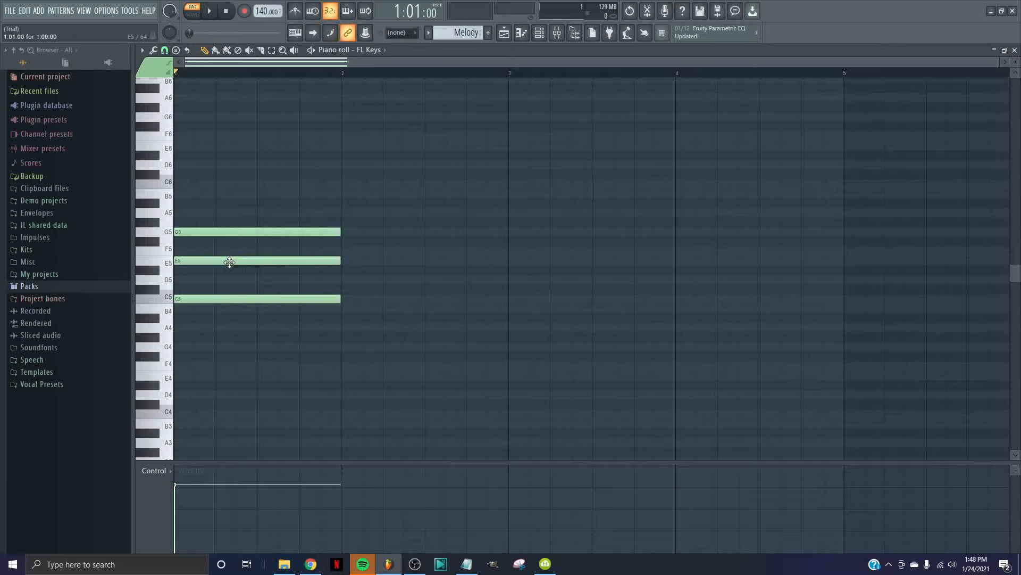
Lower the chord's middle note from E5 to D#5 and play the chord to hear the change.
key("space")
key("space")
left_click(258, 260)
left_click(190, 261)
left_click_drag(191, 260, 190, 270)
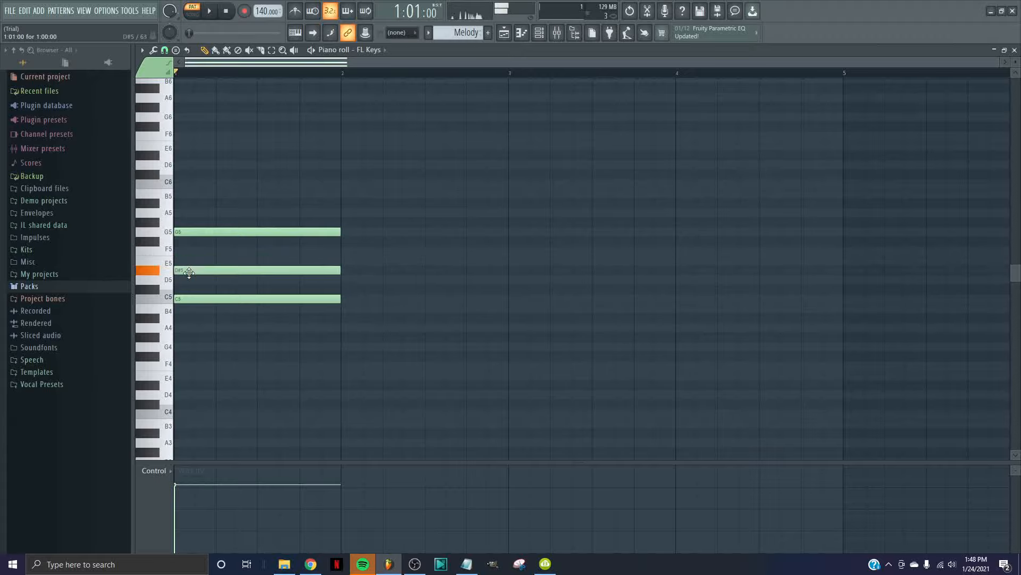
key("space")
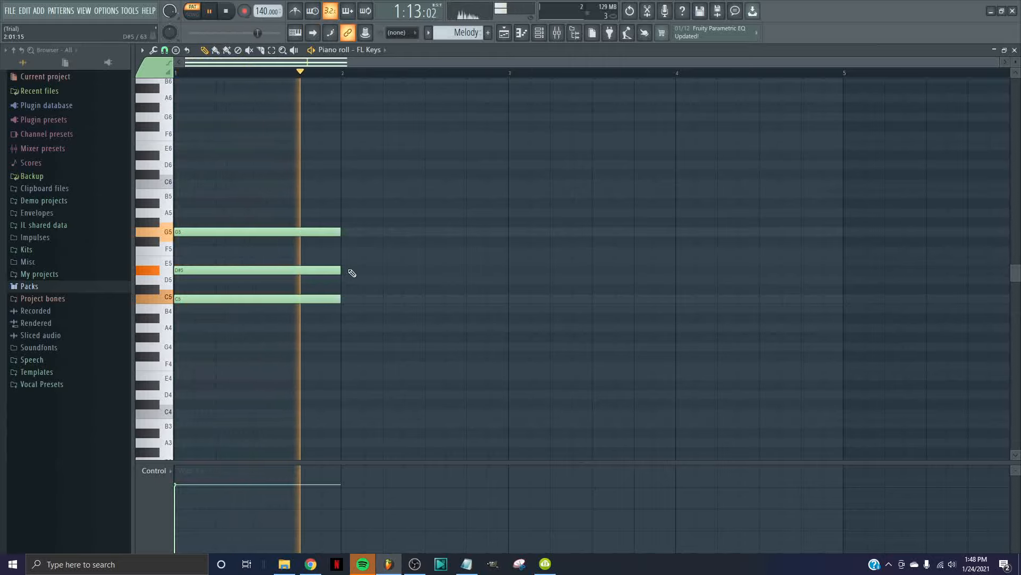
key("space")
scroll(420, 202, "down", 1)
scroll(410, 210, "up", 3)
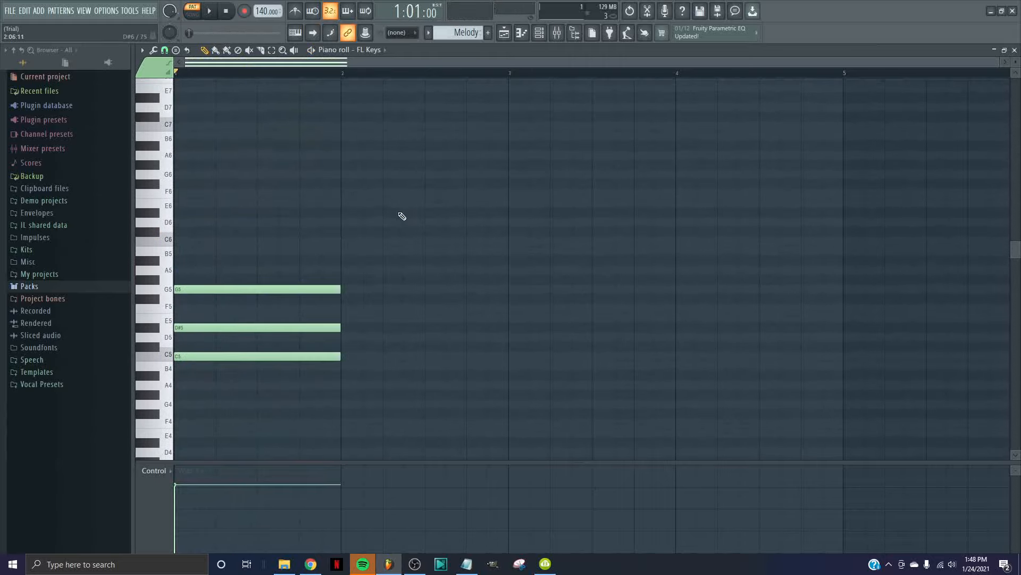
key("space")
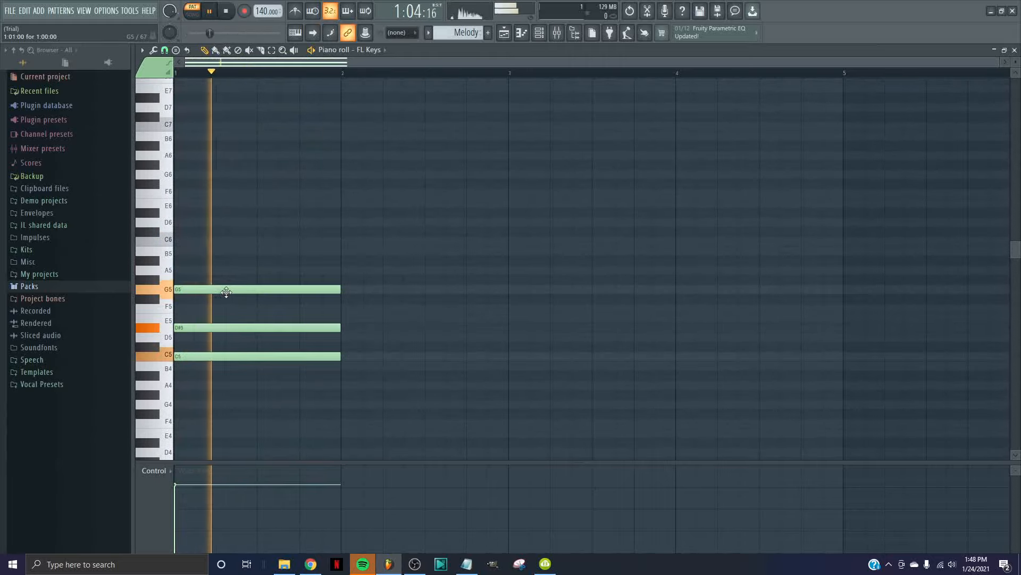
key("space")
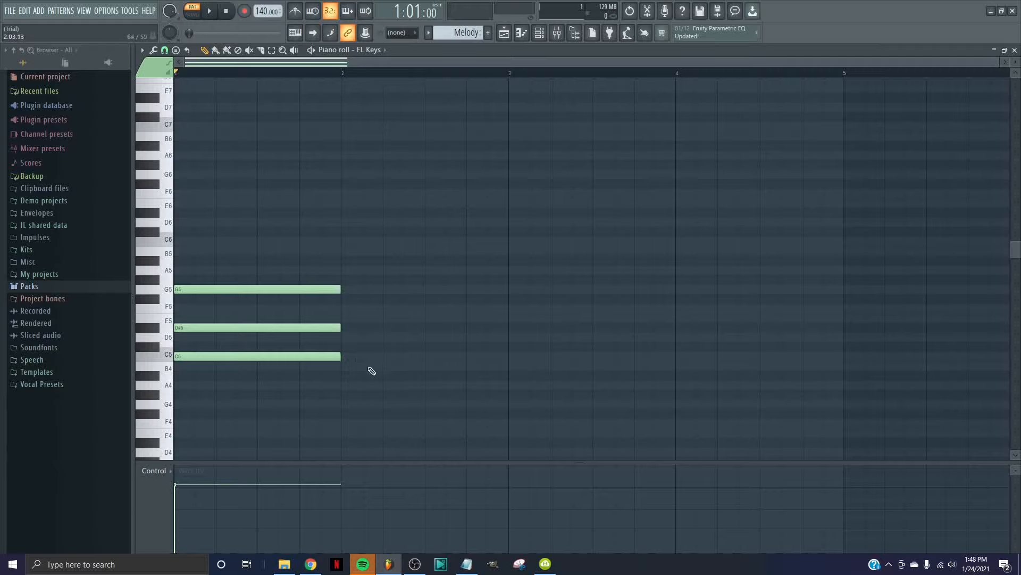
Copy the three-note chord from bar 1 to the start of bar 3 and deselect the notes.
left_click_drag(372, 379, 266, 273)
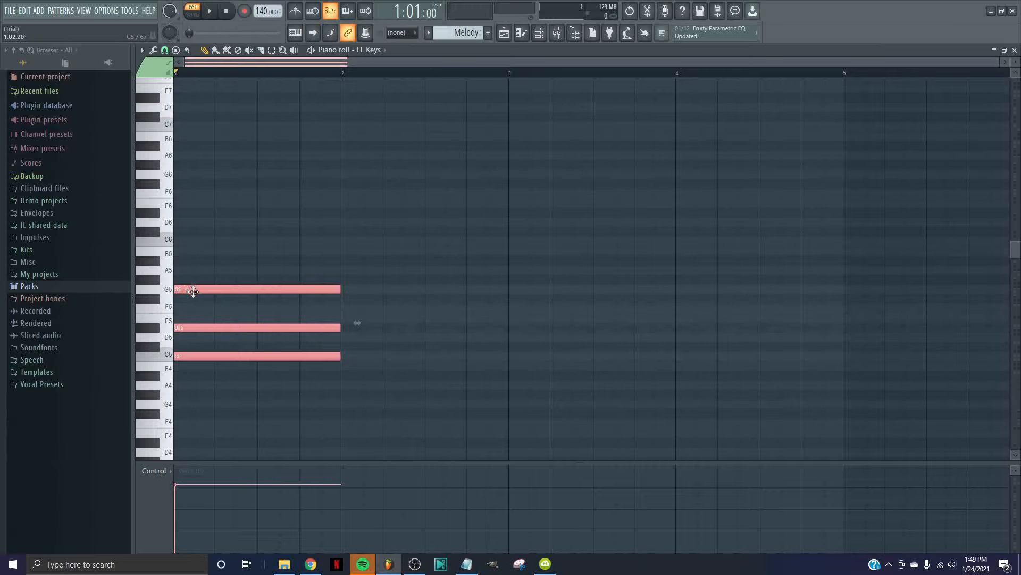
left_click_drag(193, 291, 522, 290)
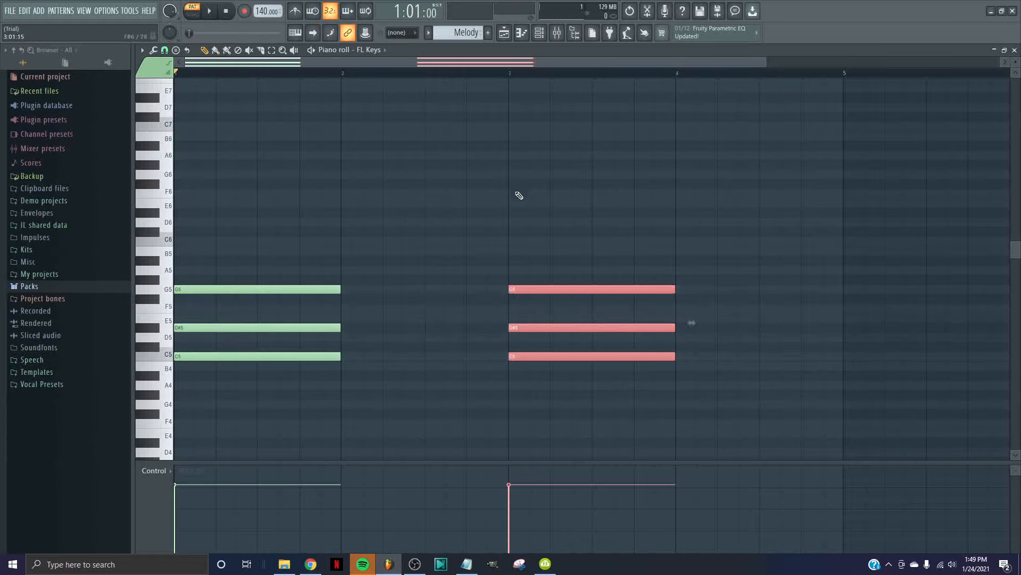
key("ctrl+d")
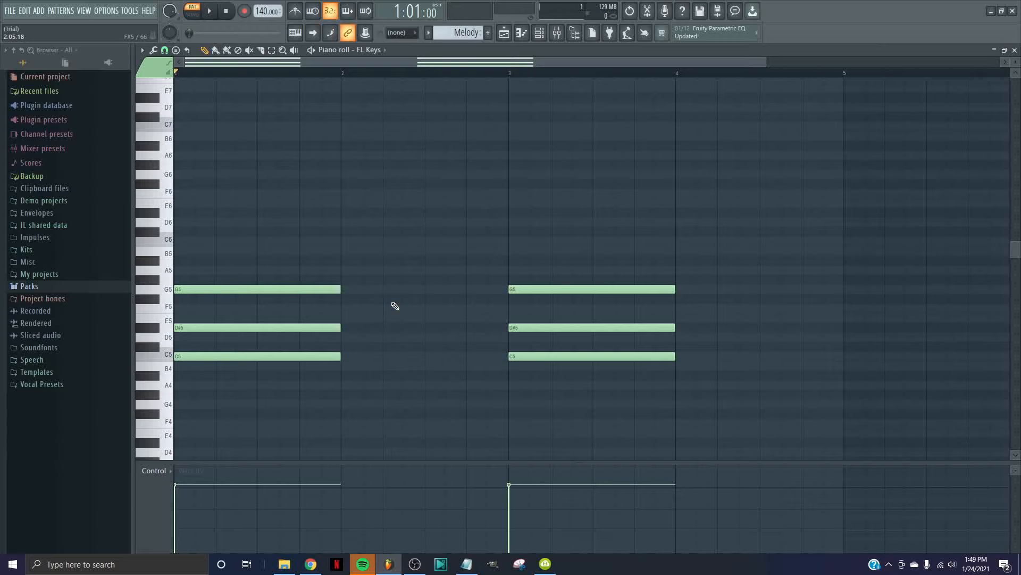
Try a one-bar chord of A4, C5 and E5 in bar 2 and play the pattern.
scroll(395, 306, "down", 2)
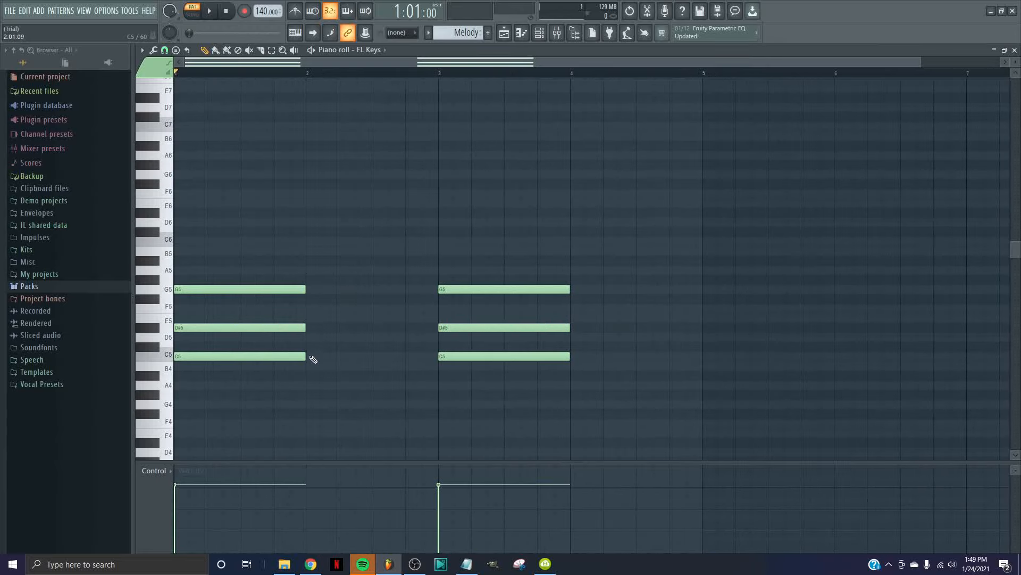
left_click(308, 385)
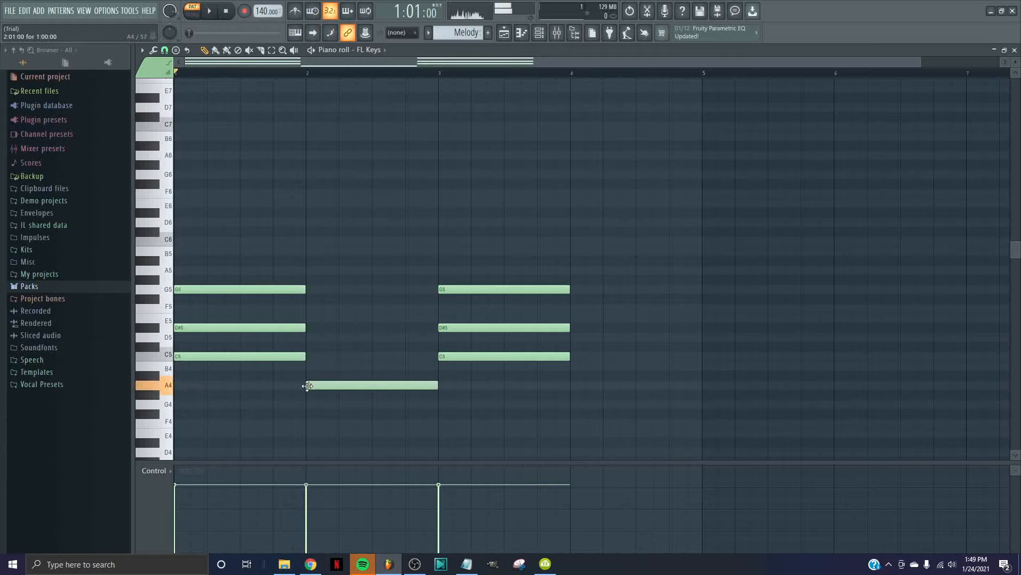
left_click(309, 357)
left_click(311, 318)
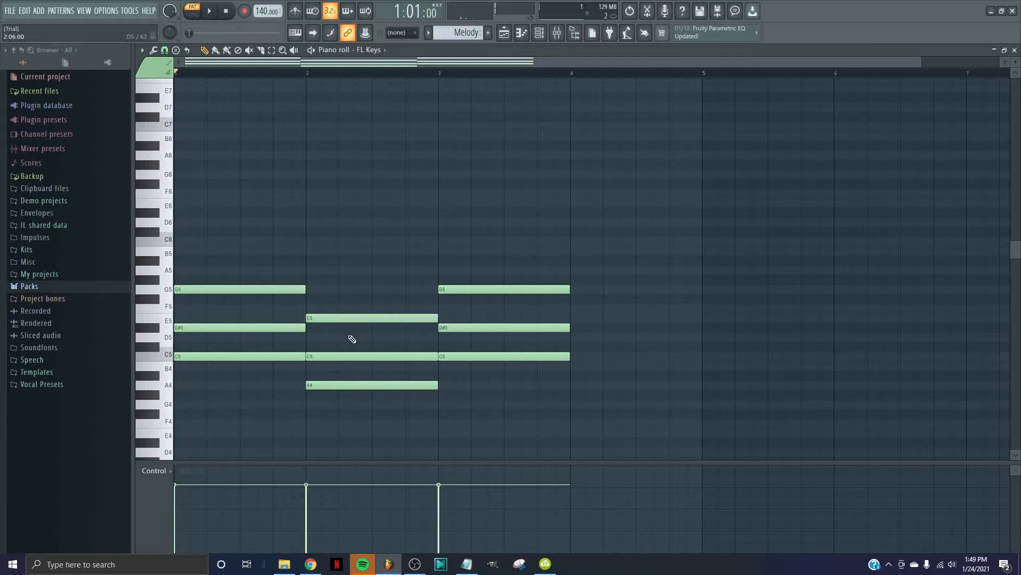
key("space")
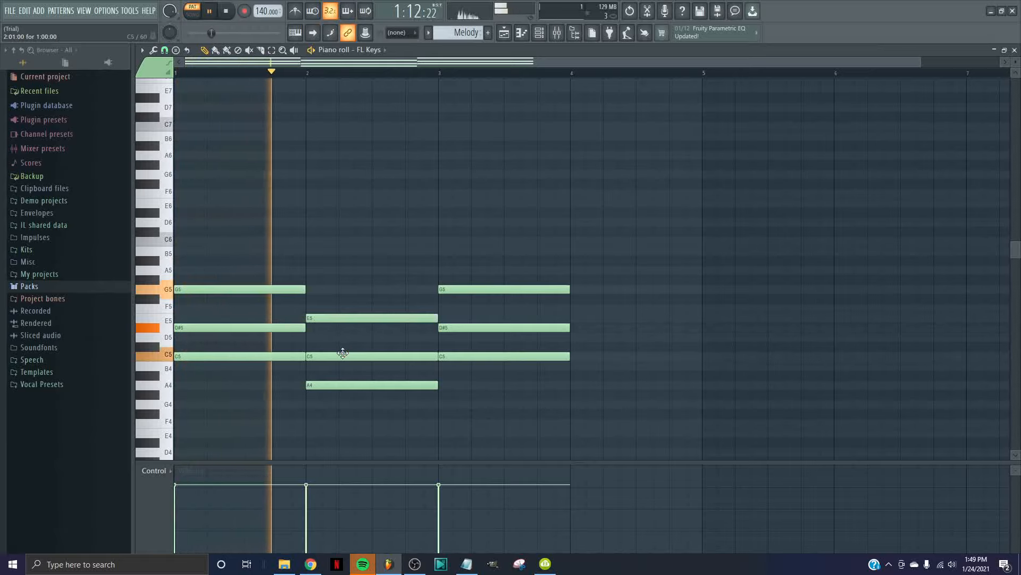
key("space")
Try C#5 as the middle note of bar 2's chord, and delete that chord's three notes.
left_click_drag(336, 361, 337, 347)
key("space")
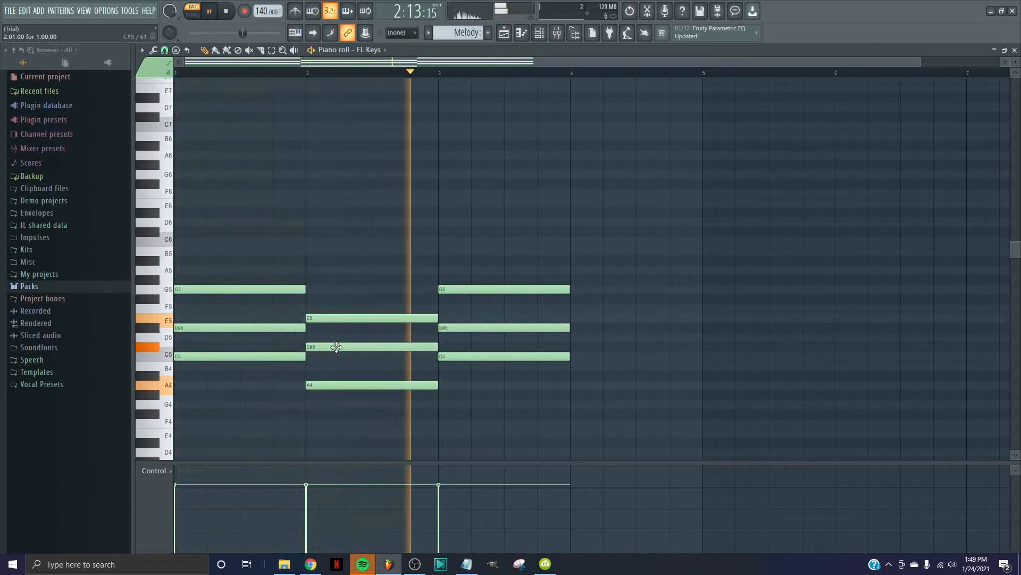
key("space")
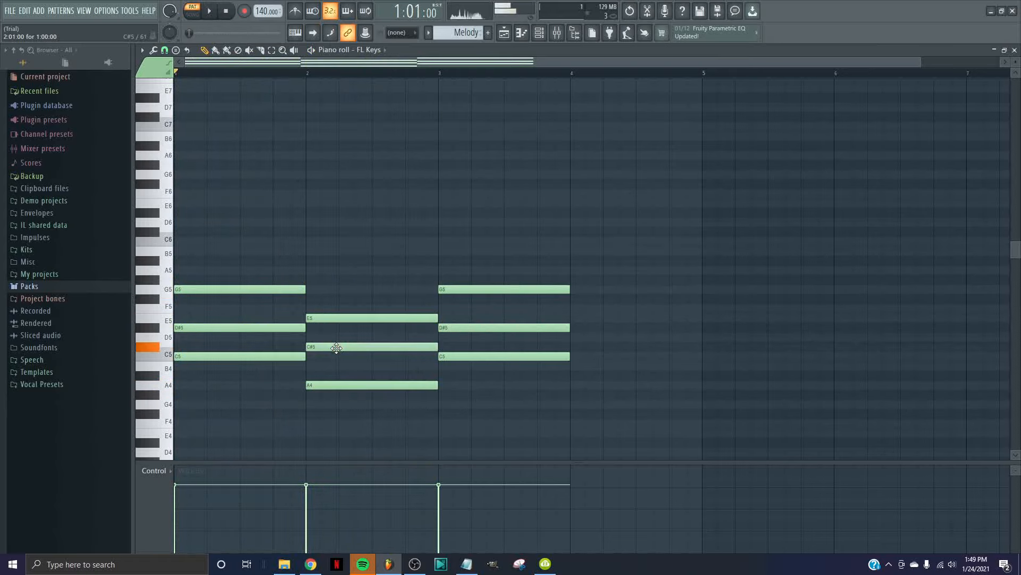
right_click(343, 317)
right_click(341, 346)
right_click(340, 385)
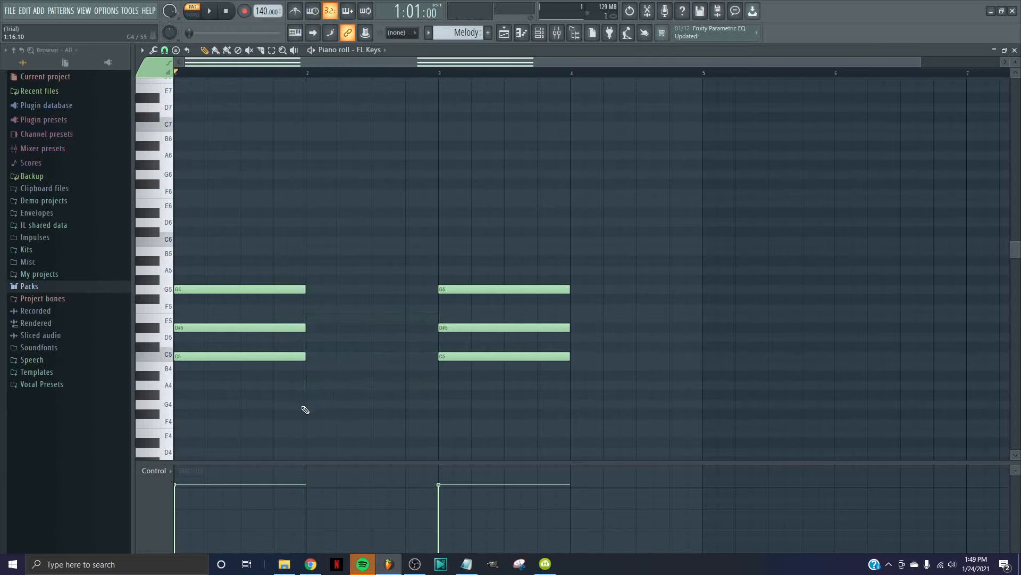
Draw a one-bar chord of G4, B4 and D5 in bar 2 and play the pattern.
left_click(313, 404)
left_click(314, 366)
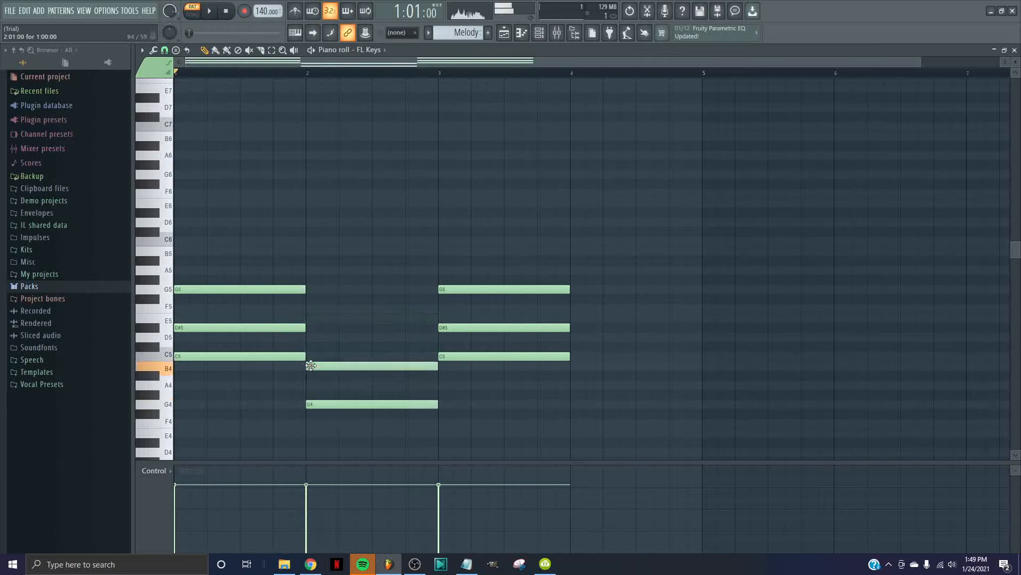
left_click(314, 337)
key("space")
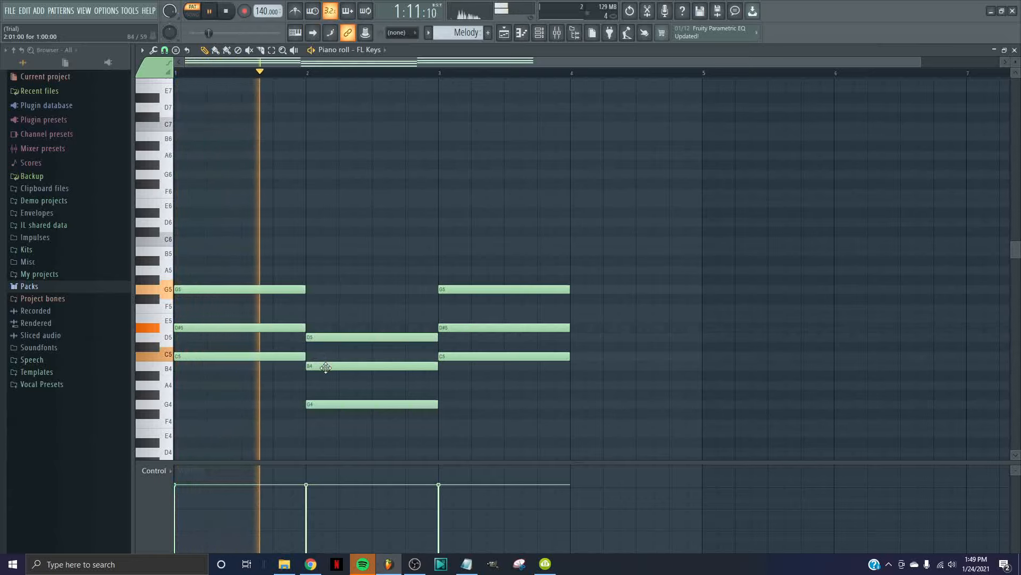
key("space")
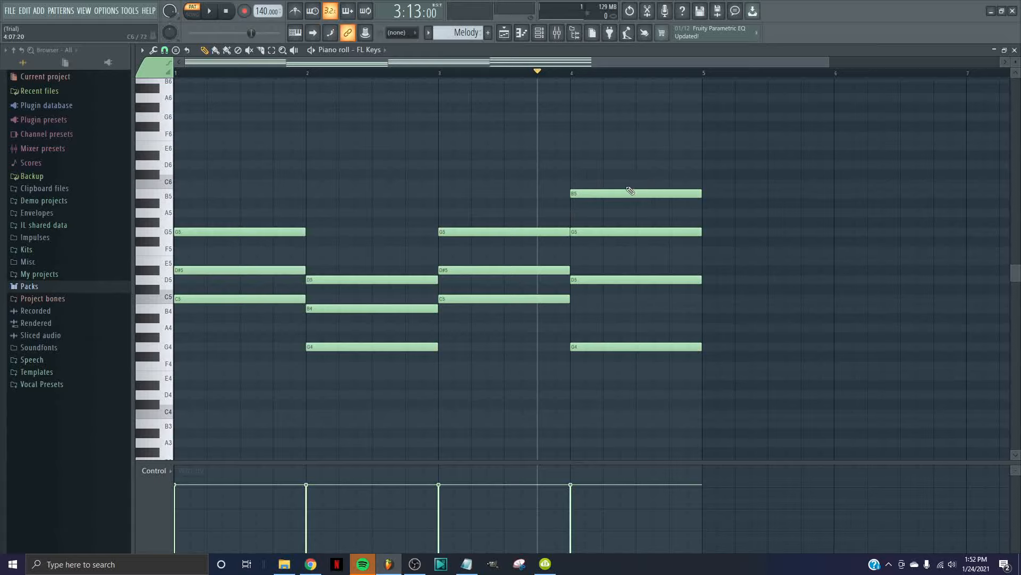
Return playback to the start and listen to the four-bar chord progression.
left_click(226, 14)
key("space")
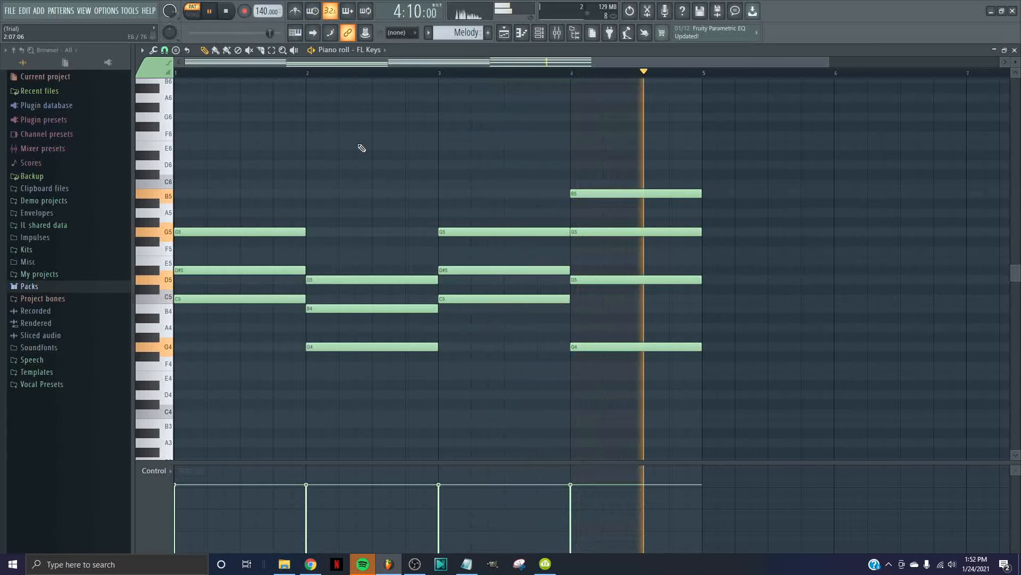
key("space")
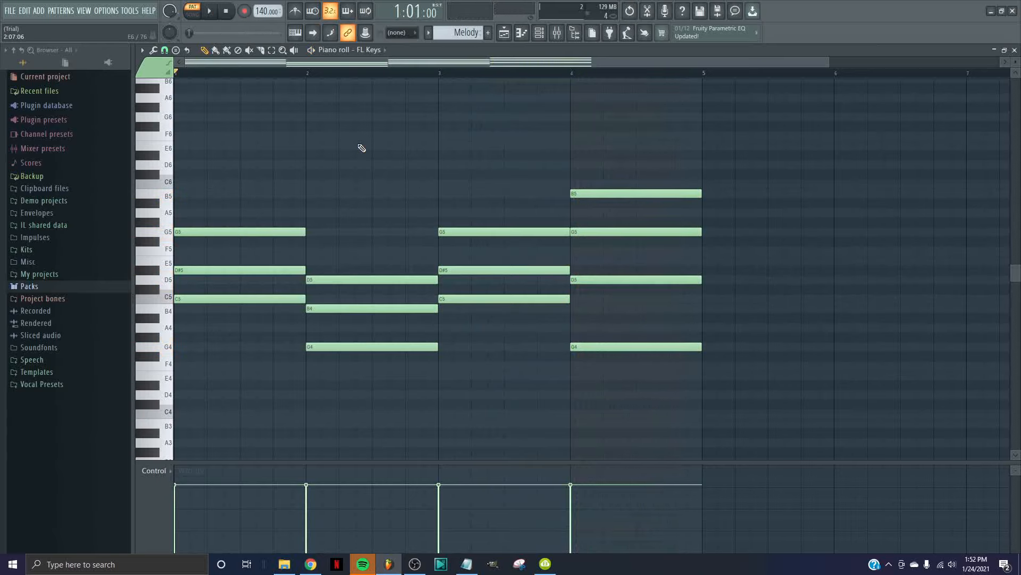
scroll(364, 148, "up", 3)
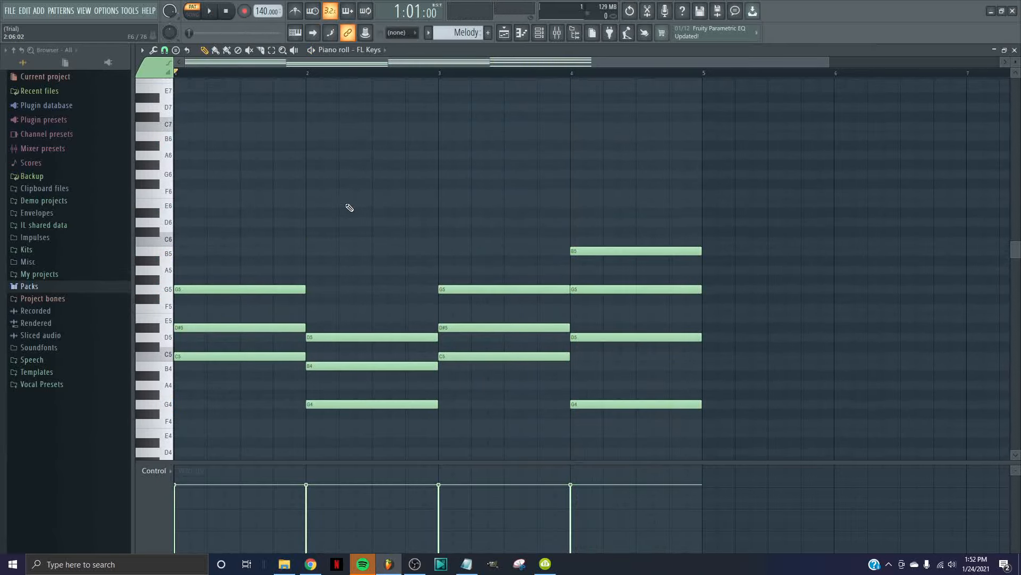
scroll(346, 207, "up", 2)
scroll(335, 210, "up", 2)
scroll(335, 211, "down", 2)
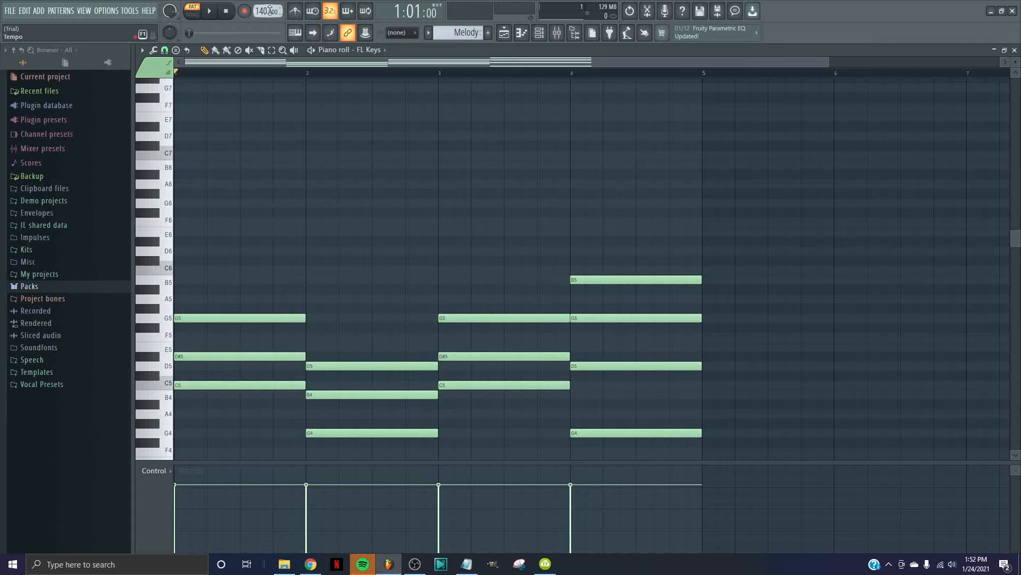
scroll(265, 151, "down", 4)
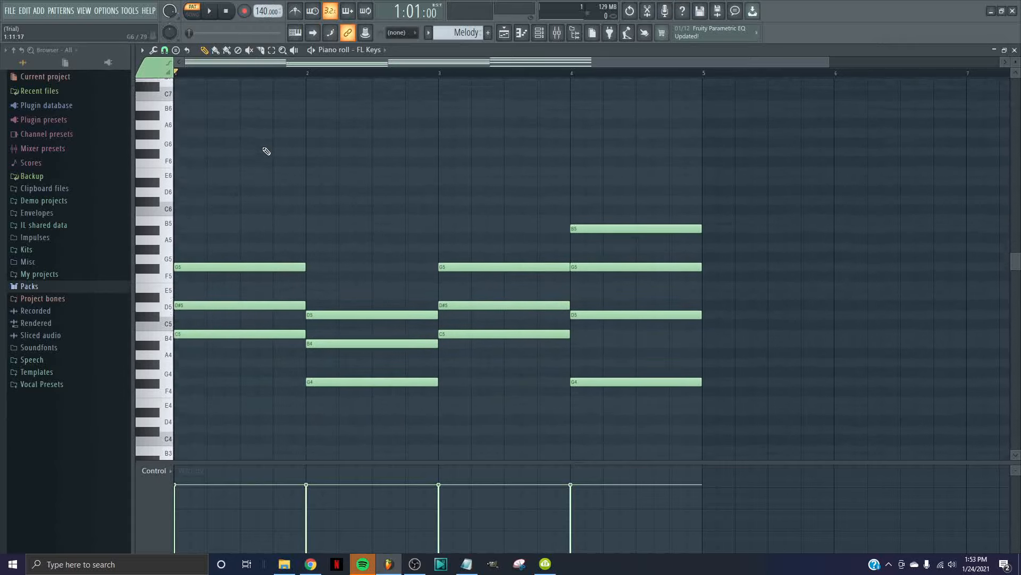
scroll(264, 151, "up", 2)
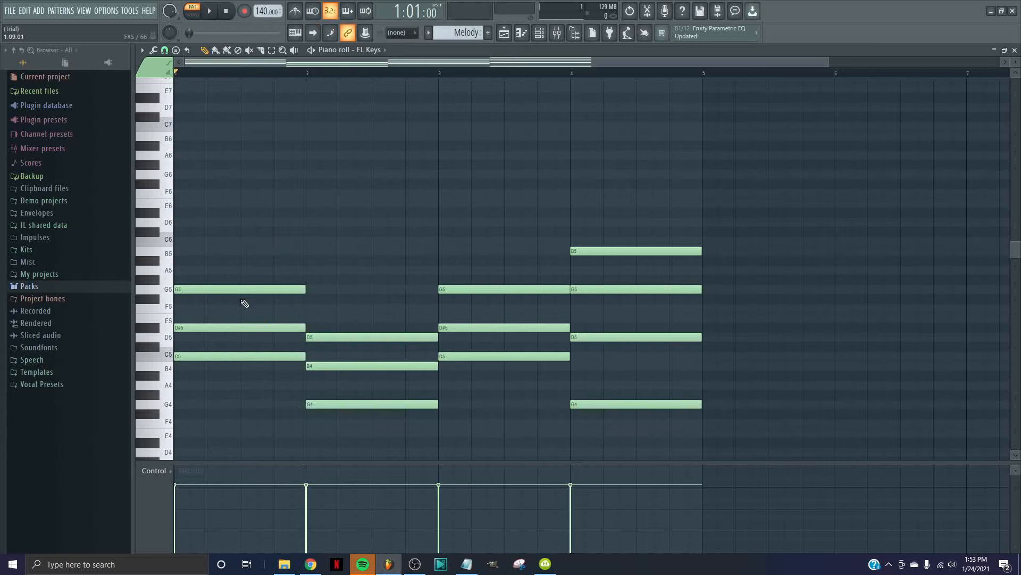
key("space")
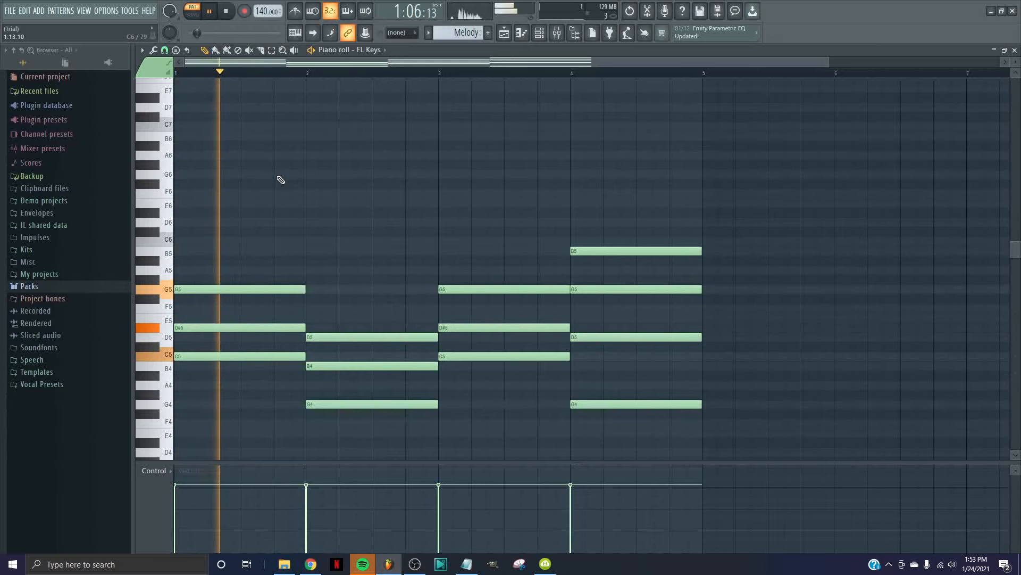
key("space")
Add a C6 note above the first chord, shortened to half a beat and placed on beat 2 of bar 1.
scroll(237, 223, "up", 4)
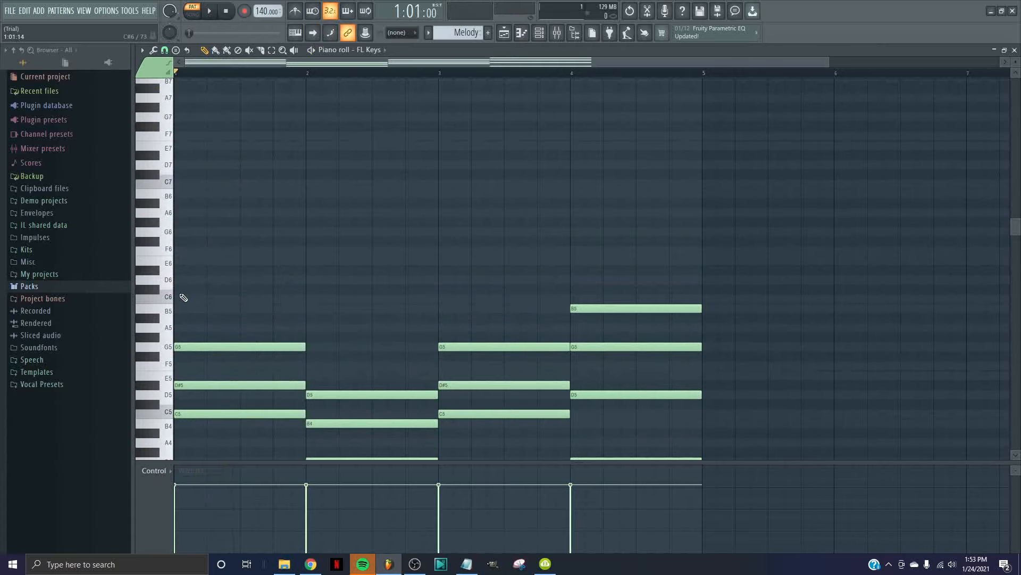
scroll(191, 415, "down", 4)
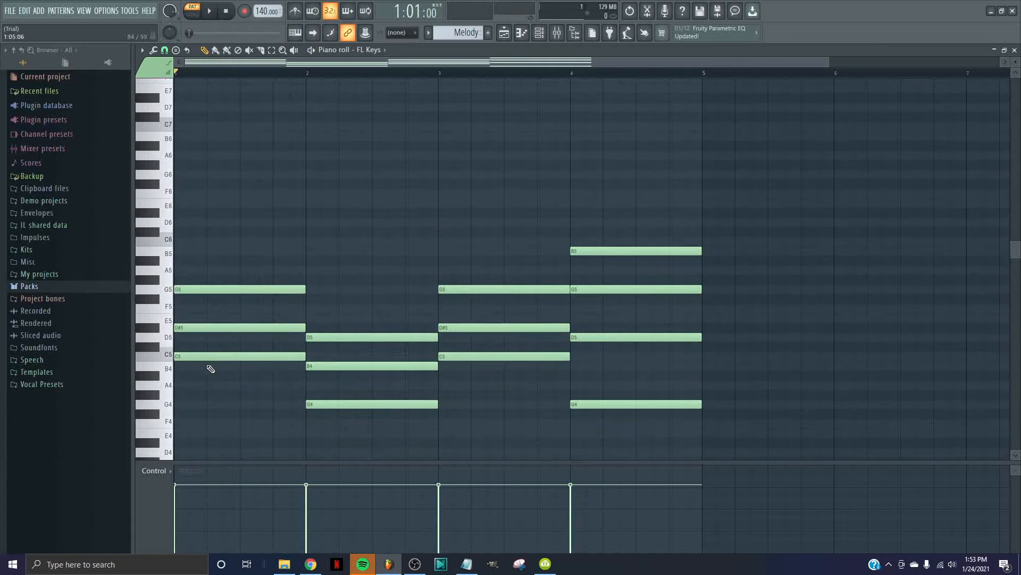
left_click(187, 356)
scroll(196, 250, "up", 4)
left_click(211, 299)
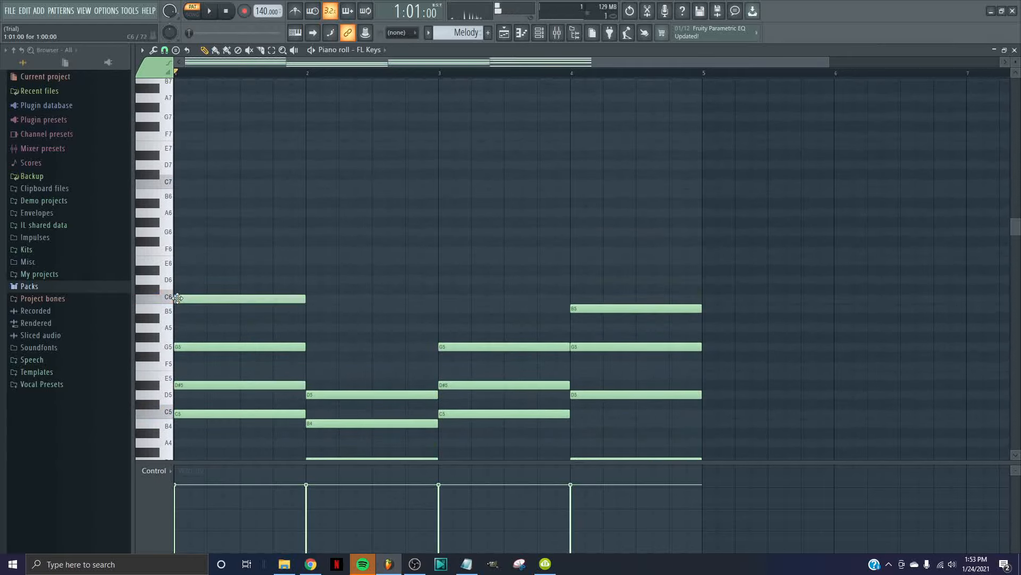
left_click_drag(306, 299, 217, 298)
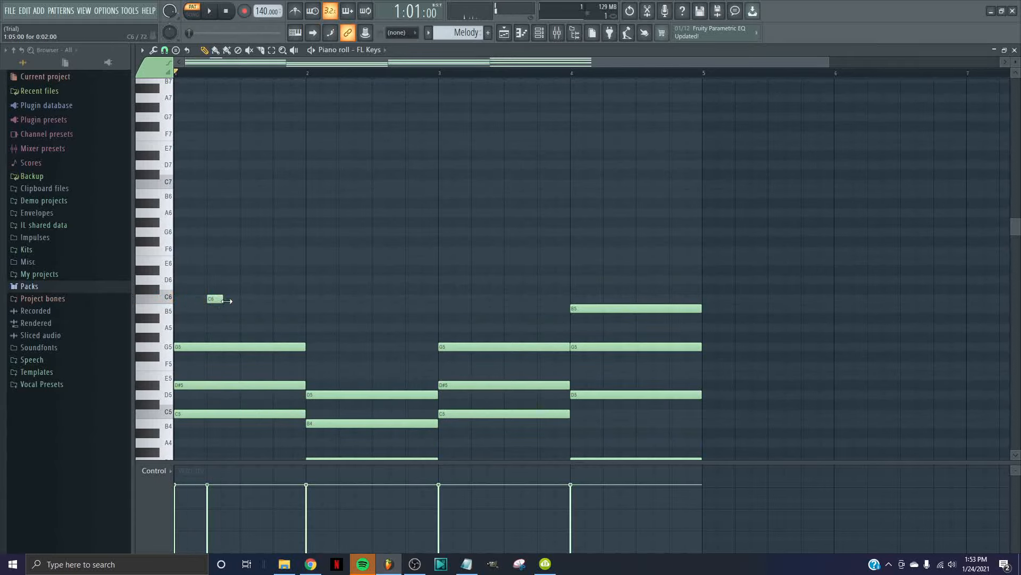
Lengthen the C6 melody note to one beat, move it to beat 3 of bar 1, and play the pattern.
scroll(315, 296, "down", 2)
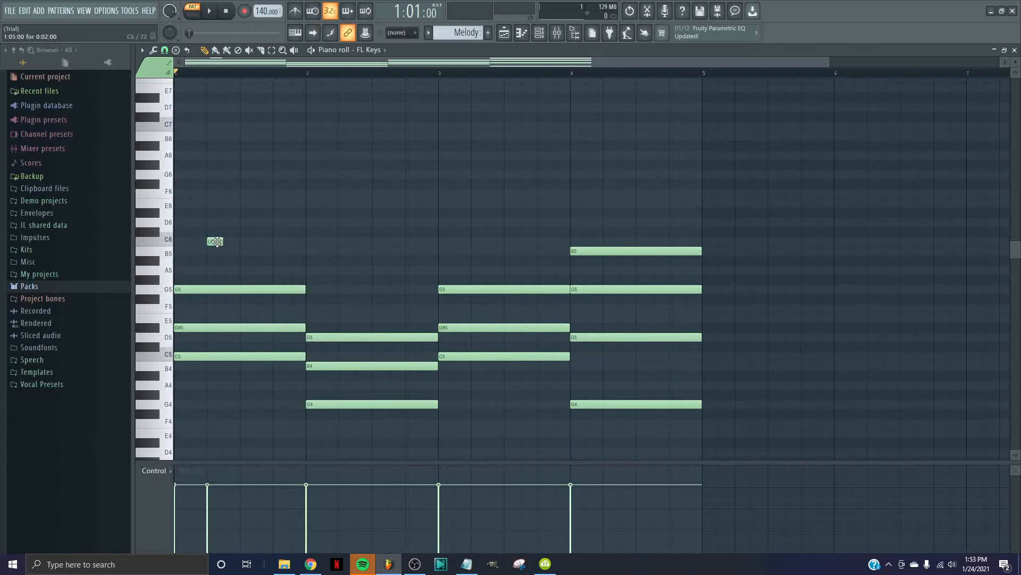
key("space")
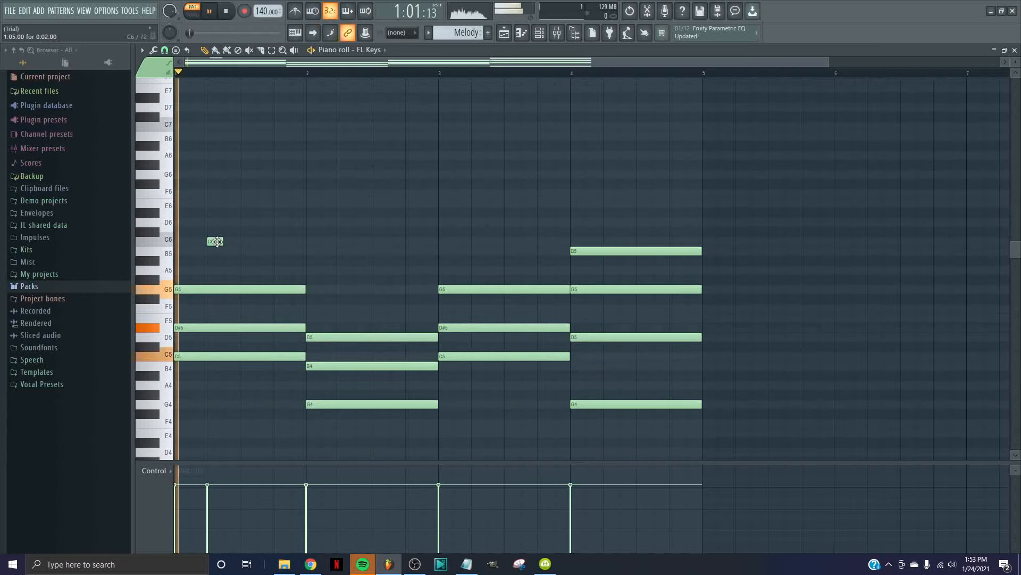
key("space")
left_click_drag(217, 241, 240, 241)
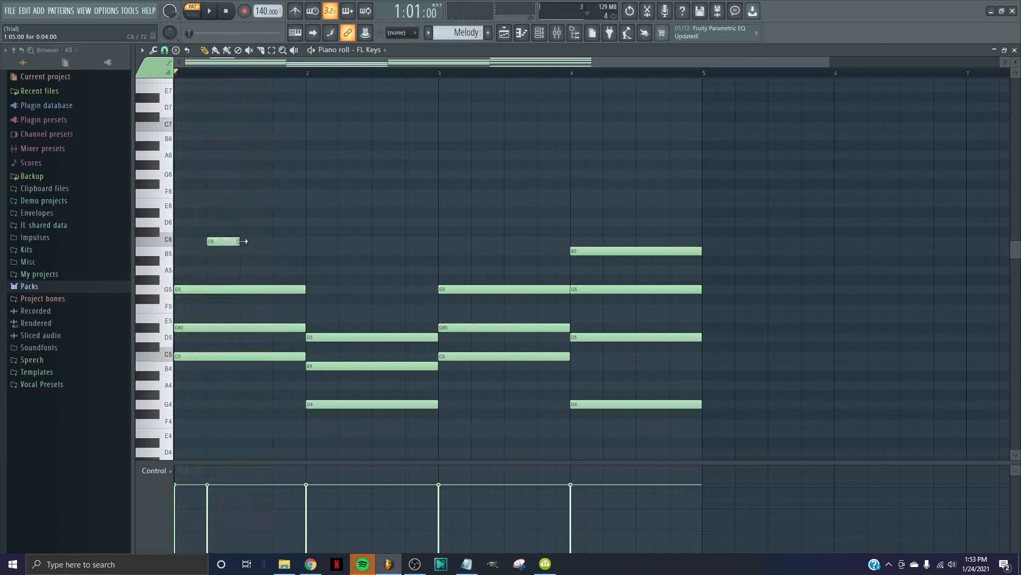
key("space")
key("space")
left_click_drag(213, 242, 246, 243)
key("space")
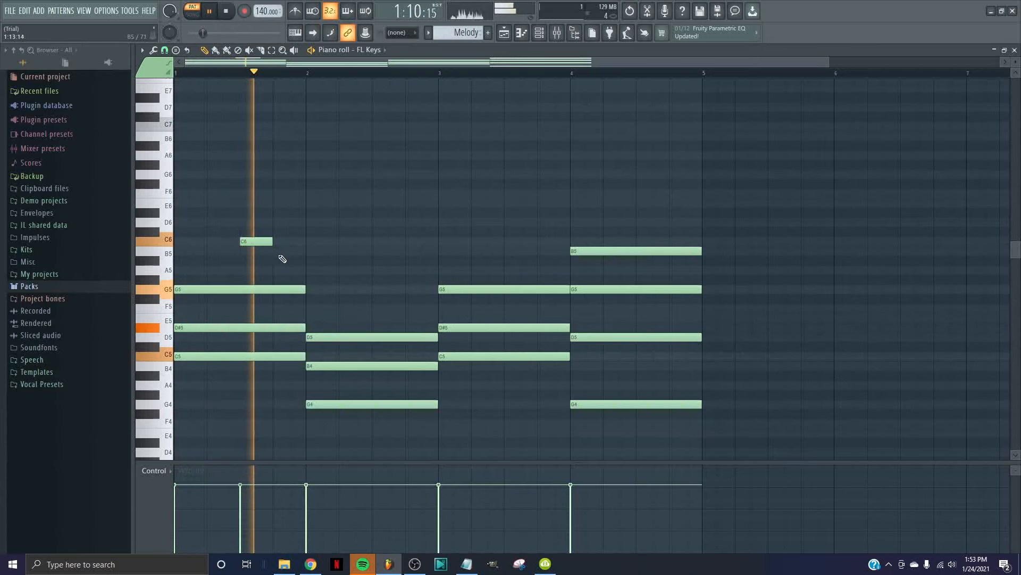
key("space")
Add a one-beat B5 note on beat 3 of bar 2 and play the pattern.
left_click(376, 251)
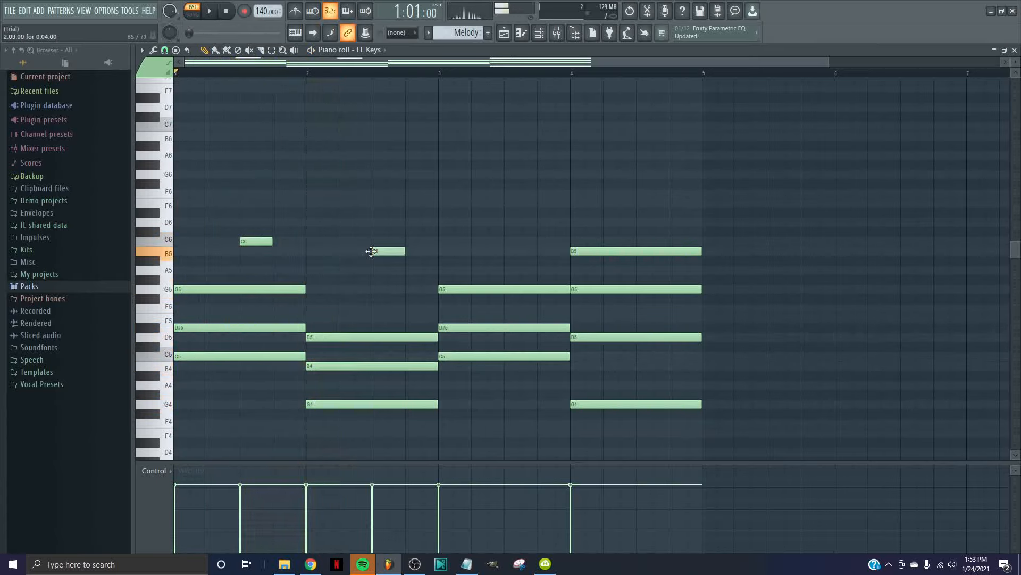
key("space")
key("space")
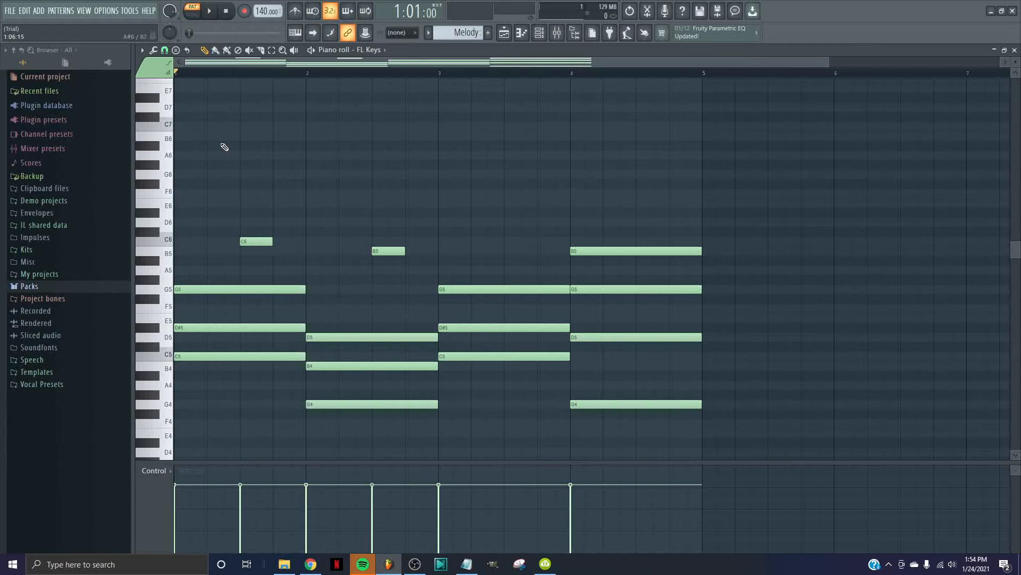
key("space")
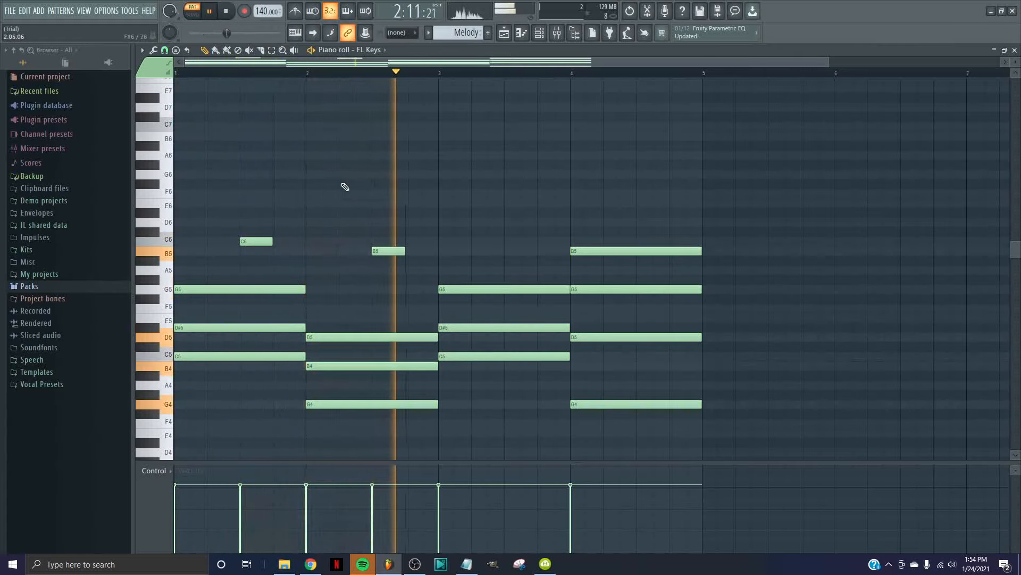
key("space")
Add one-beat notes on beat 3 of the last two bars, D6 in bar 3 and G6 in bar 4, and play the pattern.
left_click(477, 222)
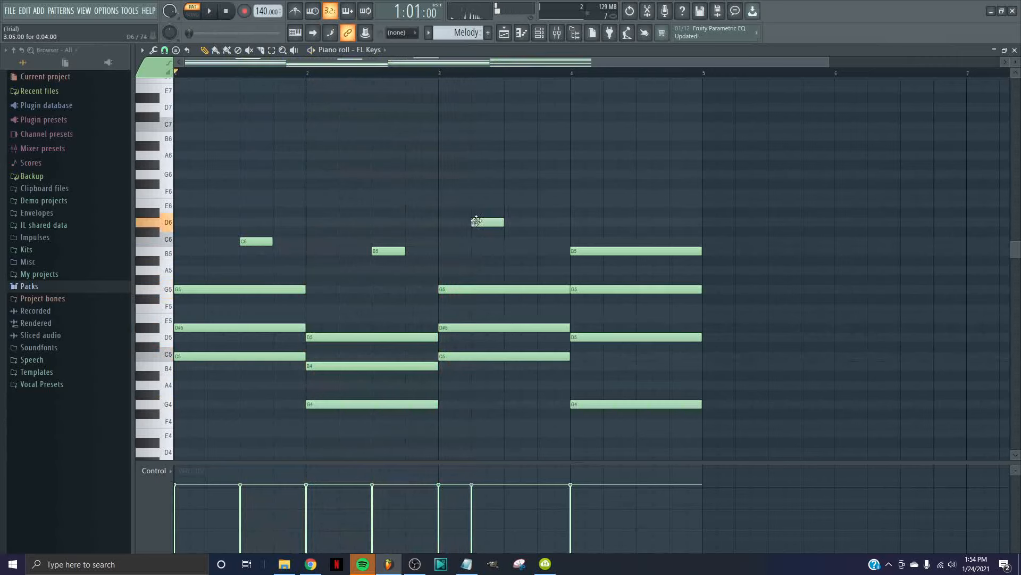
left_click_drag(476, 222, 510, 222)
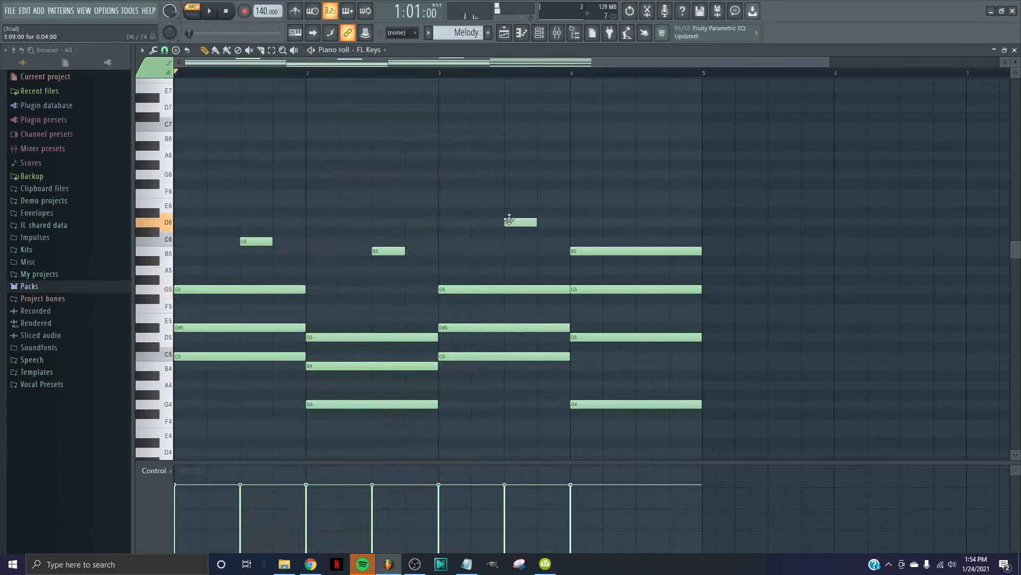
left_click(642, 193)
left_click_drag(643, 193, 643, 174)
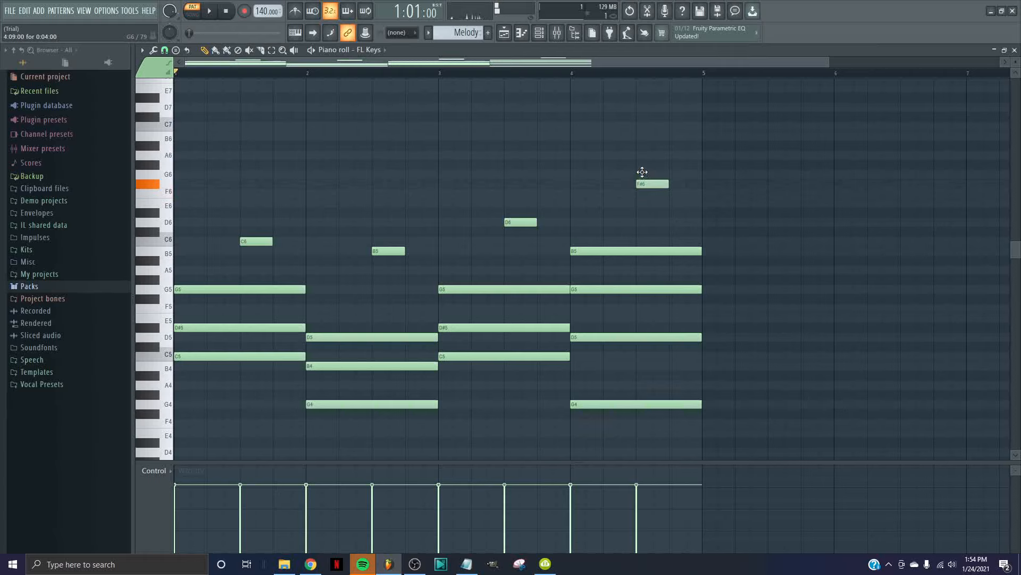
key("space")
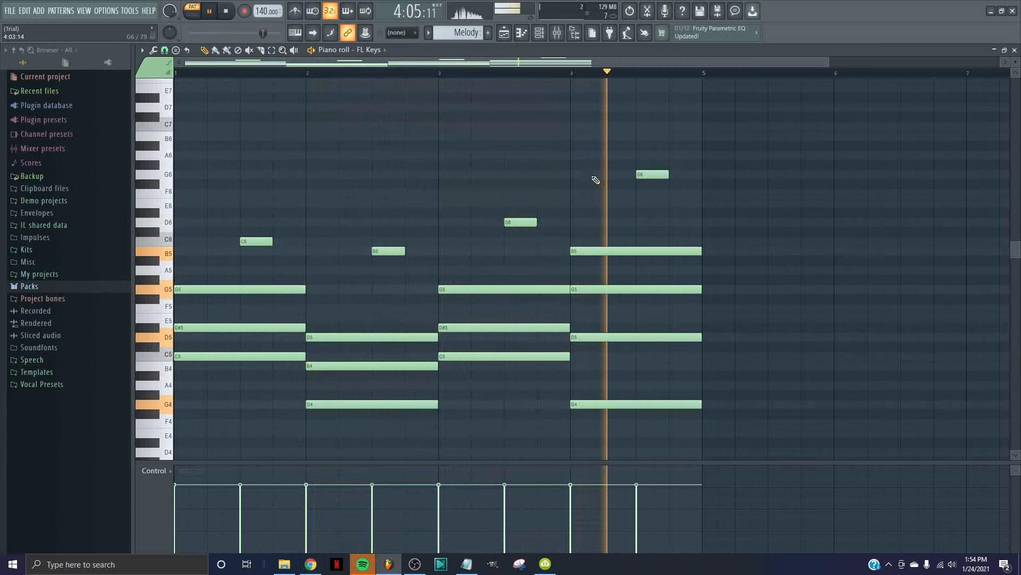
key("space")
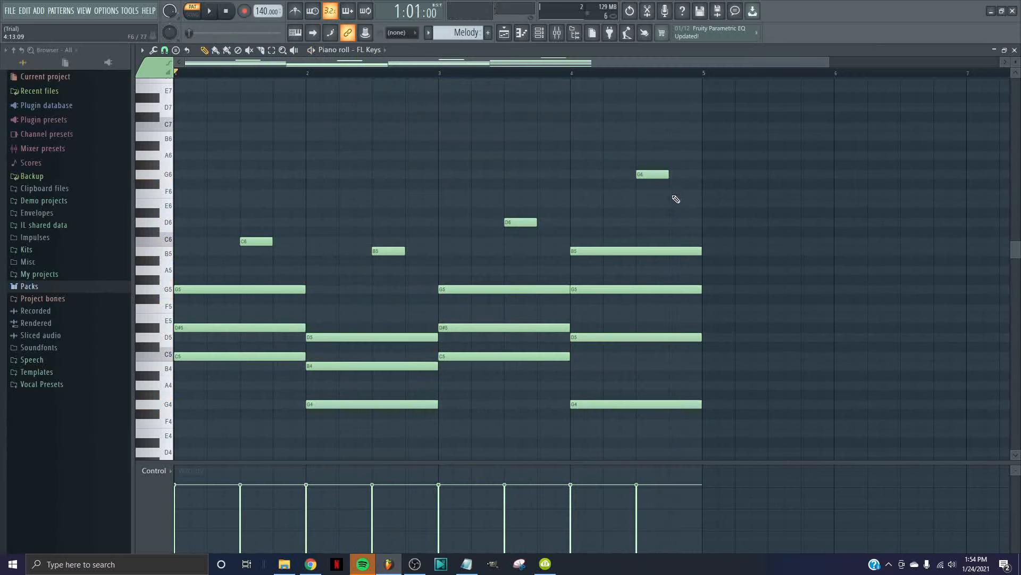
Add a one-beat F6 note on beat 4 of bar 4 and play that bar's ending.
mouse_move(676, 208)
left_mouse_down()
mouse_move(685, 181)
mouse_move(685, 189)
left_mouse_up()
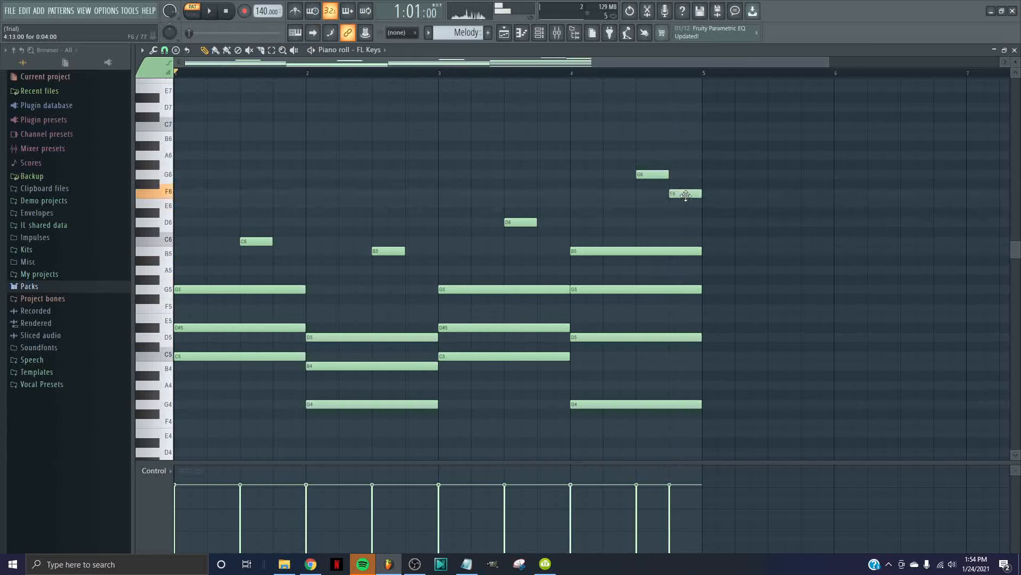
left_click(627, 75)
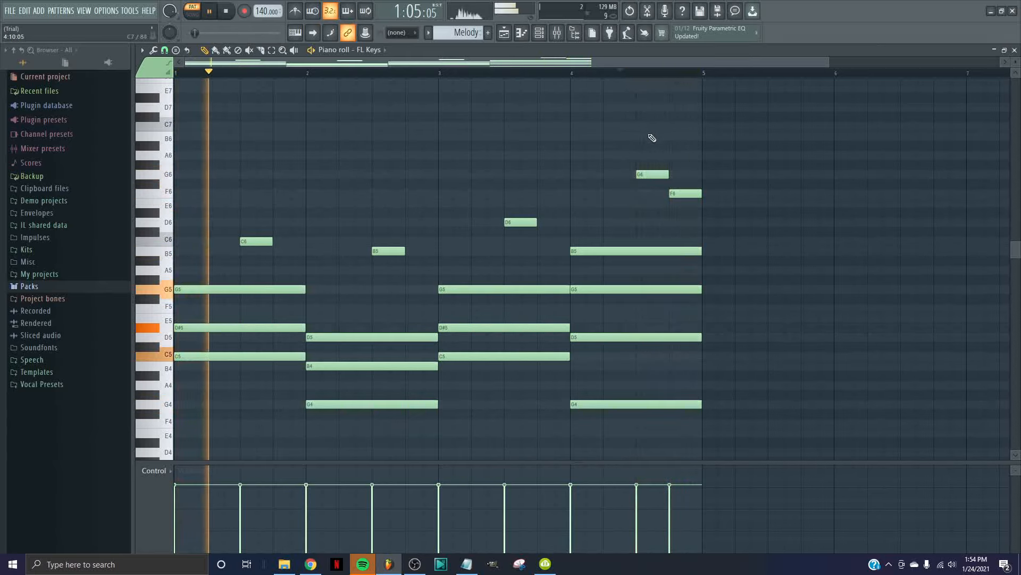
key("space")
mouse_move(684, 192)
left_mouse_down()
mouse_move(686, 126)
mouse_move(682, 201)
left_mouse_up()
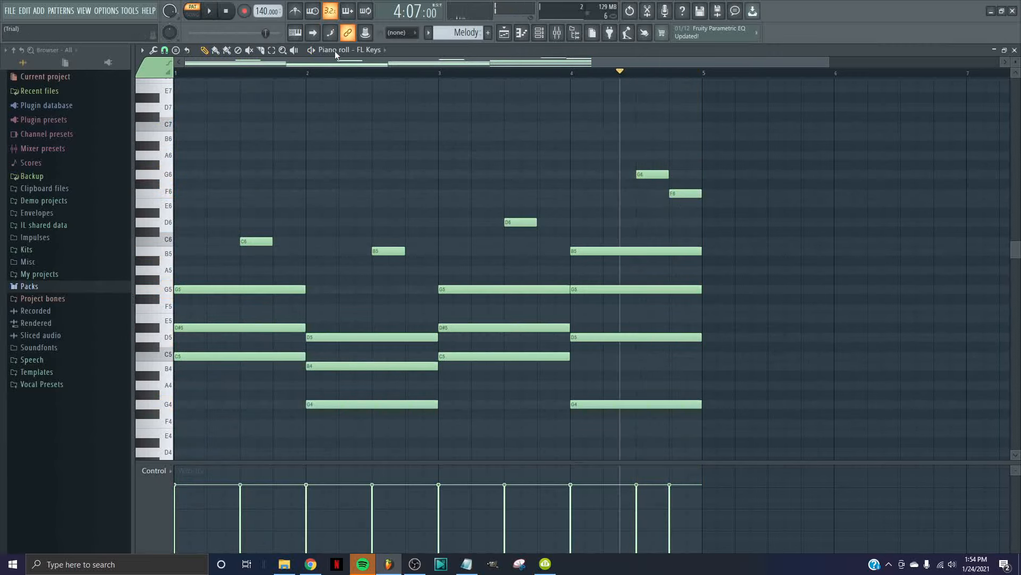
Return playback to the start and listen to the full four-bar chords and melody.
left_click(226, 13)
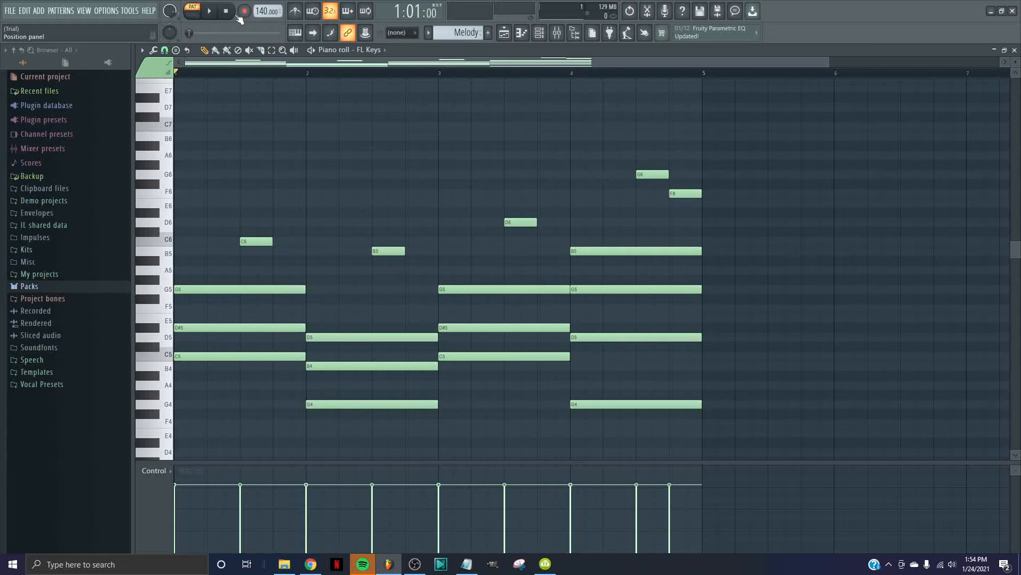
key("space")
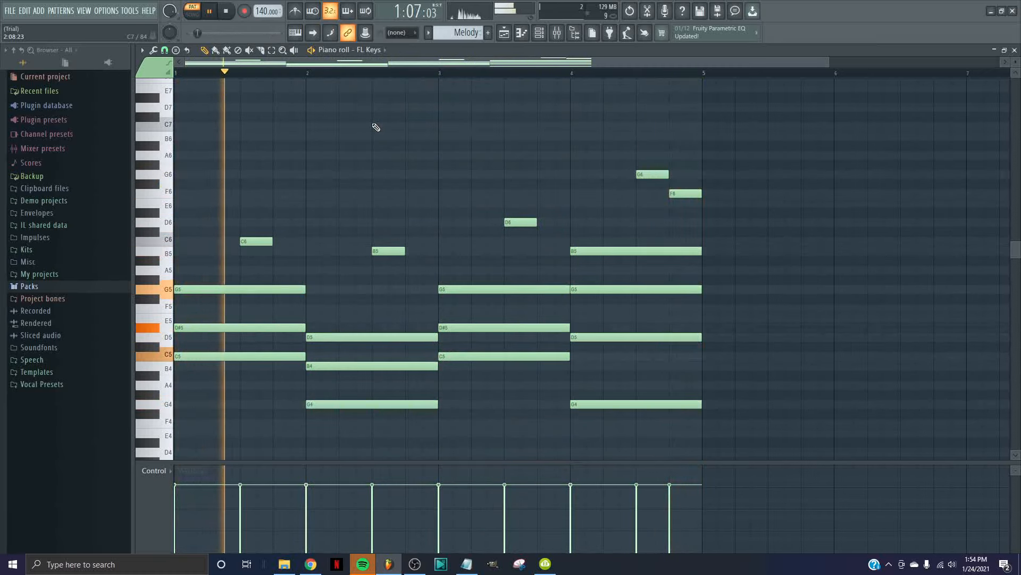
key("space")
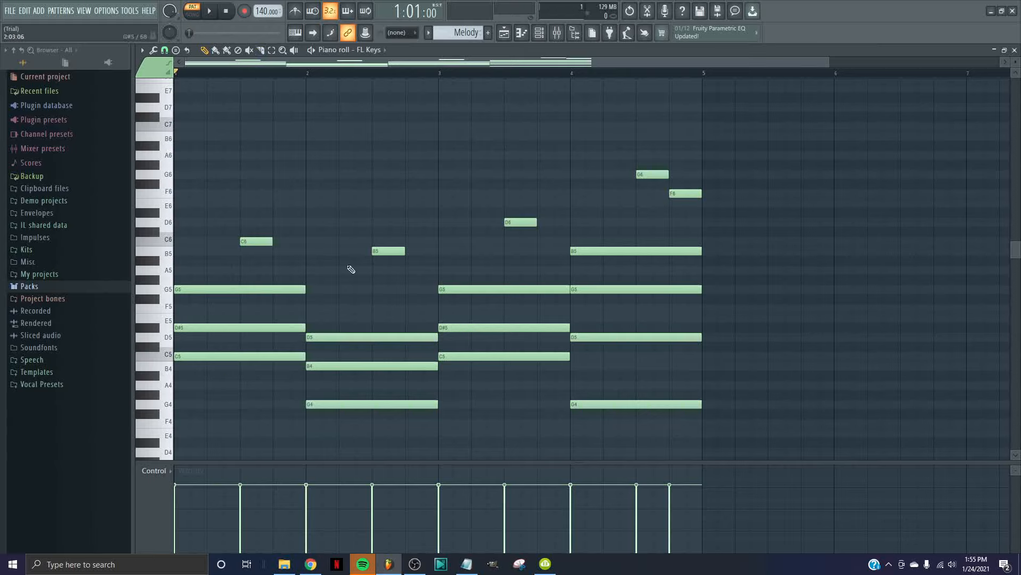
Select the C6, B5 and D6 melody notes and lengthen them to two beats, reaching the ends of bars 1 to 3.
left_click_drag(273, 241, 306, 241)
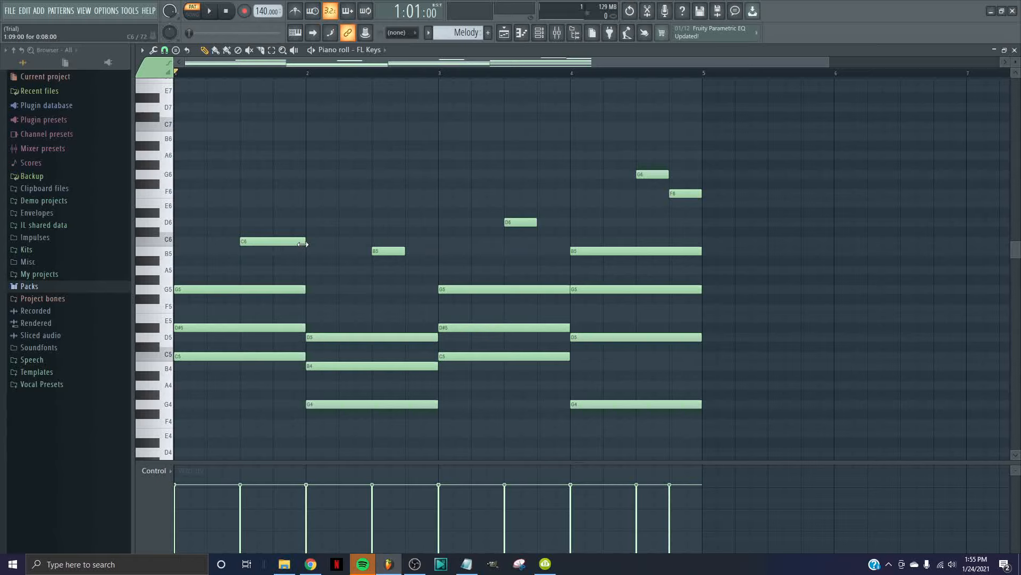
left_click_drag(303, 243, 273, 244)
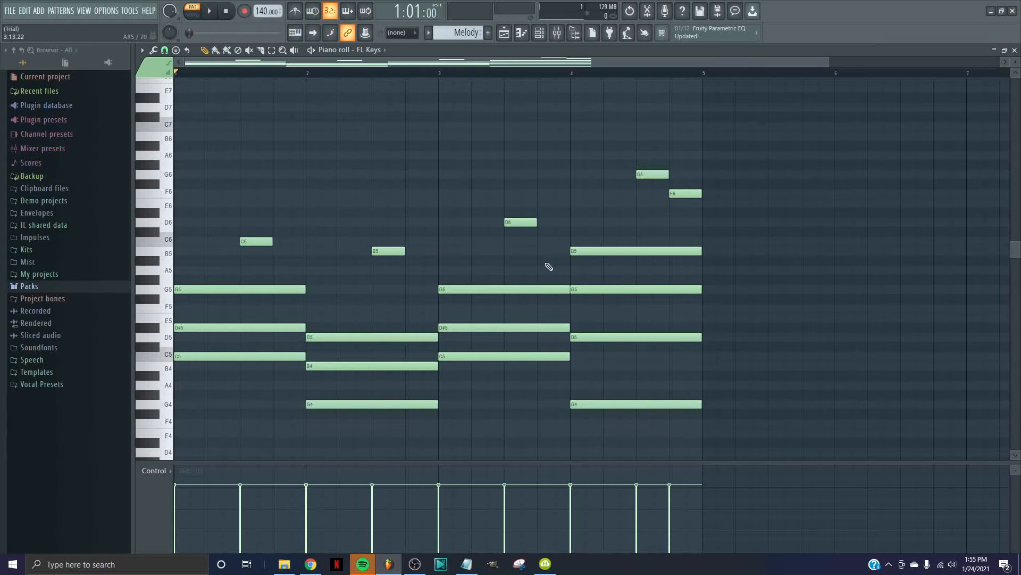
left_click_drag(562, 270, 268, 170)
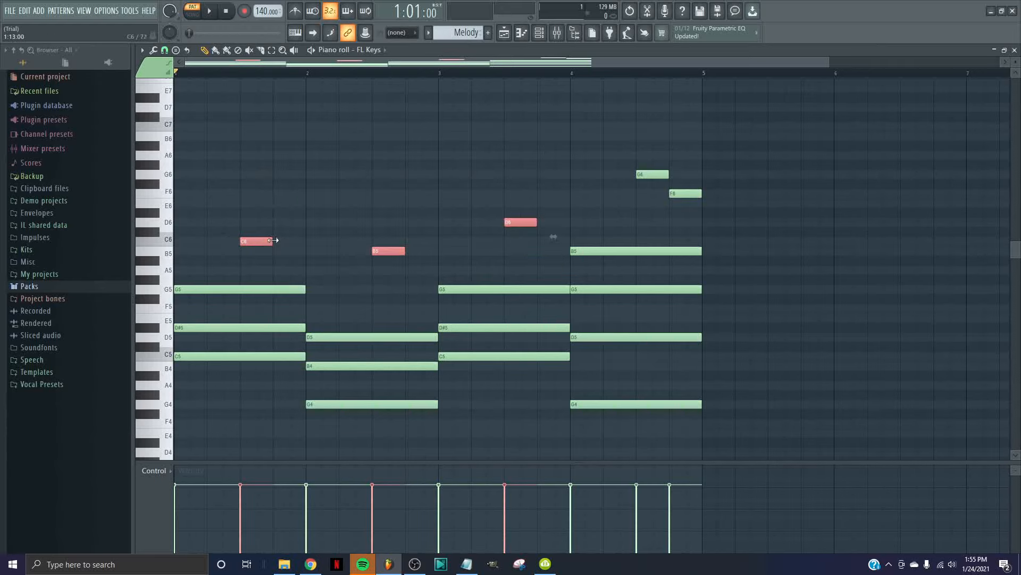
left_click_drag(278, 240, 299, 240)
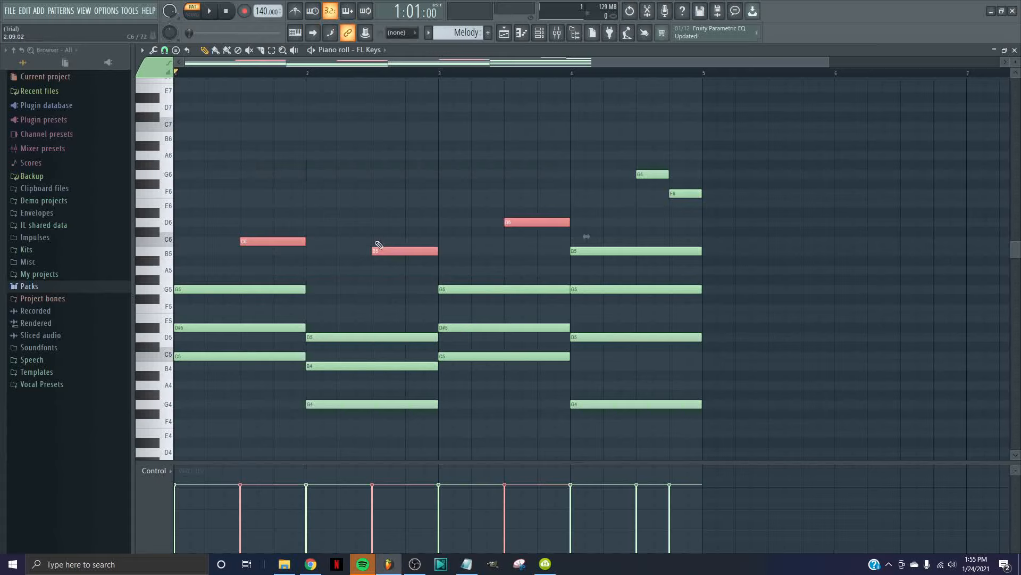
left_click(508, 186)
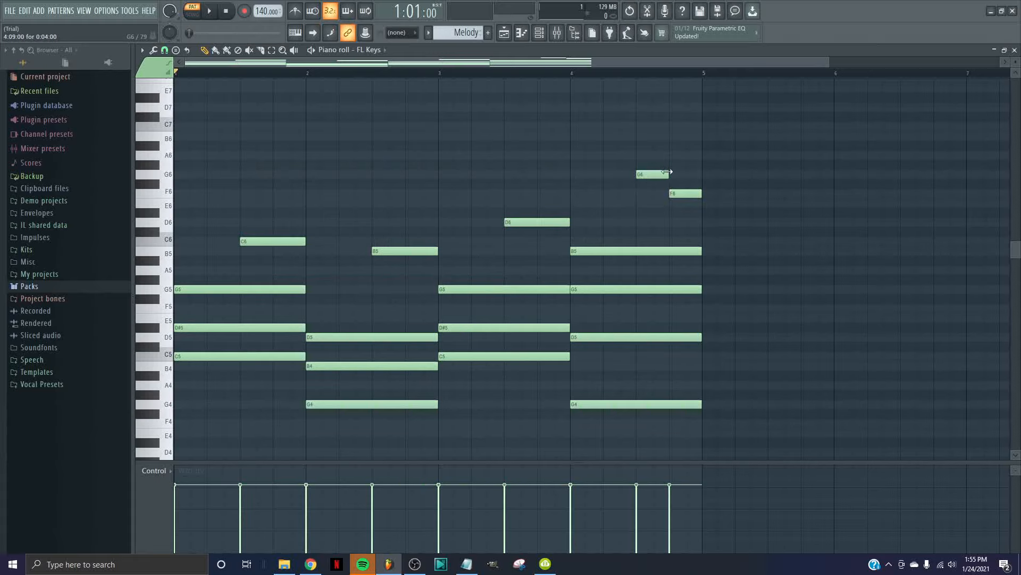
Lengthen the G6 note to the end of bar 4 and play from beat 2 of that bar.
left_click_drag(666, 172, 704, 172)
left_click(601, 75)
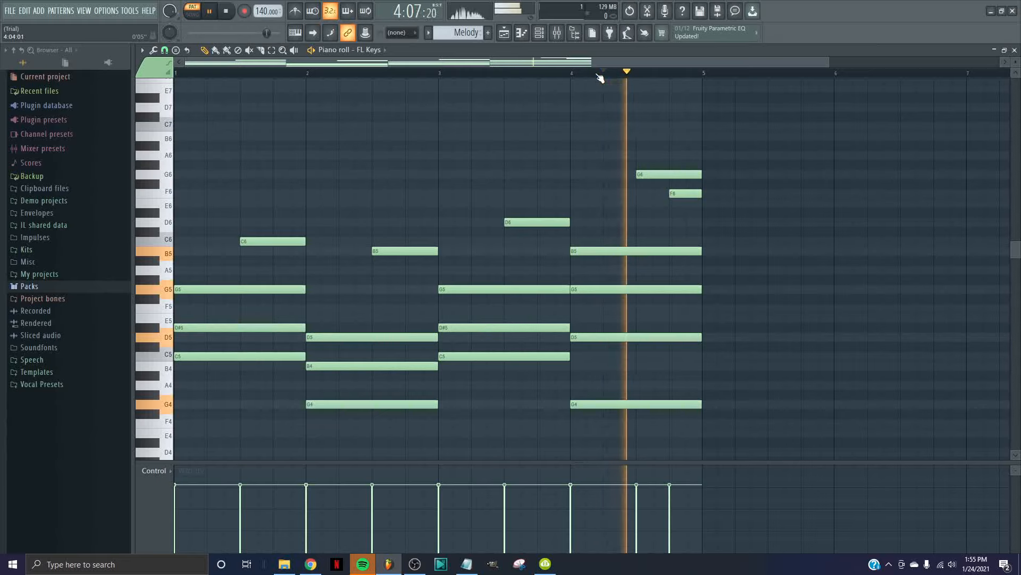
key("space")
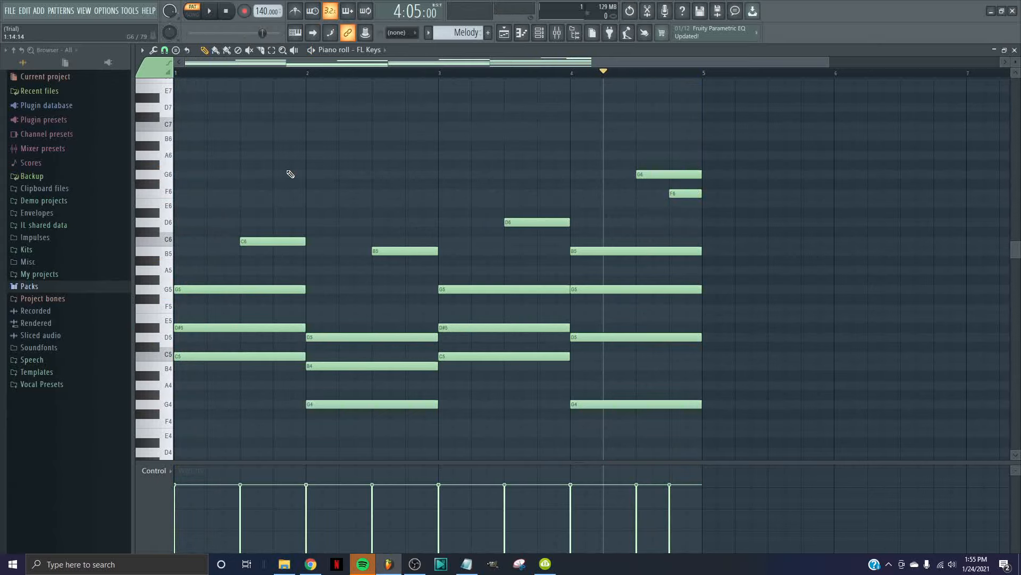
Reset playback to the start, close the piano roll, and place the Melody pattern at bar 1 of playlist Track 1.
scroll(291, 174, "down", 1)
scroll(291, 174, "up", 2)
scroll(291, 174, "down", 2)
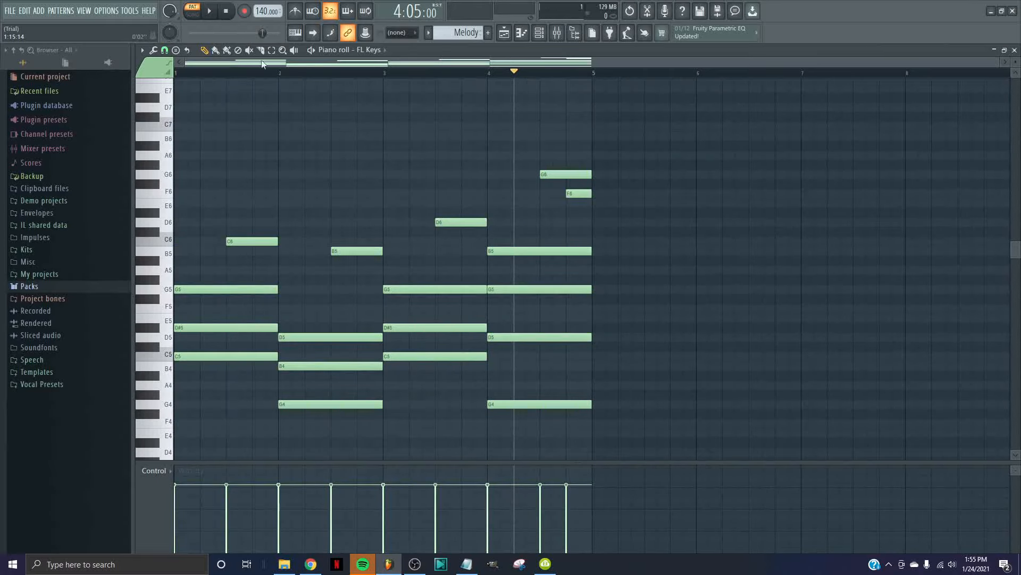
left_click(229, 11)
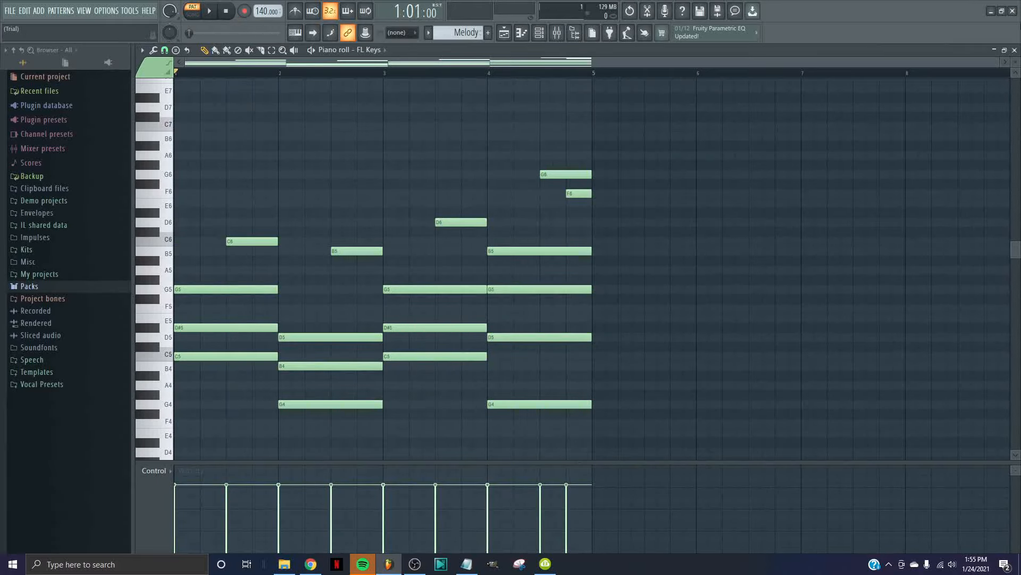
left_click(1015, 50)
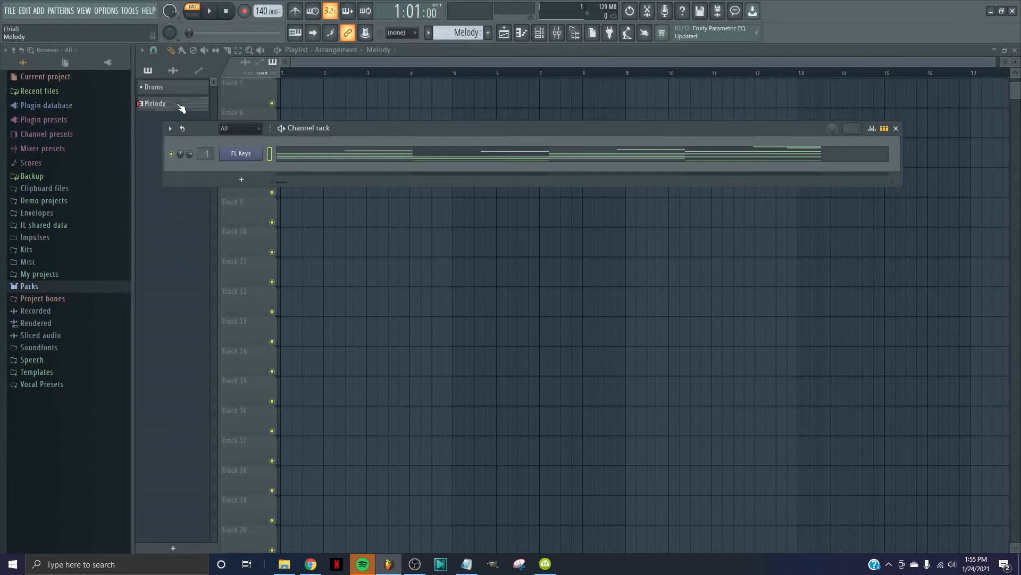
left_click_drag(181, 109, 302, 50)
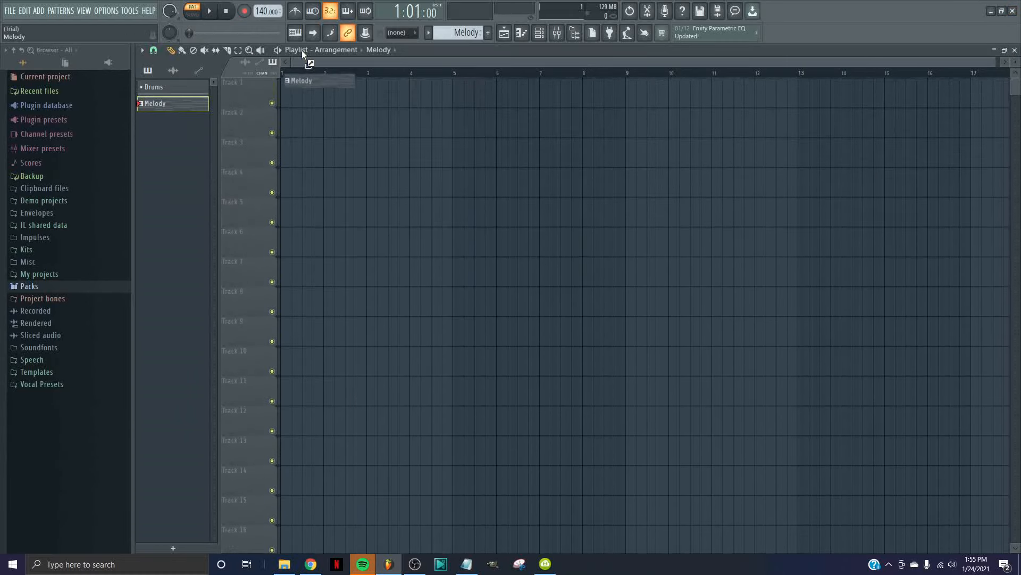
left_click_drag(311, 94, 263, 87)
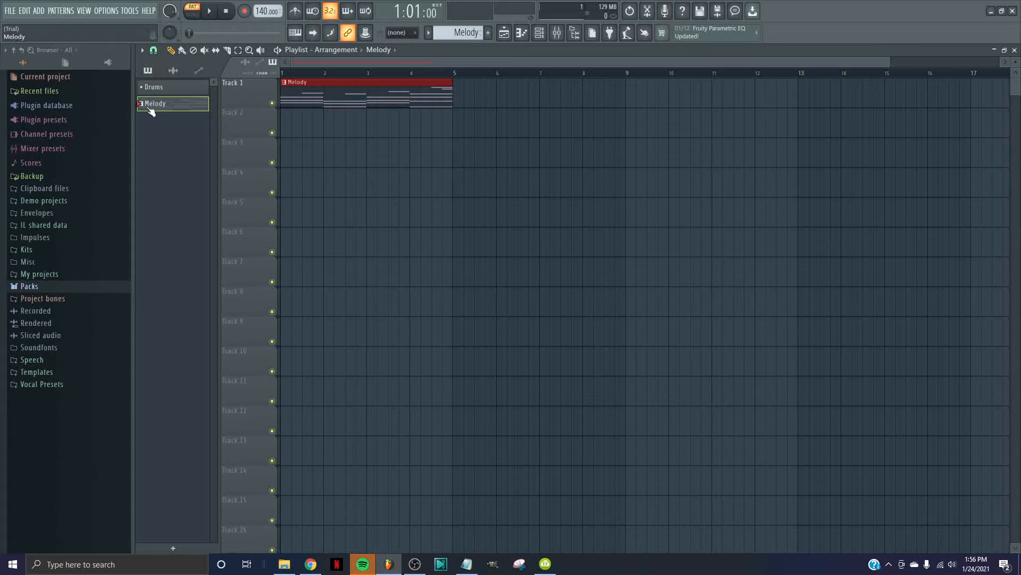
Switch playback to song mode and play the arrangement.
mouse_move(152, 109)
left_mouse_down()
mouse_move(314, 111)
mouse_move(151, 103)
left_mouse_up()
left_click(193, 17)
key("space")
Duplicate the Melody clip to bar 5 of Track 1, and delete the copy.
left_click_drag(495, 135, 383, 60)
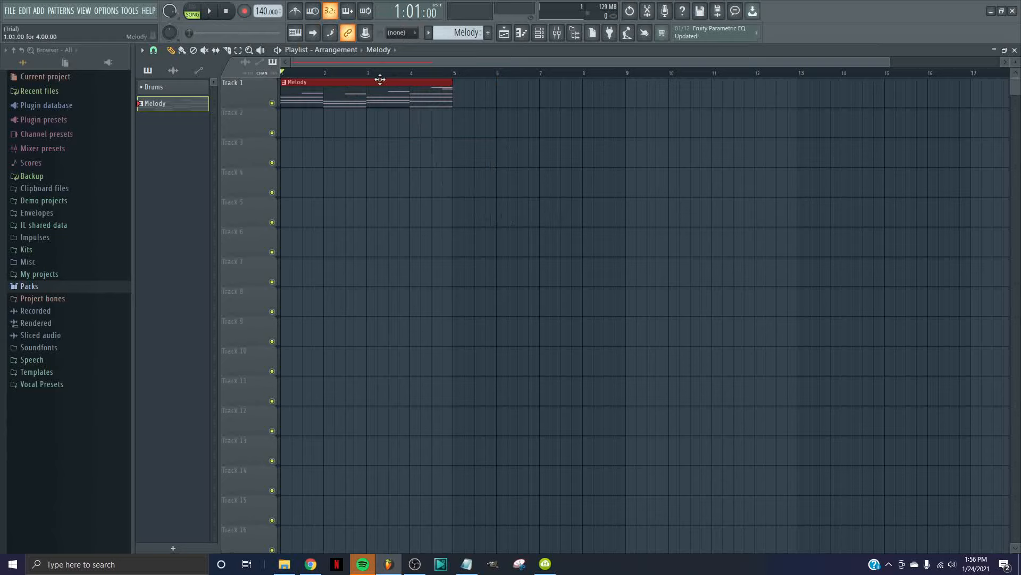
key("ctrl+b")
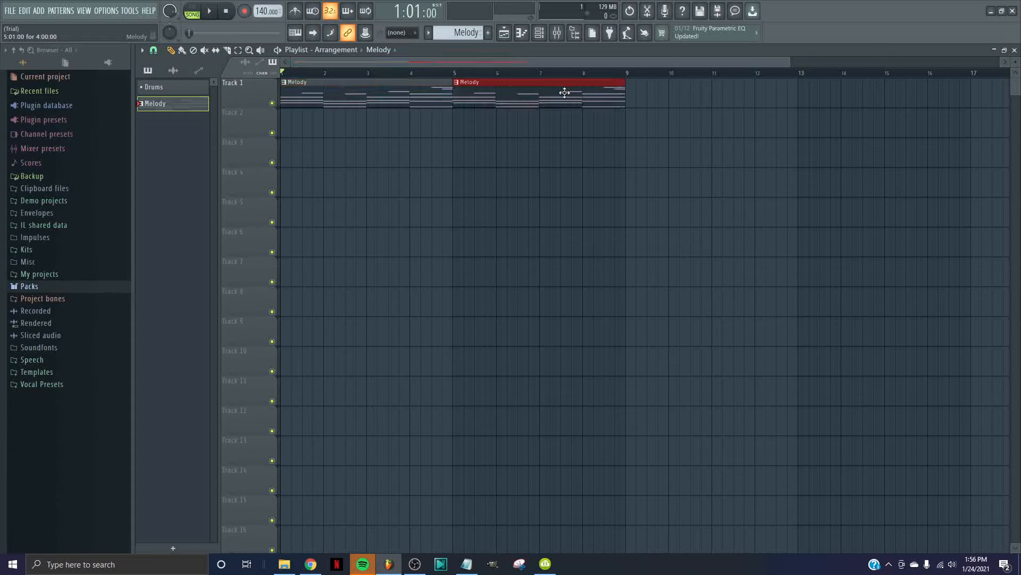
right_click(509, 93)
Try duplicating the Melody clip shortened to three bars, deleting the copy and restoring the original to four bars.
left_click_drag(452, 94, 336, 90)
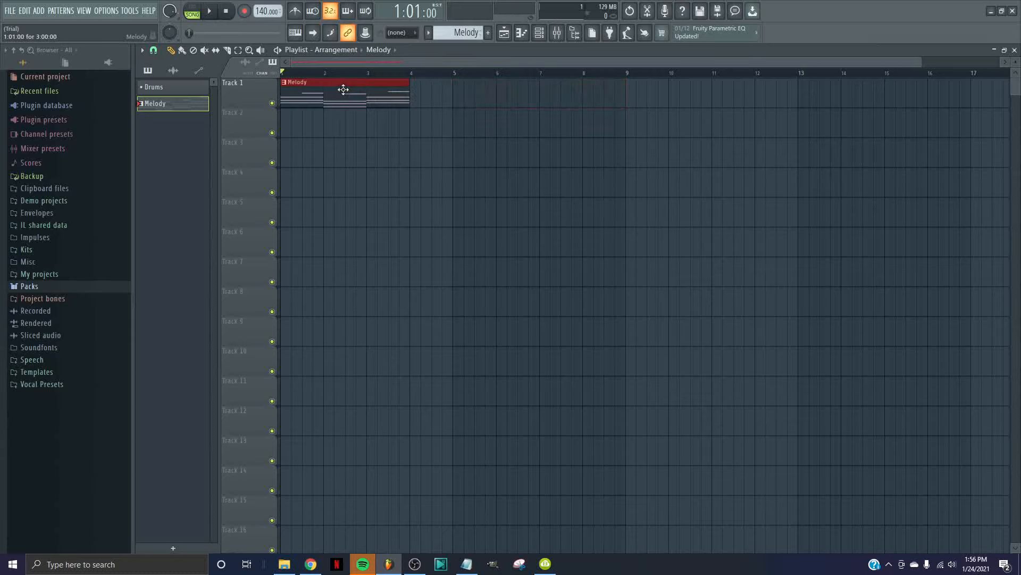
key("ctrl+b")
left_click_drag(459, 102, 515, 101)
right_click(516, 103)
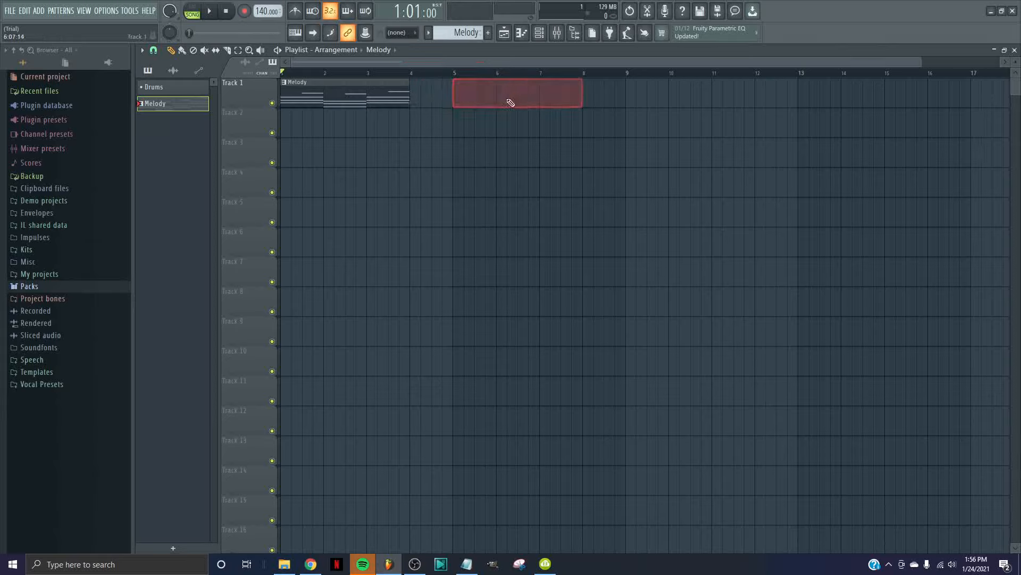
left_click_drag(410, 101, 453, 98)
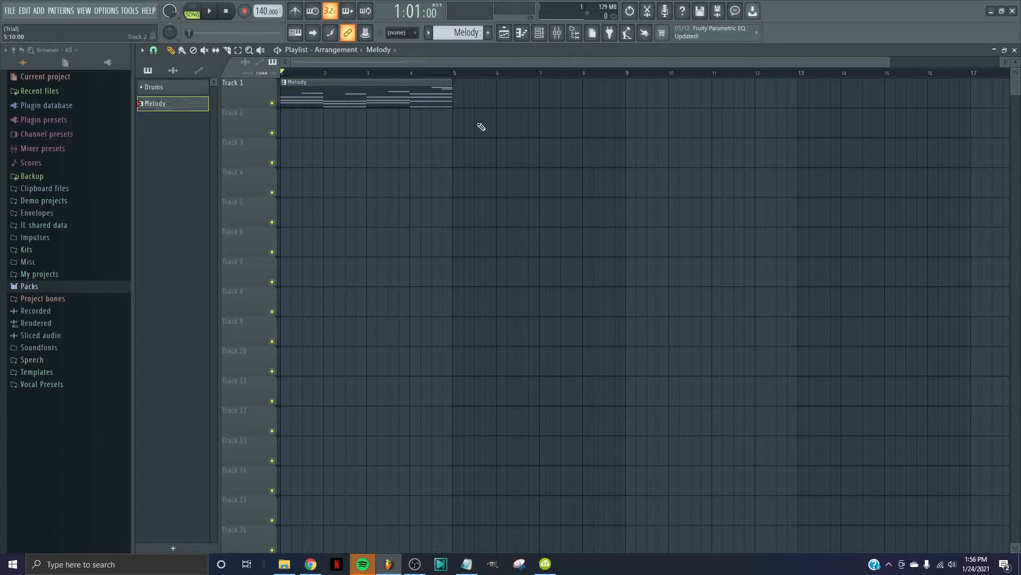
Duplicate the Melody clip three times in playlist Track 1 to fill bars 1 through 16, and deselect the clips.
left_click_drag(513, 166, 315, 80)
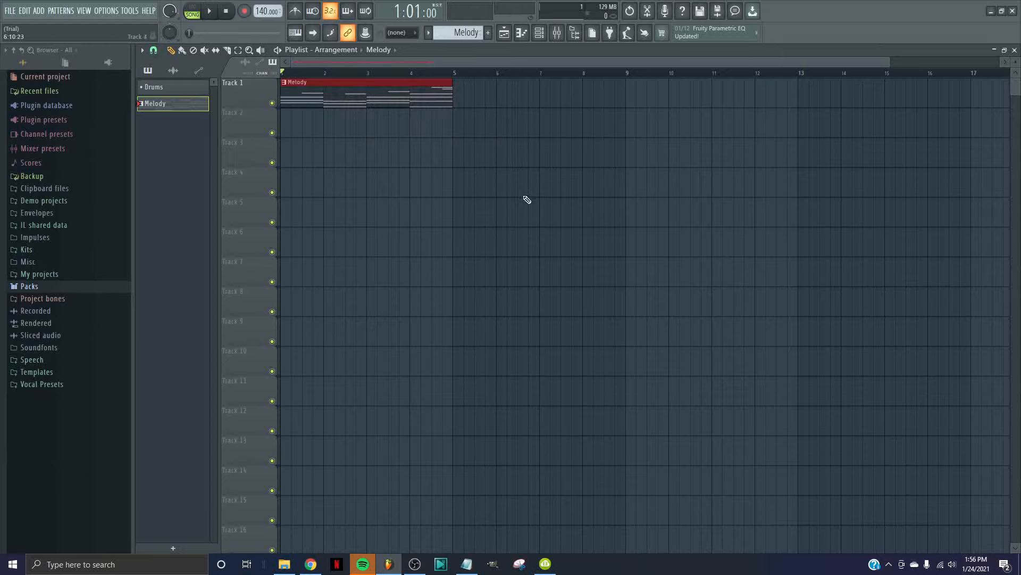
left_click_drag(521, 195, 389, 40)
key("ctrl+b")
key("ctrl+b")
key("ctrl+b")
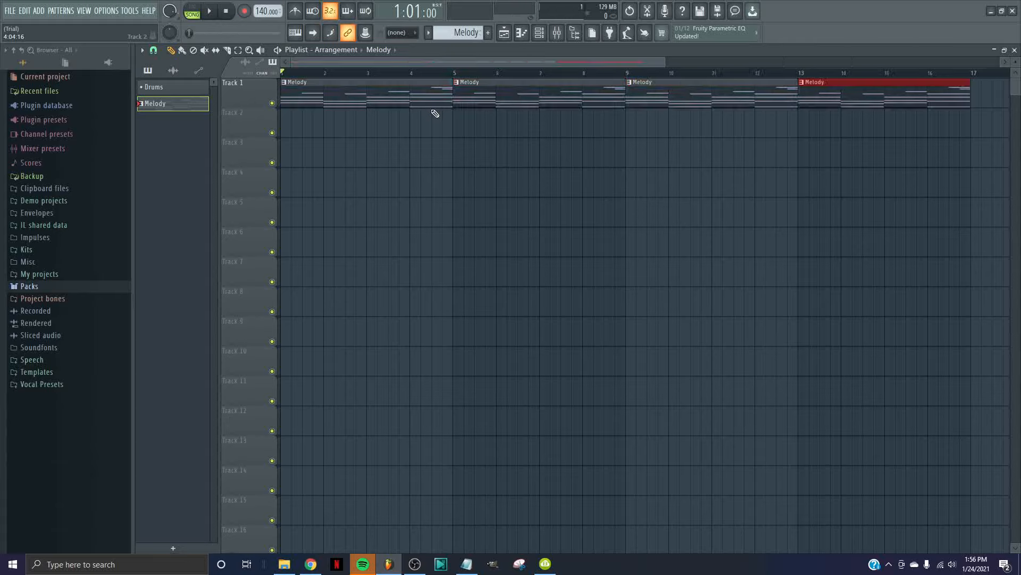
left_click(612, 153)
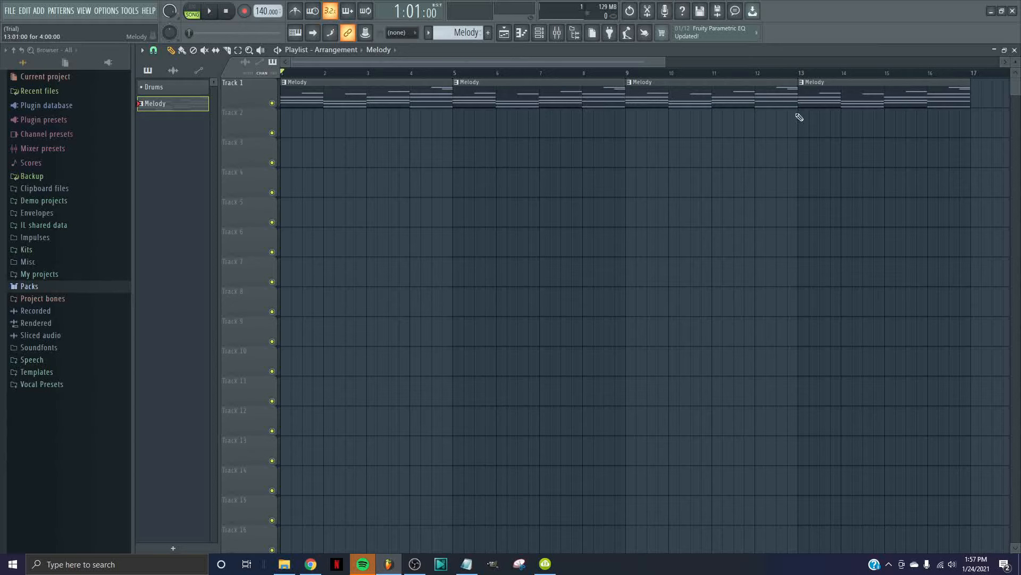
scroll(663, 187, "down", 4)
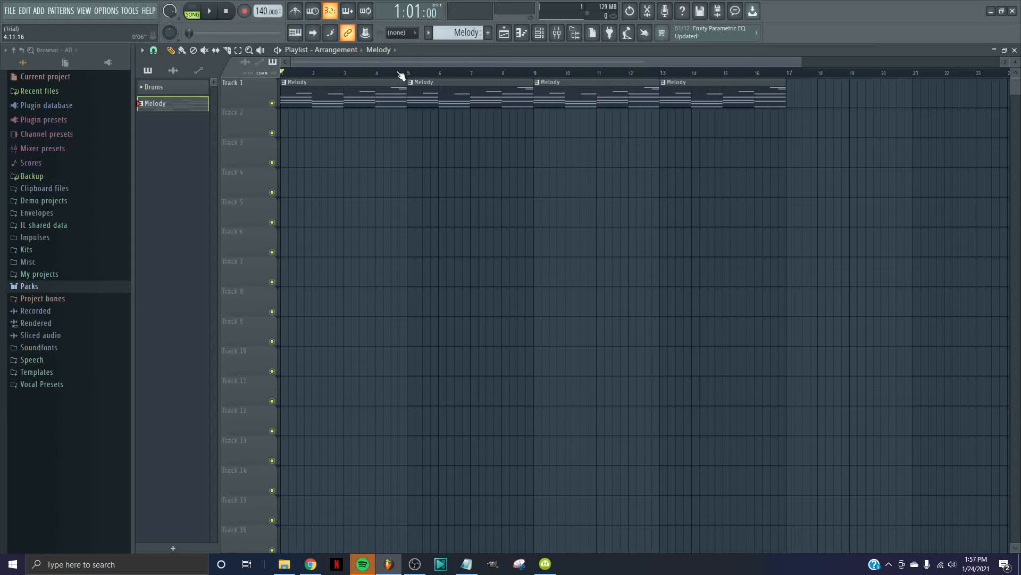
Select the Drums pattern and open the channel rack with its channels filtered to Unsorted.
left_click(177, 91)
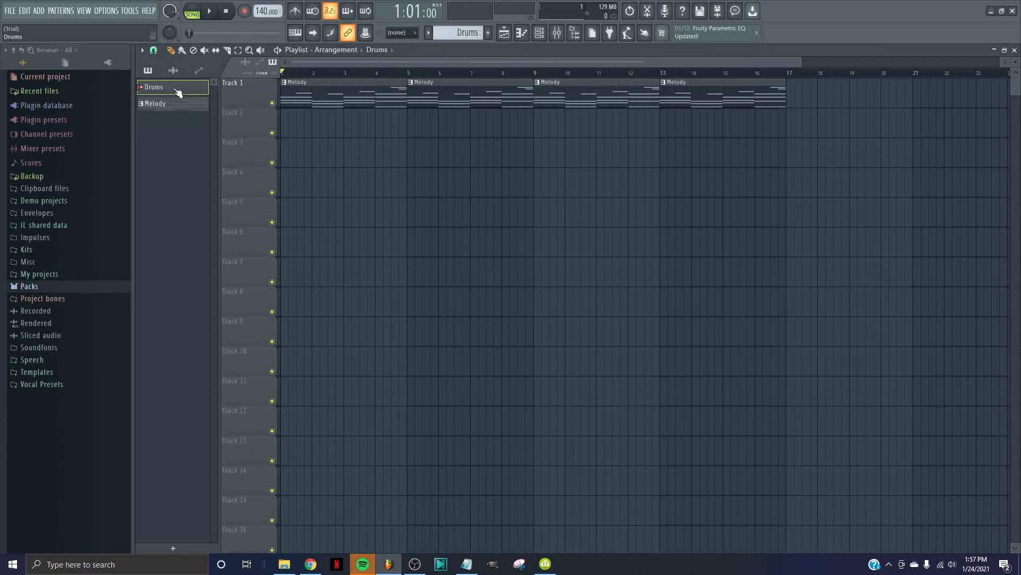
left_click(544, 35)
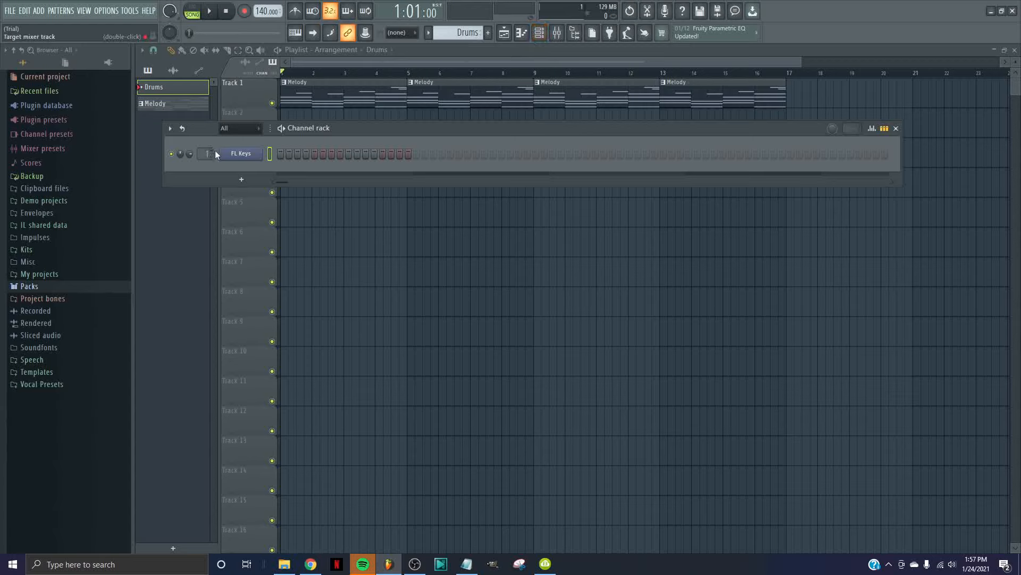
left_click_drag(282, 138, 378, 137)
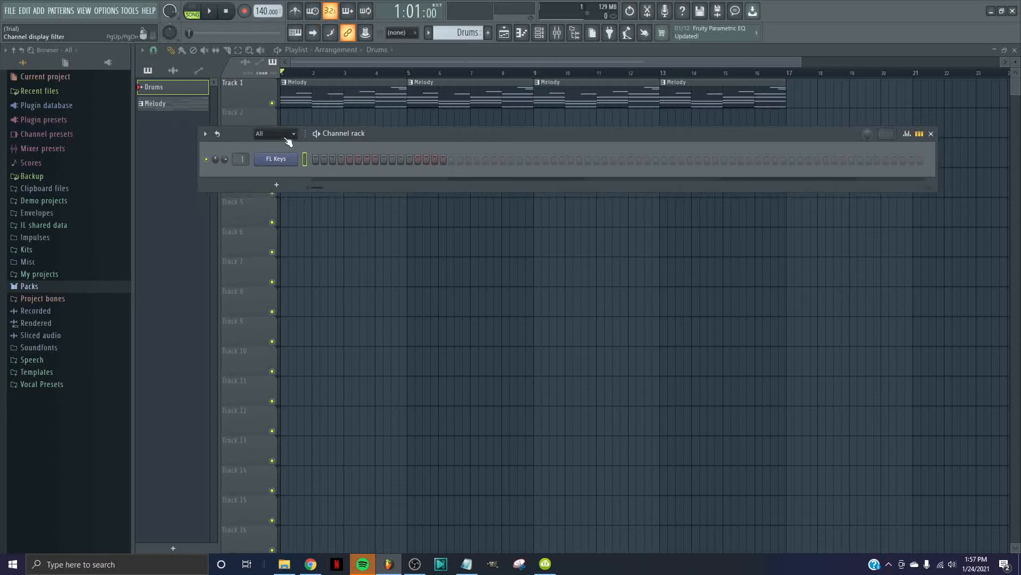
left_click(285, 160)
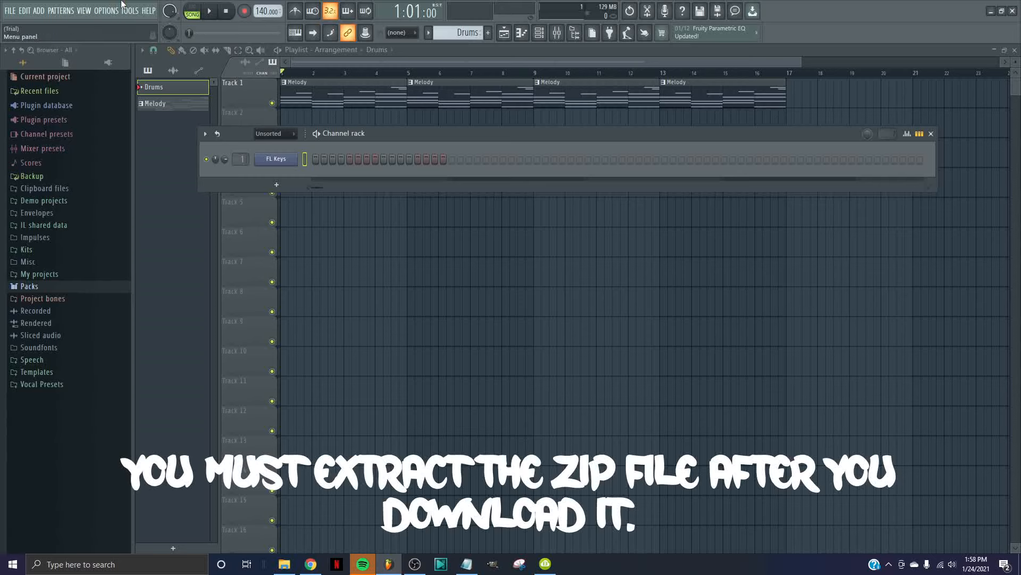
Examine the Kits folder set as a browser extra search folder in the file settings, cancelling the directory selection.
left_click(108, 12)
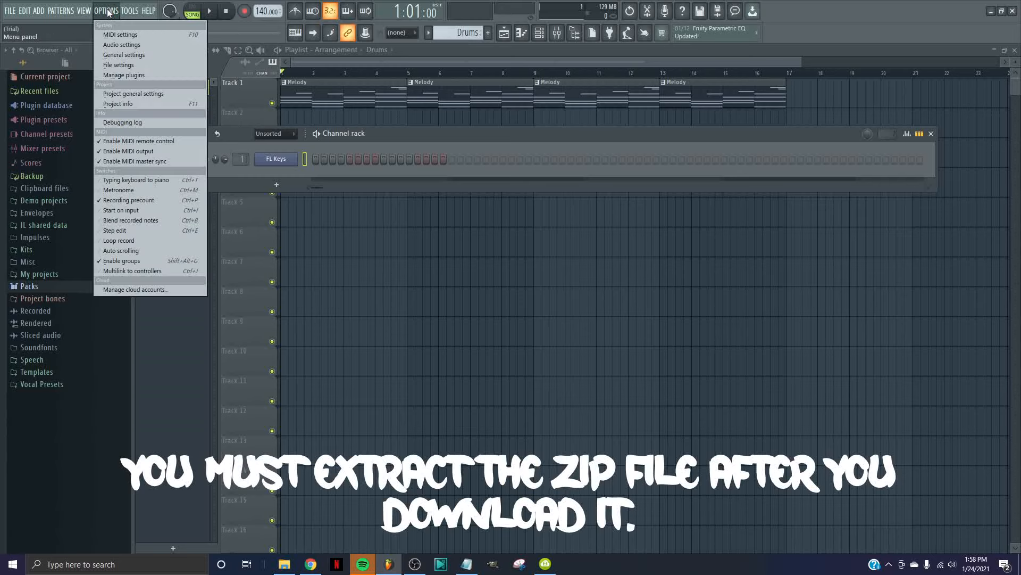
left_click(125, 66)
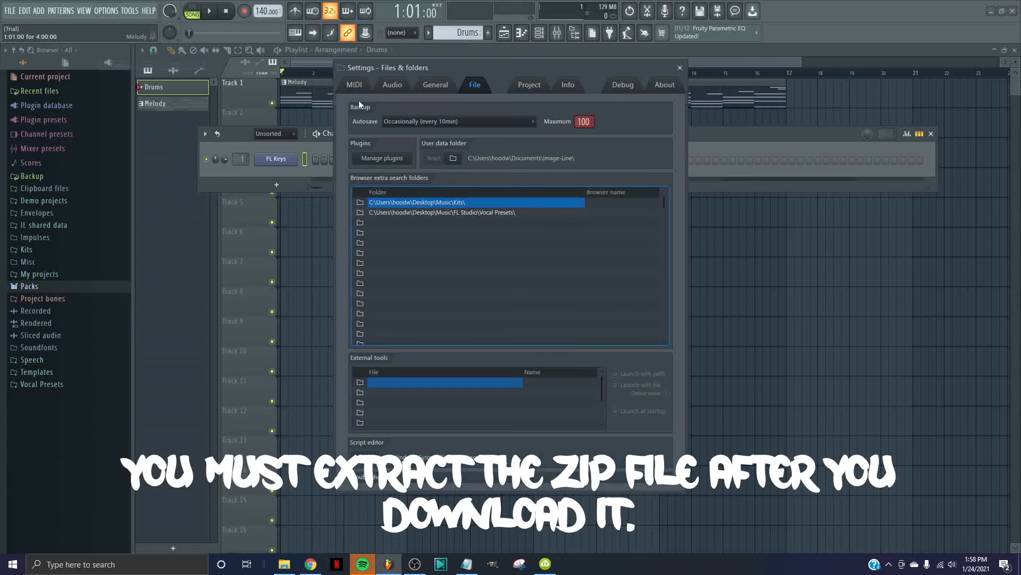
left_click(361, 203)
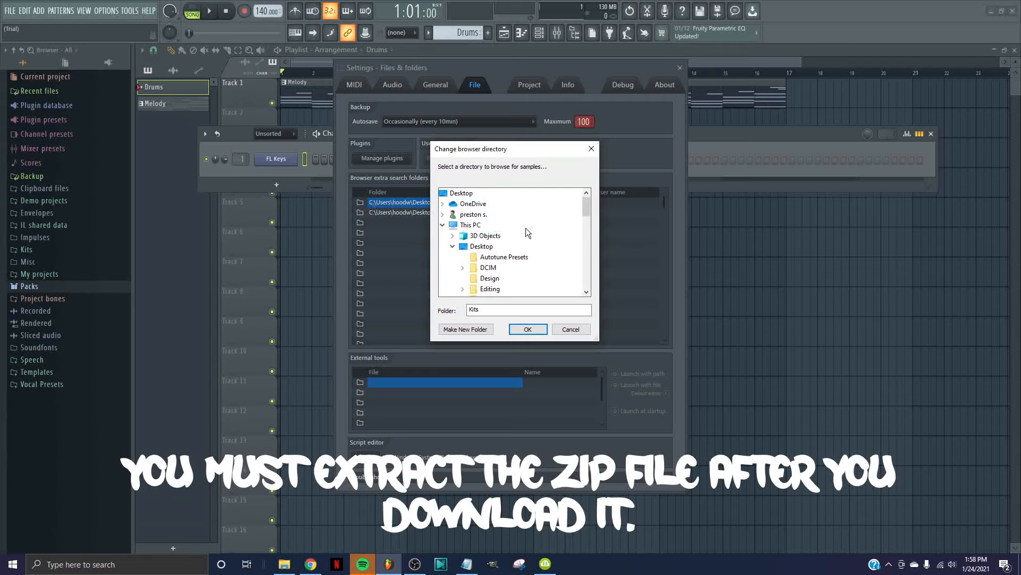
scroll(499, 260, "down", 5)
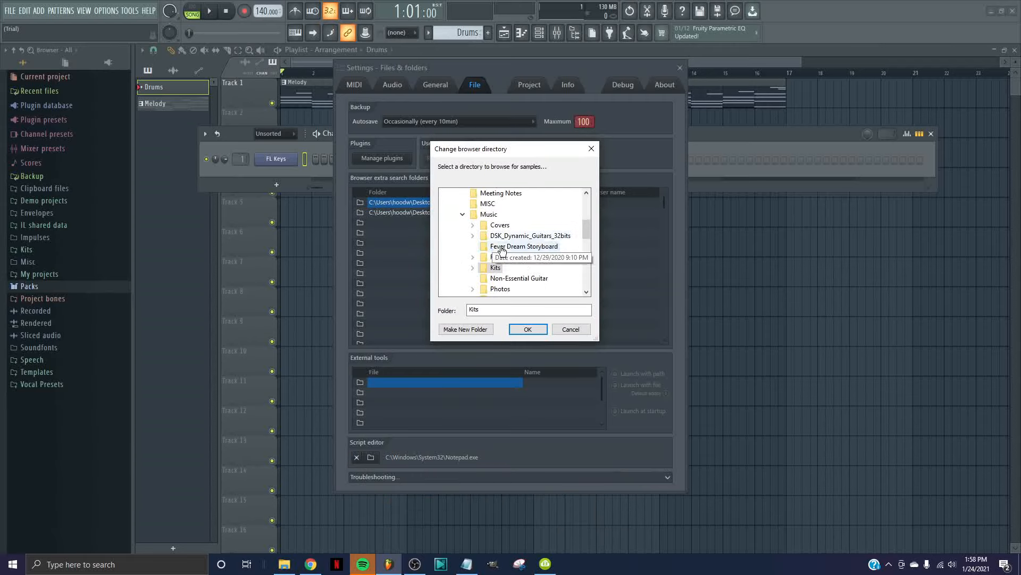
scroll(500, 259, "up", 3)
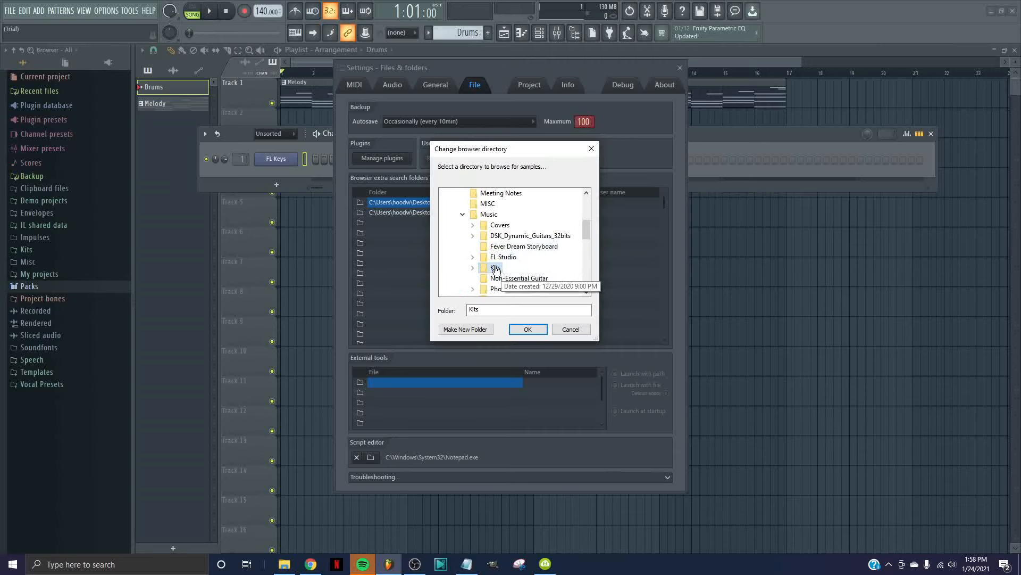
scroll(495, 266, "up", 2)
scroll(487, 256, "down", 2)
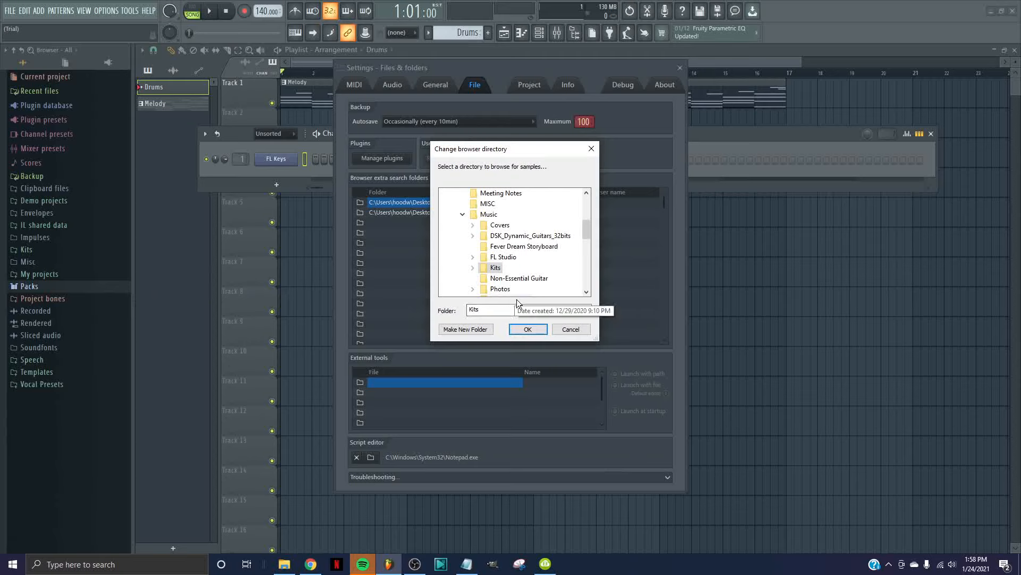
left_click(565, 329)
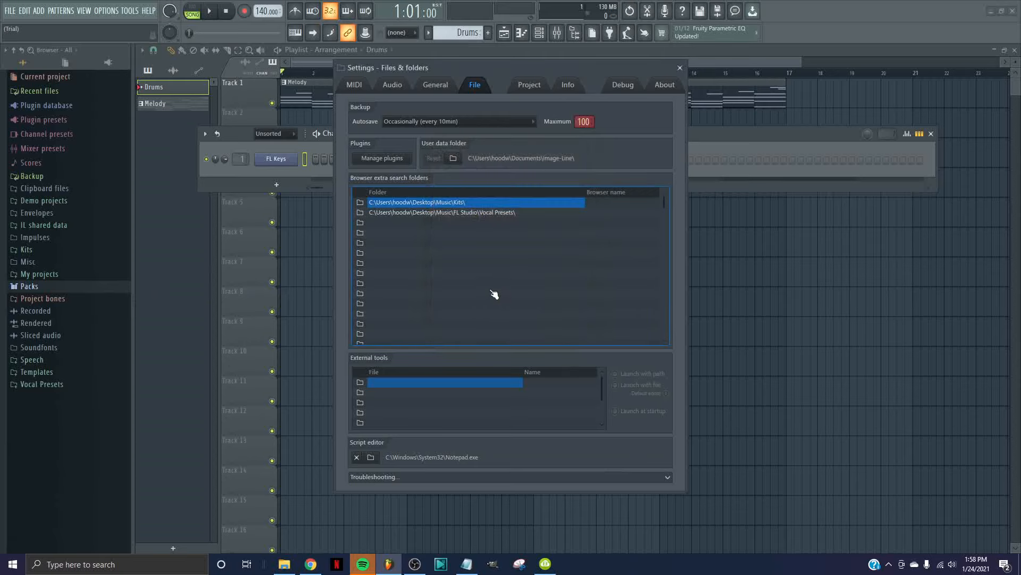
left_click(681, 68)
Add the Clap sample from the Tutorial Kit folder inside Kits as a new channel, keeping the Unsorted filter.
left_click(50, 250)
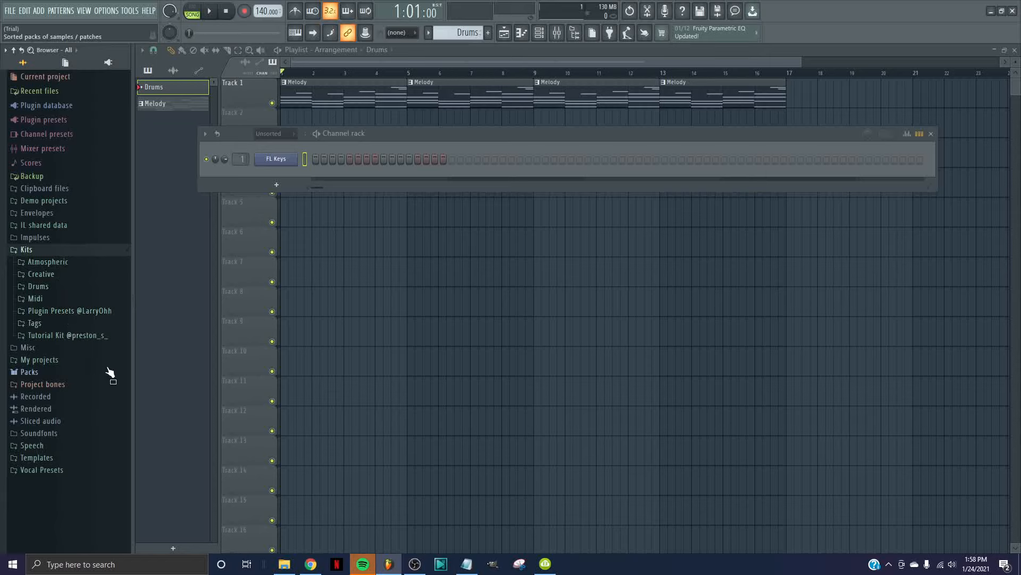
left_click(88, 338)
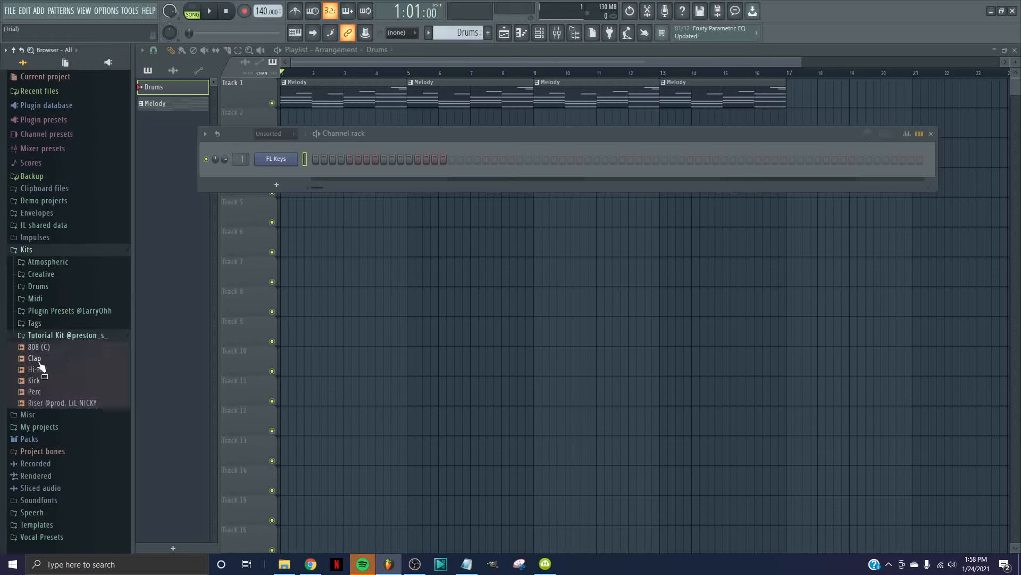
left_click_drag(37, 361, 278, 178)
left_click(294, 135)
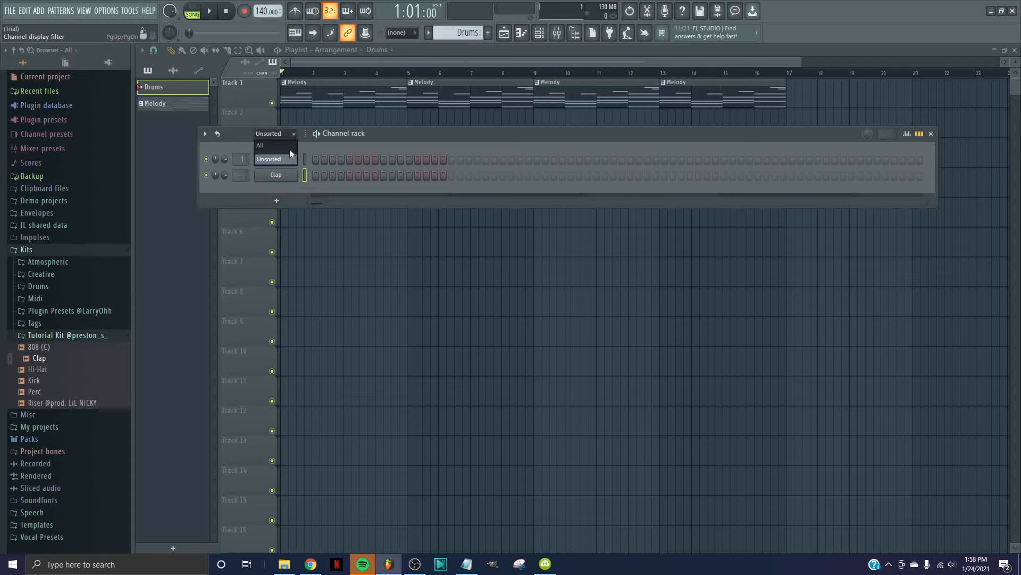
left_click(288, 158)
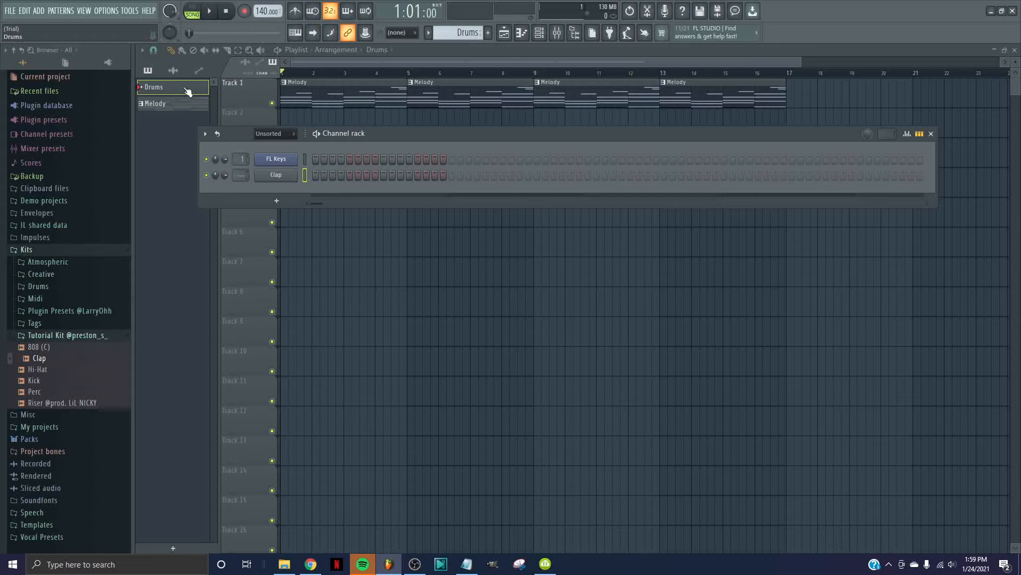
Place the Drums pattern at bar 1 of playlist Track 2 and set its clip length to four bars.
left_click(226, 96)
left_click(288, 119)
left_click_drag(305, 123, 399, 122)
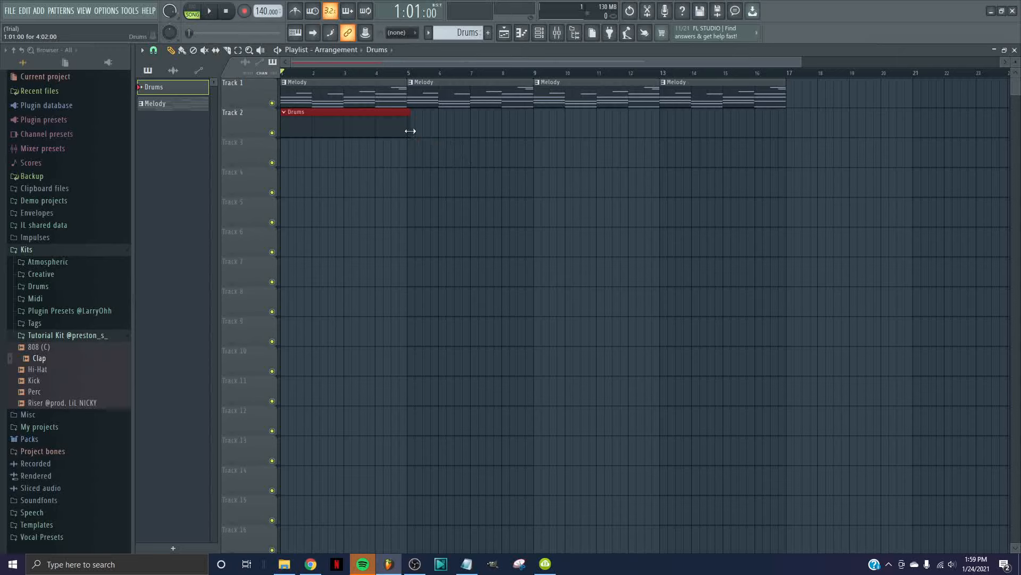
left_click_drag(410, 130, 414, 173)
Place Clap hits at steps 9, 25, 41 and 57 of the Drums pattern, and play the arrangement.
left_click(540, 40)
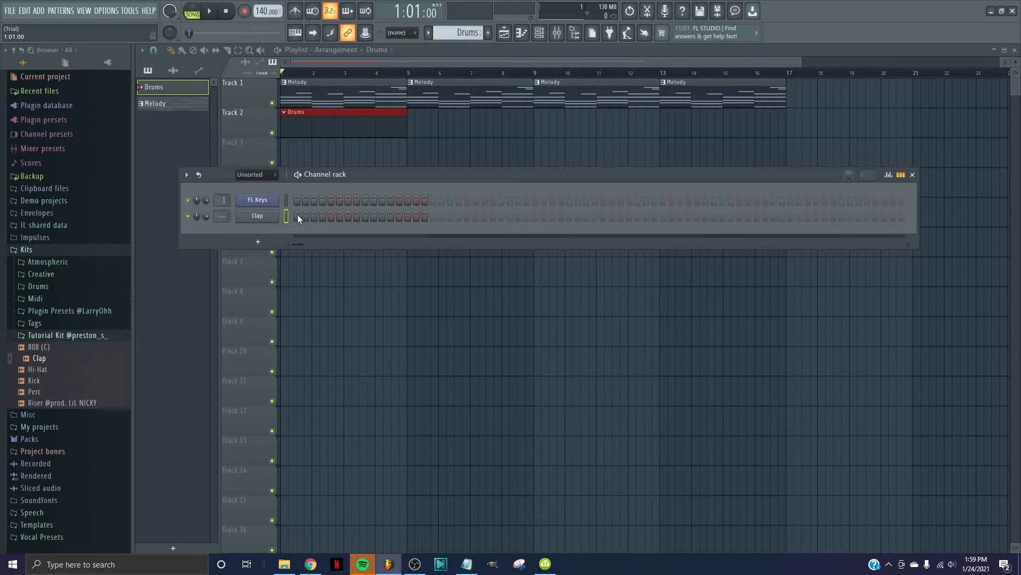
left_click(365, 215)
left_click(502, 216)
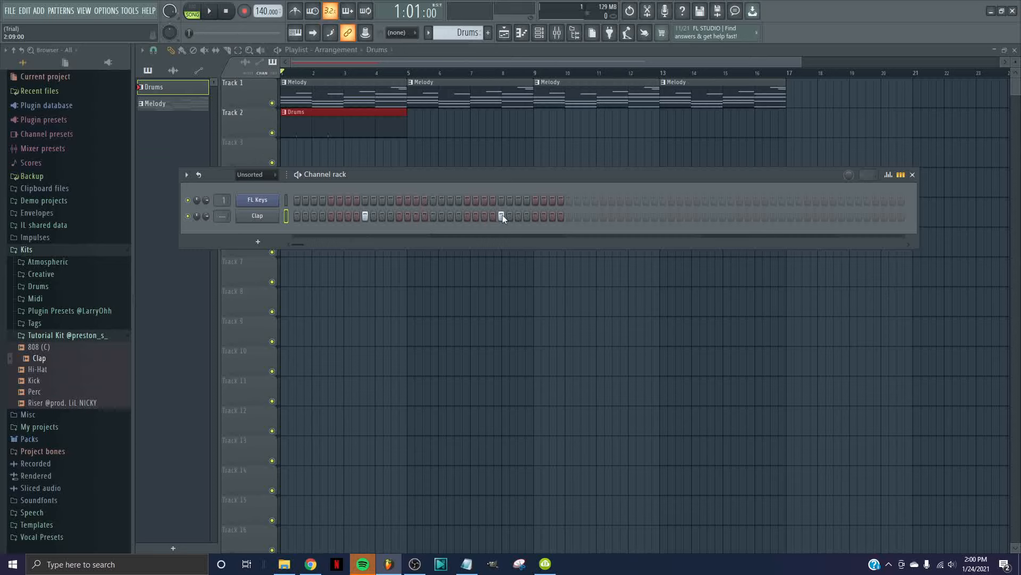
left_click(637, 216)
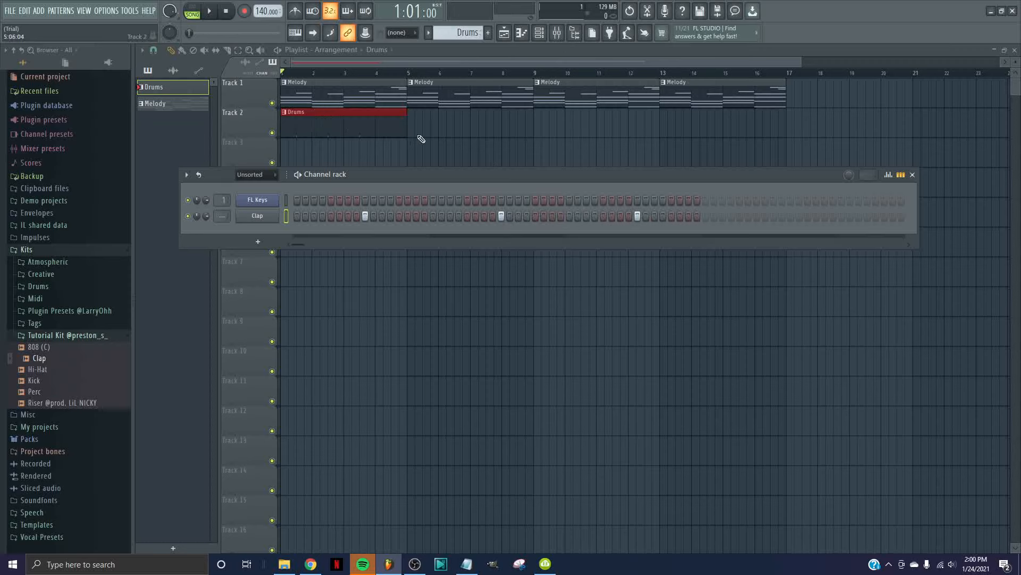
left_click(773, 216)
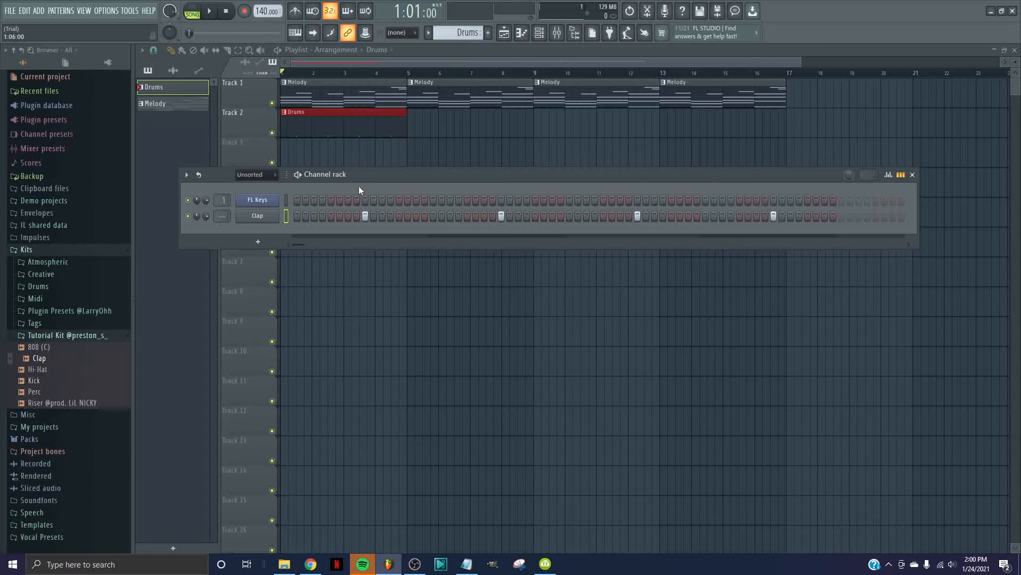
key("space")
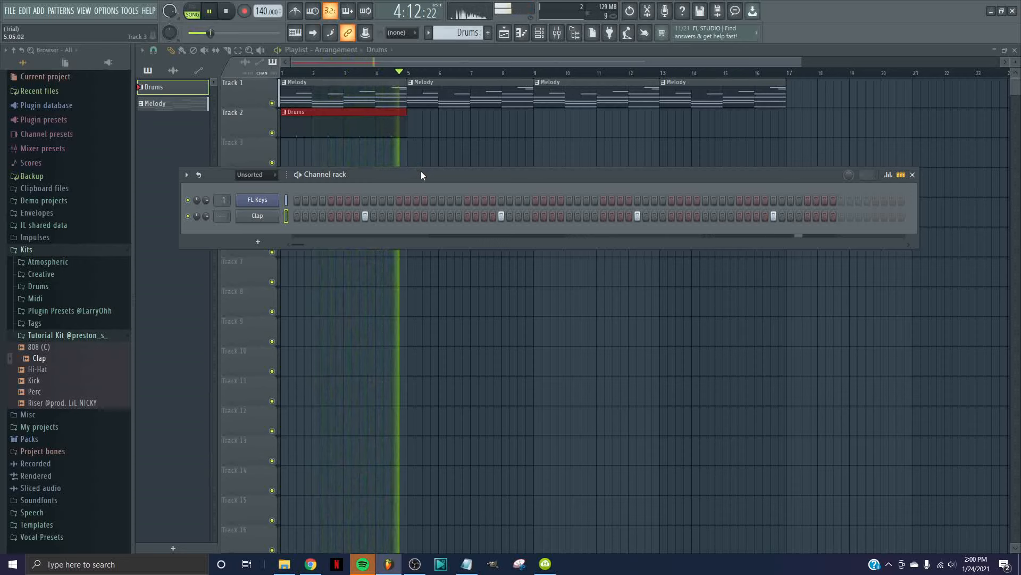
key("space")
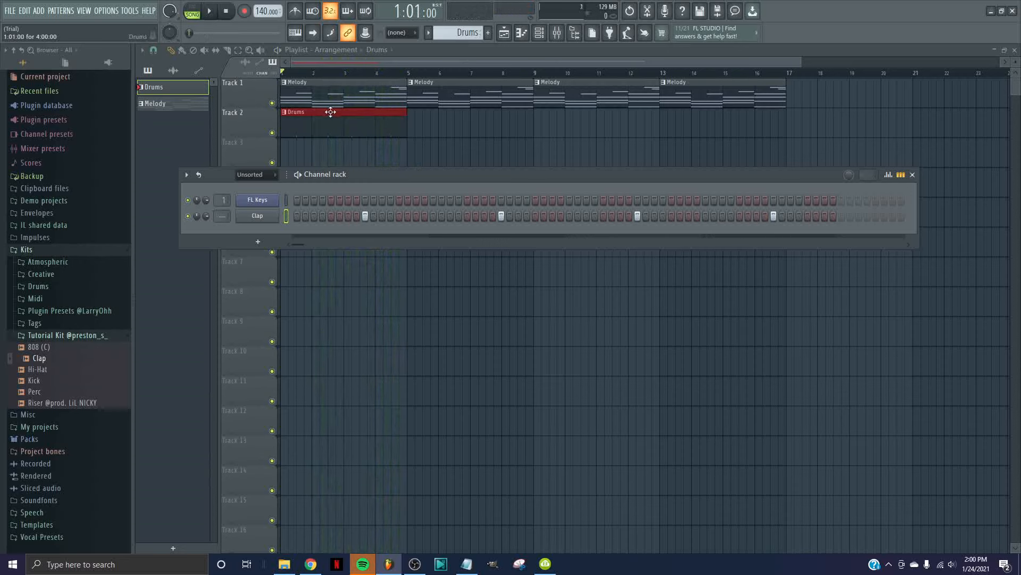
Add the Hi-Hat sample as a channel filled on each 2 steps, and play the arrangement.
left_click(42, 370)
left_click_drag(47, 375, 258, 229)
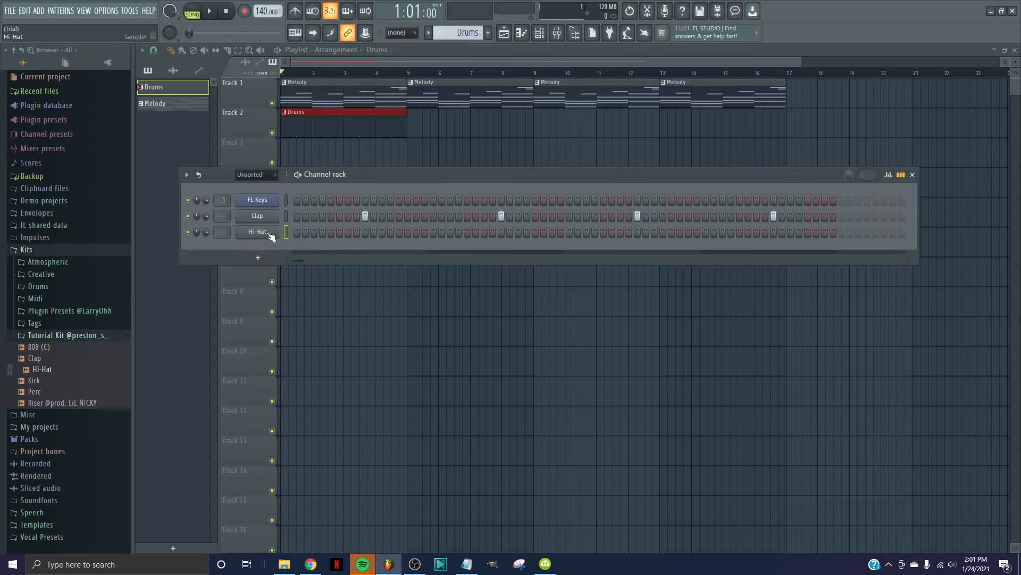
right_click(274, 235)
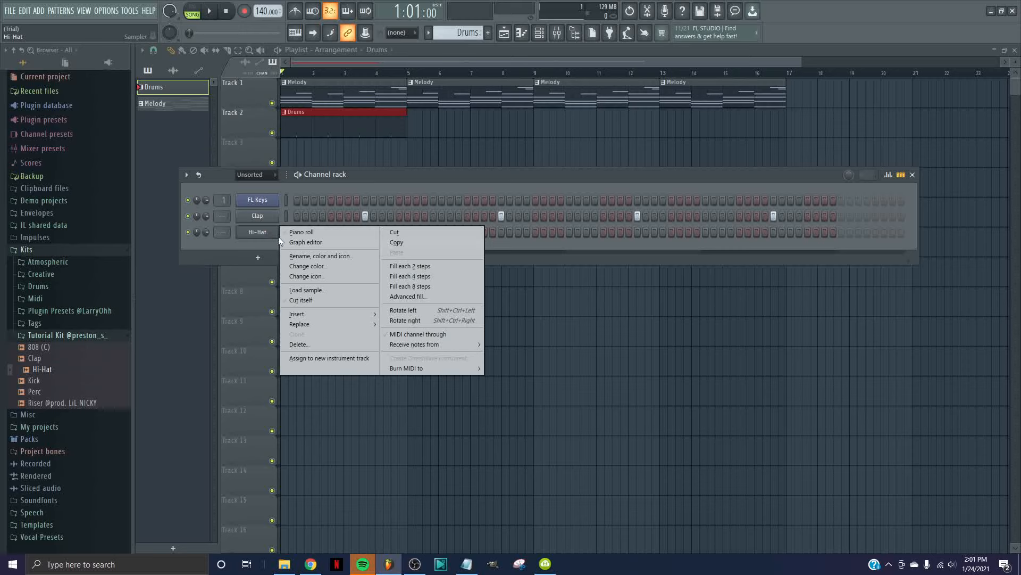
left_click(416, 265)
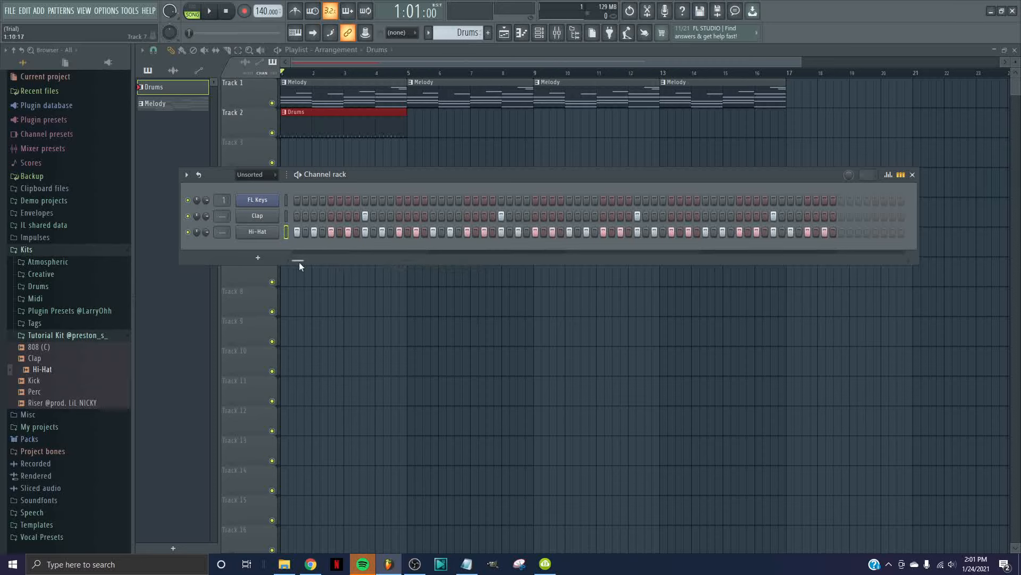
key("space")
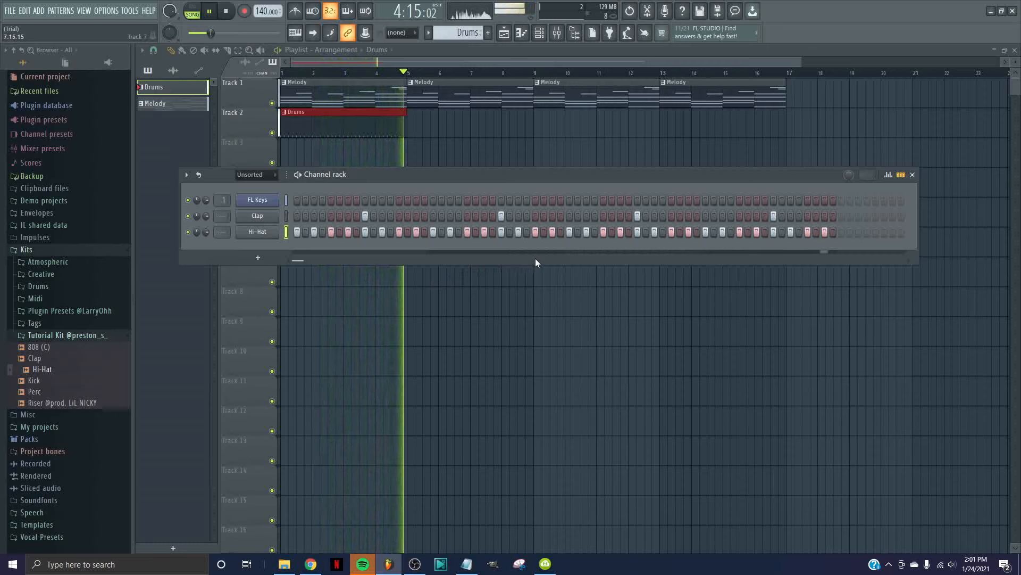
key("space")
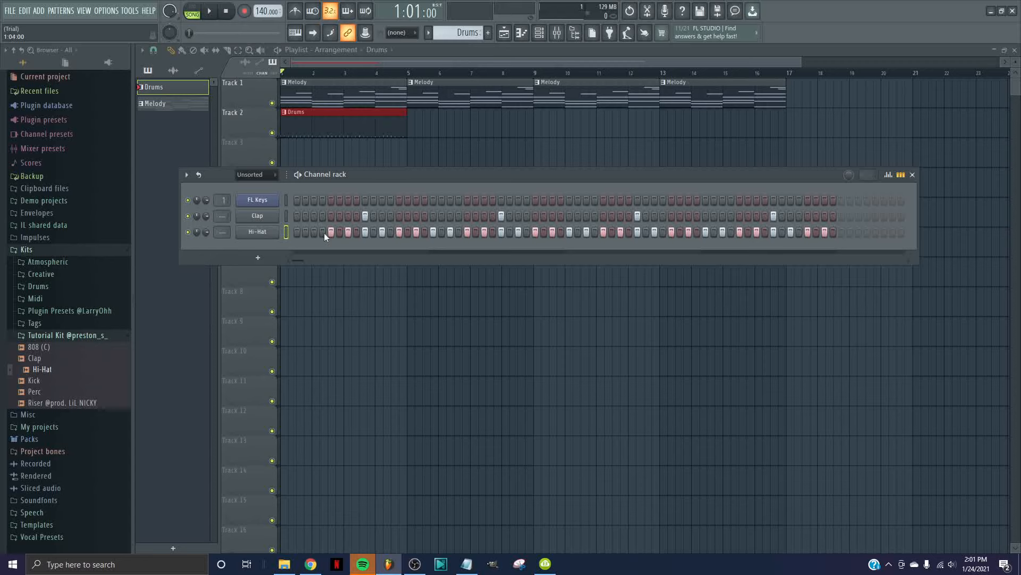
Clear Hi-Hat steps by hand and restore them by filling each 2 steps.
left_click_drag(419, 231, 603, 235)
right_click(270, 236)
left_click(423, 266)
Add extra Hi-Hat hits at steps 8, 30, 40 and 62, playing the arrangement to check them.
key("space")
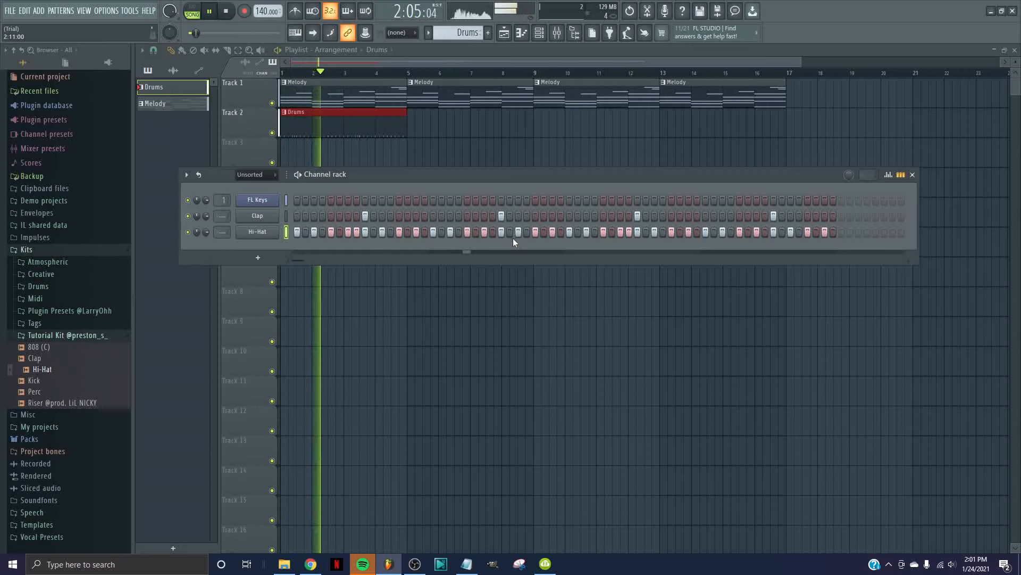
key("space")
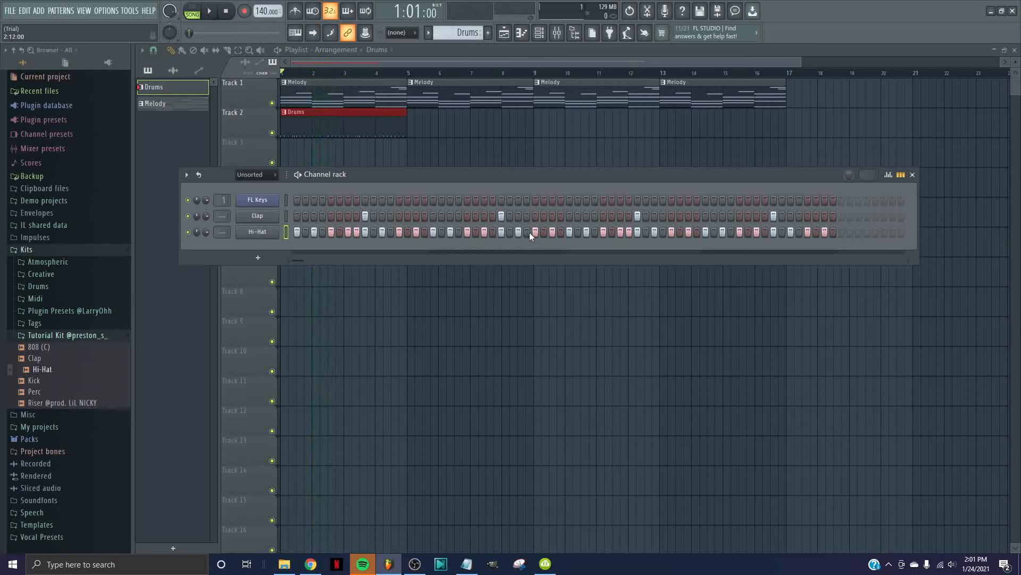
key("space")
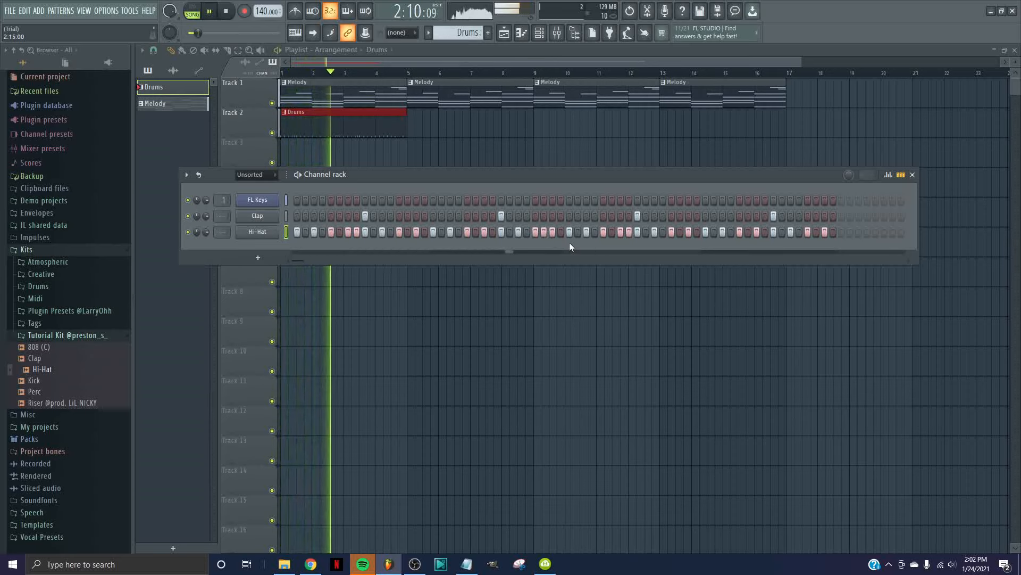
key("space")
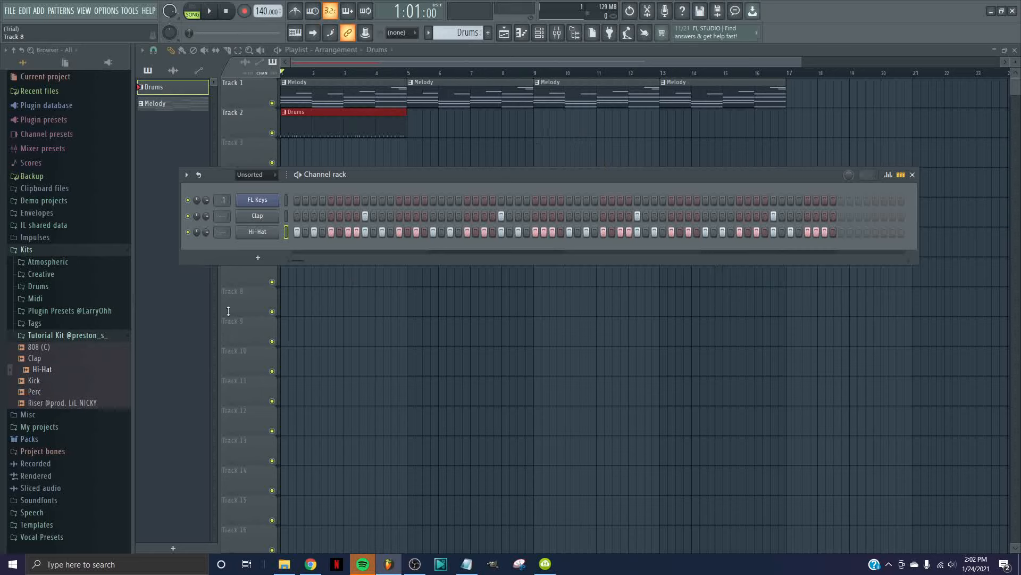
Play the arrangement from the start, and add the kit's Kick sample as a new channel below Hi-Hat.
key("space")
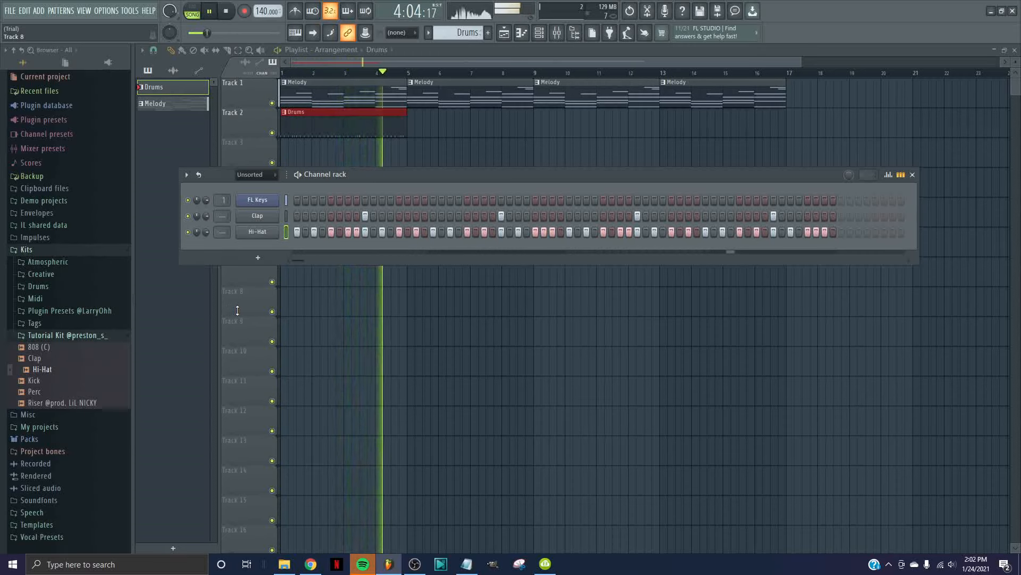
key("space")
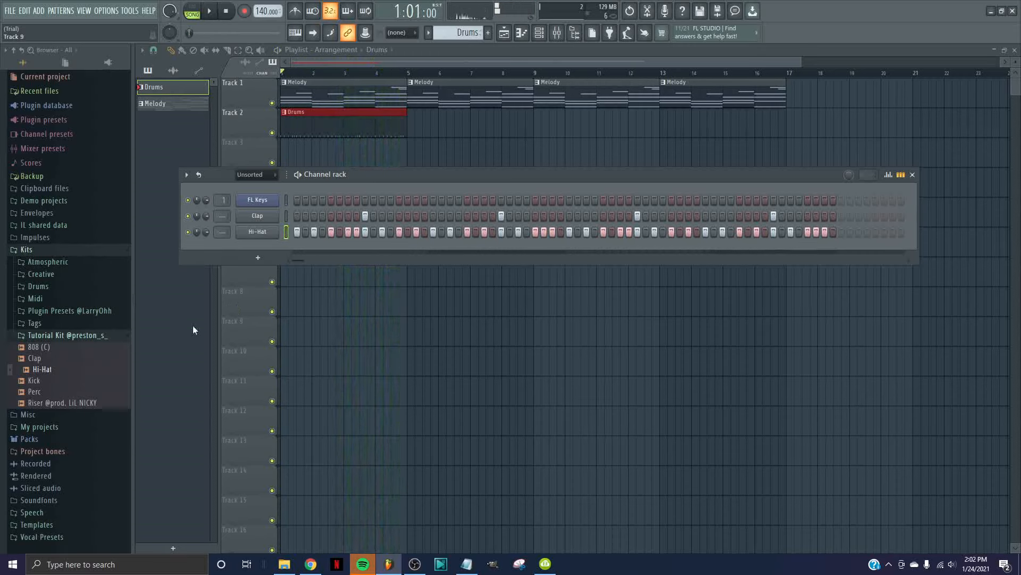
left_click(46, 381)
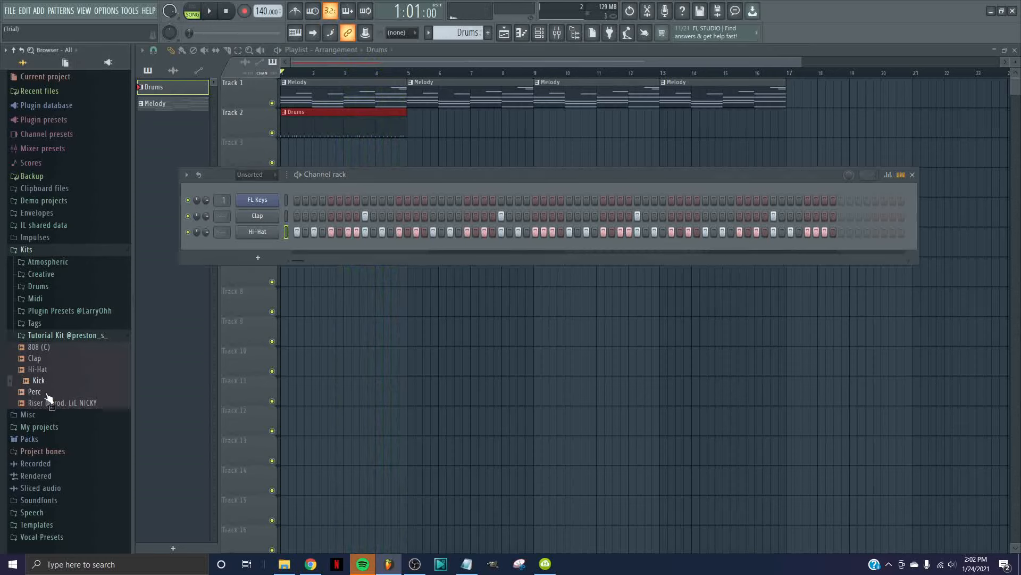
left_click_drag(47, 397, 269, 241)
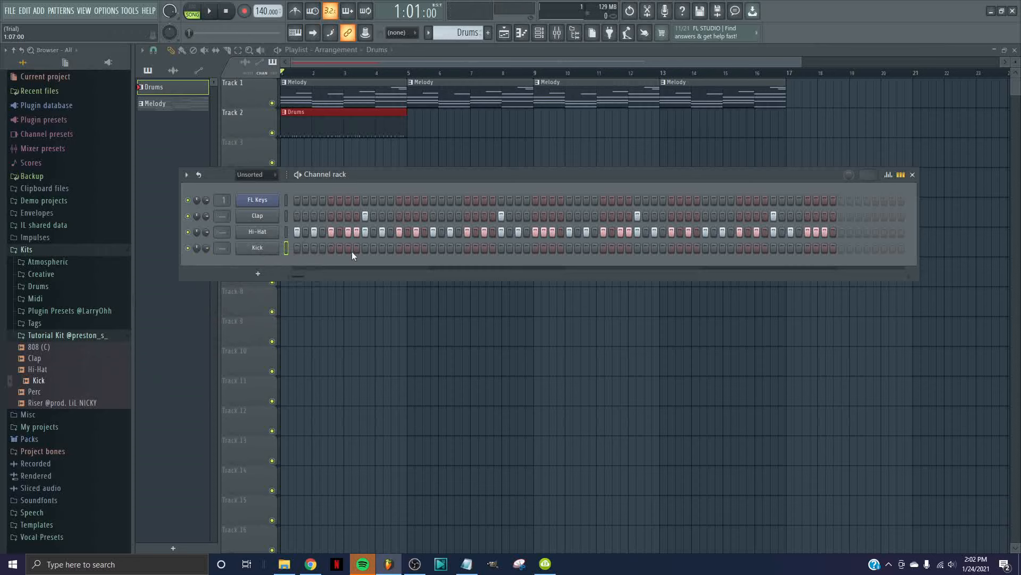
Place Kick hits at steps 1, 7, 17, 23, 33, 39, 49 and 55, and play the arrangement.
left_click(297, 248)
left_click(485, 216)
left_click(484, 248)
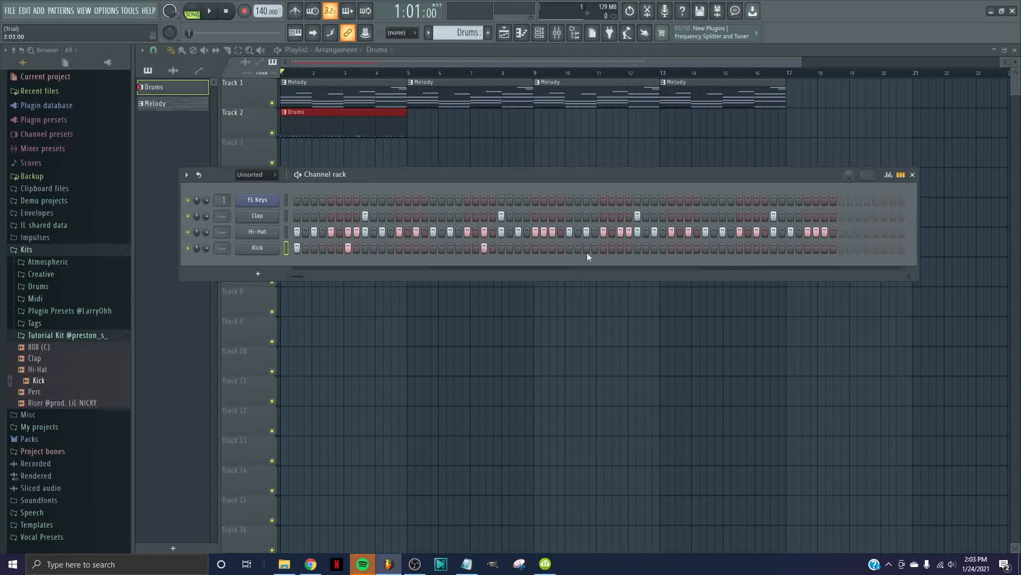
left_click(622, 248)
key("space")
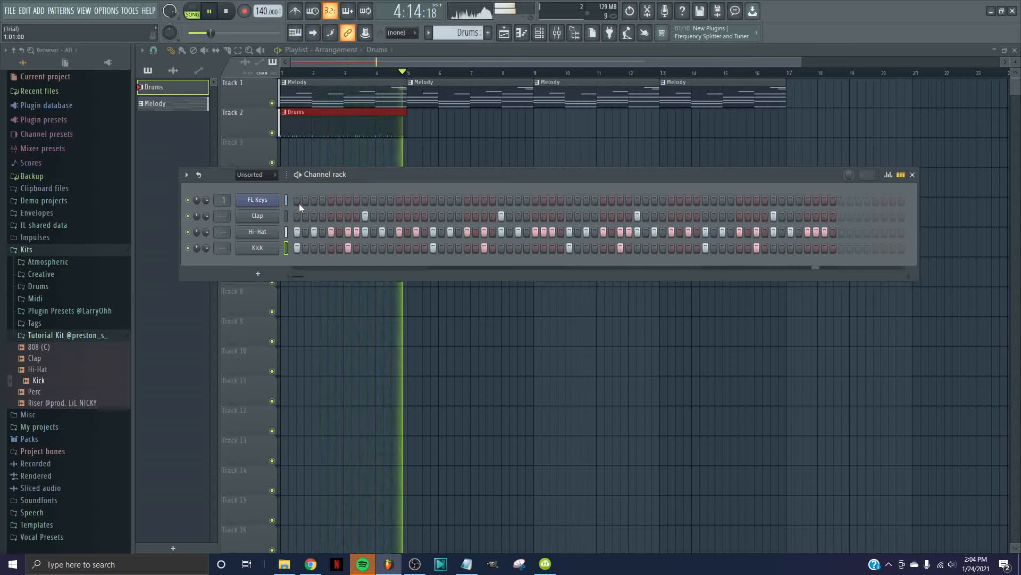
Add extra Kick hits at steps 61 and 63, and play the arrangement to check them.
key("space")
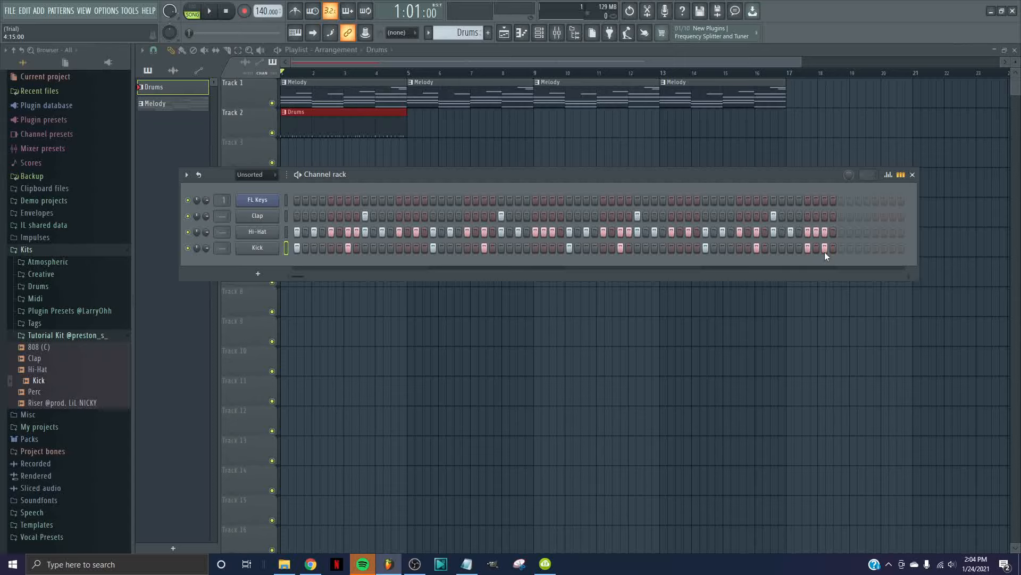
key("space")
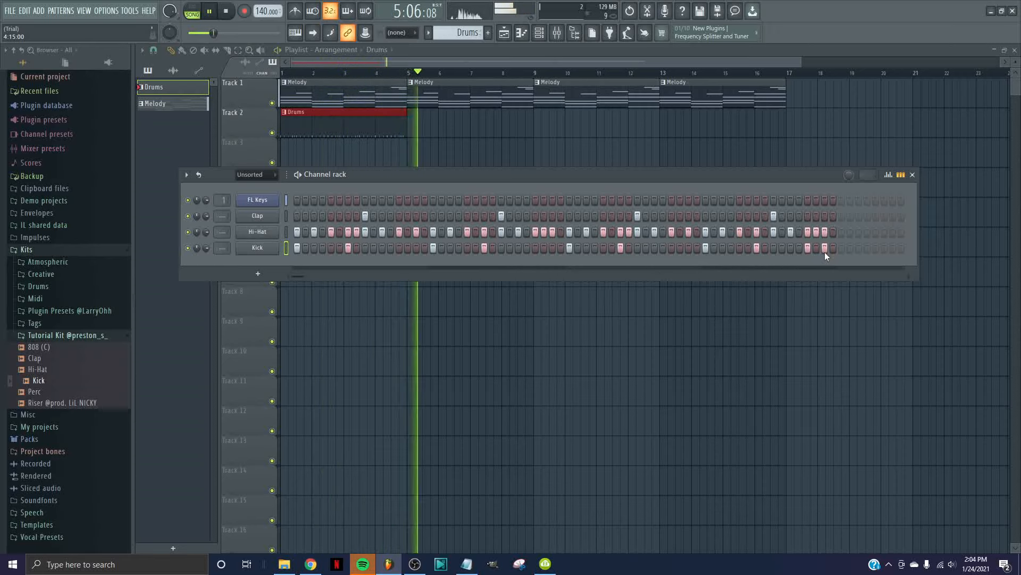
key("space")
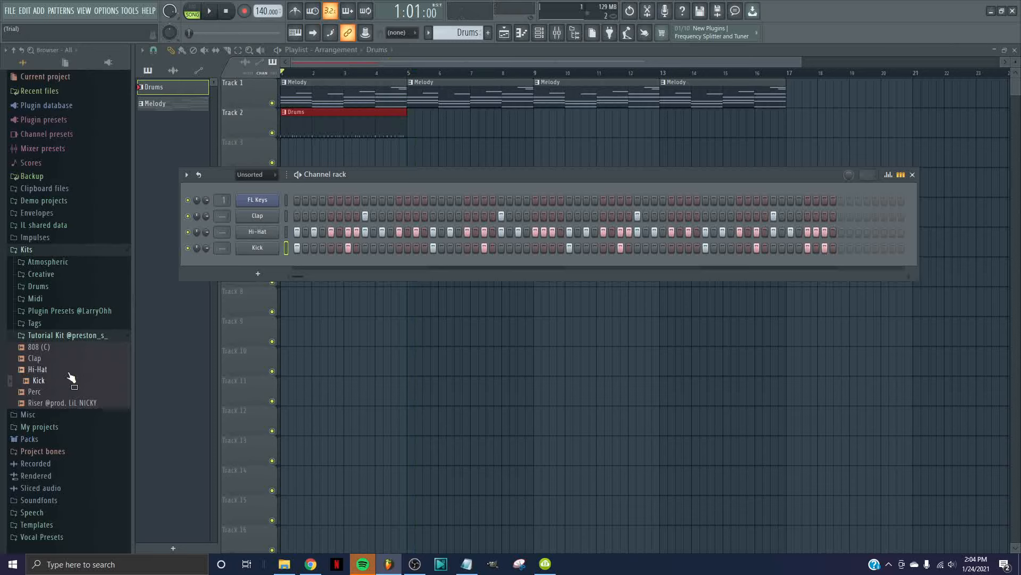
Add the kit's Perc sample as a new channel below Kick and view its sampler settings.
left_click_drag(34, 392, 254, 261)
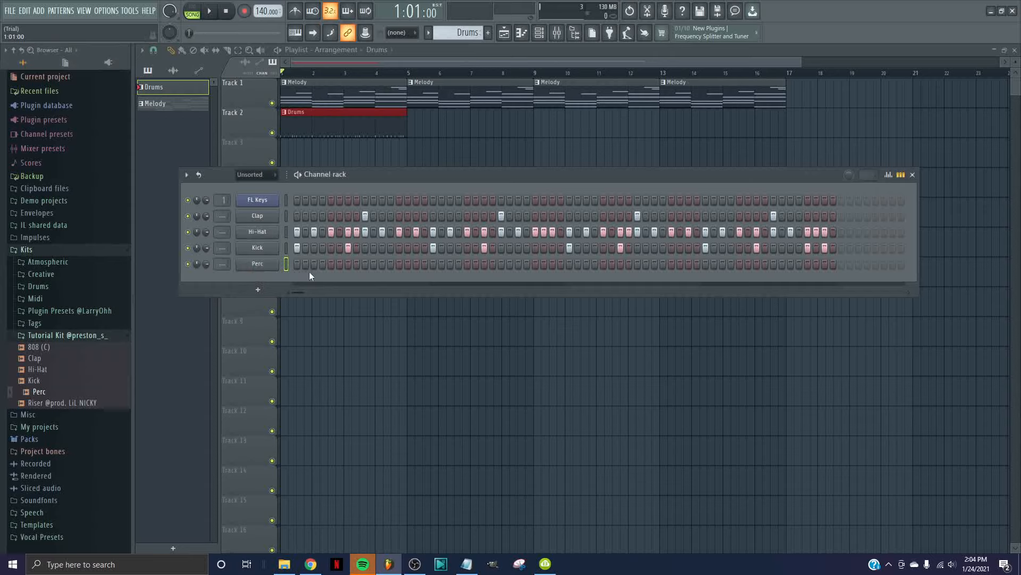
left_click(257, 264)
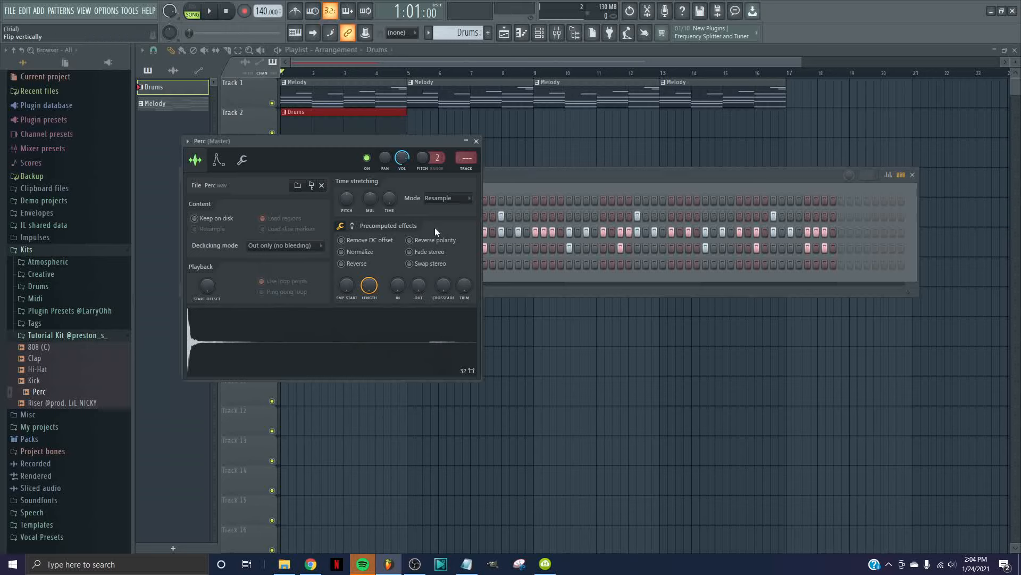
left_click(476, 141)
Raise the Perc sample's fade-out slightly in its sampler settings and audition the sample.
left_click(255, 265)
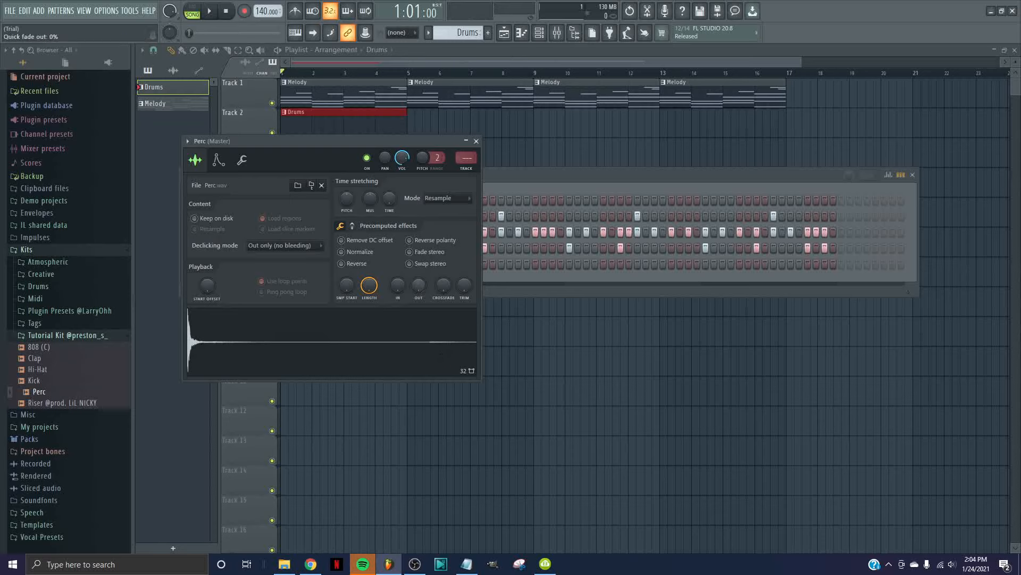
left_click_drag(419, 286, 419, 290)
left_click_drag(419, 285, 419, 280)
left_click(477, 142)
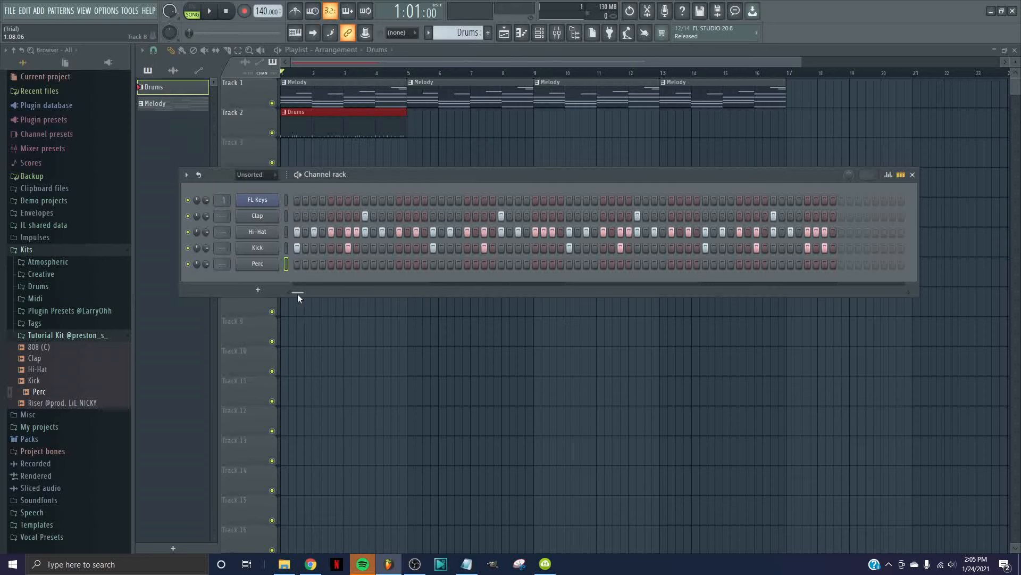
left_click(275, 265)
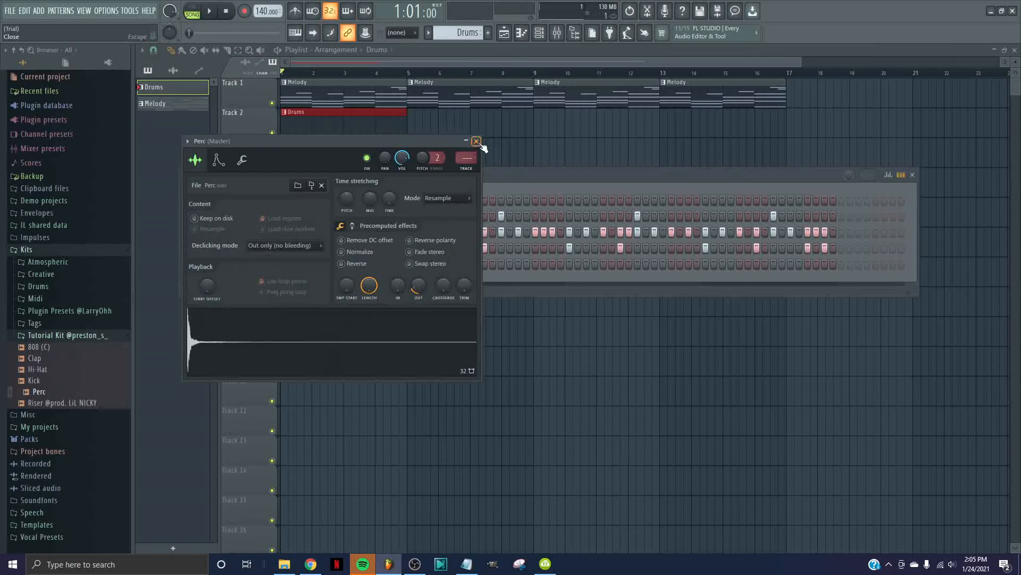
left_click_drag(415, 290, 418, 286)
left_click(418, 324)
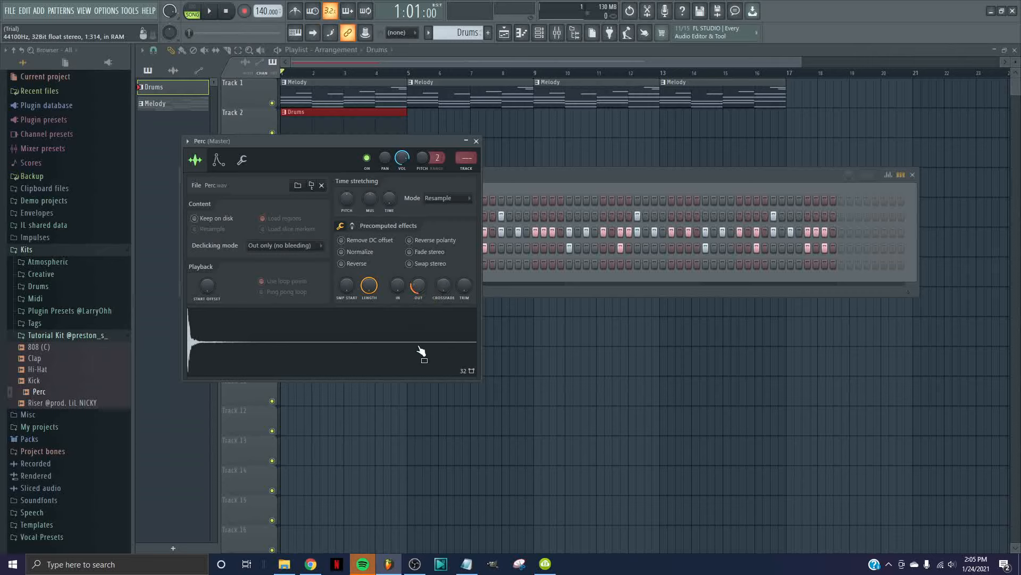
left_click(419, 348)
left_click(476, 142)
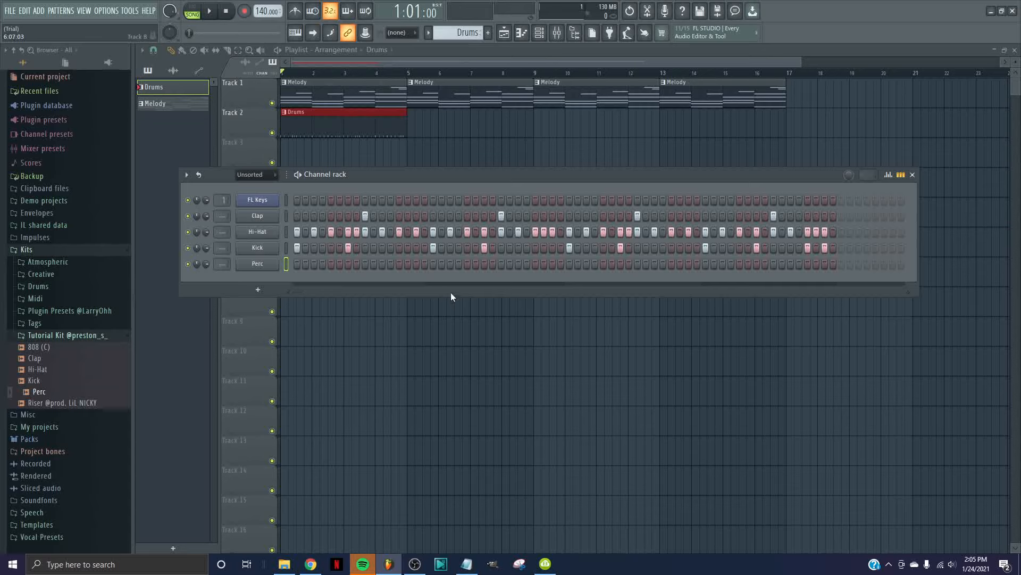
Place Perc hits at steps 15, 19, 47 and 51, playing the arrangement to check them.
left_click(416, 264)
key("space")
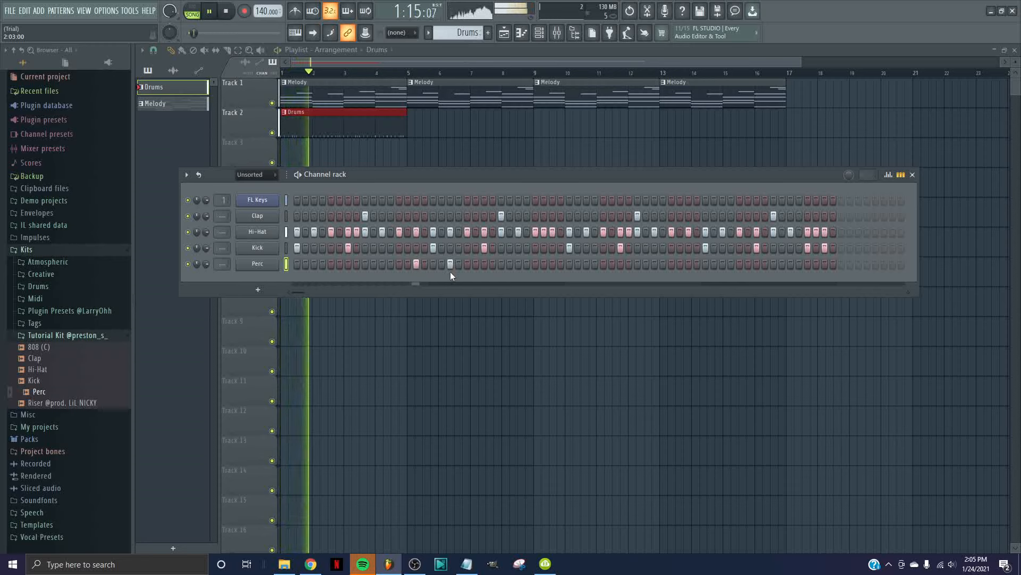
key("space")
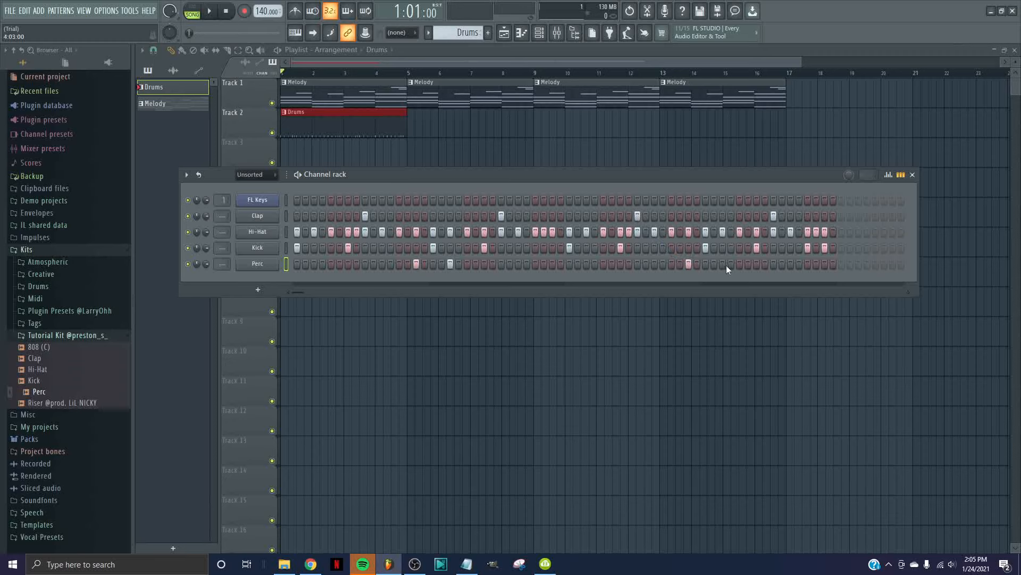
key("space")
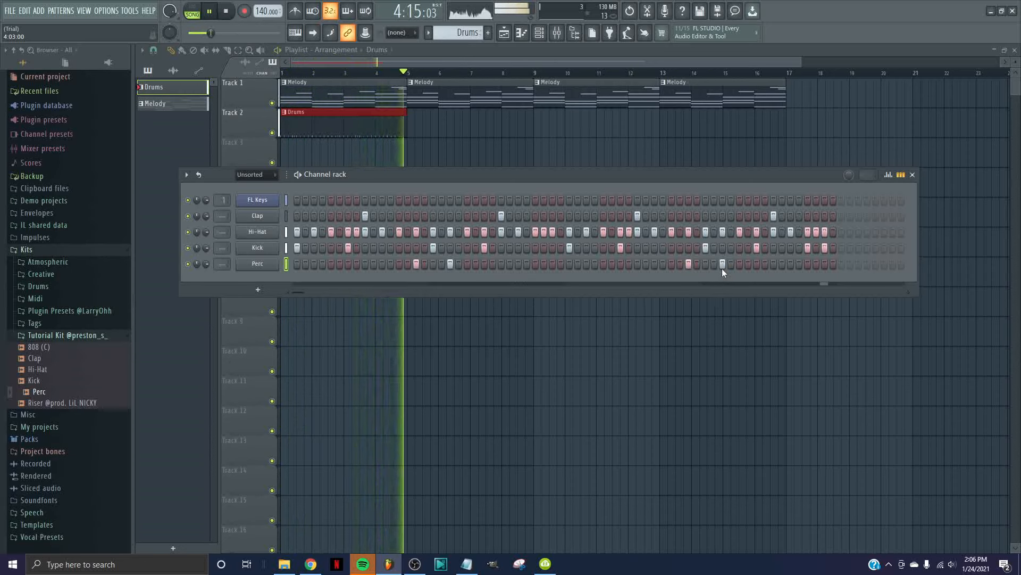
key("space")
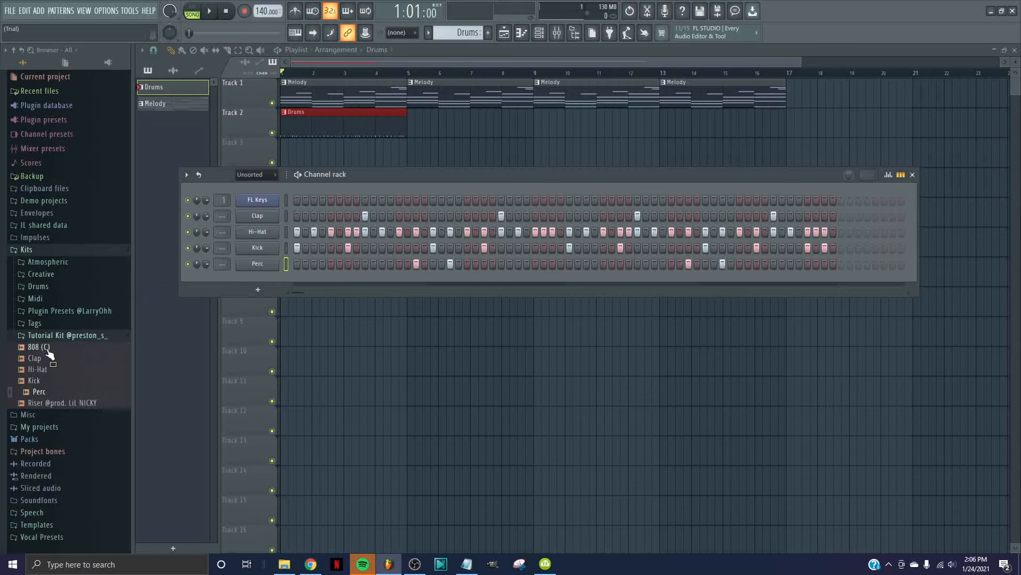
Add the 808 (C) sample as a channel and enable its volume envelope with full hold and zero attack, decay, sustain and release.
left_click_drag(51, 353, 248, 273)
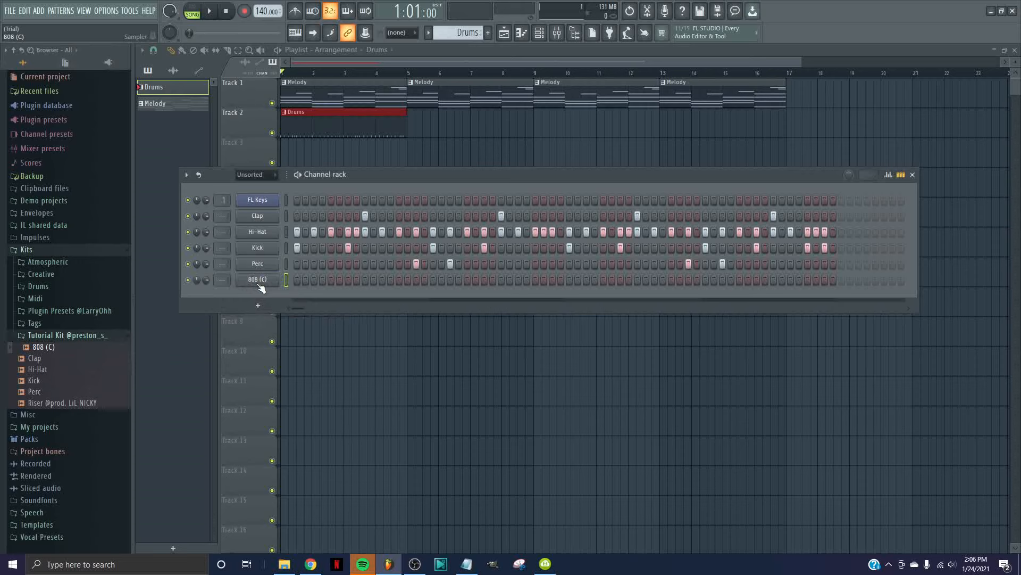
left_click(260, 282)
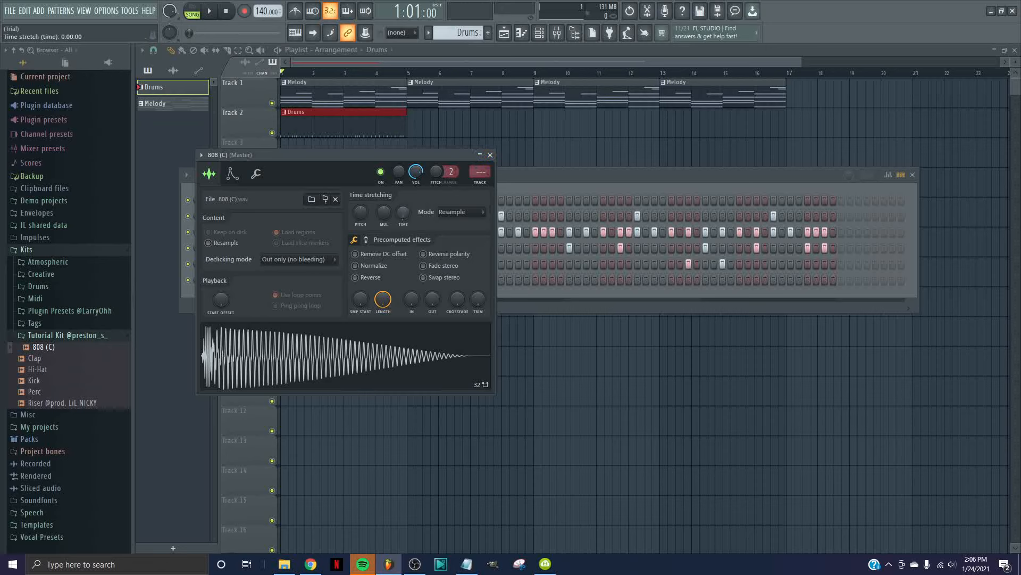
left_click(233, 174)
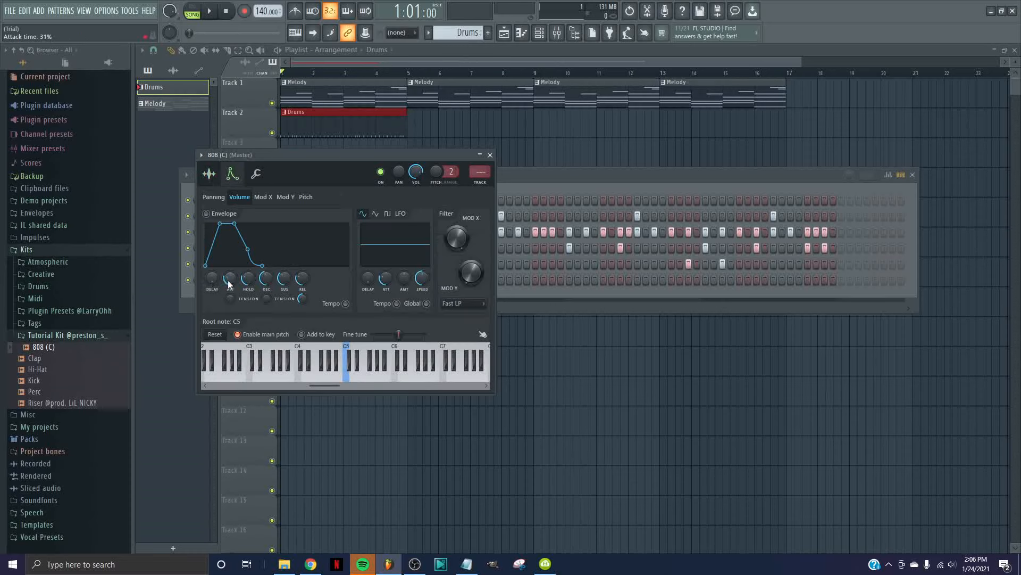
left_click_drag(230, 285, 302, 303)
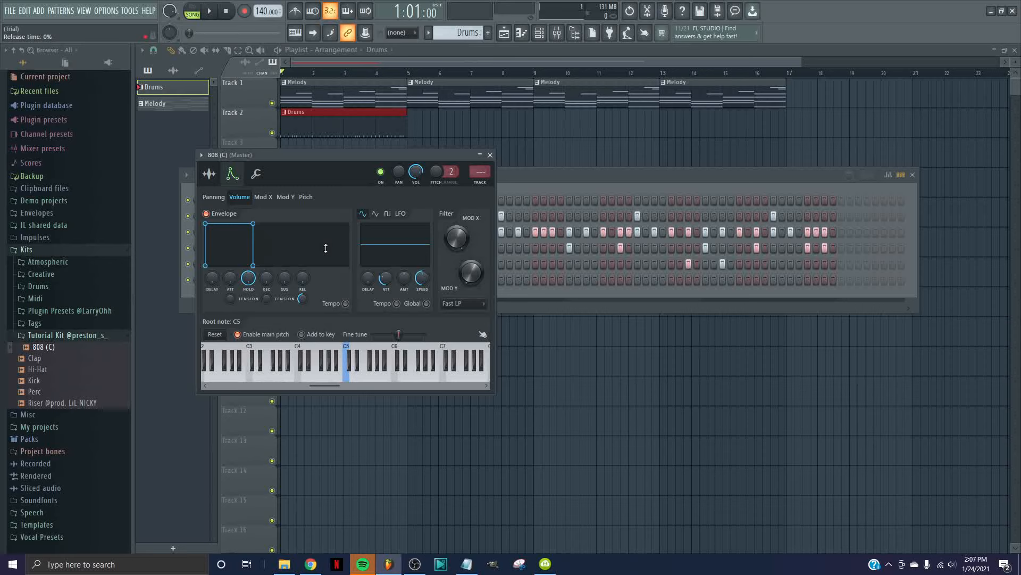
left_click(490, 155)
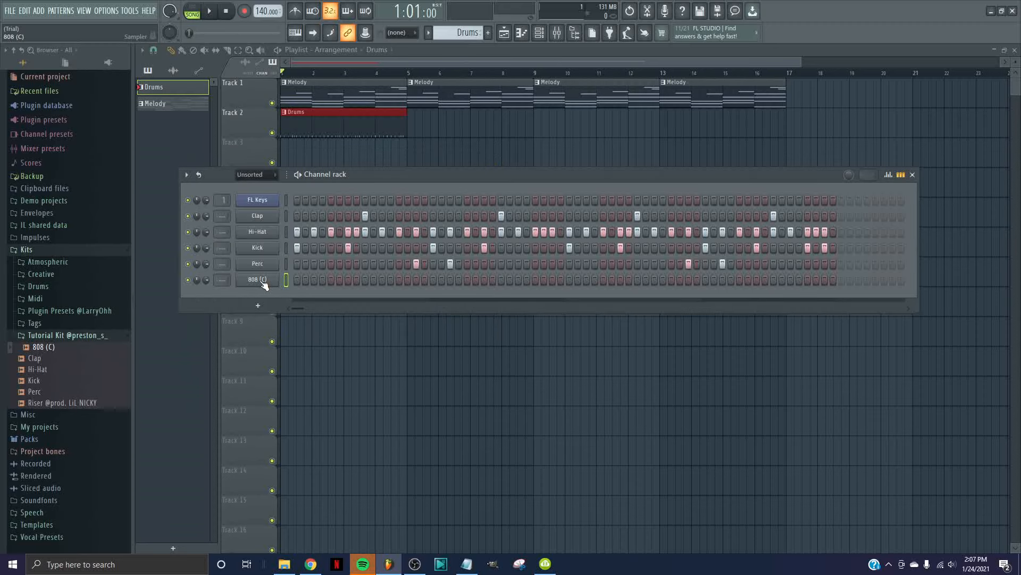
Detect the 808 sample's pitch regions in the Edison audio editor, and check the channel's root note.
left_click(262, 283)
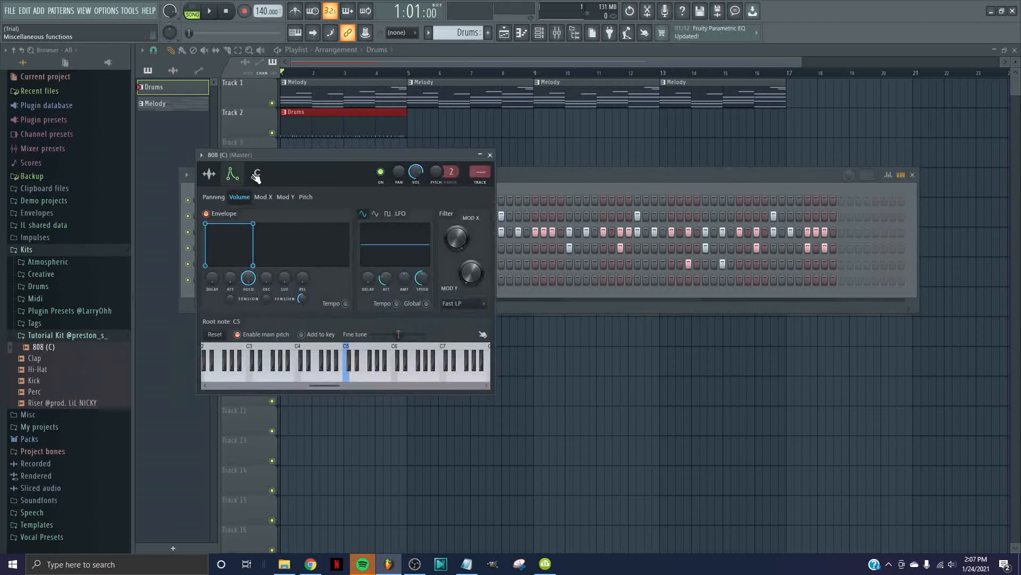
left_click(210, 175)
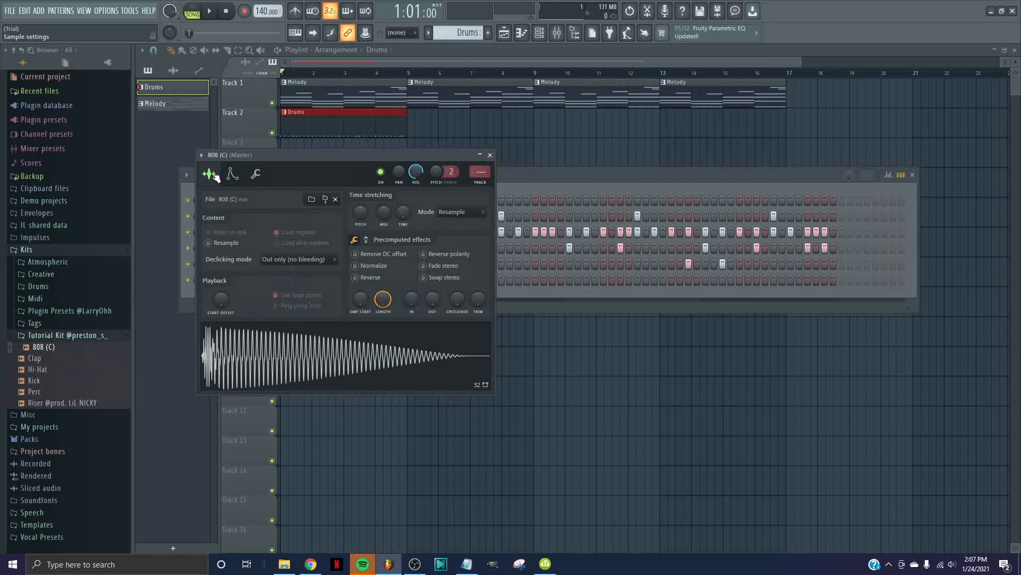
right_click(318, 352)
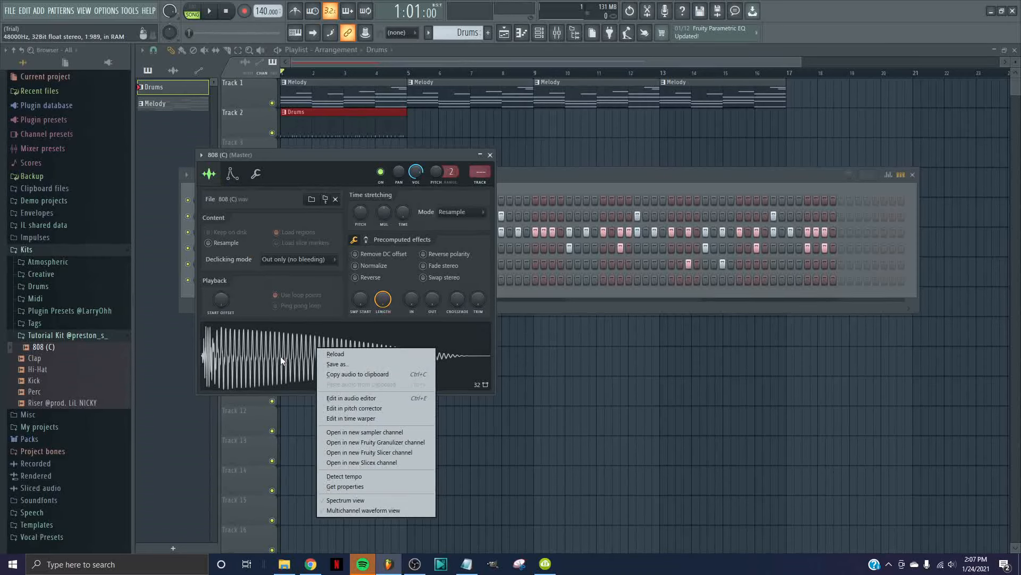
left_click(325, 407)
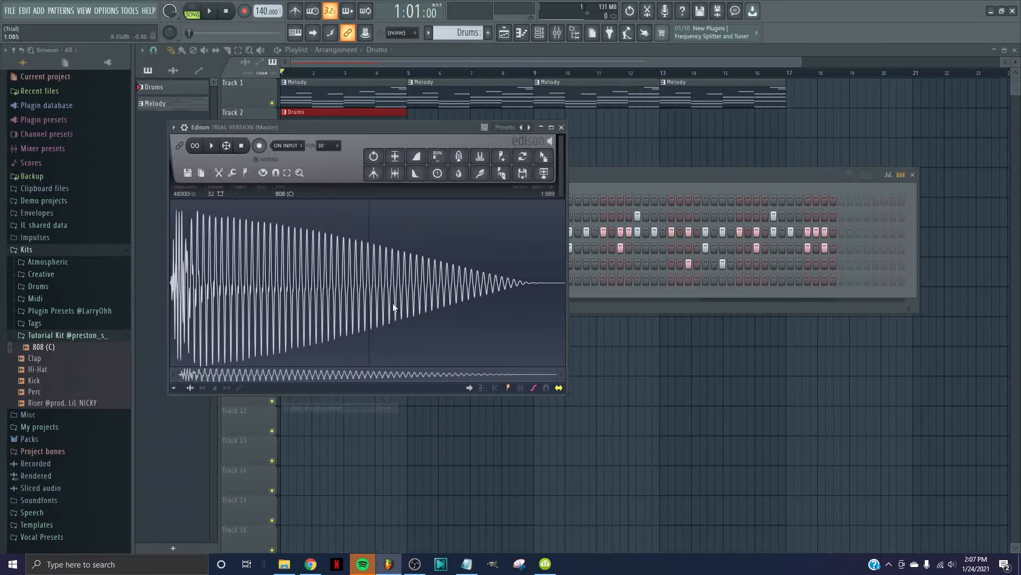
left_click(246, 173)
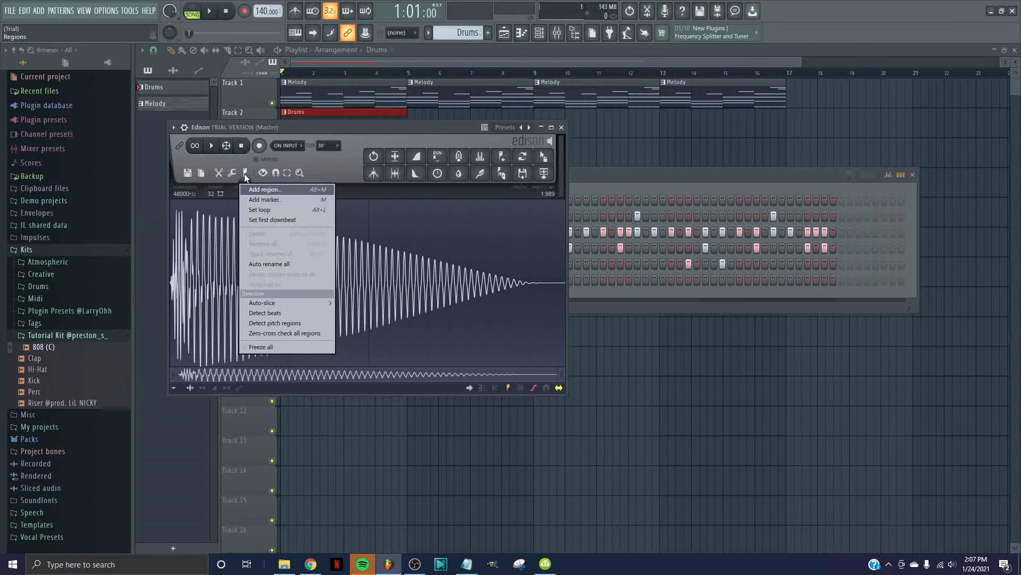
left_click(292, 321)
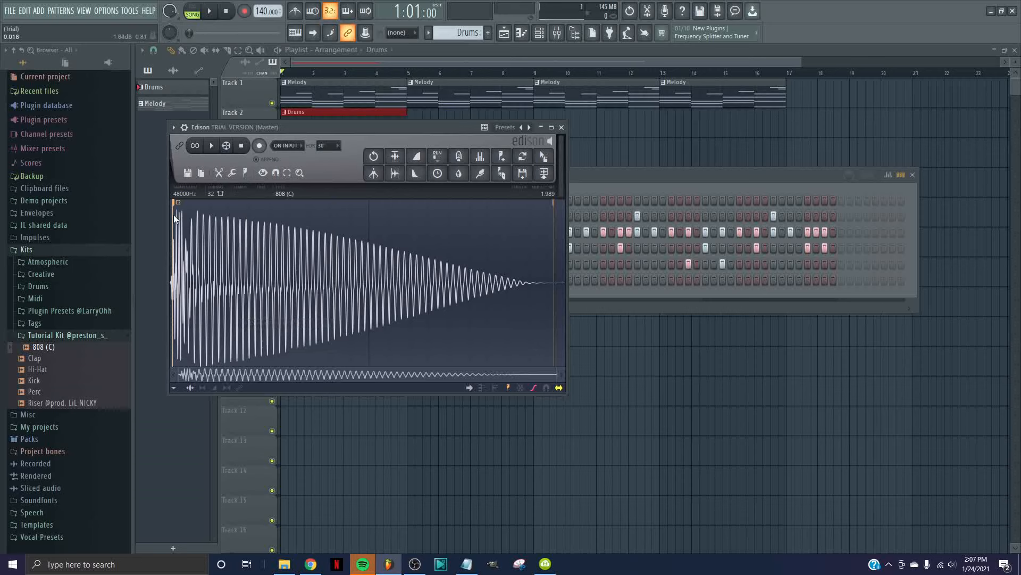
left_click(561, 127)
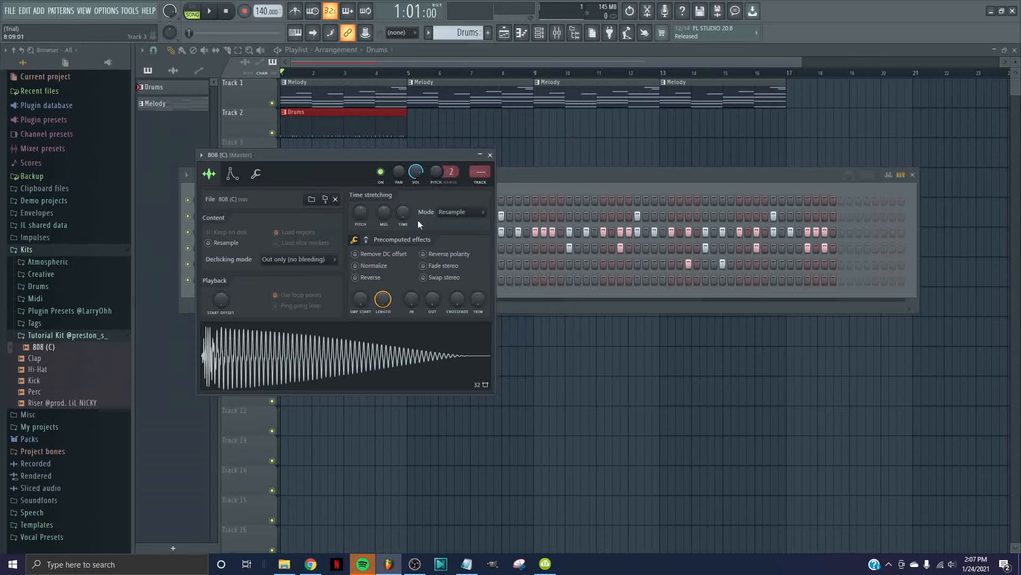
left_click(254, 176)
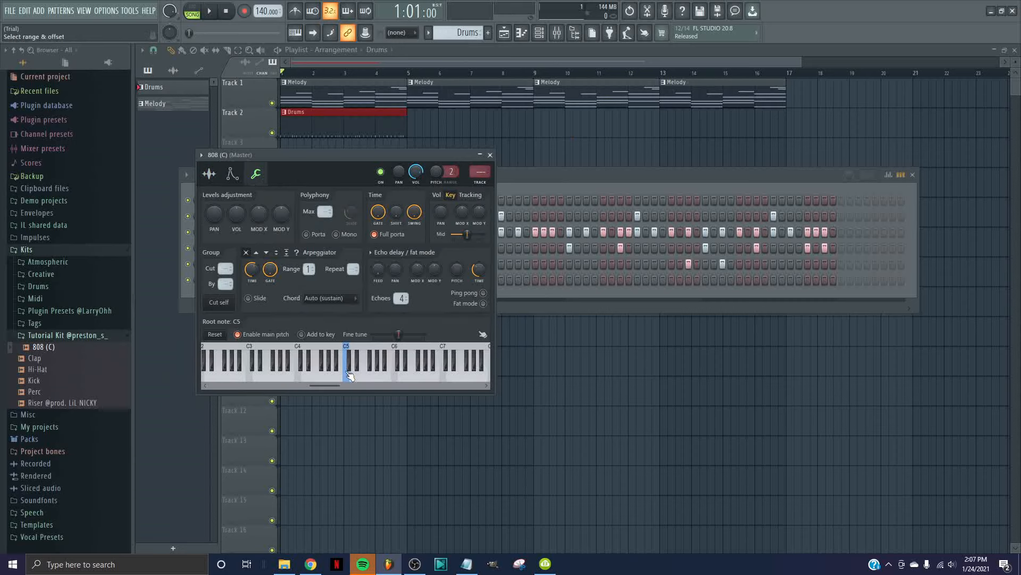
Set the 808 (C) sample's root note to C5 and close its channel settings.
right_click(322, 365)
right_click(347, 375)
left_click(490, 155)
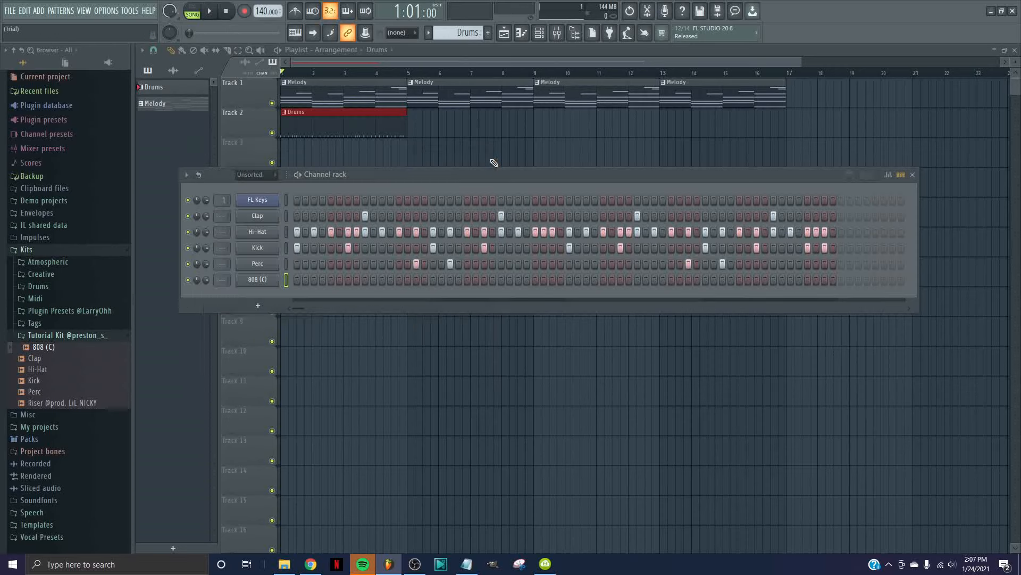
Try a single C5 note at the start of the 808 (C) piano roll, remove it and close the piano roll.
right_click(278, 279)
left_click(286, 278)
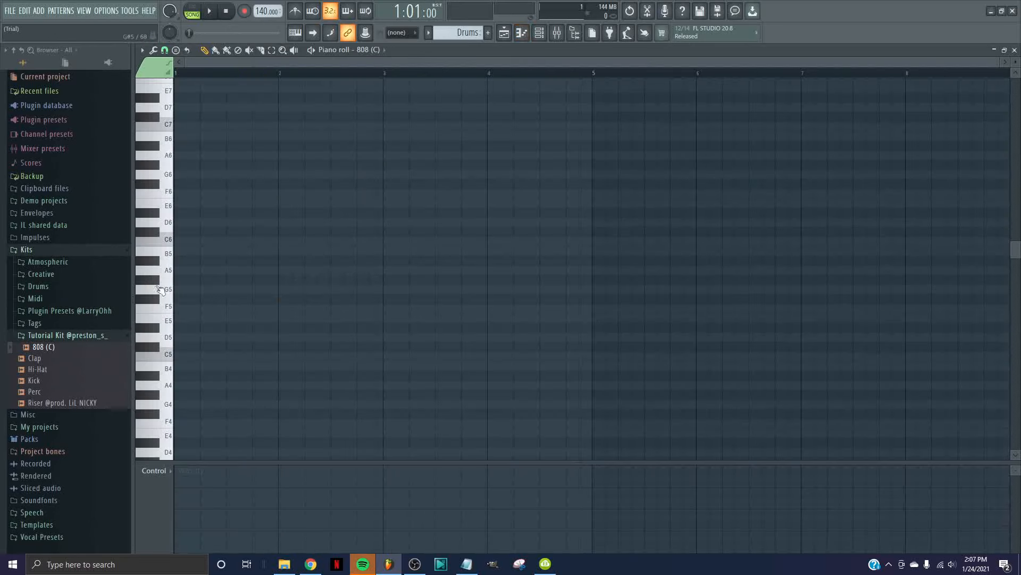
scroll(184, 326, "down", 2)
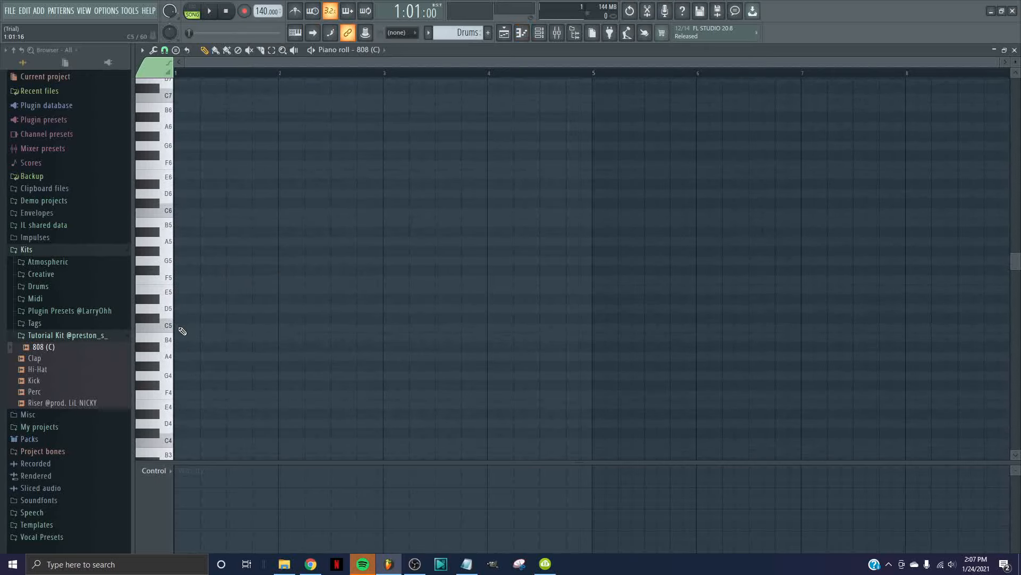
left_click(182, 327)
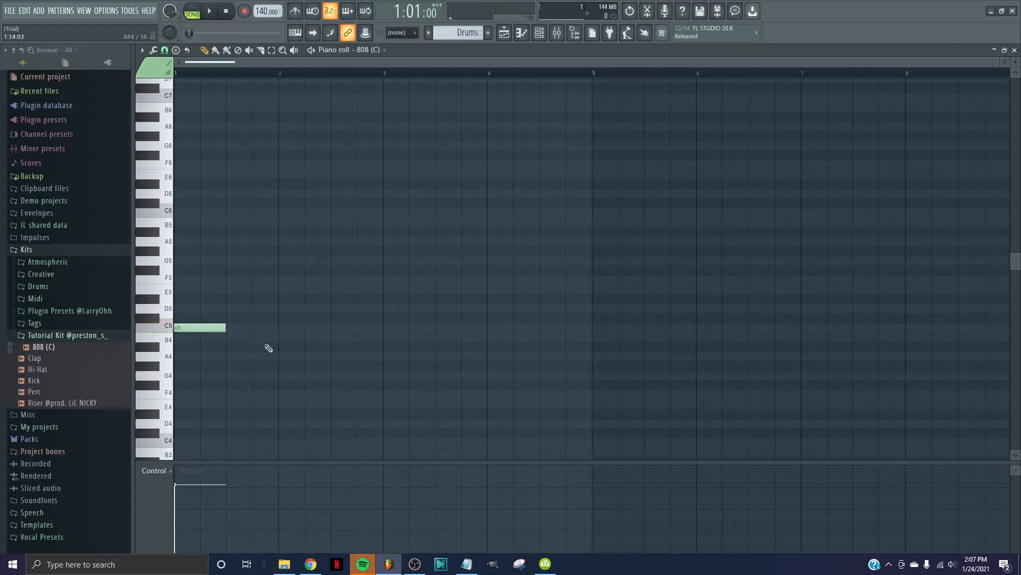
right_click(202, 327)
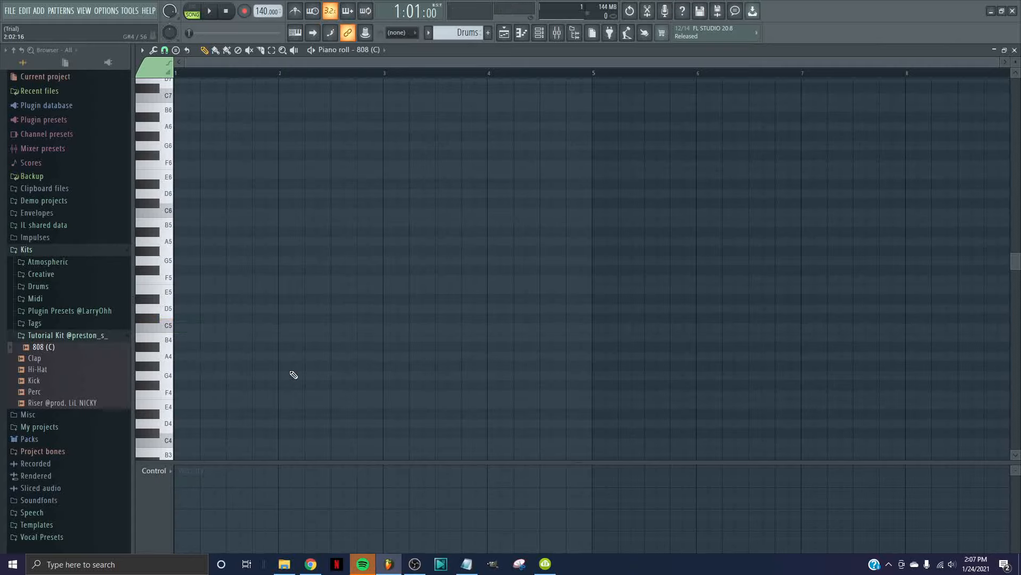
left_click(1015, 50)
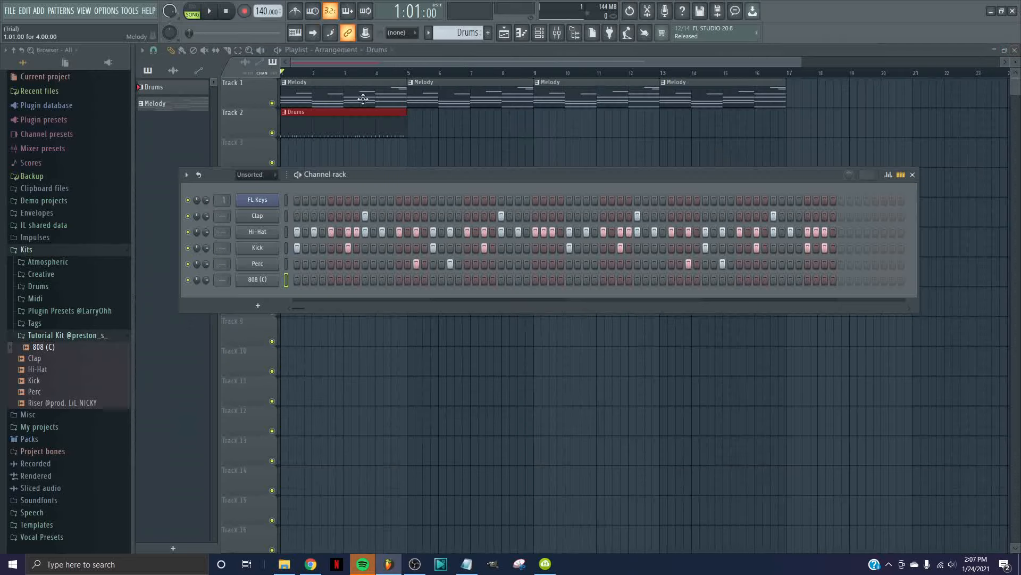
Copy all FL Keys notes from the Melody pattern's piano roll and close it.
double_click(312, 92)
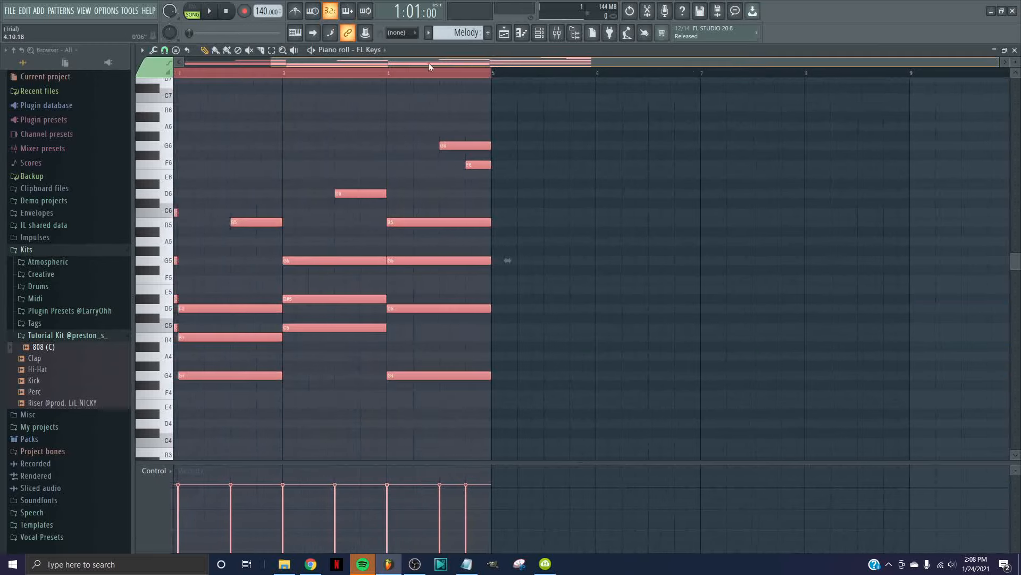
left_click_drag(439, 60, 222, 62)
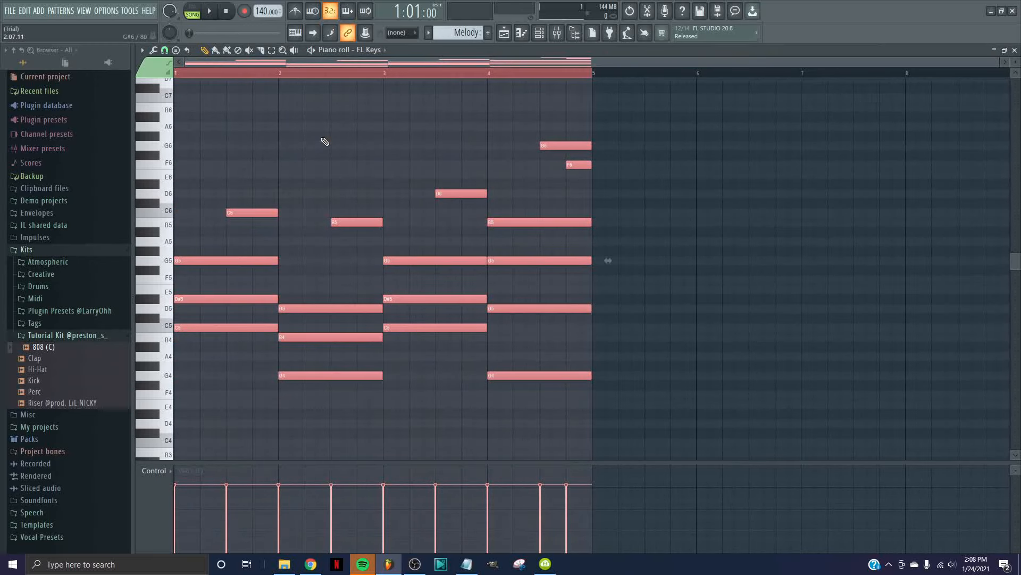
left_click(1015, 50)
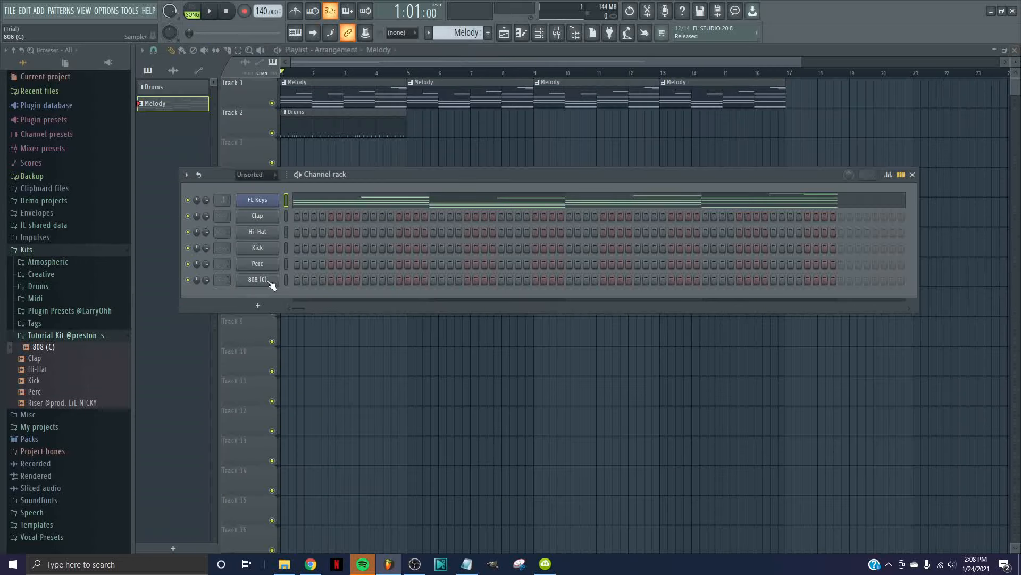
Paste the copied melody notes into the 808 (C) piano roll of the Drums pattern.
left_click(179, 106)
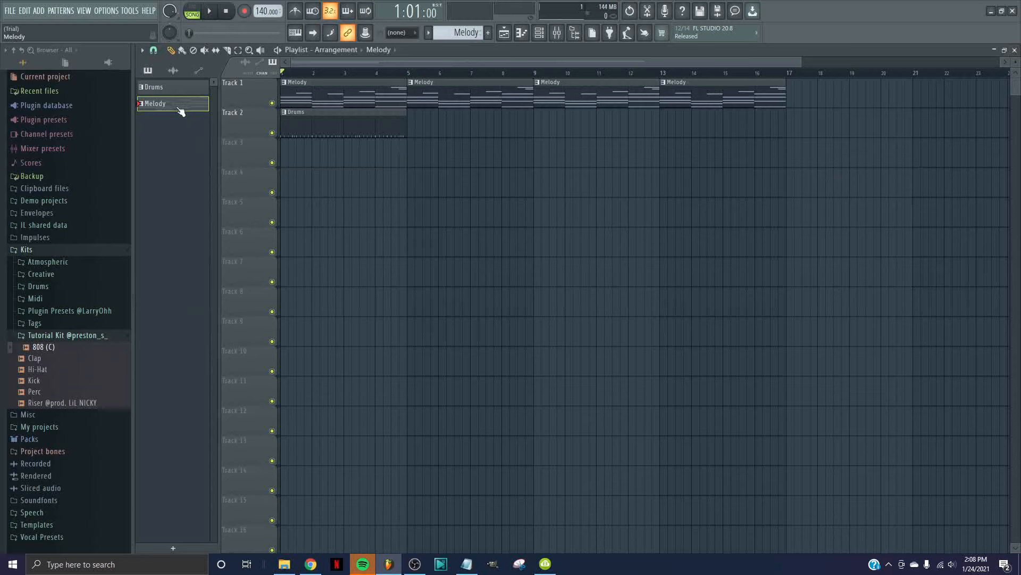
left_click(194, 93)
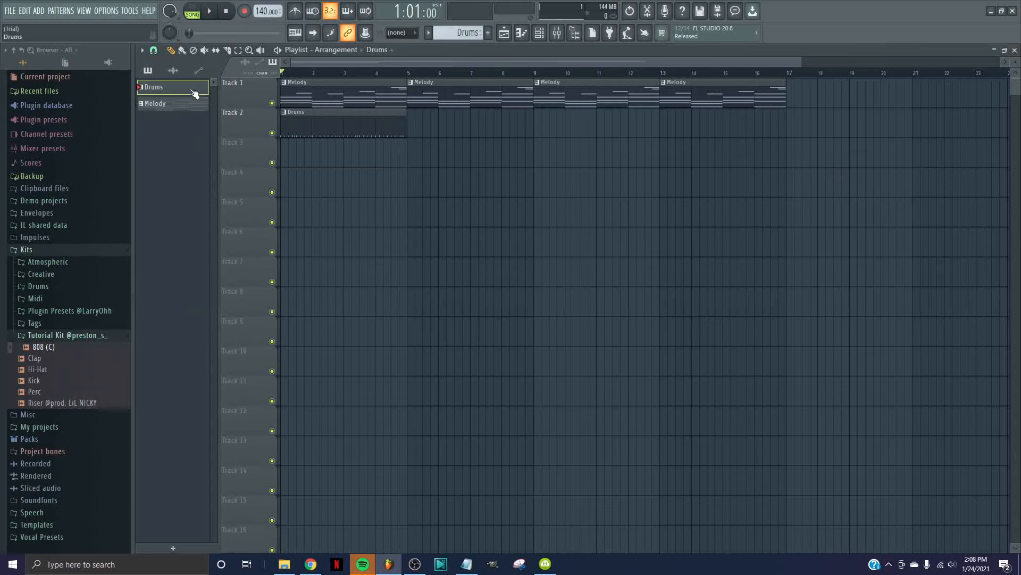
left_click(539, 35)
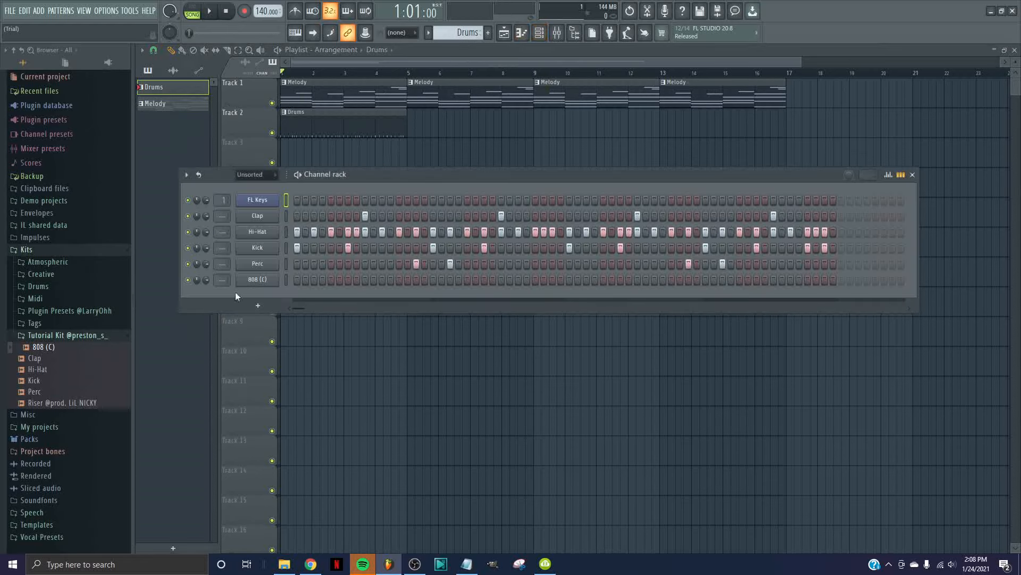
right_click(260, 281)
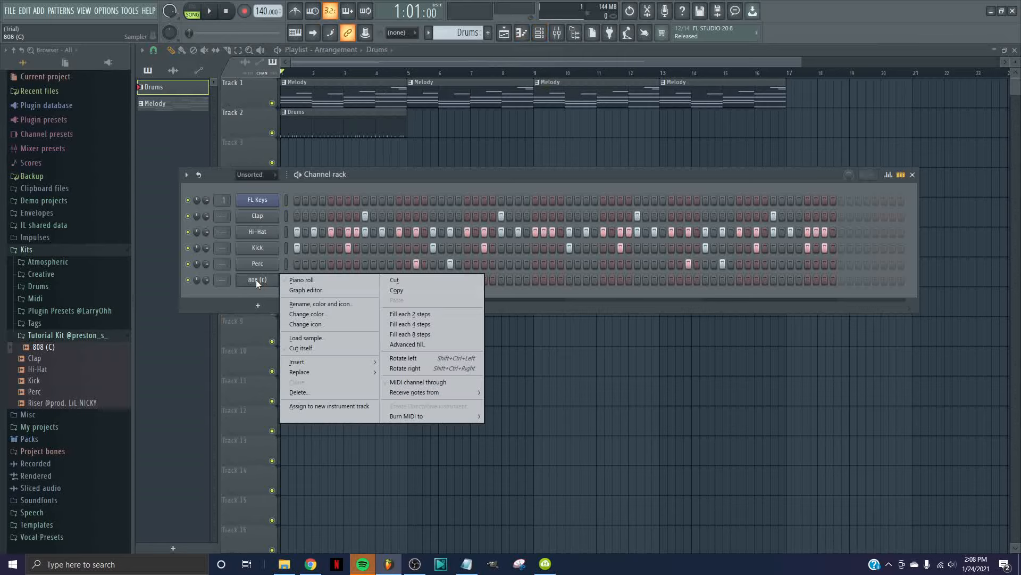
left_click(298, 281)
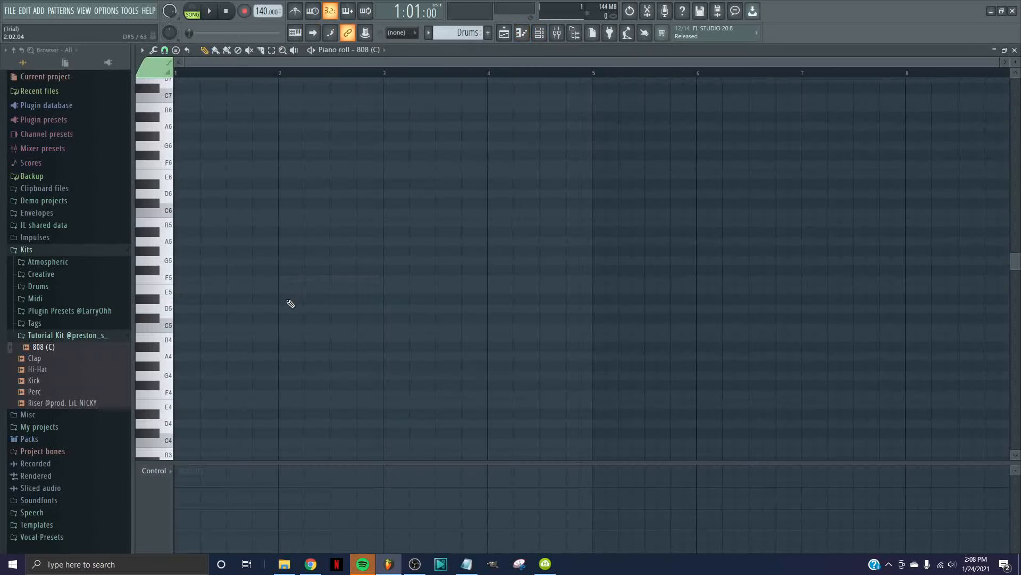
key("ctrl+v")
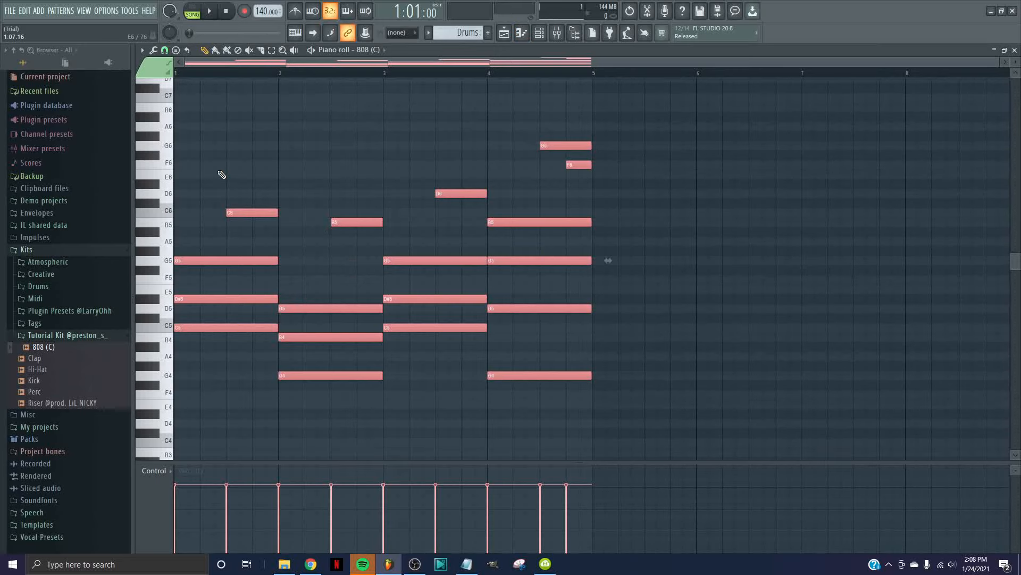
Delete the extra notes in the first two bars, keeping only C5 and B4, and preview the 808 line.
left_click(235, 251)
right_click(235, 260)
right_click(235, 299)
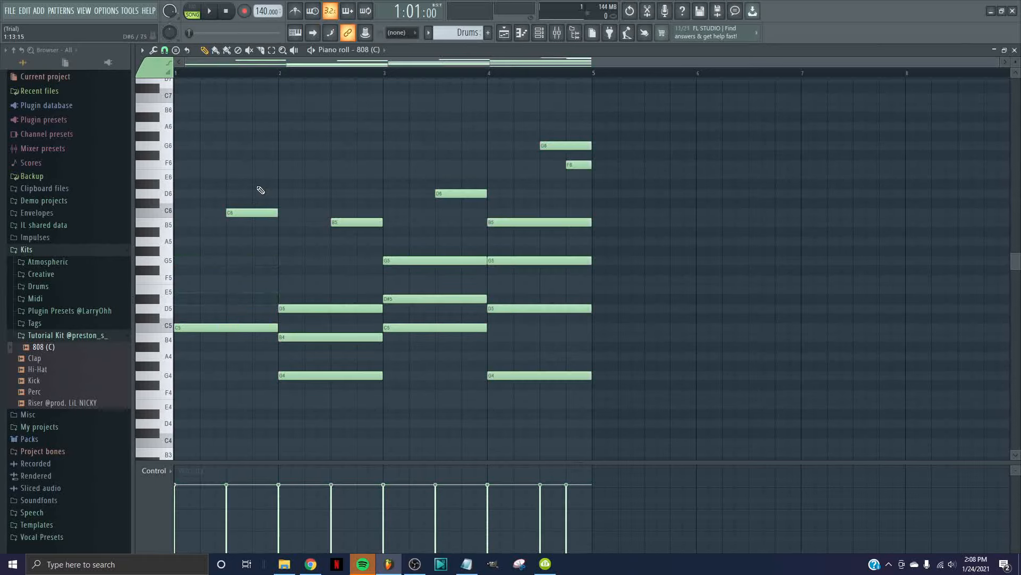
right_click(254, 212)
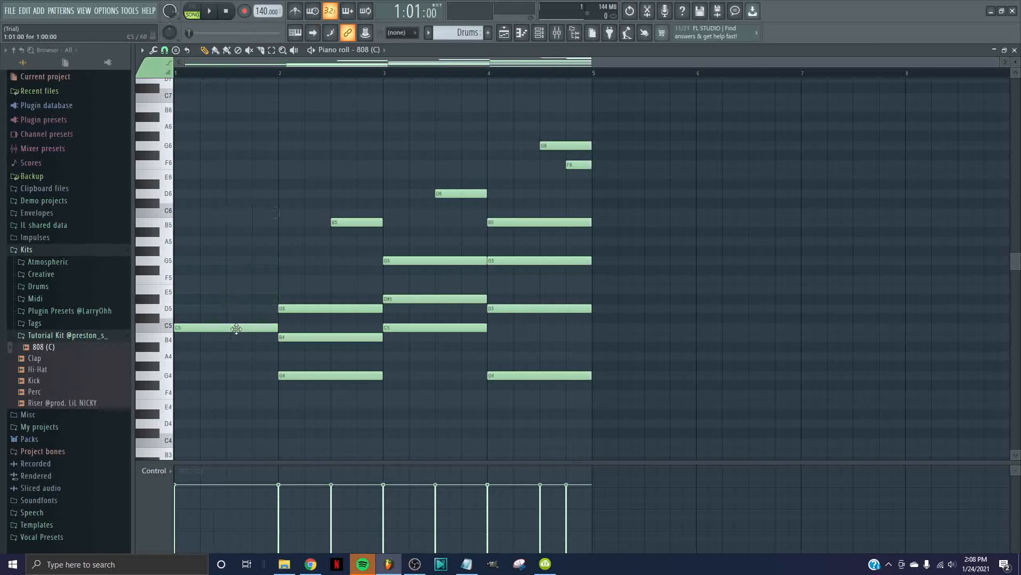
right_click(355, 222)
right_click(336, 308)
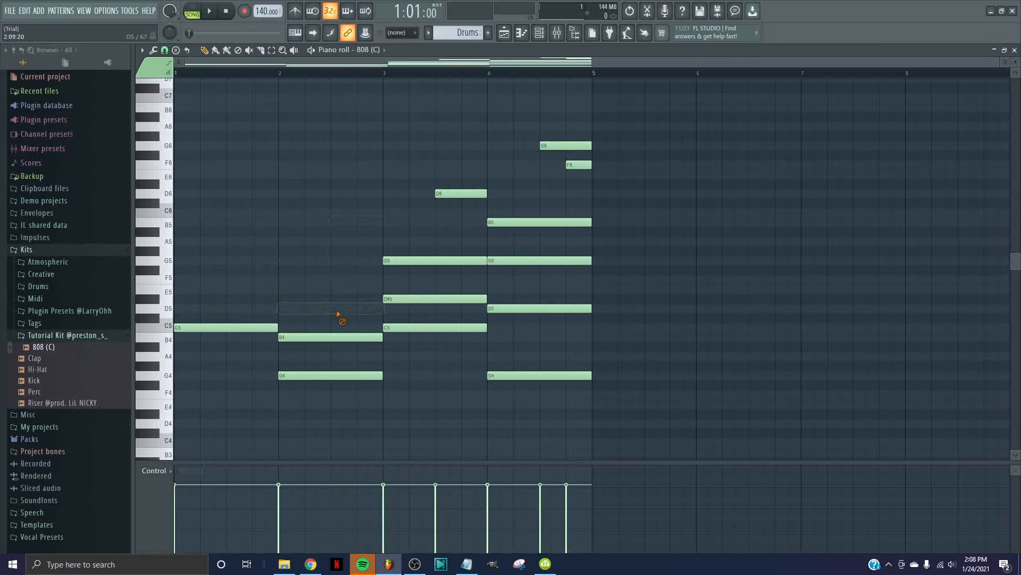
right_click(337, 375)
key("space")
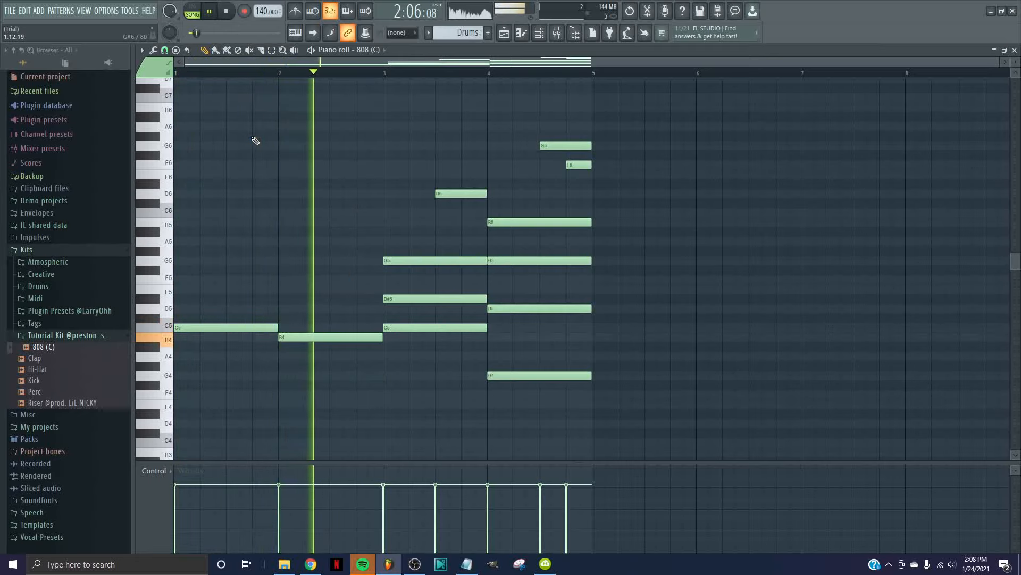
key("space")
Transpose all 808 (C) notes up two octaves.
key("ctrl+a")
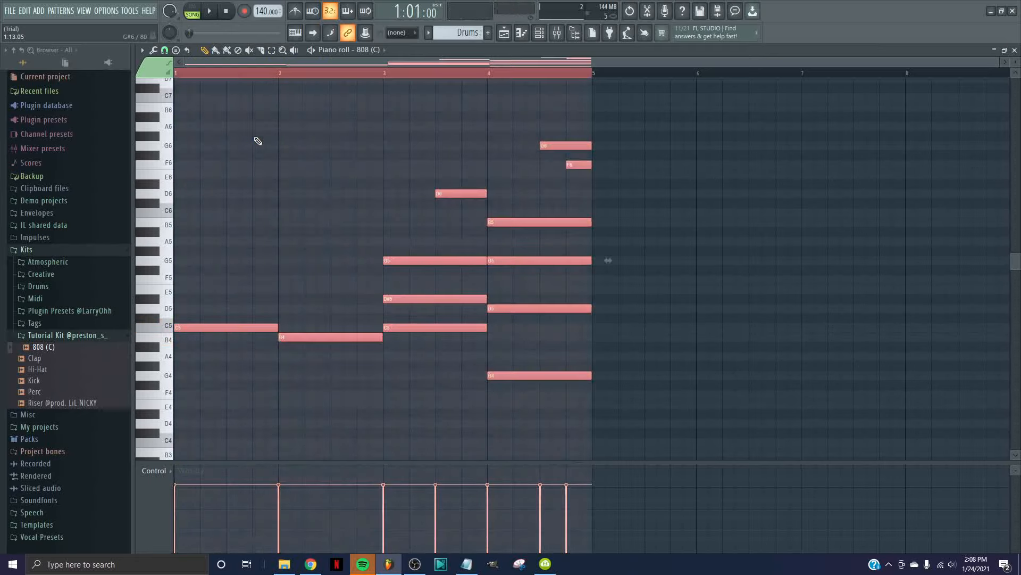
key("ctrl+Up")
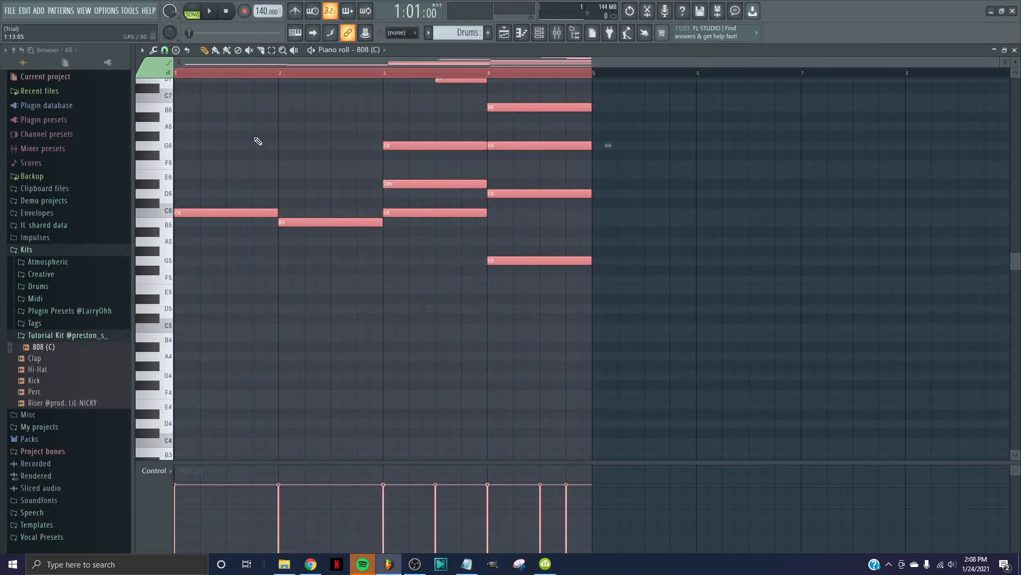
key("ctrl+Down")
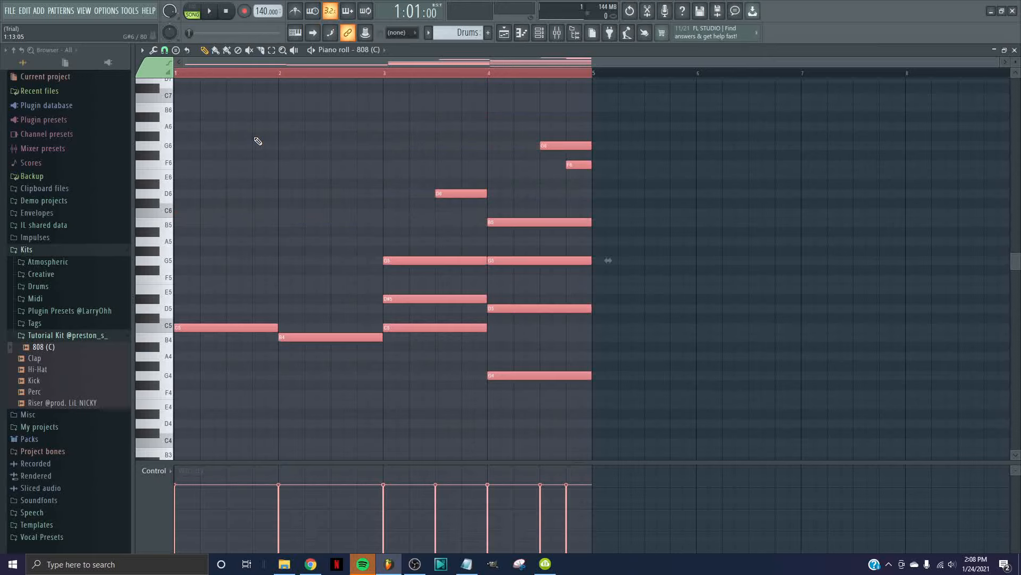
key("ctrl+Up")
key("ctrl+Up")
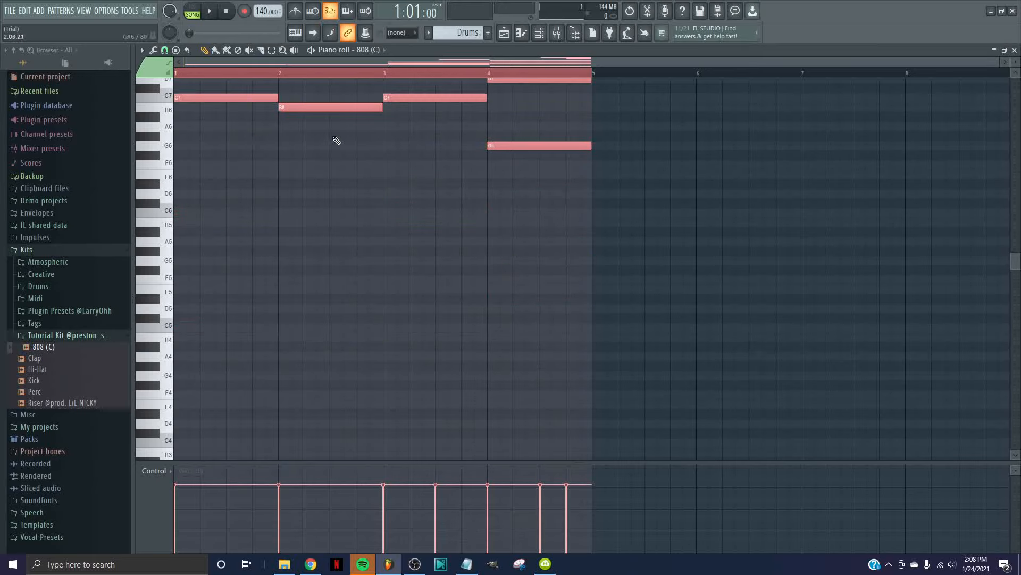
Play back the transposed 808 line several times to judge its pitch, and clear the note selection.
key("space")
scroll(349, 179, "up", 3)
scroll(346, 175, "up", 1)
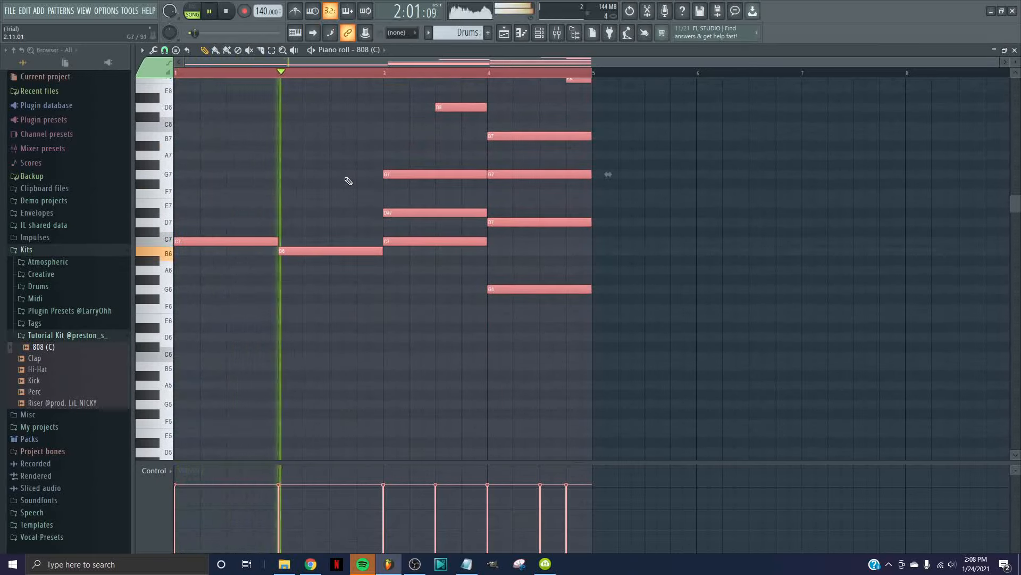
key("space")
key("space")
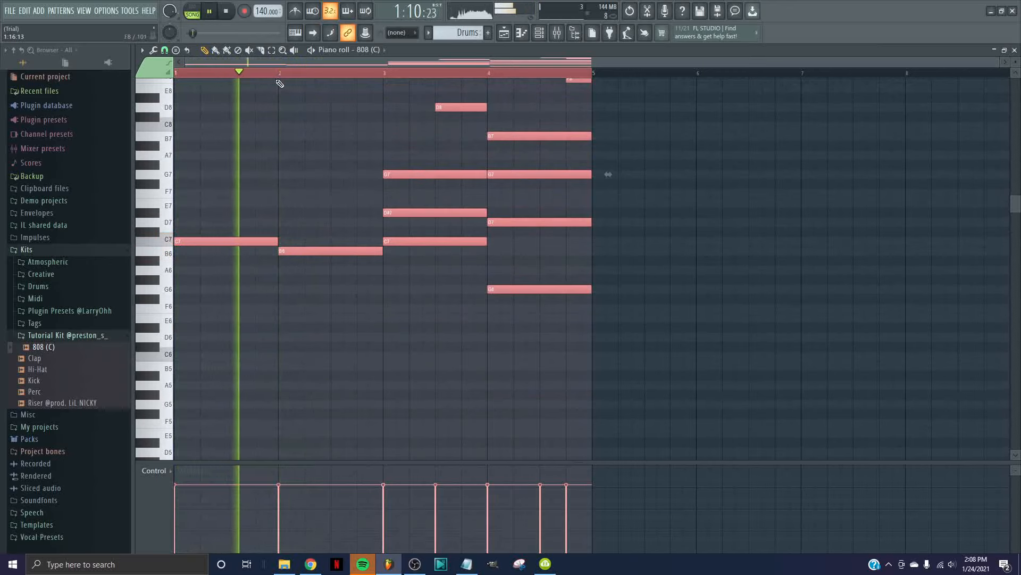
key("space")
key("space")
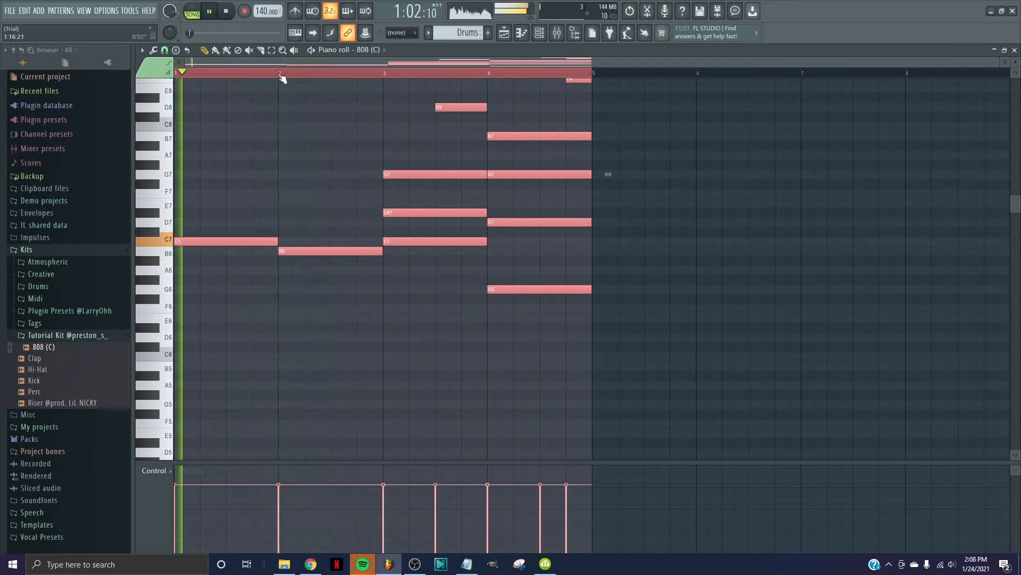
key("space")
scroll(371, 237, "up", 2)
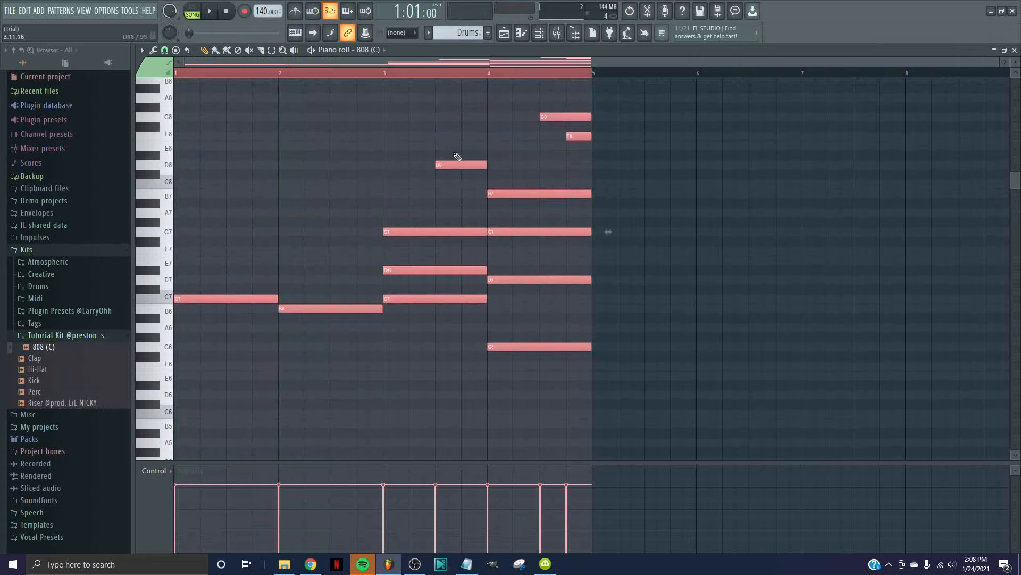
left_click(281, 76)
key("space")
key("space")
key("space")
key("space")
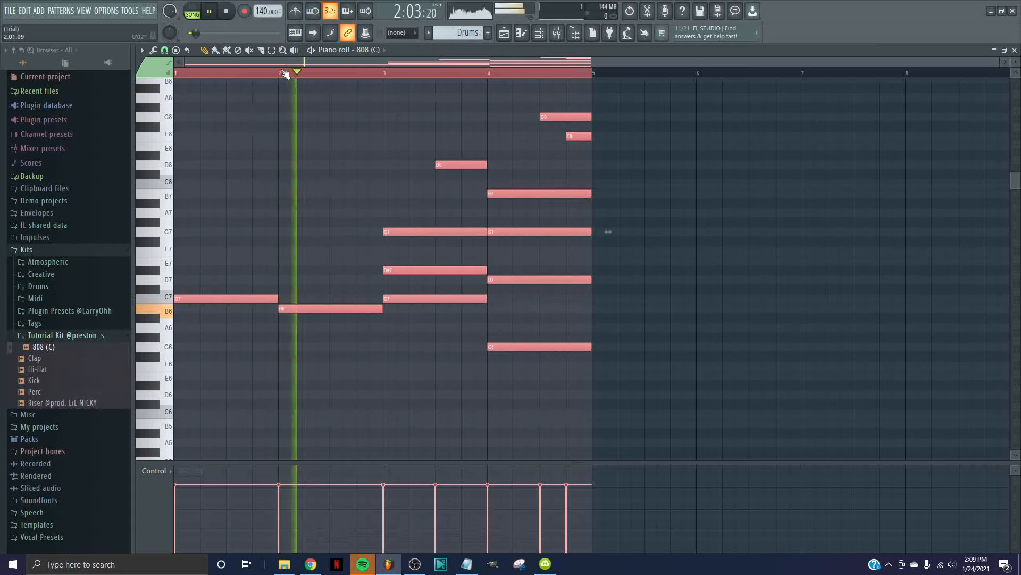
key("ctrl+d")
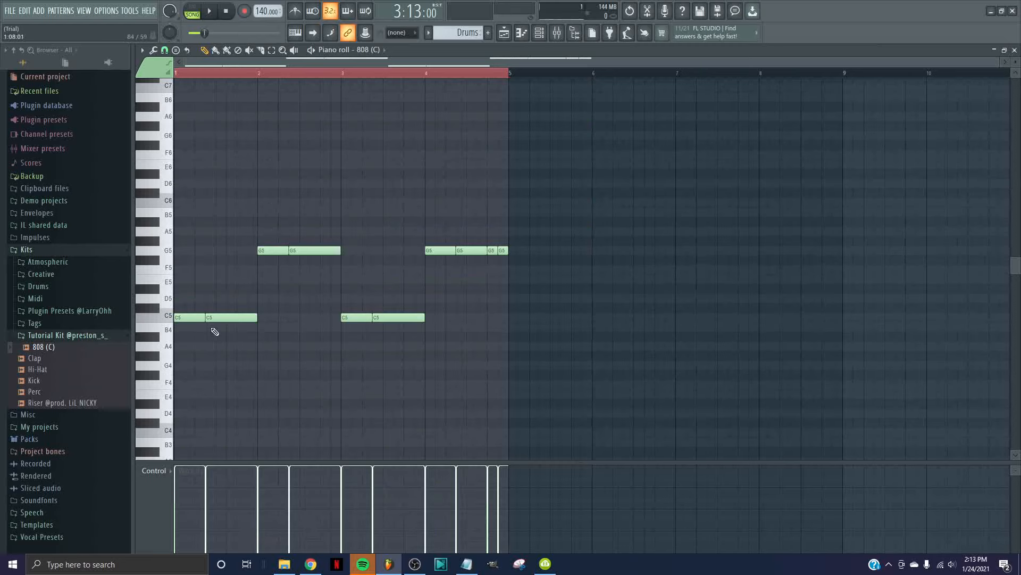
Try shifting the two G5 notes in bar 2 down, return them to G5 and deselect them.
left_click_drag(356, 292, 232, 212)
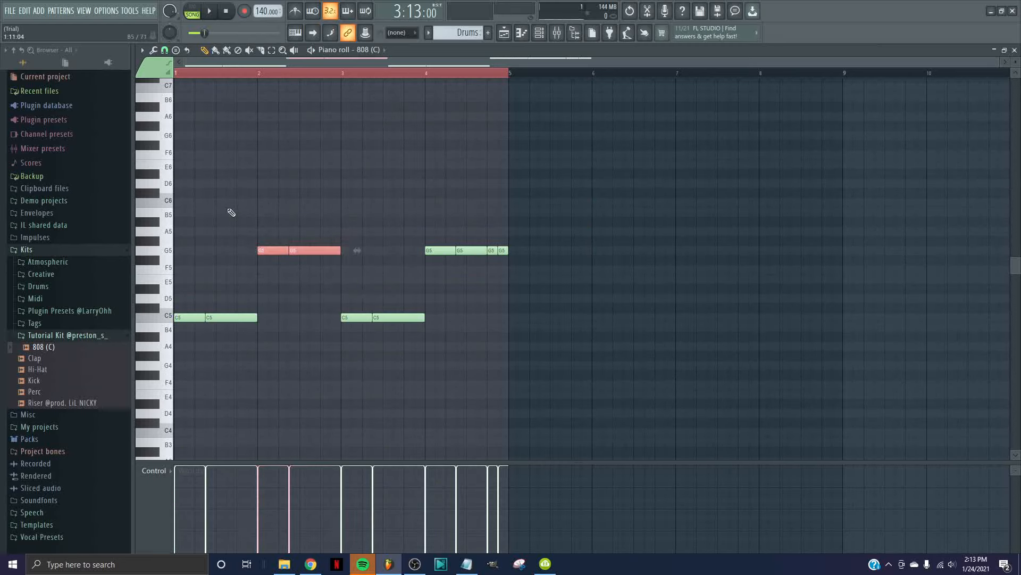
key("shift+Down")
key("shift+Up")
left_click(328, 267, "ctrl")
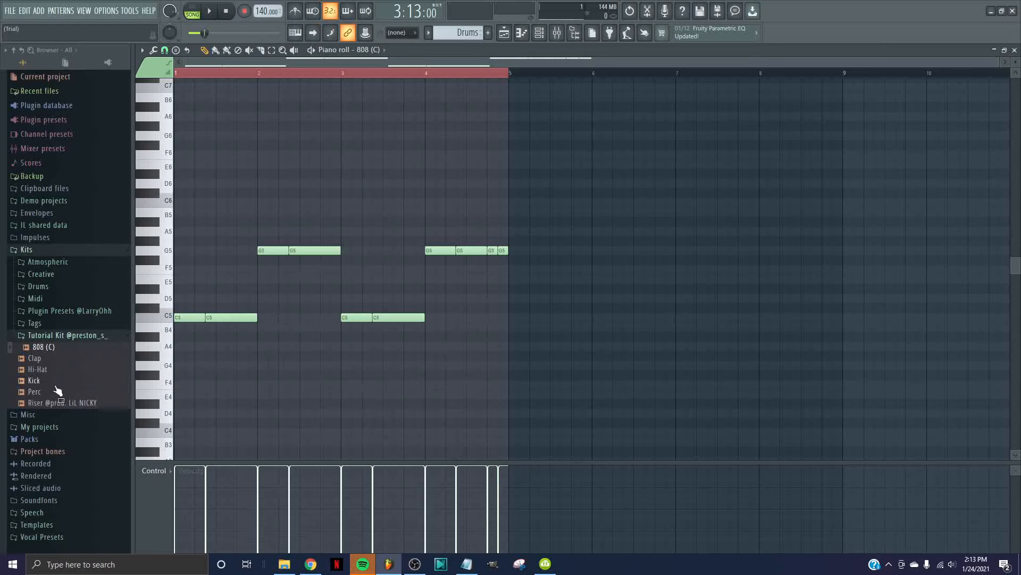
Close the 808 (C) piano roll and check the mixer.
left_click(1015, 50)
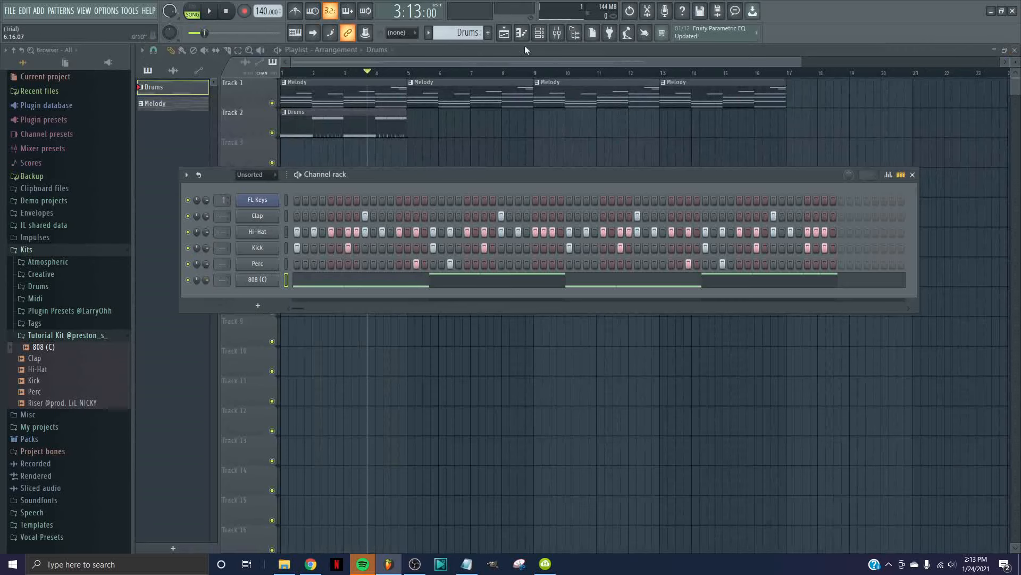
left_click(557, 33)
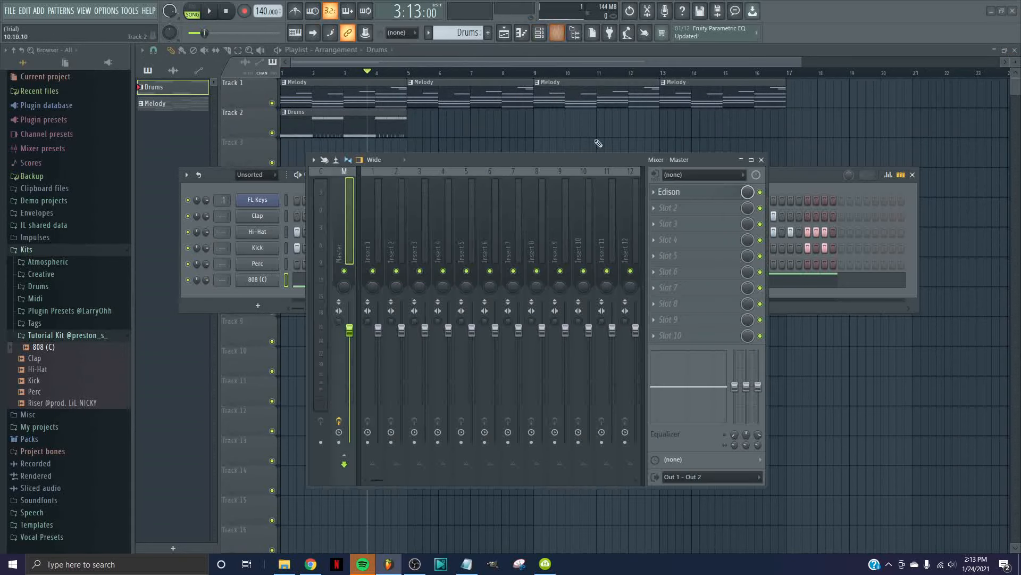
left_click(762, 161)
left_click_drag(381, 173, 418, 164)
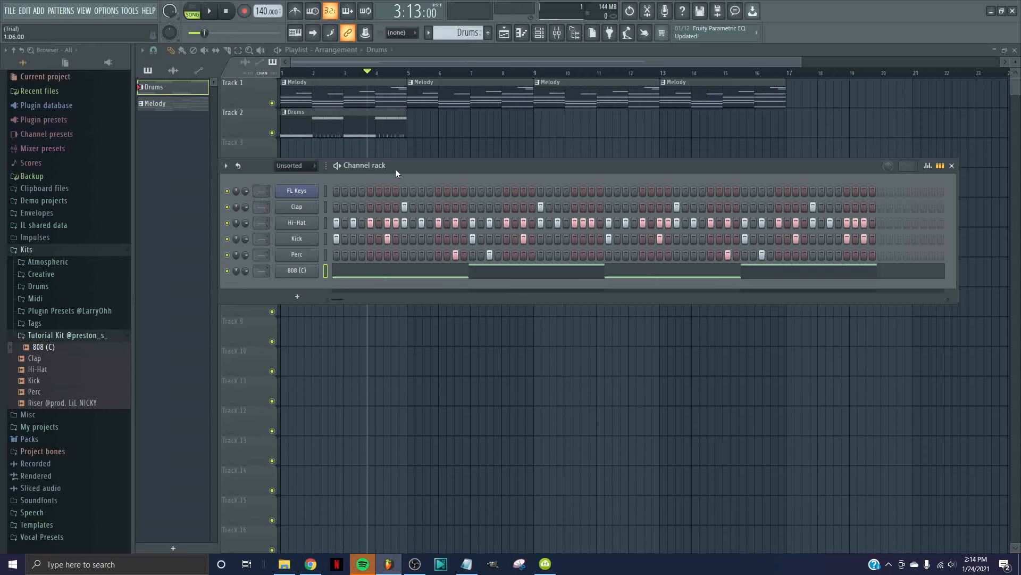
left_click_drag(395, 168, 347, 161)
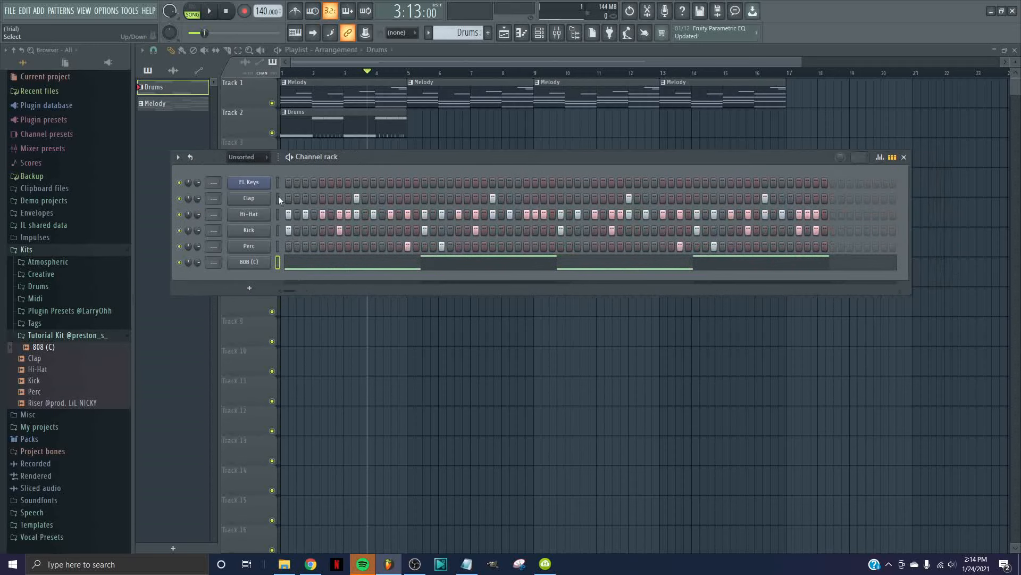
Select all six channels and route them to consecutive mixer tracks starting from Insert 1 in the enlarged mixer.
right_click(276, 245)
left_click(557, 32)
left_click_drag(400, 167, 423, 152)
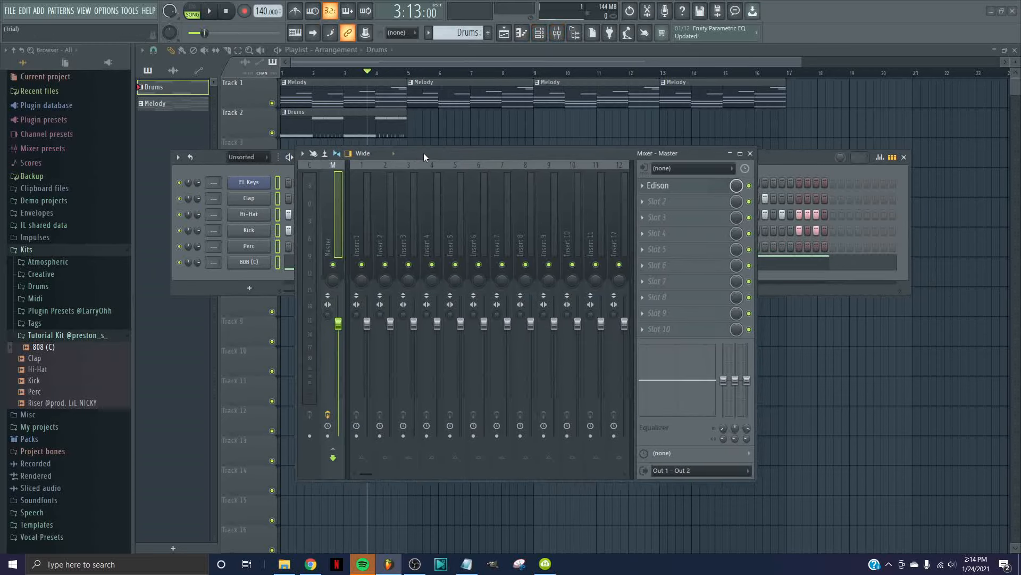
double_click(423, 152)
left_click(67, 148)
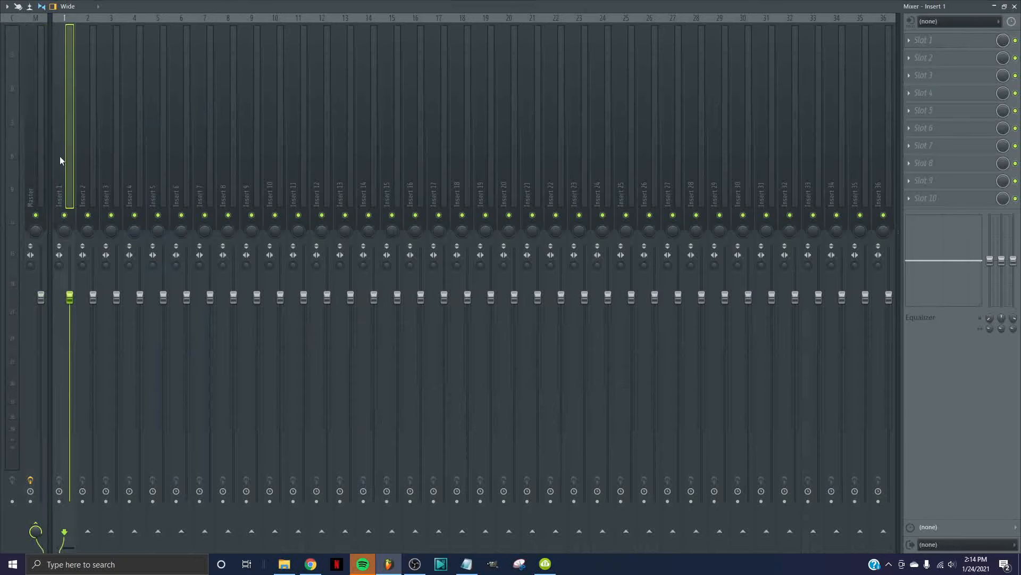
key("ctrl+shift+l")
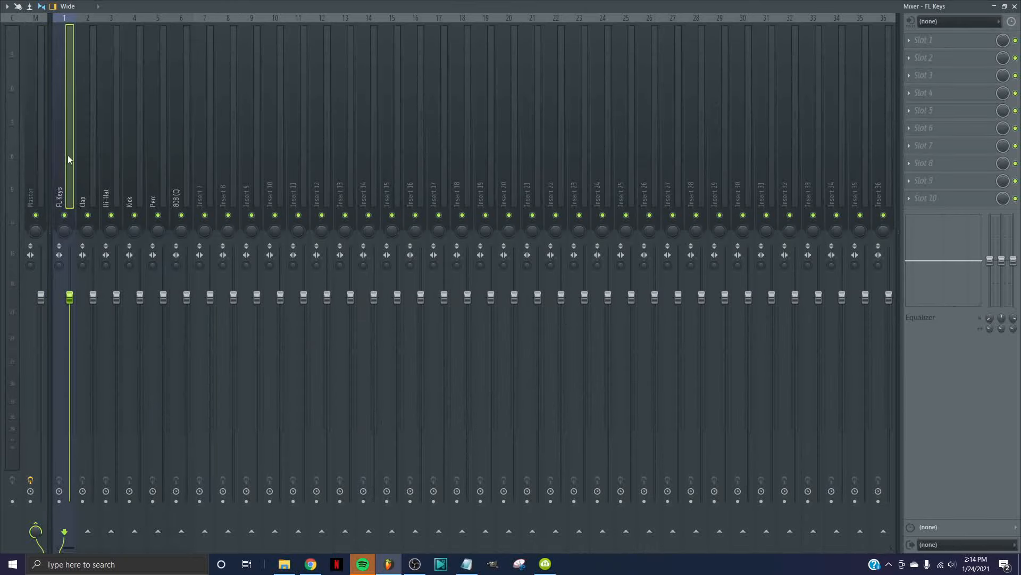
Look over the newly named mixer tracks, restore the mixer to its smaller window and move it partly off the channel rack.
left_click_drag(70, 158, 161, 162)
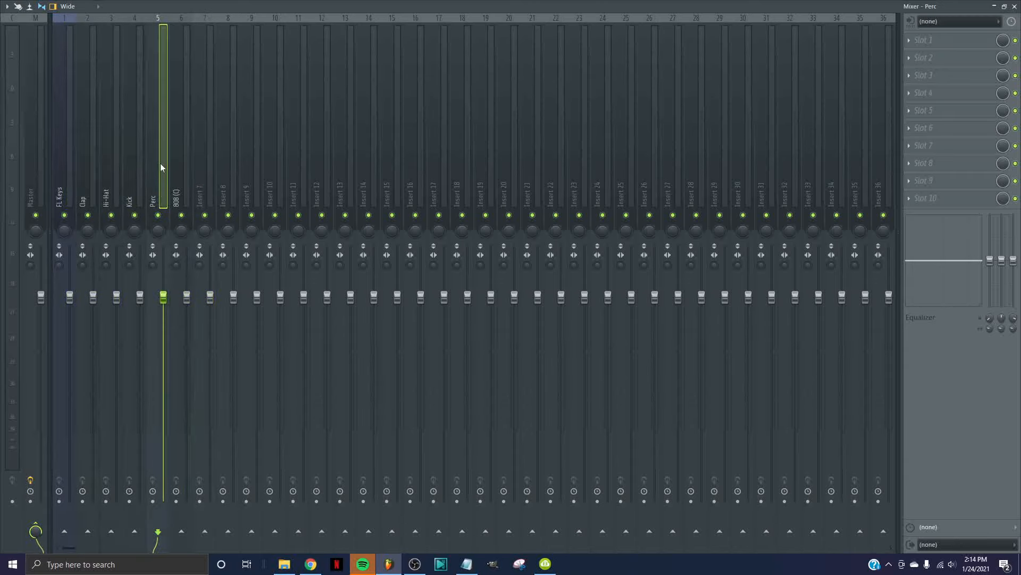
double_click(933, 5)
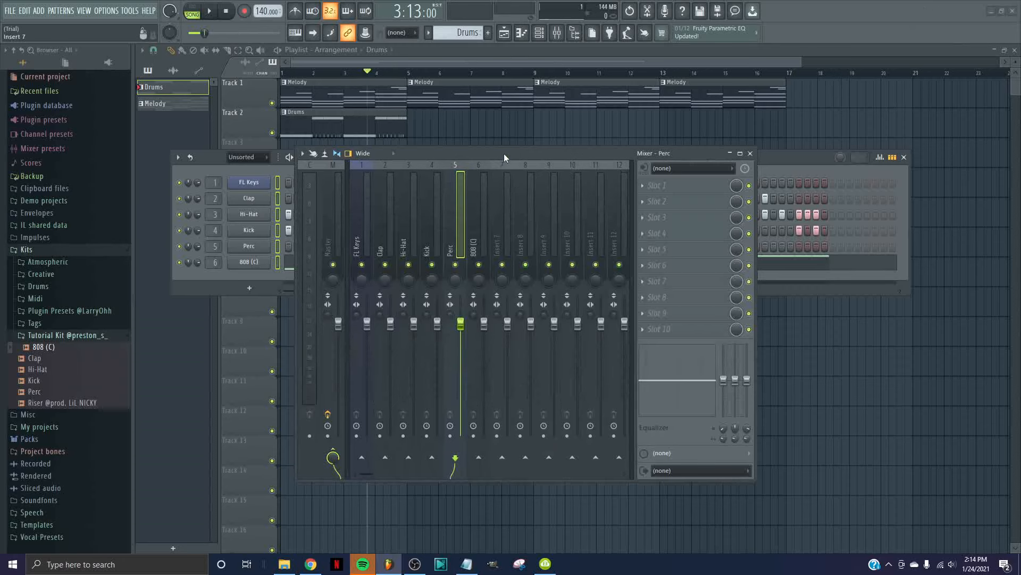
left_click_drag(503, 153, 579, 179)
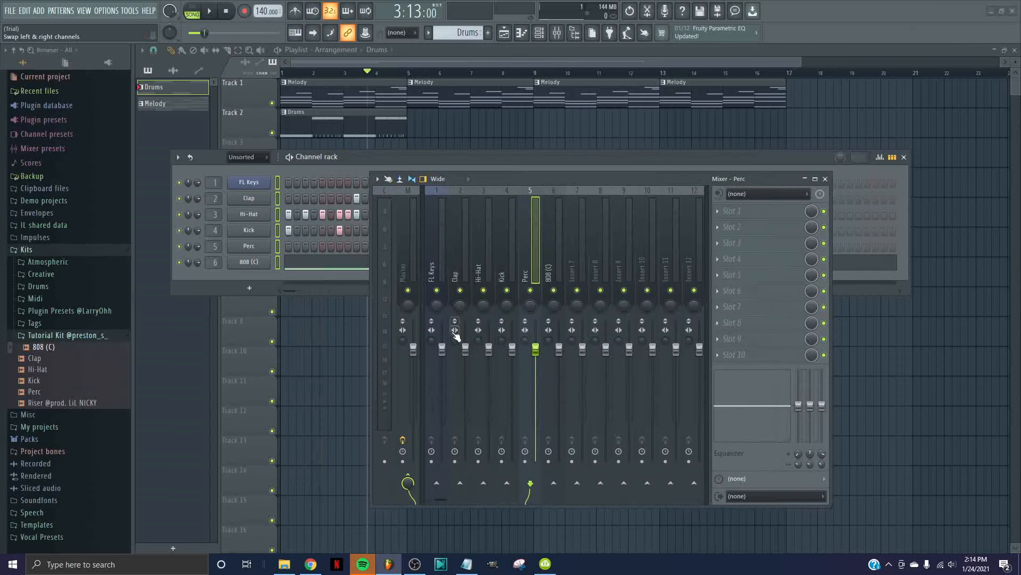
Try lowering the FL Keys mixer volume to 78% during playback, and reset the fader to its default.
left_click_drag(442, 348, 441, 371)
key("space")
right_click(443, 373)
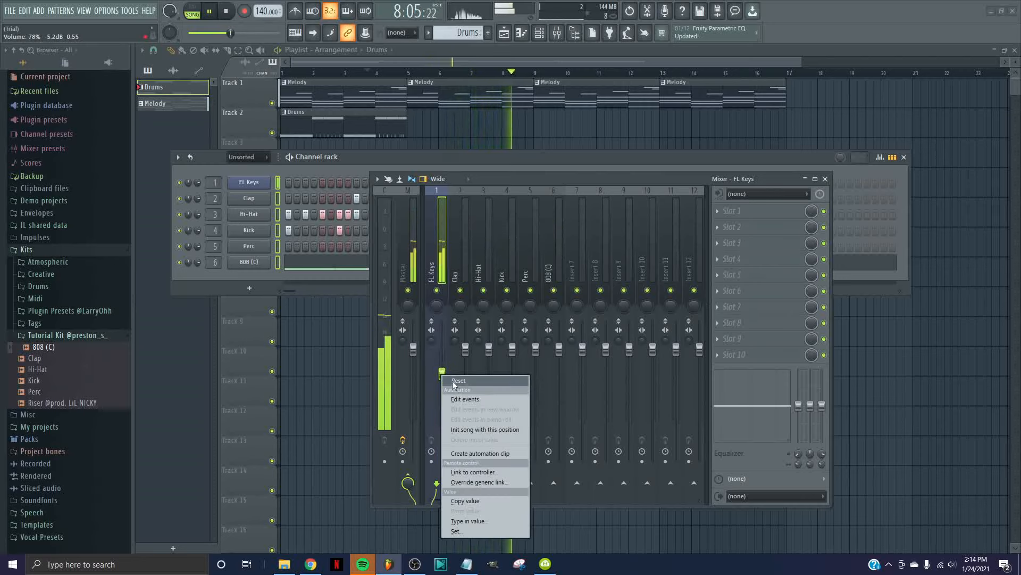
left_click(453, 381)
key("space")
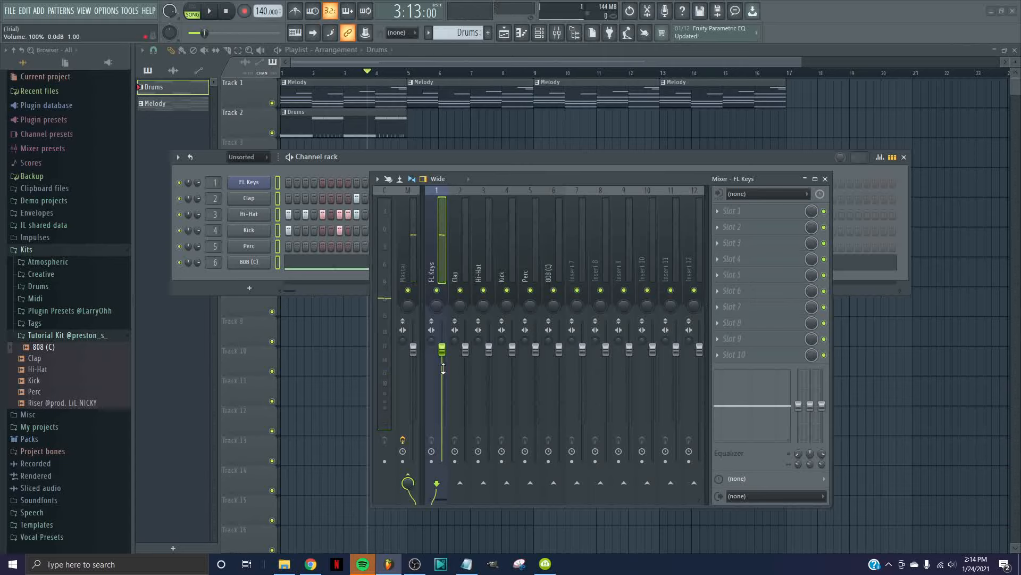
Try Fruity parametric EQ 2 in slot 1 of the FL Keys mixer track, and delete it from the slot.
left_click(467, 260)
left_click(534, 258)
left_click(551, 257)
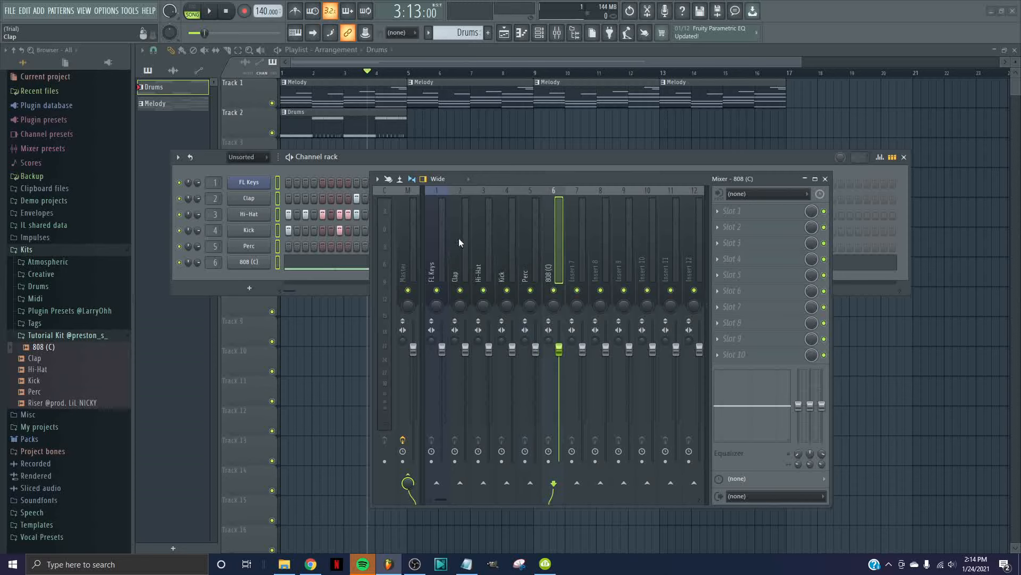
left_click(435, 243)
left_click(766, 210)
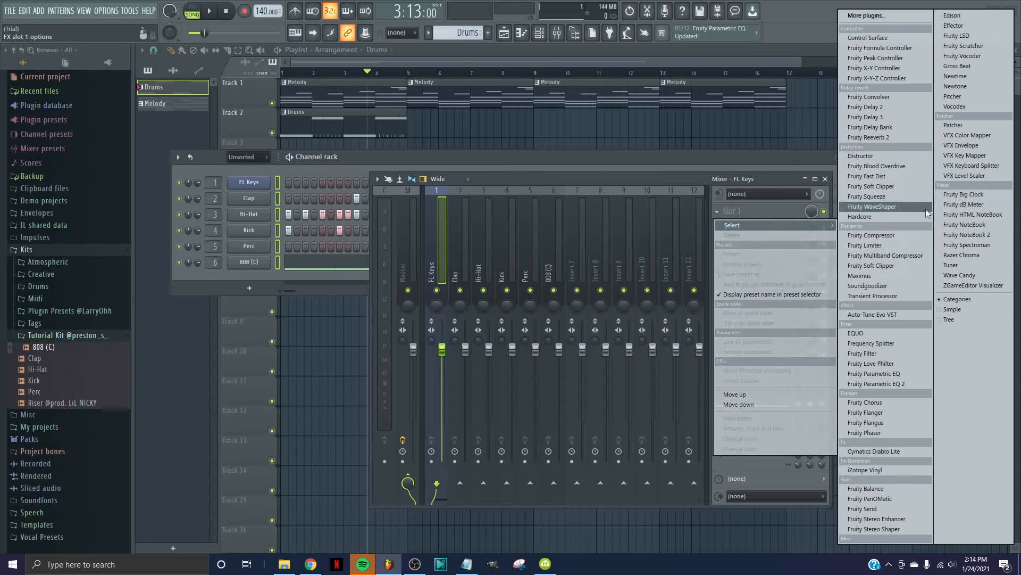
left_click(901, 386)
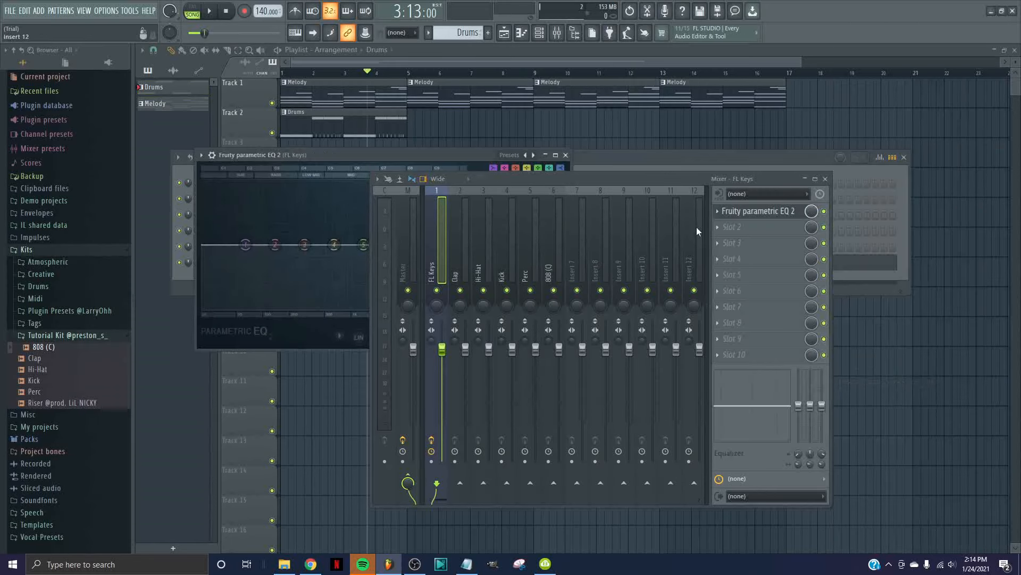
left_click(717, 210)
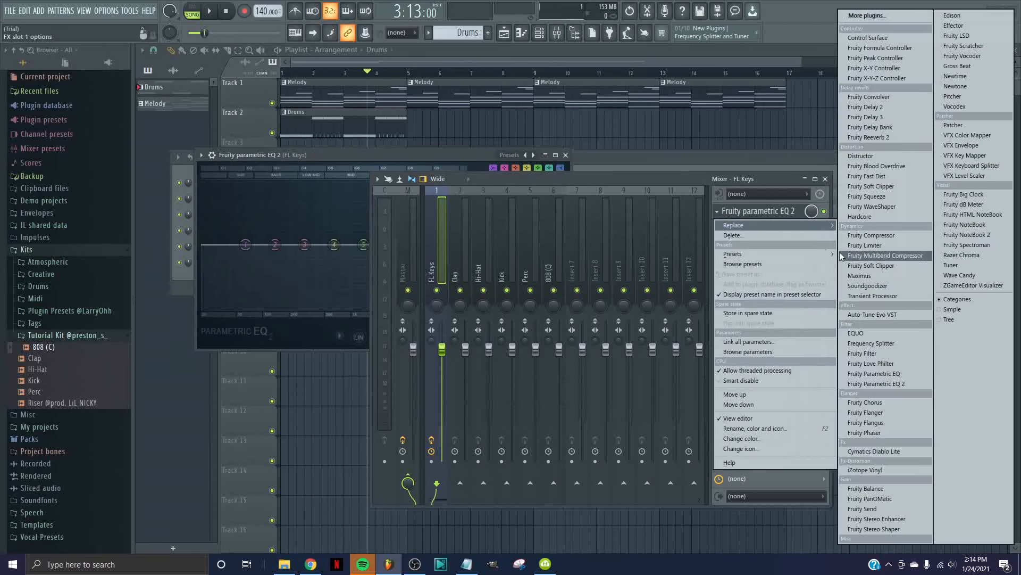
left_click(730, 234)
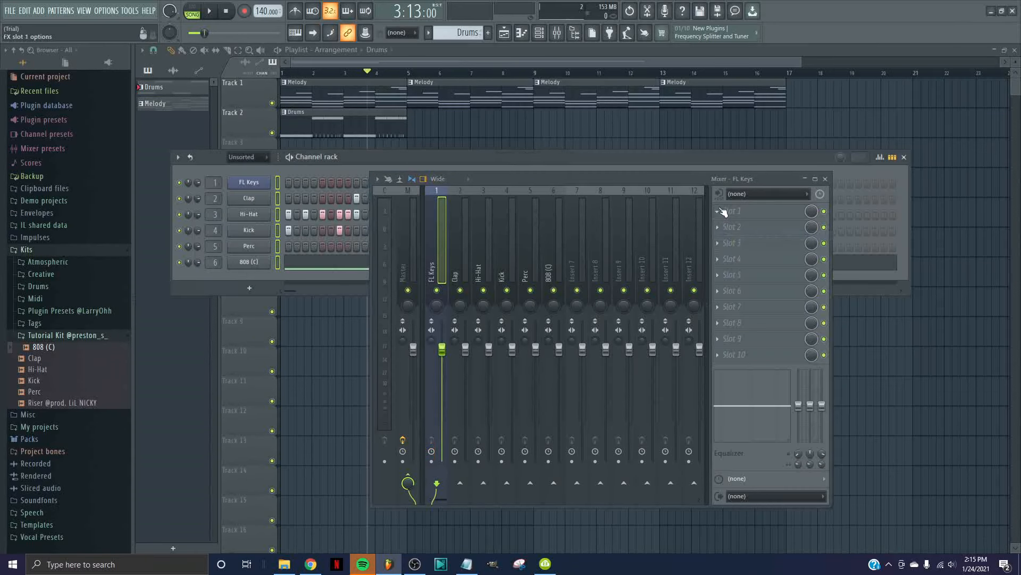
Load Fruity parametric EQ 2 into slot 1 of the soloed FL Keys track, and arrange the EQ and mixer windows so they do not overlap.
left_click(723, 212)
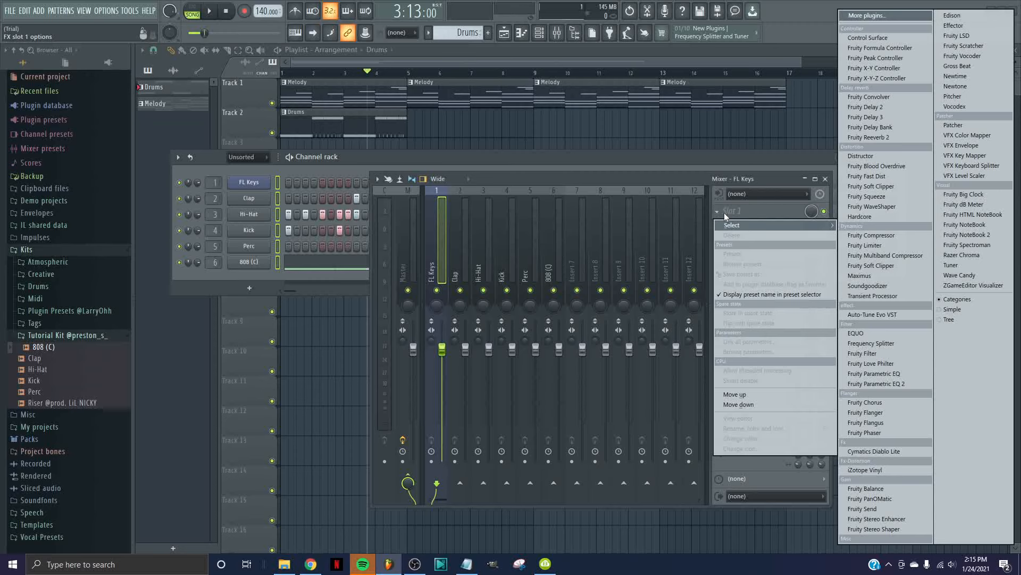
left_click(882, 384)
left_click_drag(657, 186, 763, 330)
left_click_drag(474, 152, 499, 111)
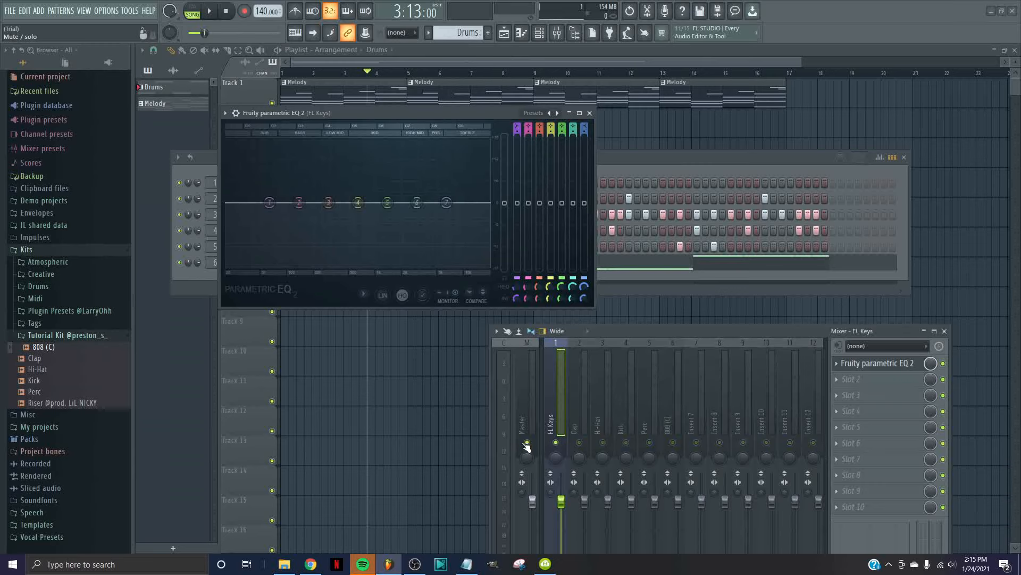
left_click(531, 407)
left_click_drag(595, 331, 598, 375)
Play the soloed FL Keys melody from the start of the song to examine its frequency spectrum in the EQ.
key("space")
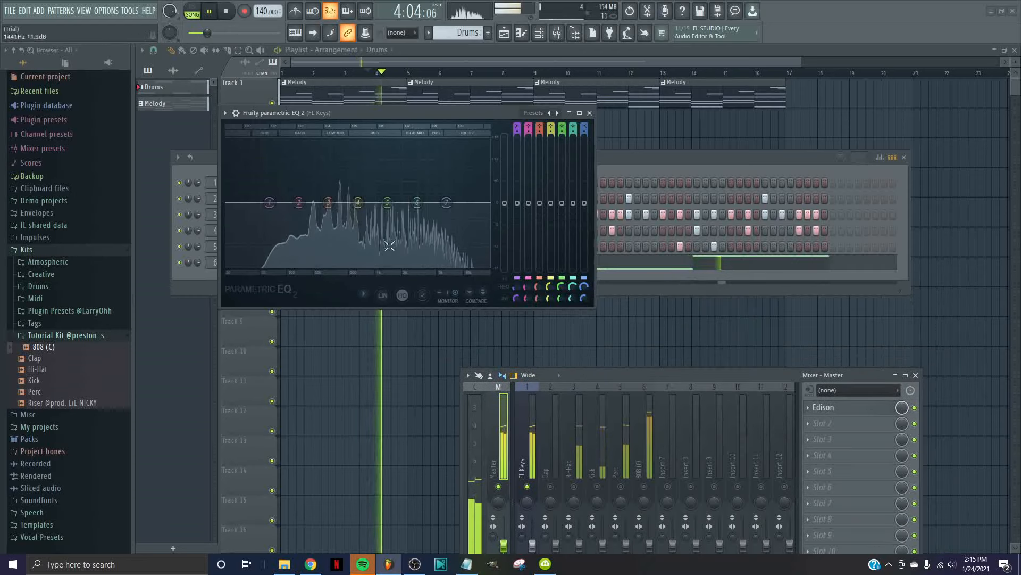
left_click(238, 13)
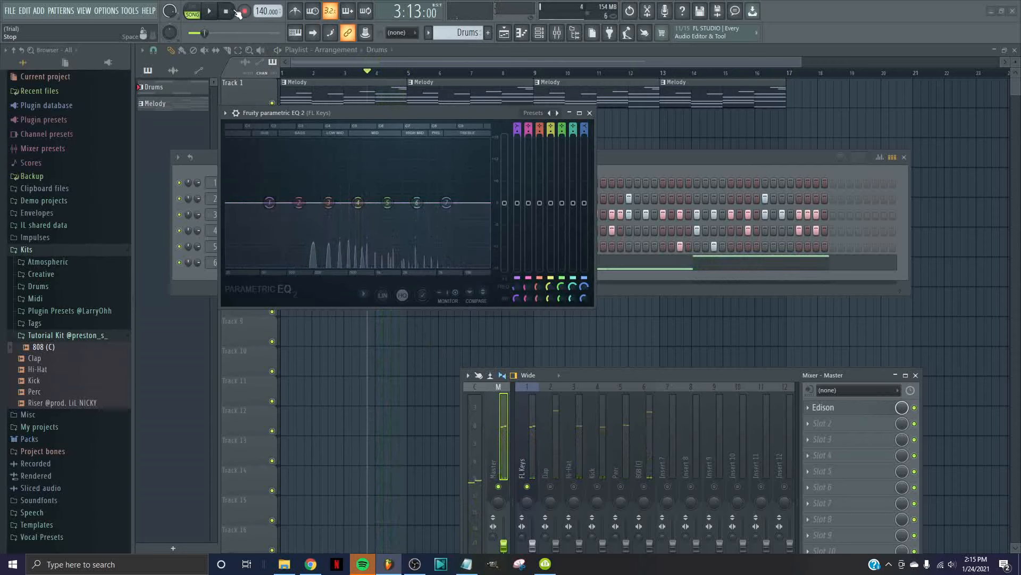
left_click(238, 14)
key("space")
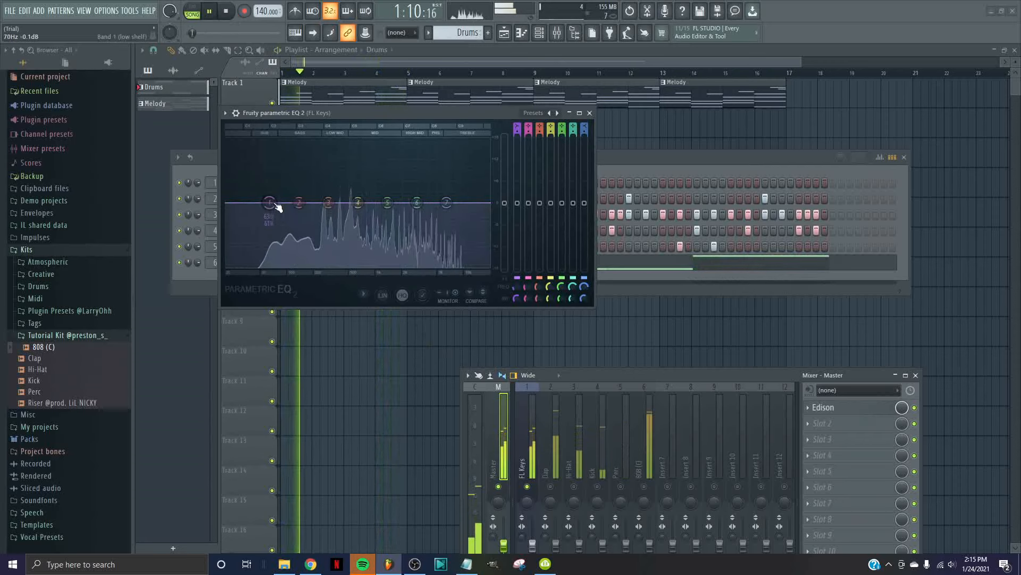
Try boosting EQ band 1 on FL Keys during playback, reset the band's level and stop the song.
left_click_drag(269, 202, 268, 180)
right_click(268, 179)
left_click(285, 198)
key("space")
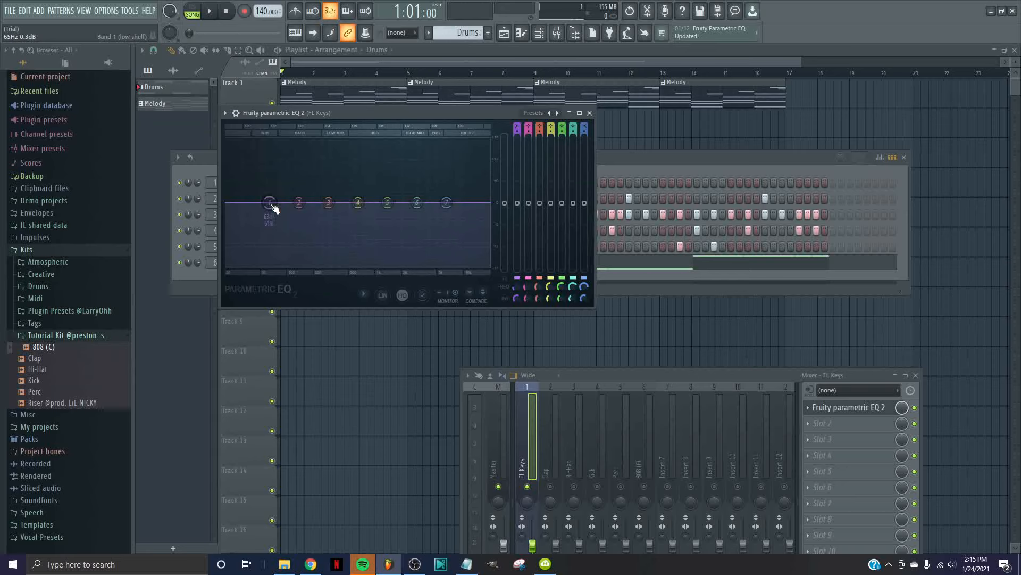
Cut the FL Keys lows with EQ band 1 at -18.0 dB, 158 Hz and 36% width, and pull band 2 lower in frequency and level.
key("space")
left_click_drag(273, 204, 304, 267)
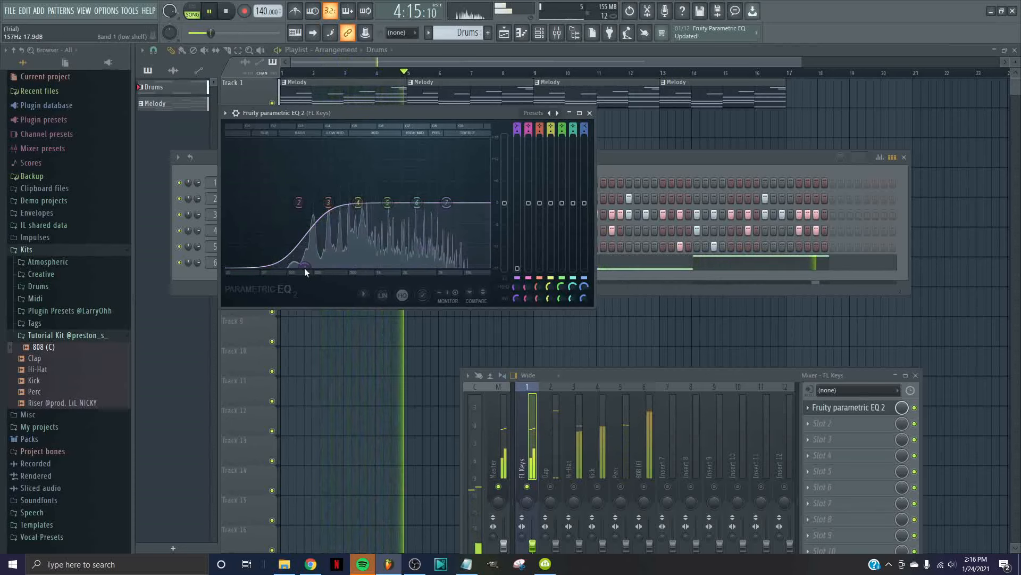
key("space")
scroll(304, 267, "down", 4)
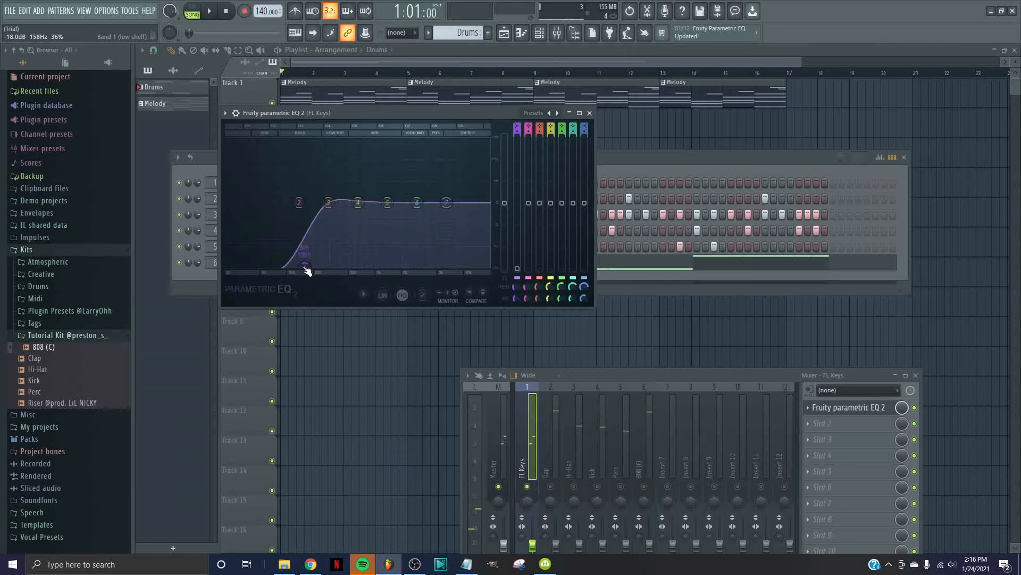
left_click_drag(300, 204, 263, 244)
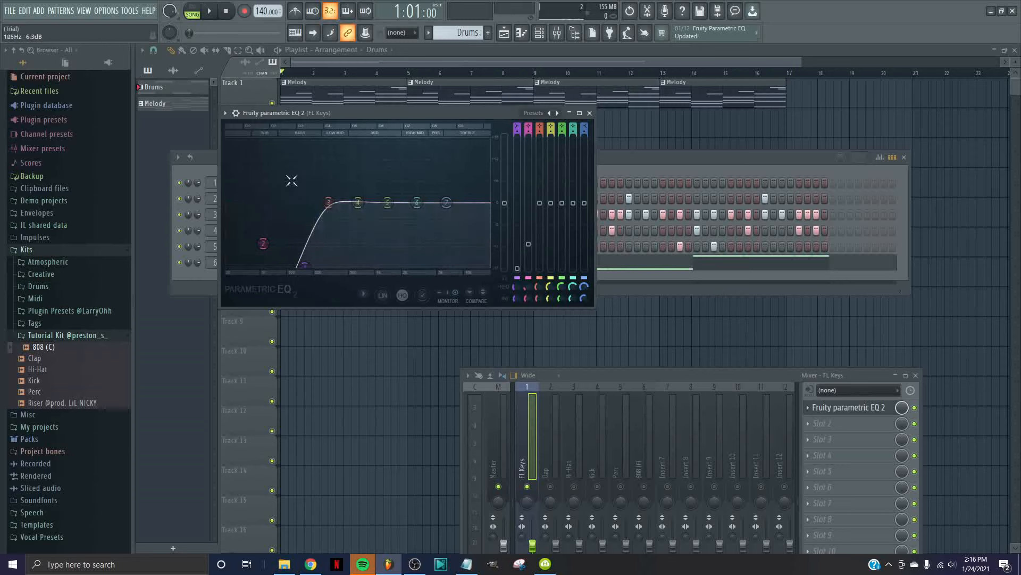
left_click_drag(394, 113, 375, 95)
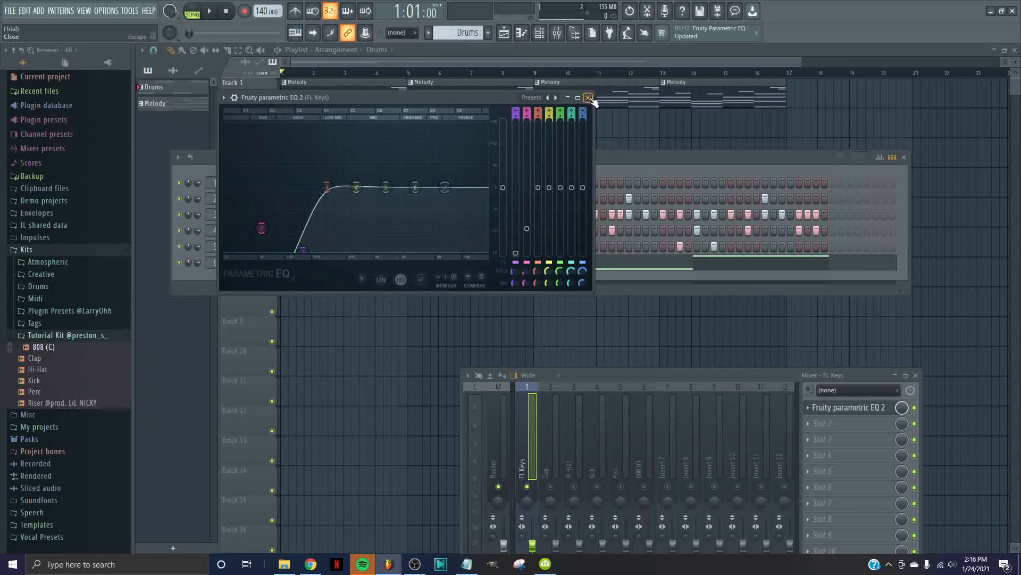
Try boosting EQ band 5 on FL Keys while the song plays, and reset the band's level.
key("space")
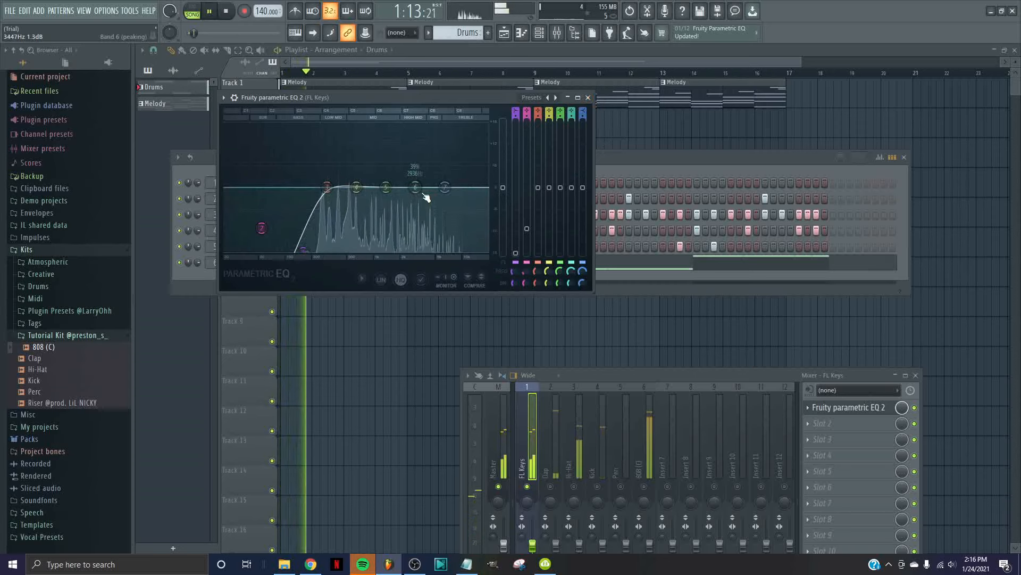
mouse_move(386, 187)
left_mouse_down()
mouse_move(384, 133)
mouse_move(370, 126)
mouse_move(347, 143)
mouse_move(343, 158)
mouse_move(385, 171)
left_mouse_up()
right_click(385, 173)
left_click(391, 187)
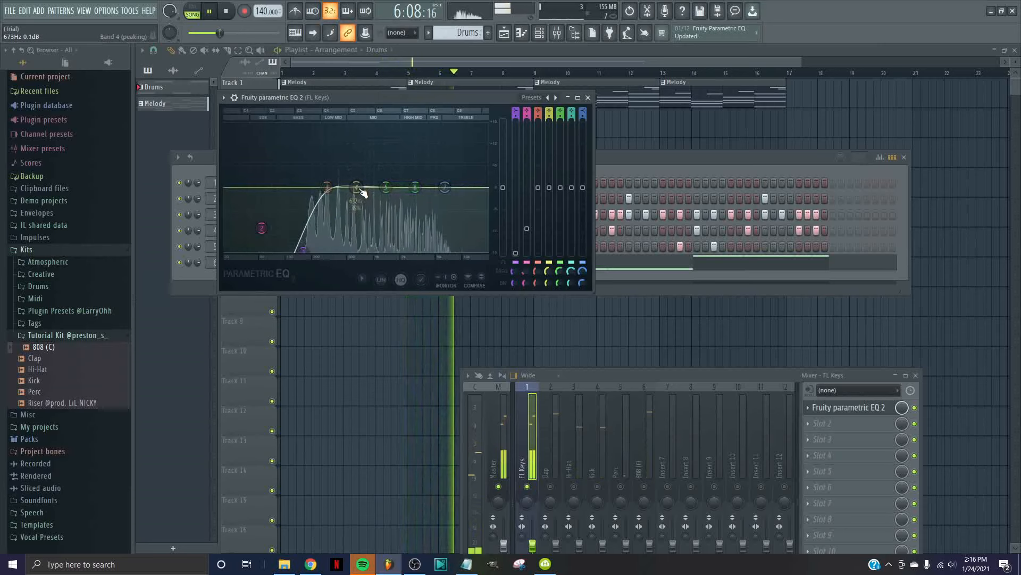
Boost EQ band 4 slightly on FL Keys, stop playback with the EQ closed and move the mixer back into view.
left_click_drag(357, 188, 357, 176)
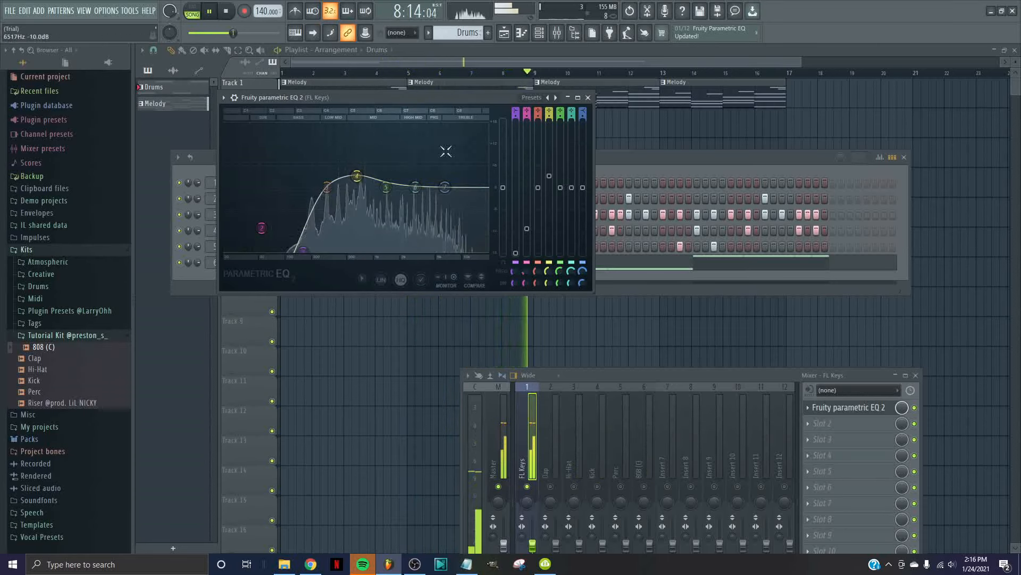
key("space")
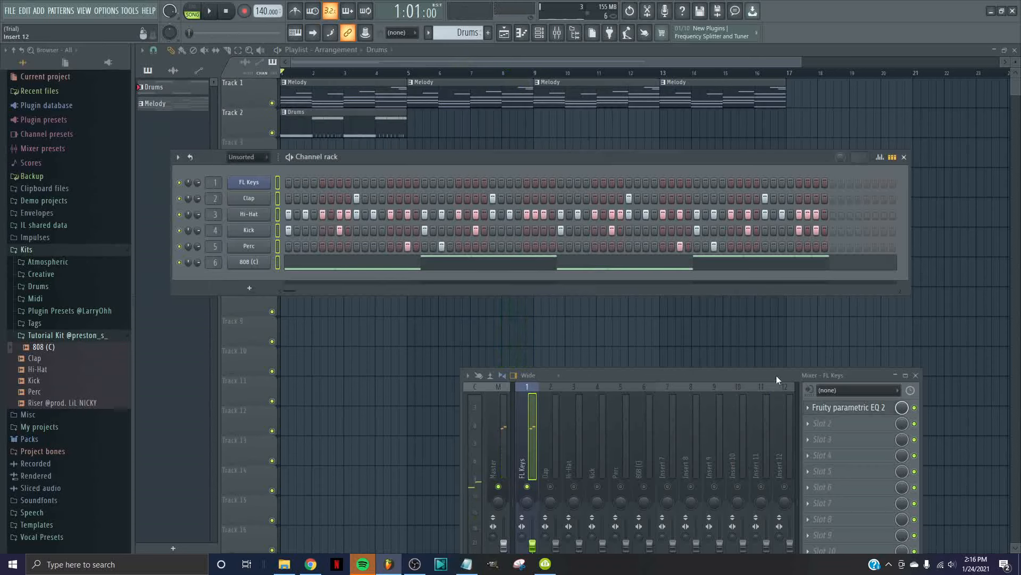
left_click_drag(776, 376, 671, 252)
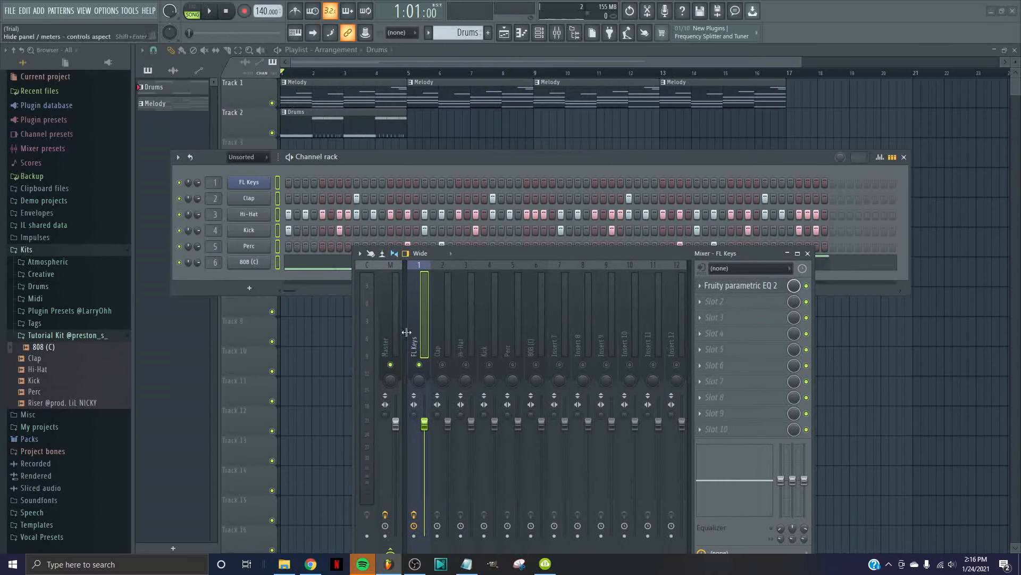
Try Fruity Flanger in slot 2 of FL Keys with its rate at 1.01310 Hz during playback, and hide its window.
left_click(729, 303)
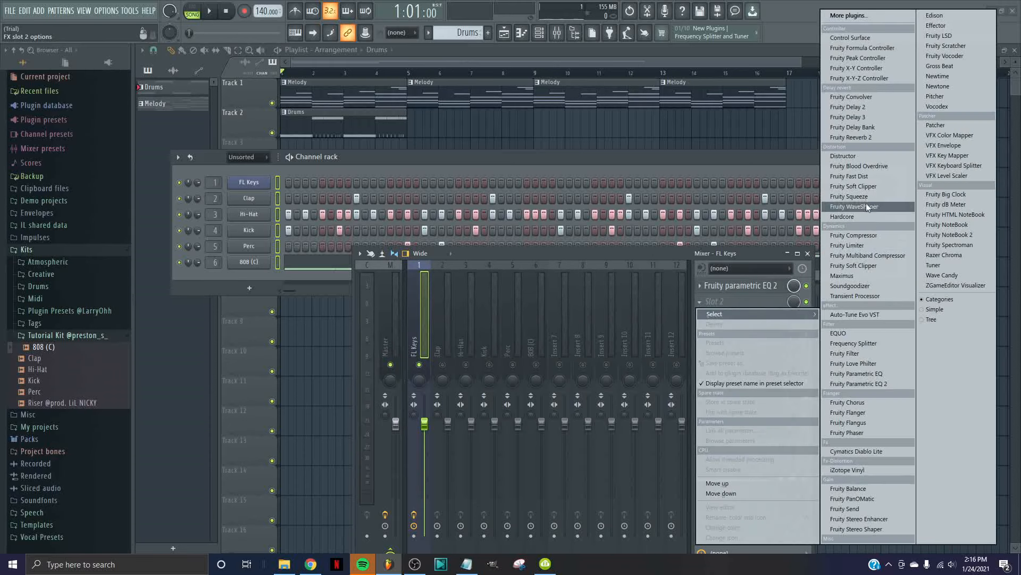
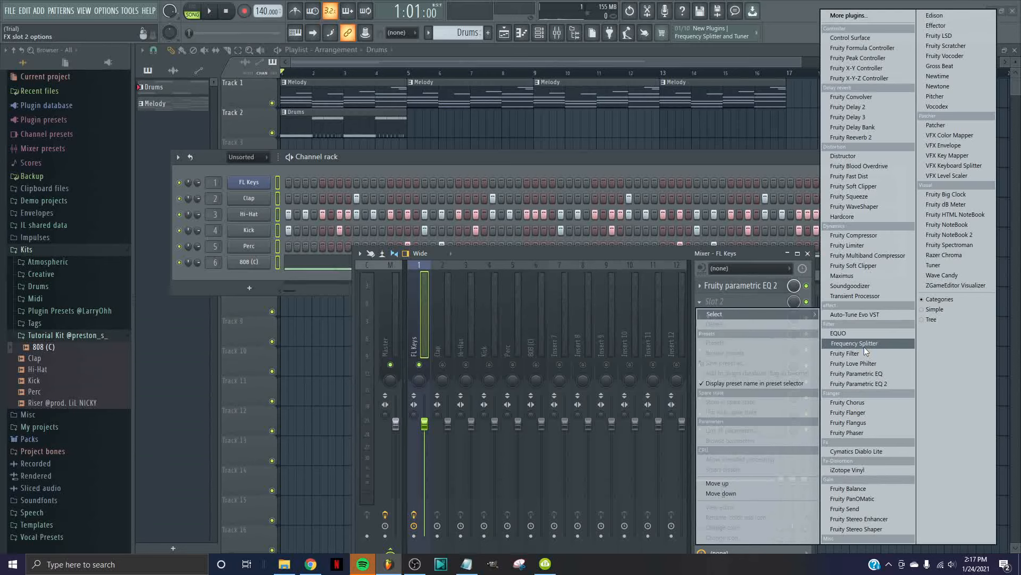
left_click(865, 410)
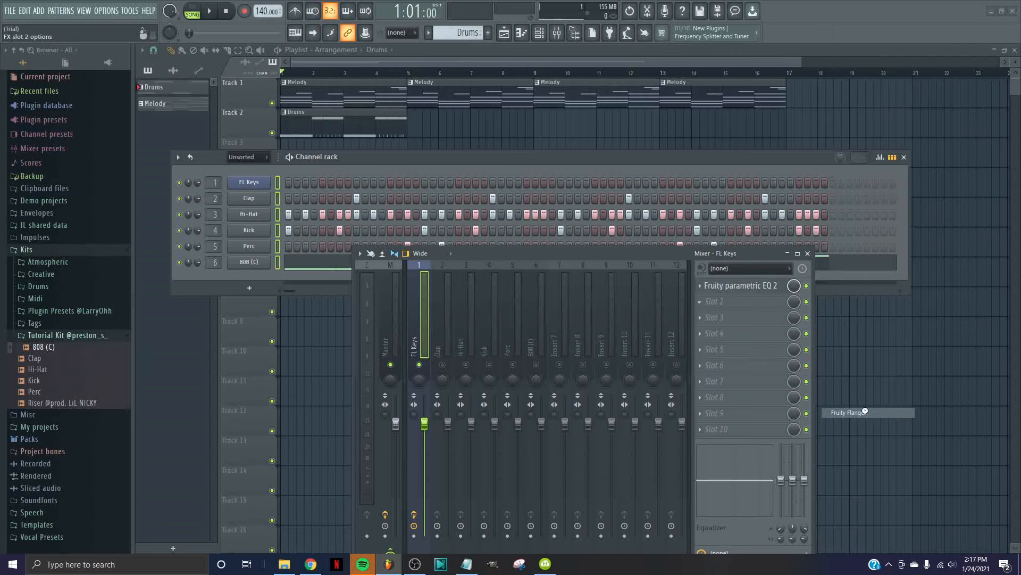
key("space")
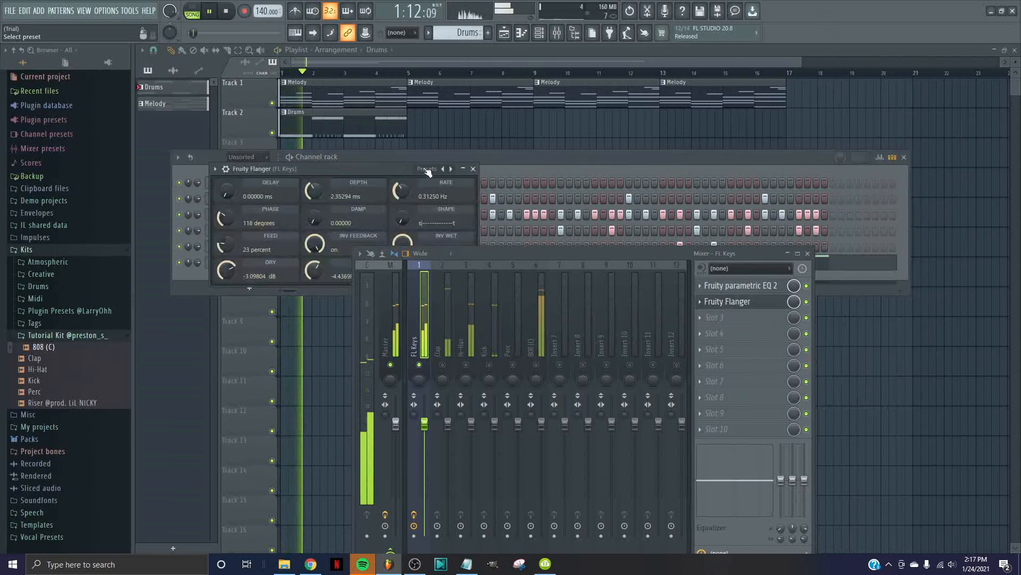
left_click_drag(400, 190, 400, 162)
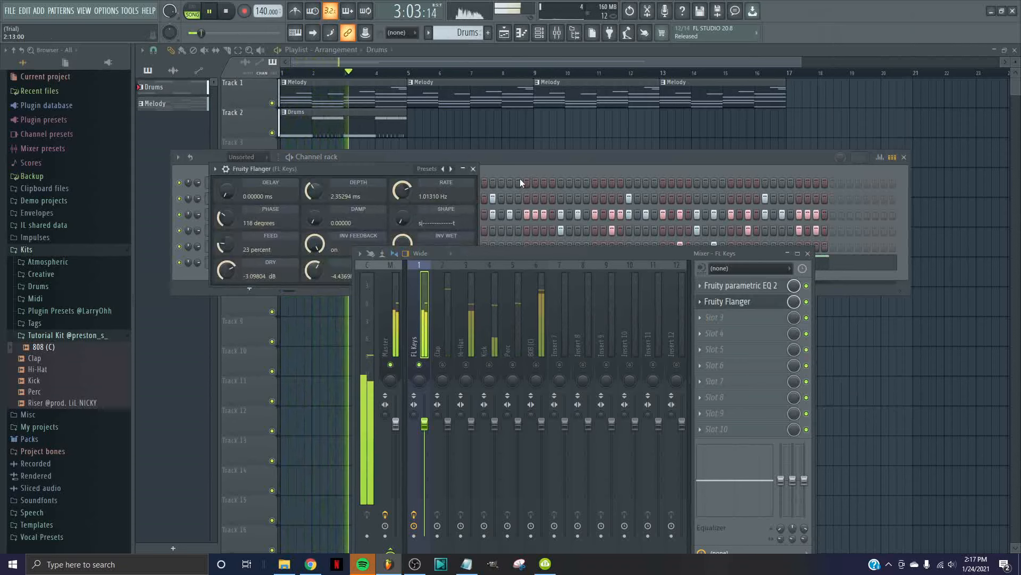
left_click(463, 170)
key("space")
Replace Fruity Flanger in slot 2 of the FL Keys track with Auto-Tune Evo VST.
left_click(701, 303)
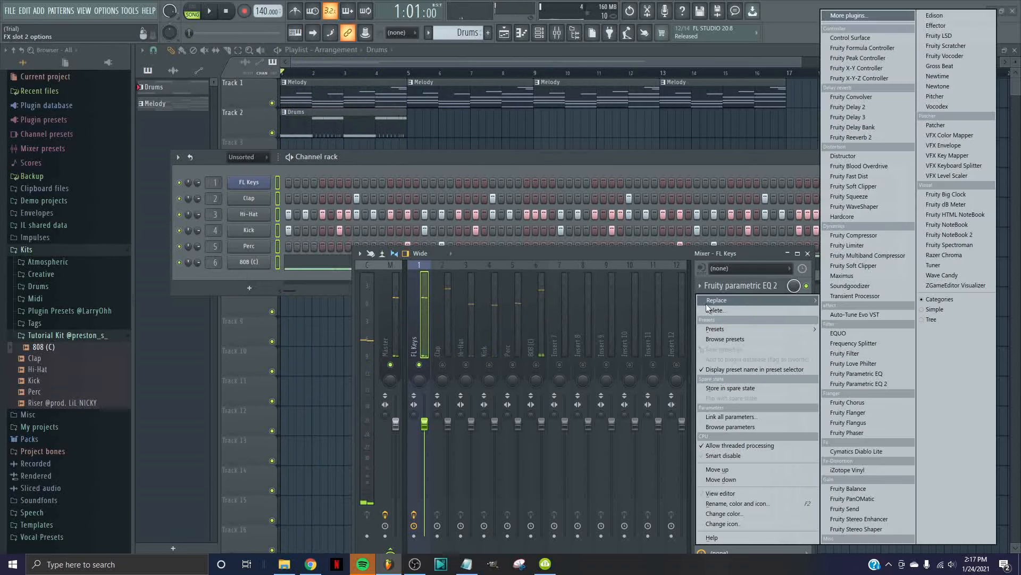
left_click(864, 315)
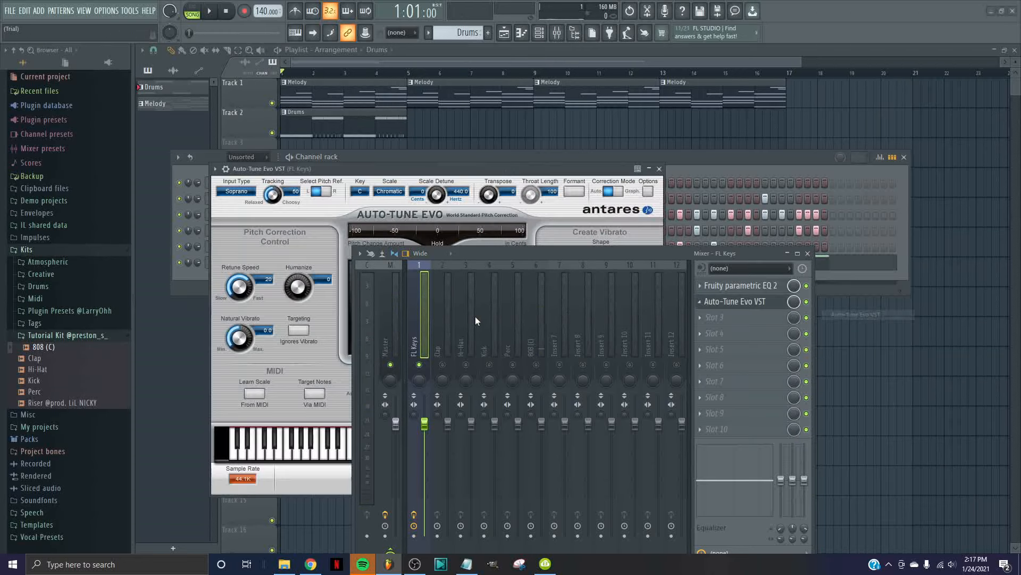
Try Auto-Tune Evo on FL Keys with retune speed 0 and key Db during playback, hide its window and stop the song.
left_click_drag(238, 284, 232, 66)
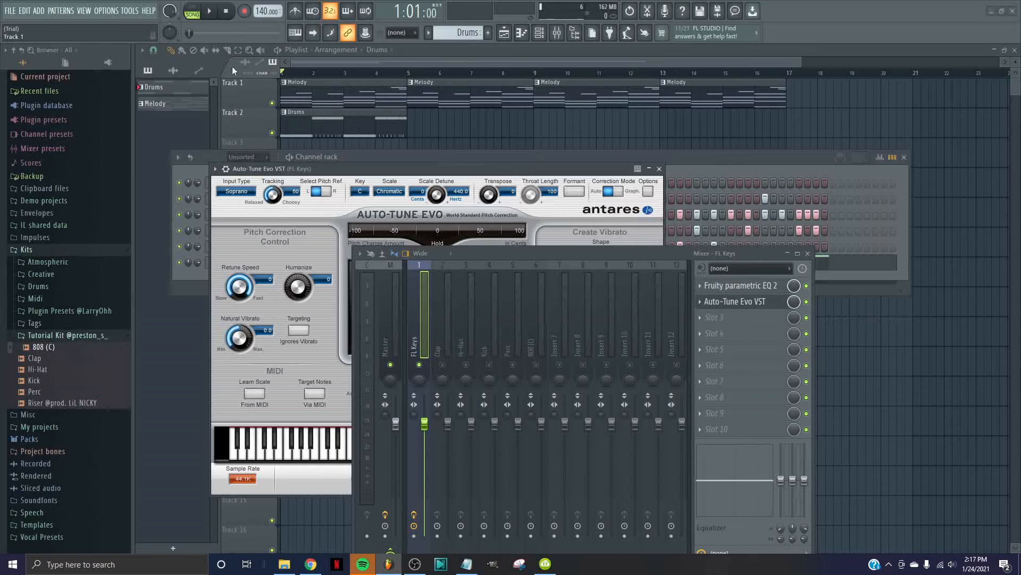
left_click(216, 15)
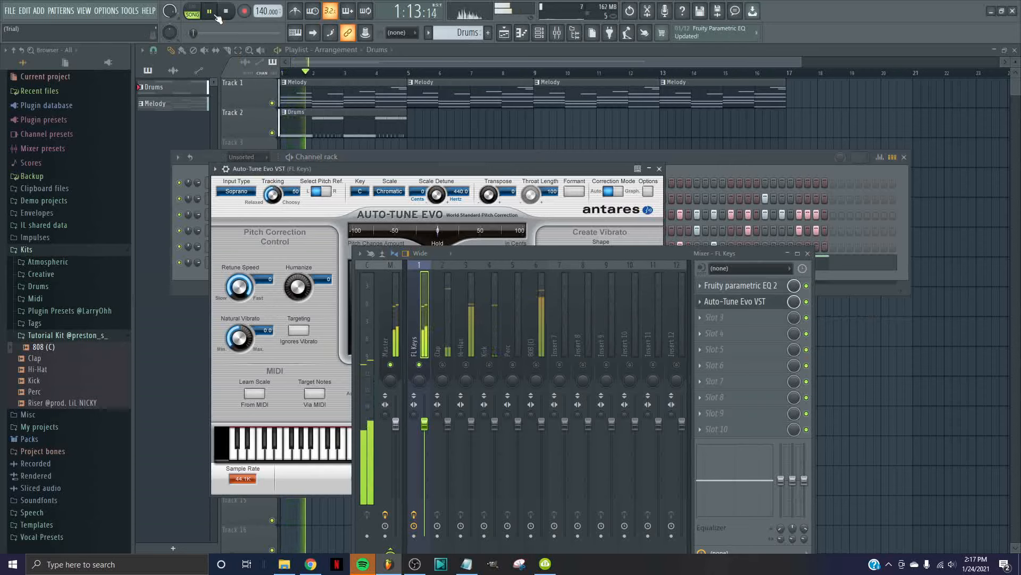
left_click(359, 190)
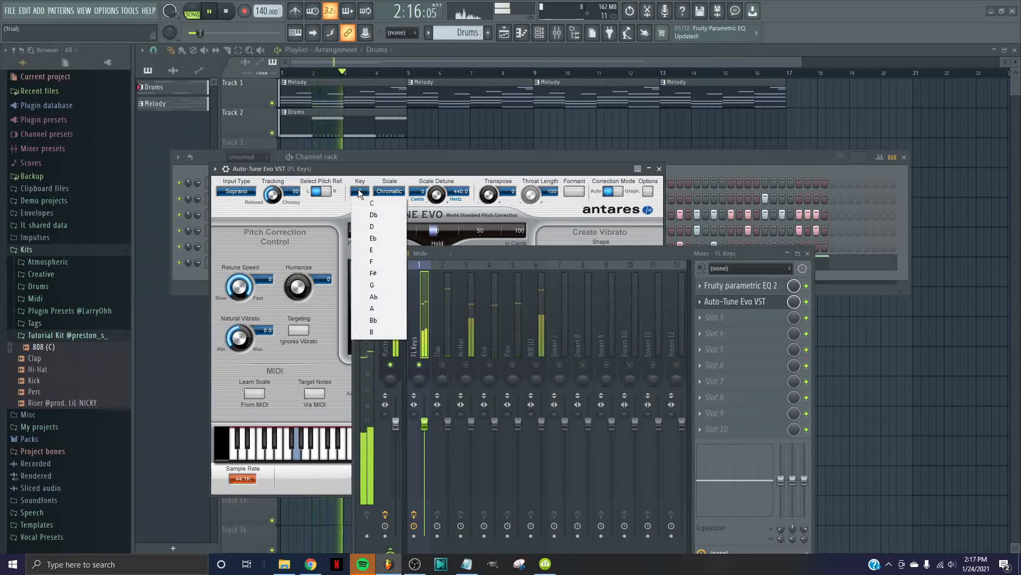
left_click(374, 215)
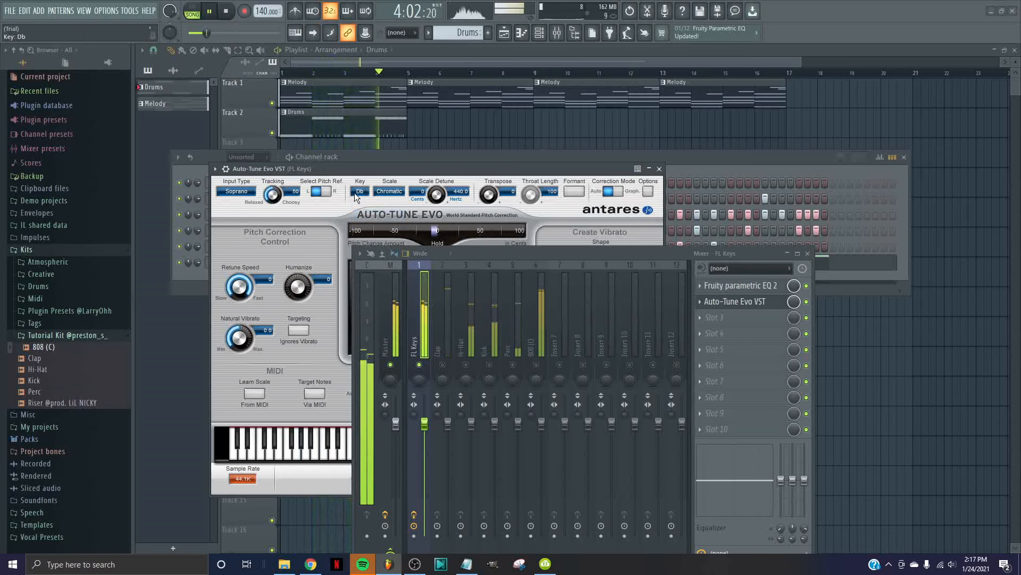
left_click(734, 301)
left_click(700, 301)
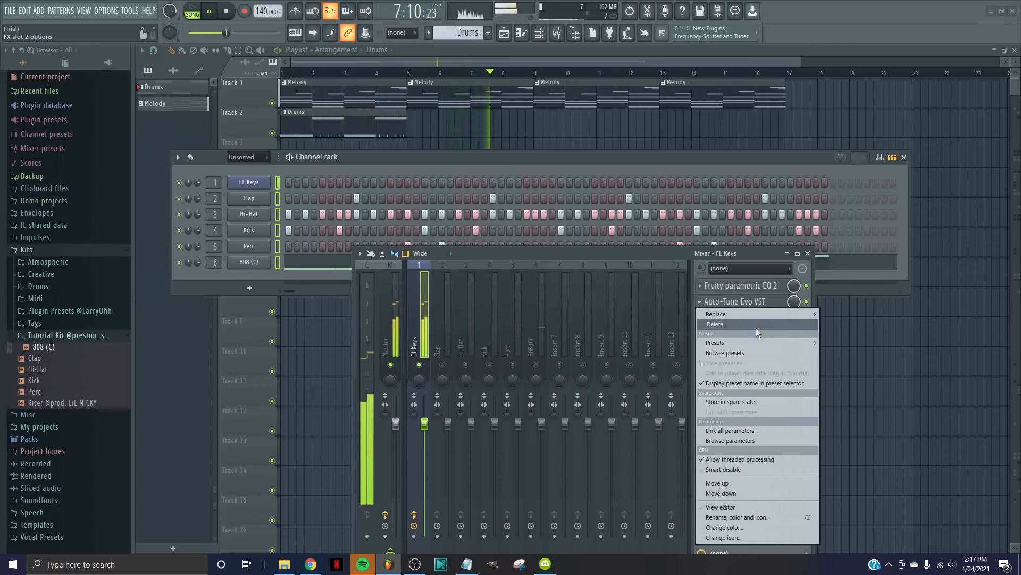
mouse_move(767, 313)
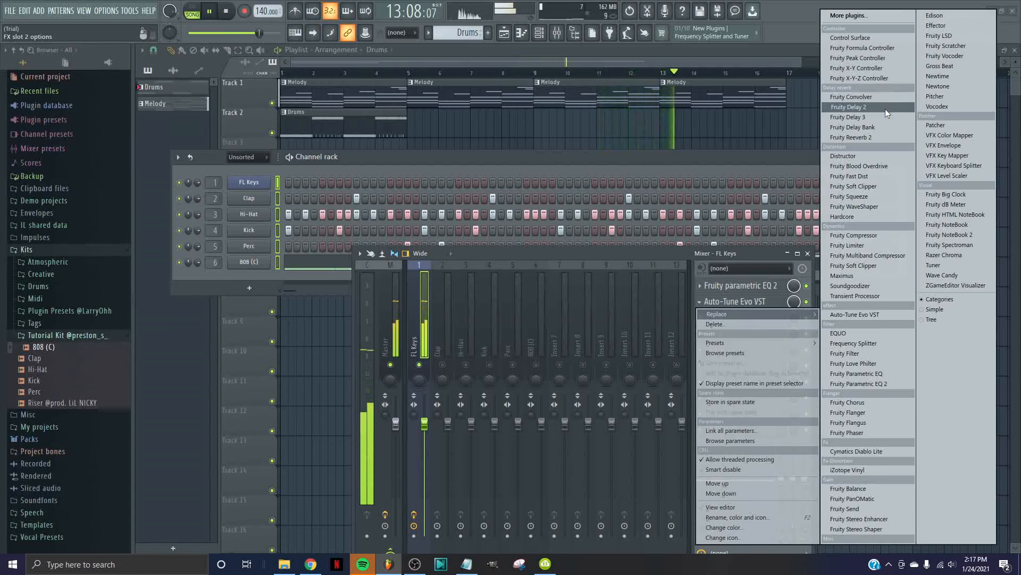
left_click(226, 10)
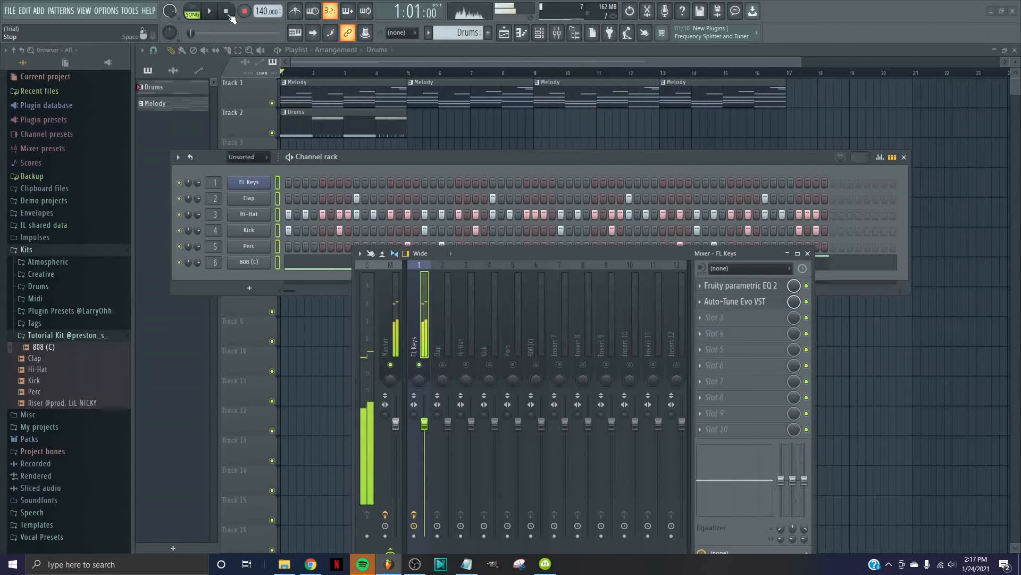
Replace Auto-Tune Evo VST in slot 2 of FL Keys with Fruity Reeverb 2 and move its window clear of the mixer.
left_click(700, 302)
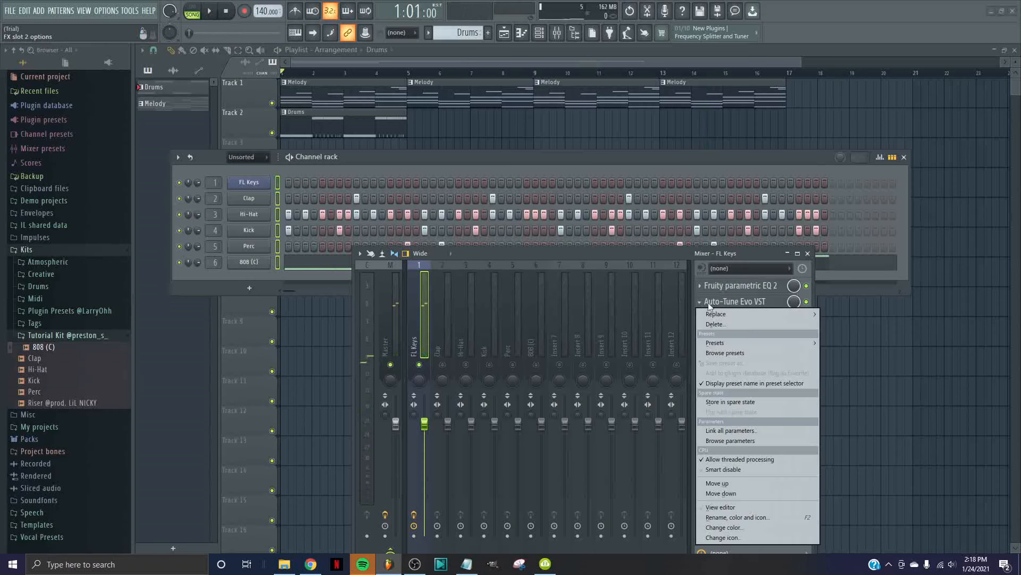
mouse_move(732, 314)
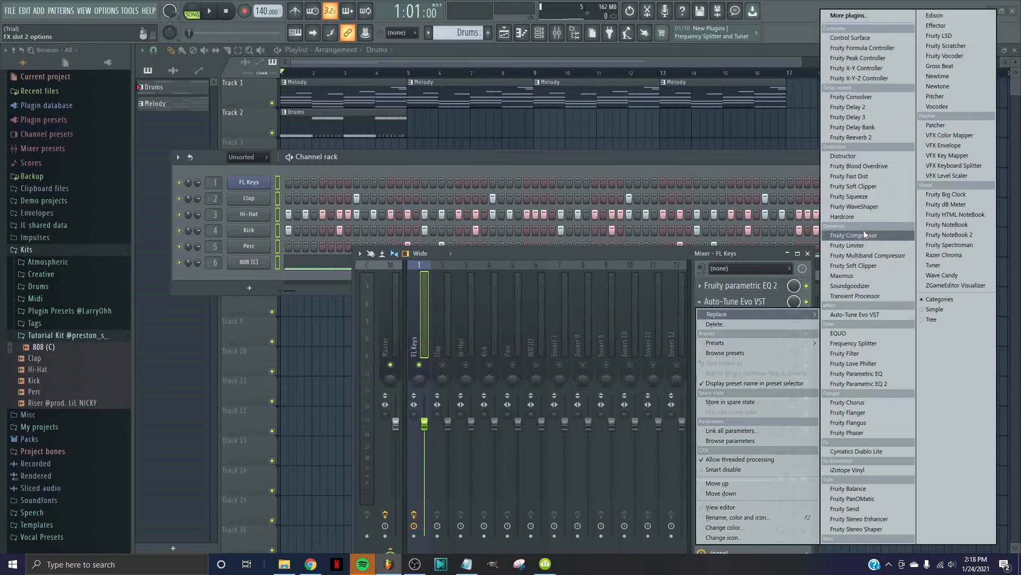
left_click(857, 135)
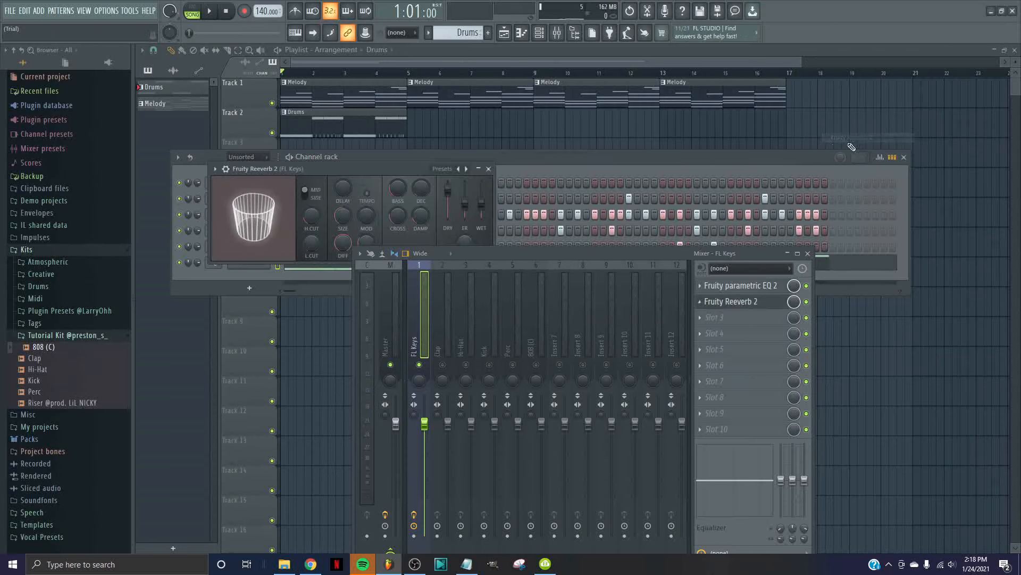
left_click_drag(406, 170, 400, 101)
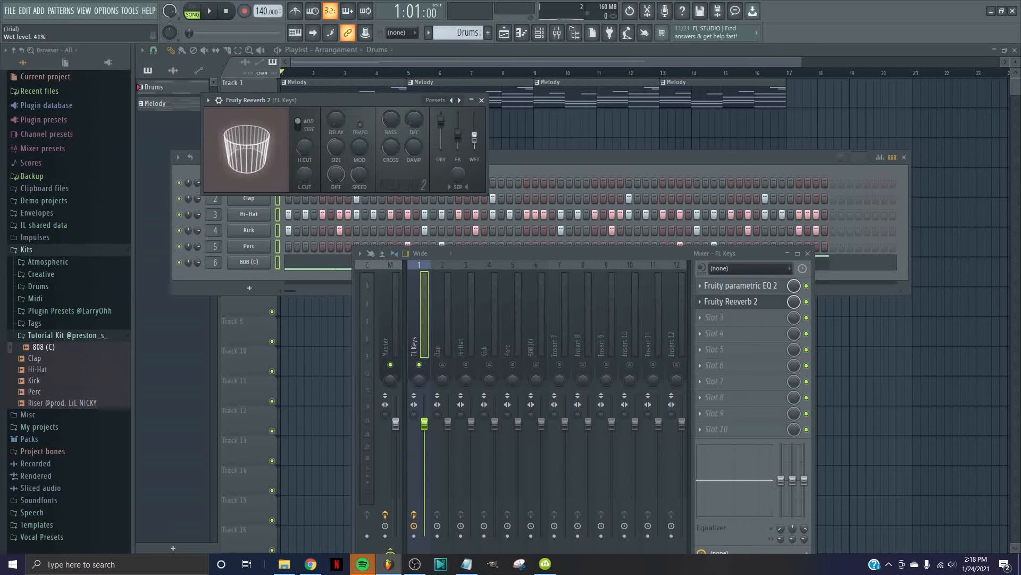
Try Fruity Reeverb 2's wet level at 125% during playback, stop the song and reset the wet level.
key("space")
left_click_drag(475, 138, 475, 113)
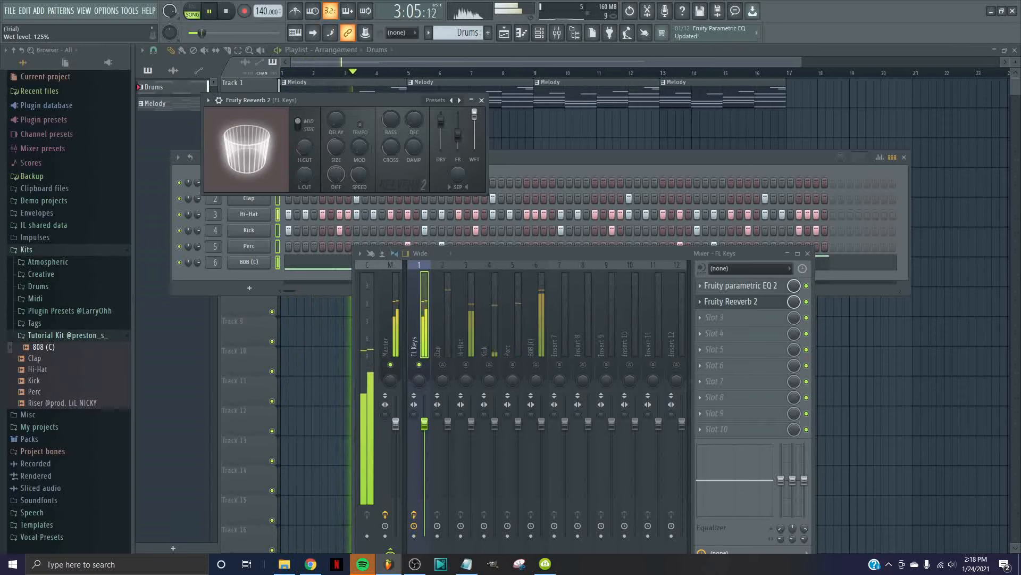
key("space")
right_click(477, 137)
left_click(479, 139)
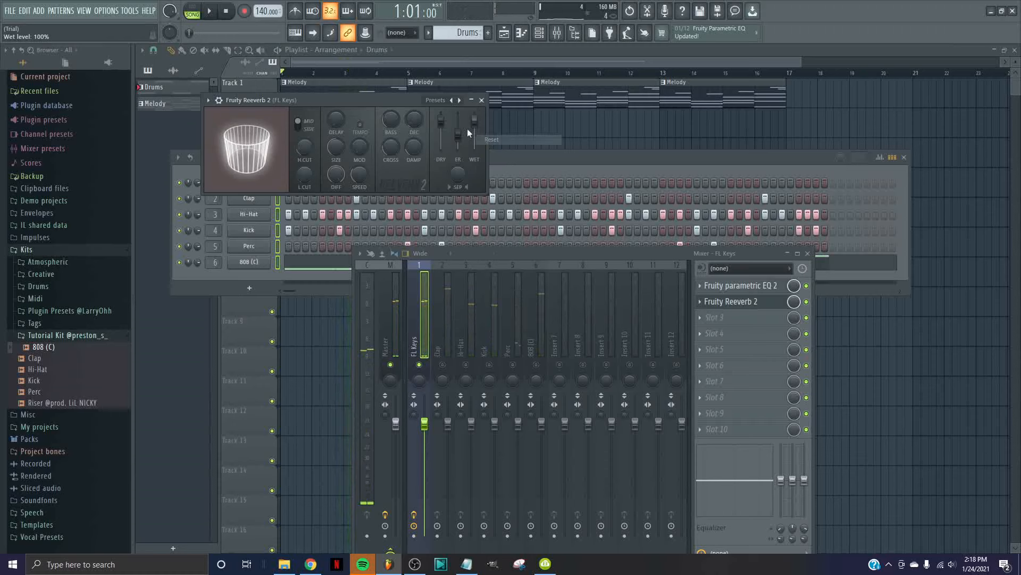
Try the Cathedral preset with a 70% wet level during playback, reset the wet level and return to the Default preset.
left_click(438, 101)
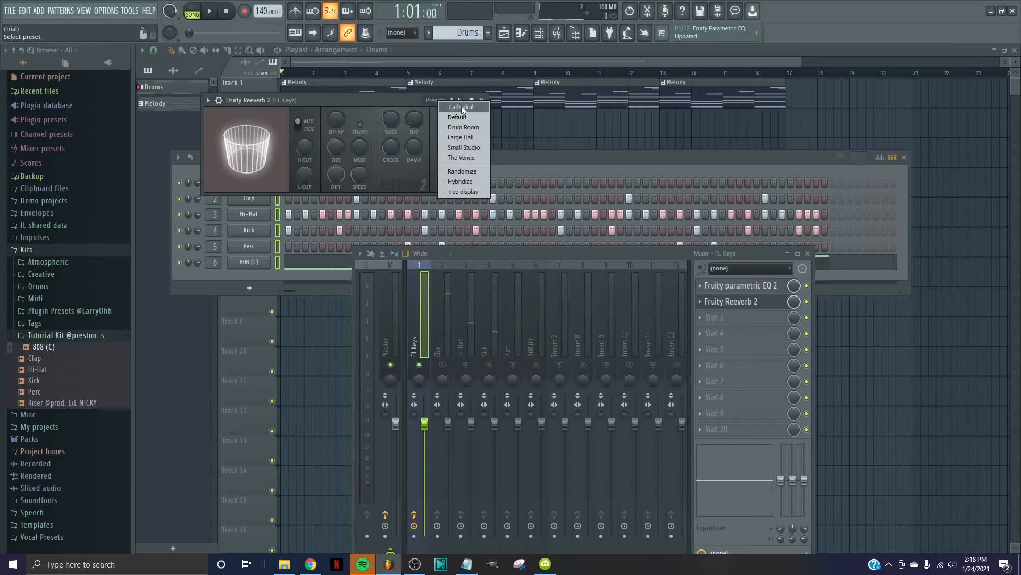
left_click(464, 107)
key("space")
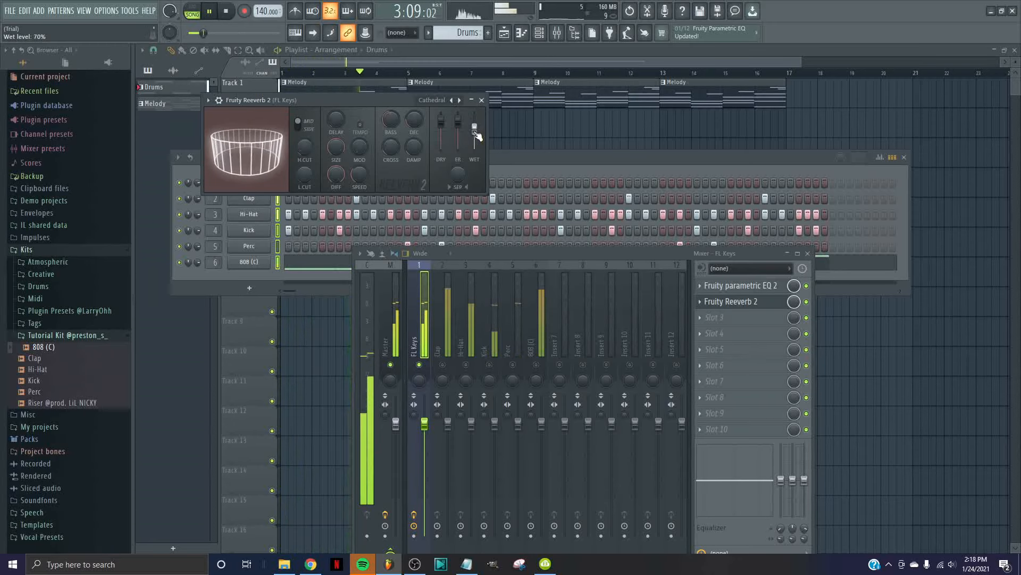
key("space")
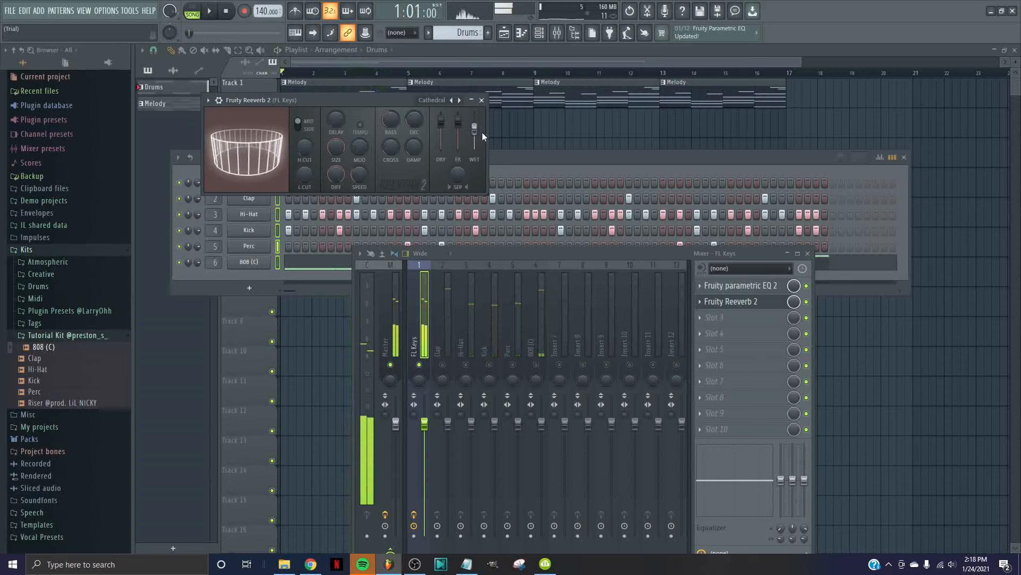
right_click(476, 131)
left_click(481, 133)
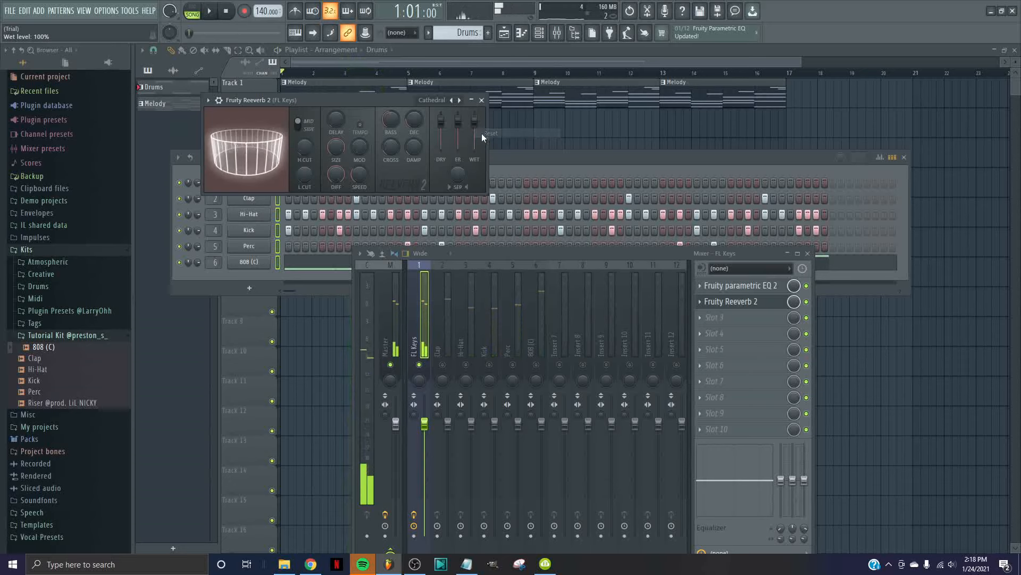
left_click(434, 105)
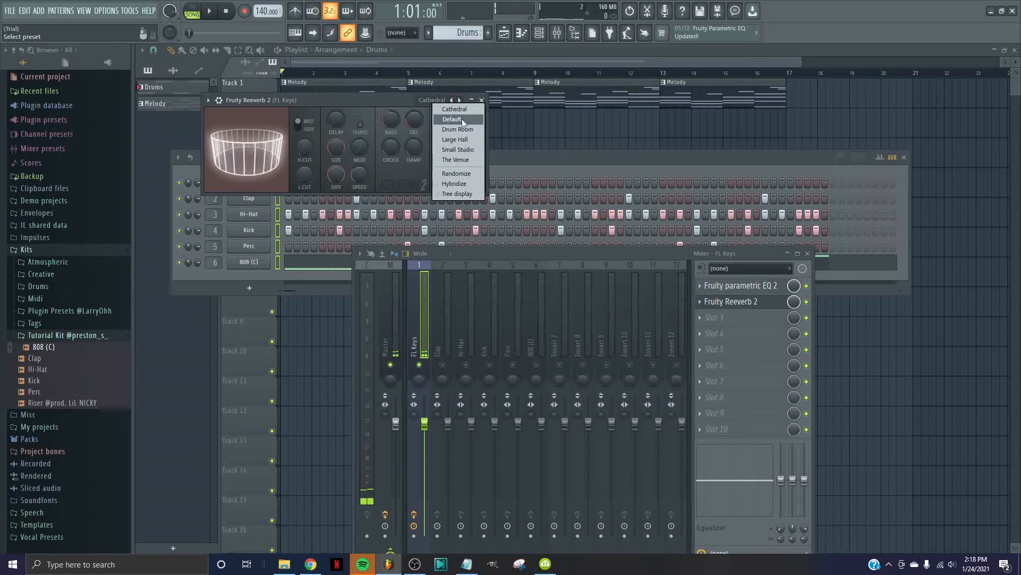
left_click(461, 119)
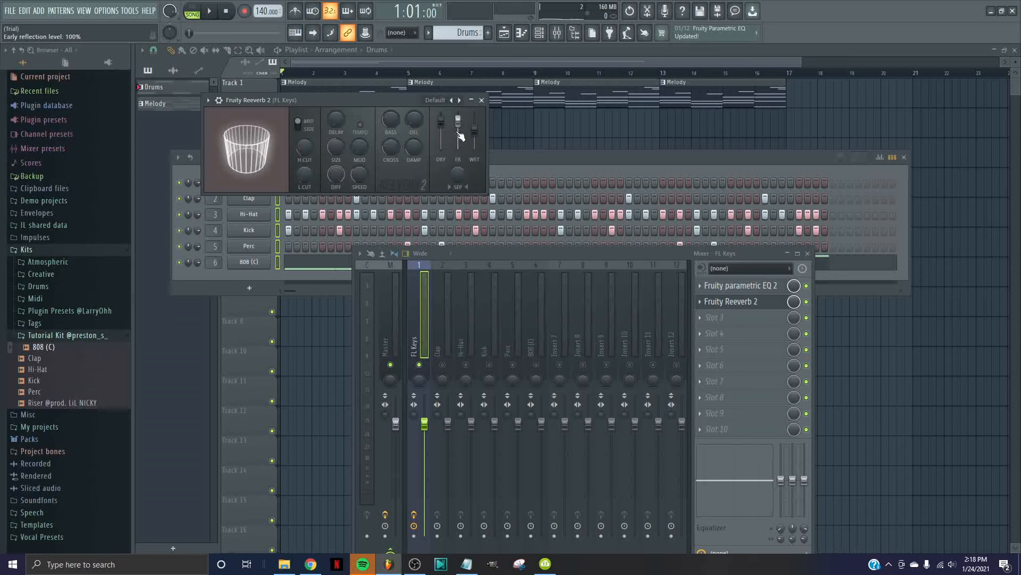
Try a 24% wet level and a larger room size during playback, reload the Default preset and stop the song.
key("space")
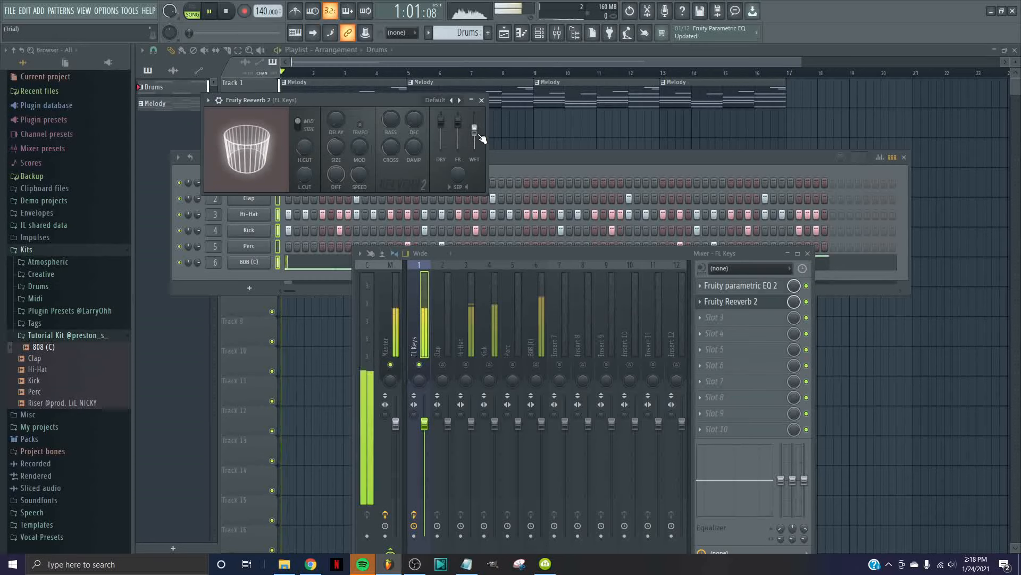
left_click_drag(475, 131, 475, 144)
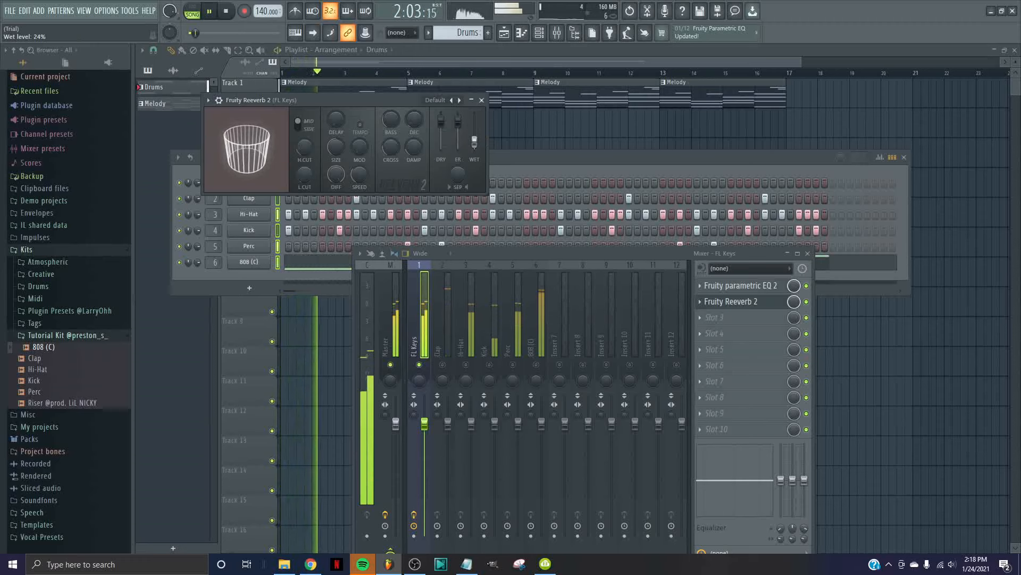
left_click_drag(337, 149, 337, 135)
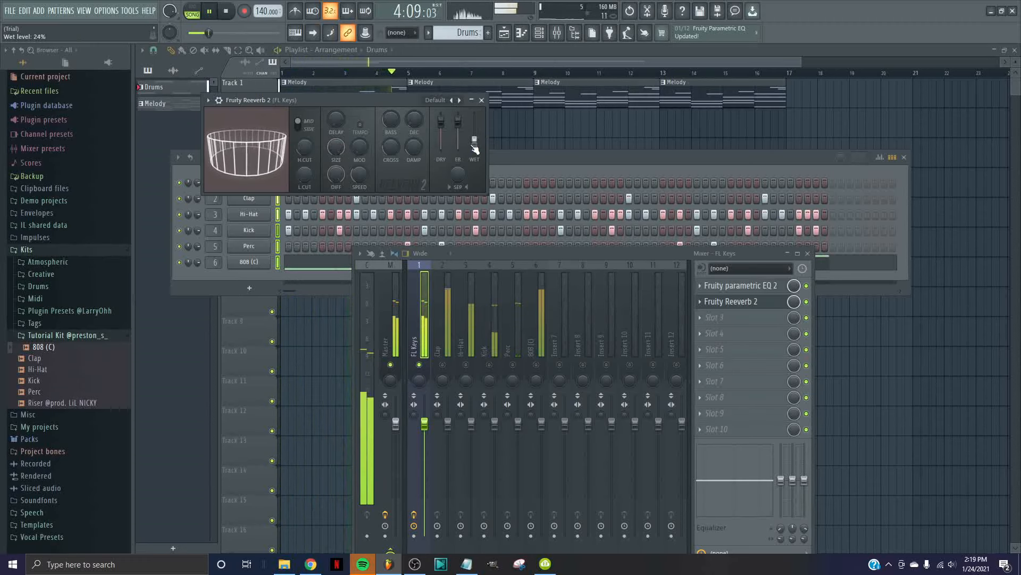
left_click(437, 101)
left_click(450, 118)
key("space")
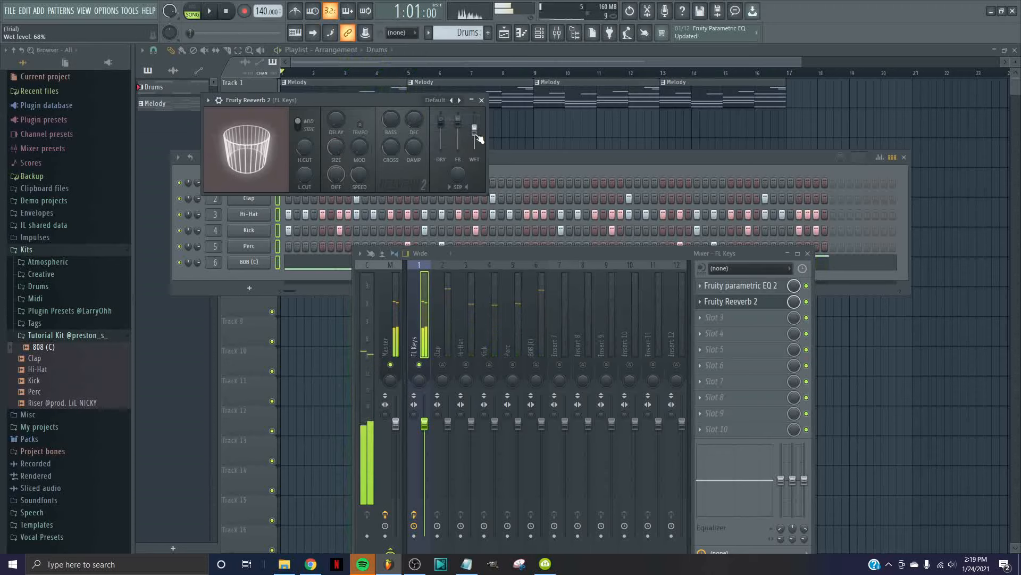
Lower the reverb's dry and early reflection levels to minimum, raise its wet level, audition it, increase the room size and close the plugin.
left_click_drag(458, 119, 458, 202)
key("space")
key("space")
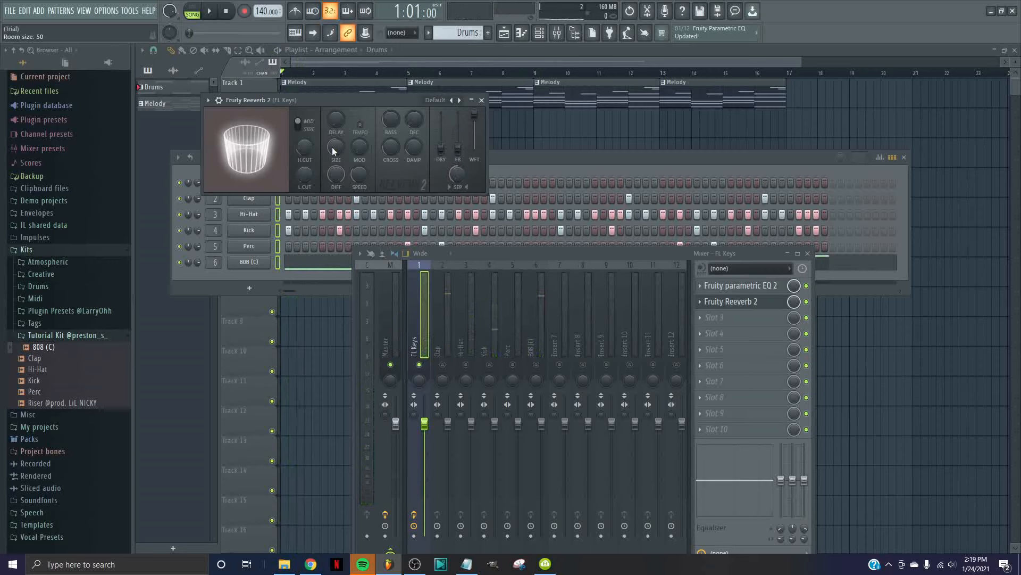
left_click_drag(334, 148, 333, 118)
left_click(482, 100)
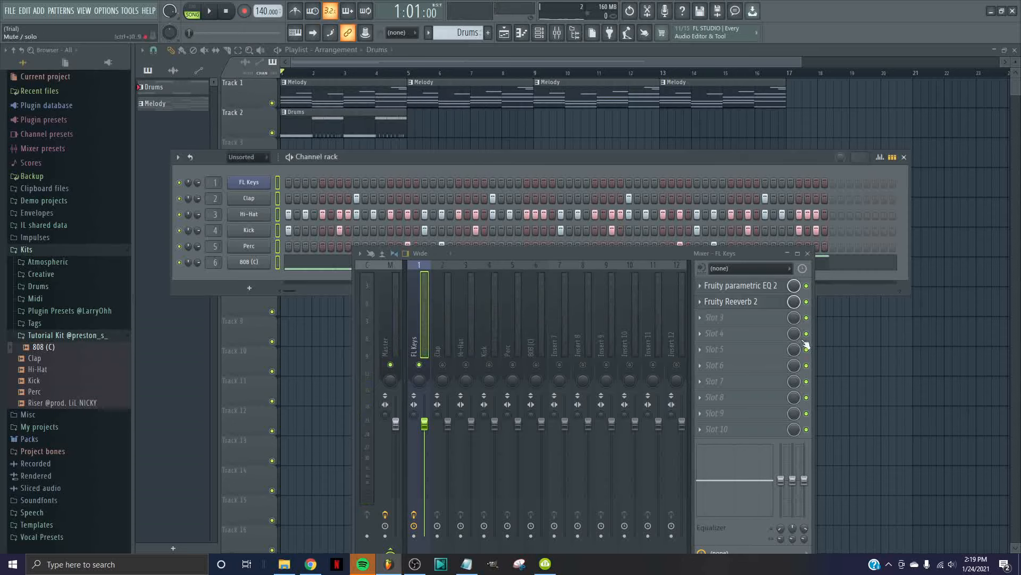
Compare the slot 2 reverb mix level at 12% and 100% during playback, and leave it low with the song stopped.
left_click_drag(794, 301, 794, 319)
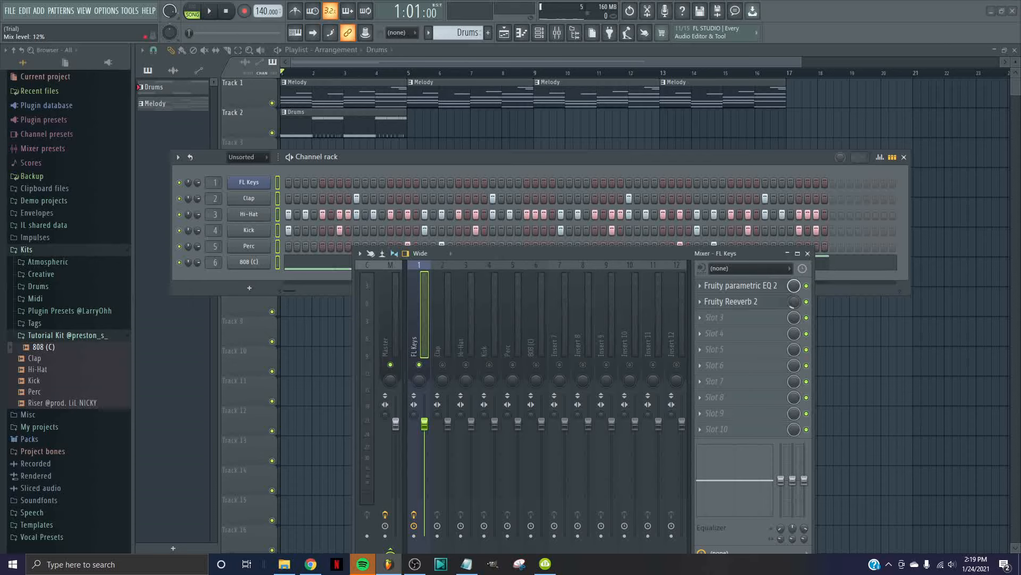
key("space")
left_click_drag(793, 302, 794, 255)
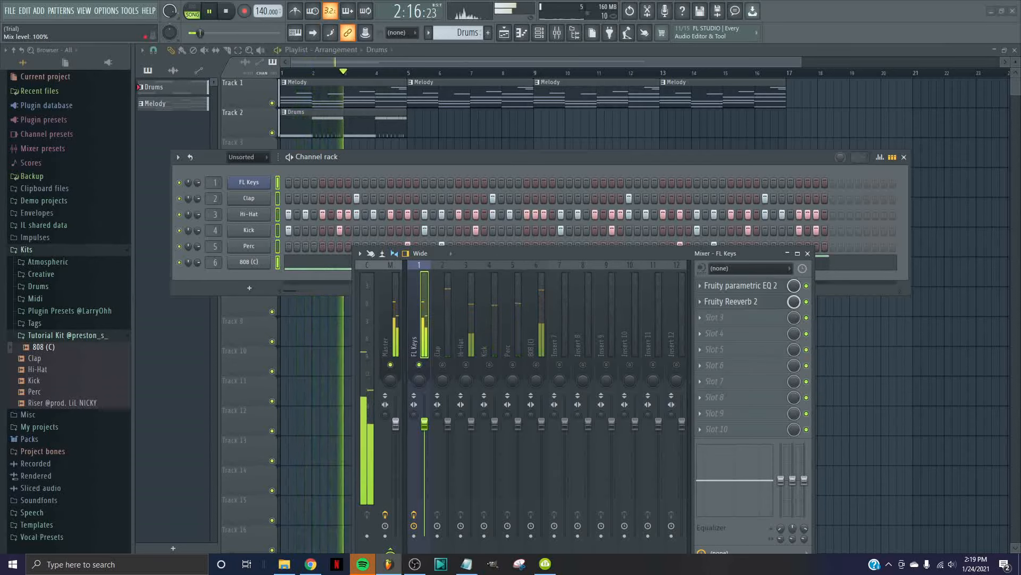
key("space")
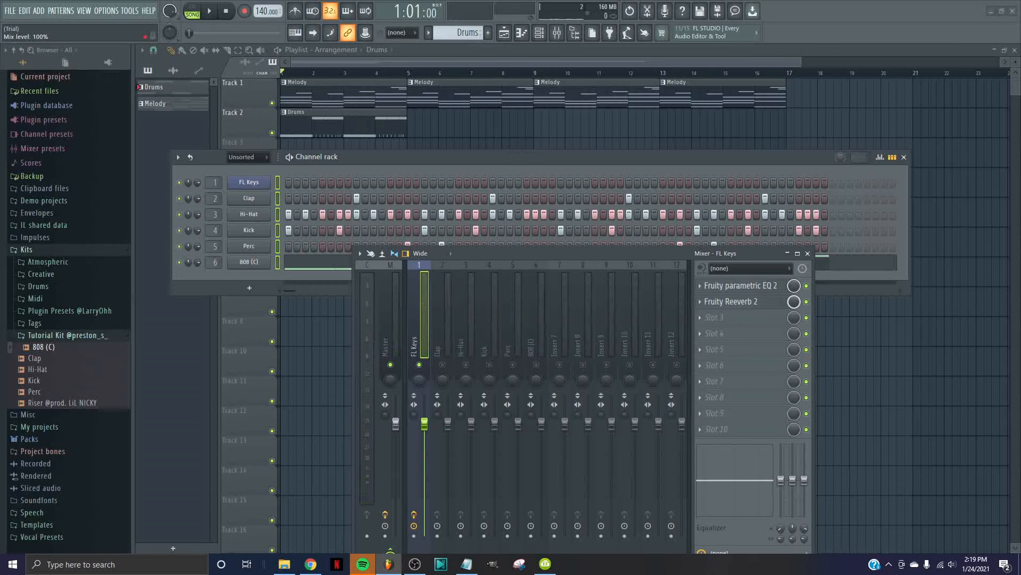
key("space")
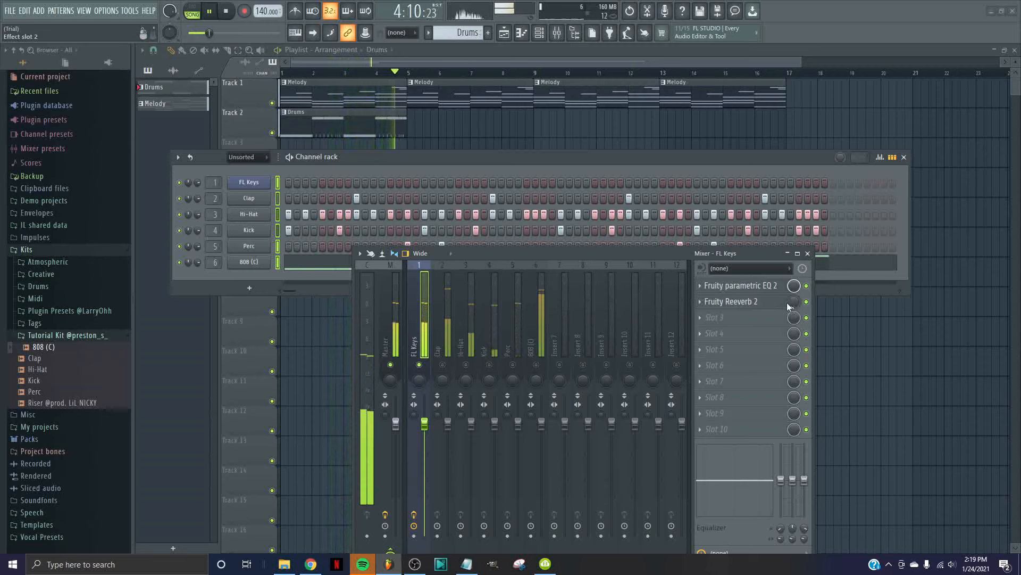
key("space")
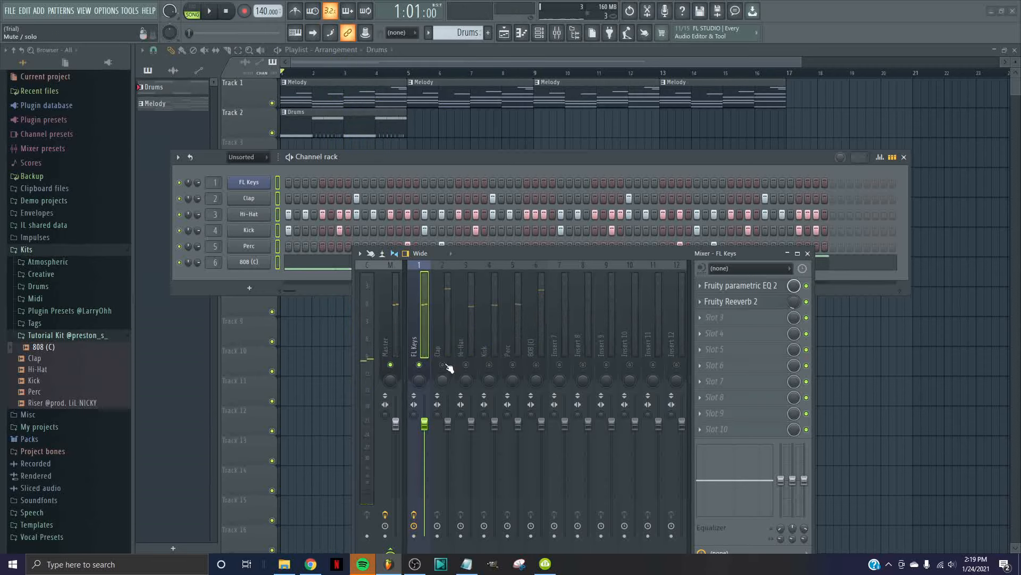
Unmute the Clap, Hi-Hat, Kick, Perc and 808 (C) mixer tracks.
left_click(442, 365)
left_click(466, 365)
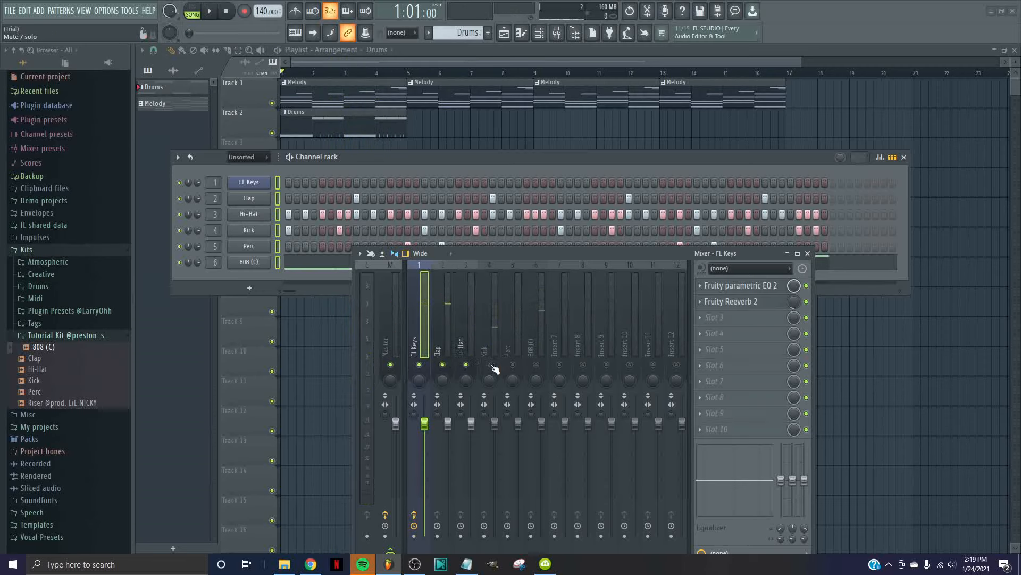
left_click(490, 364)
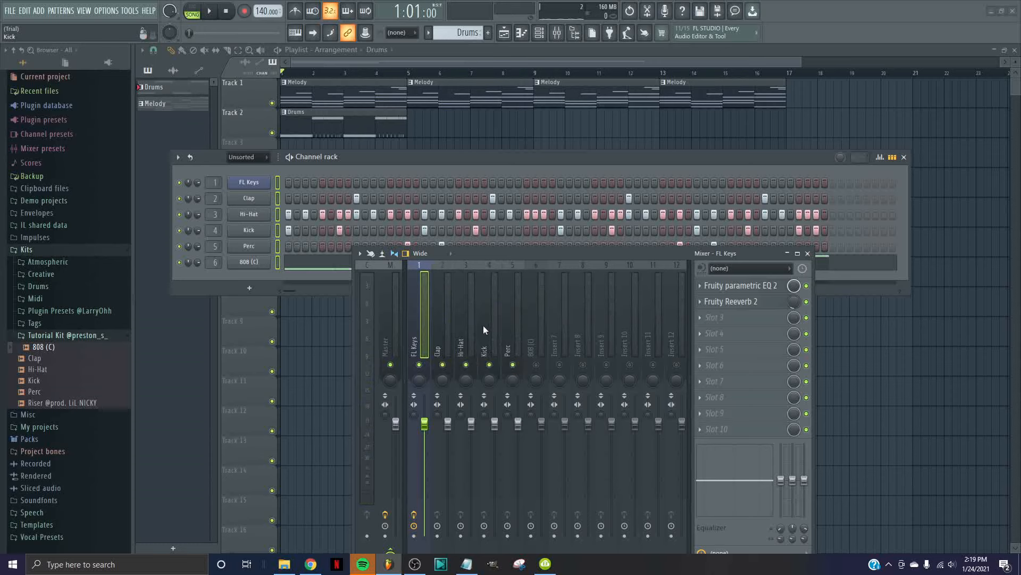
left_click(536, 364)
left_click(538, 320)
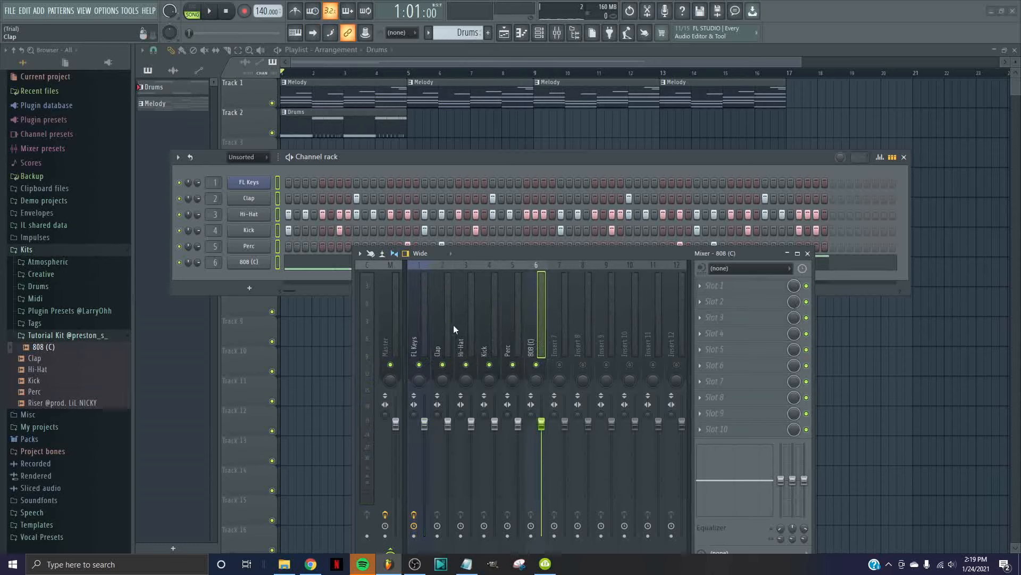
left_click(451, 323)
left_click(505, 319)
left_click(494, 318)
left_click(468, 318)
left_click(494, 318)
left_click(514, 318)
Add a Fruity WaveShaper to the Kick track, bend its curve upward at the midpoint, close it and audition the beat.
left_click(492, 322)
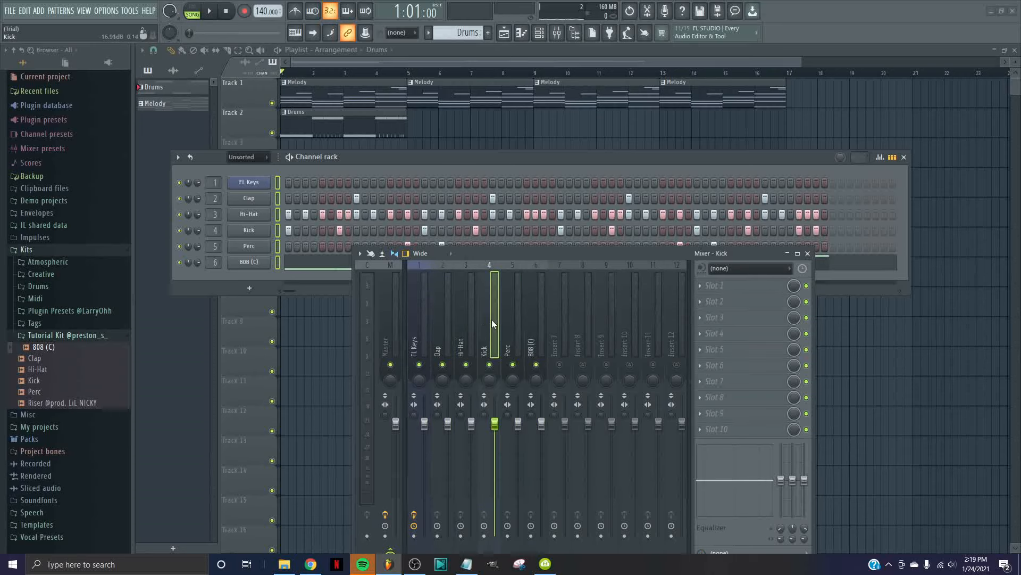
left_click(712, 286)
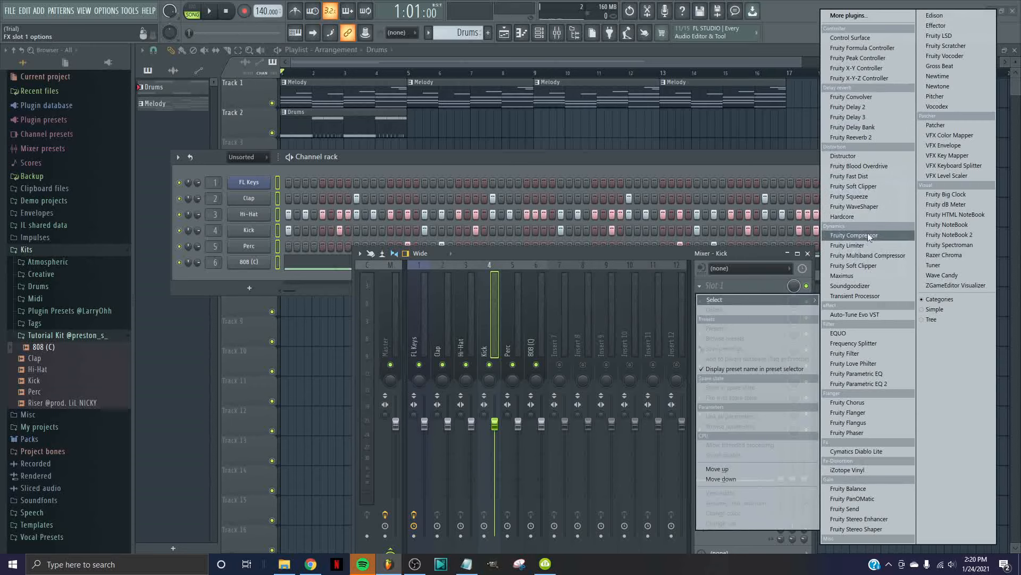
left_click(871, 206)
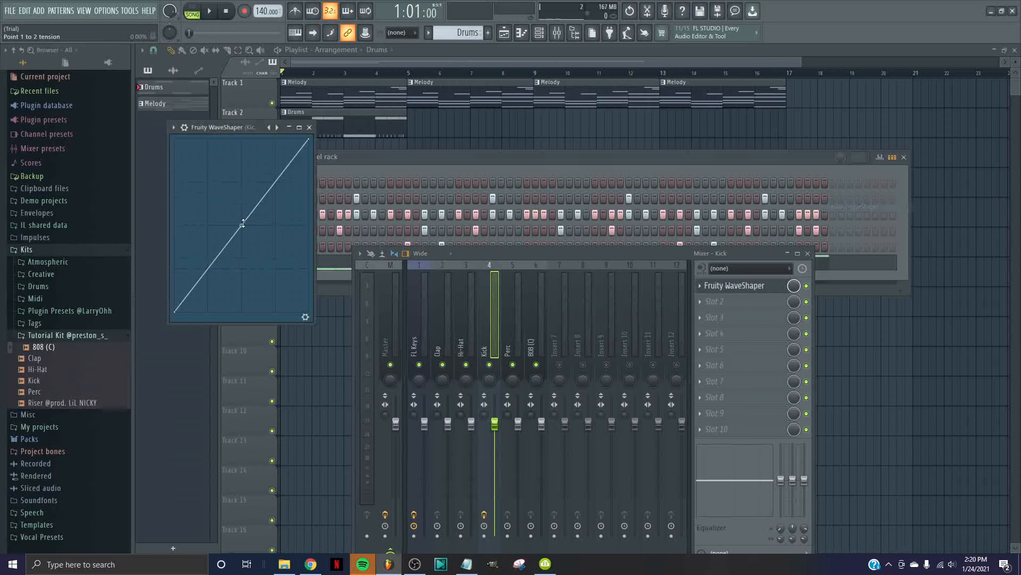
left_click_drag(242, 225, 241, 201)
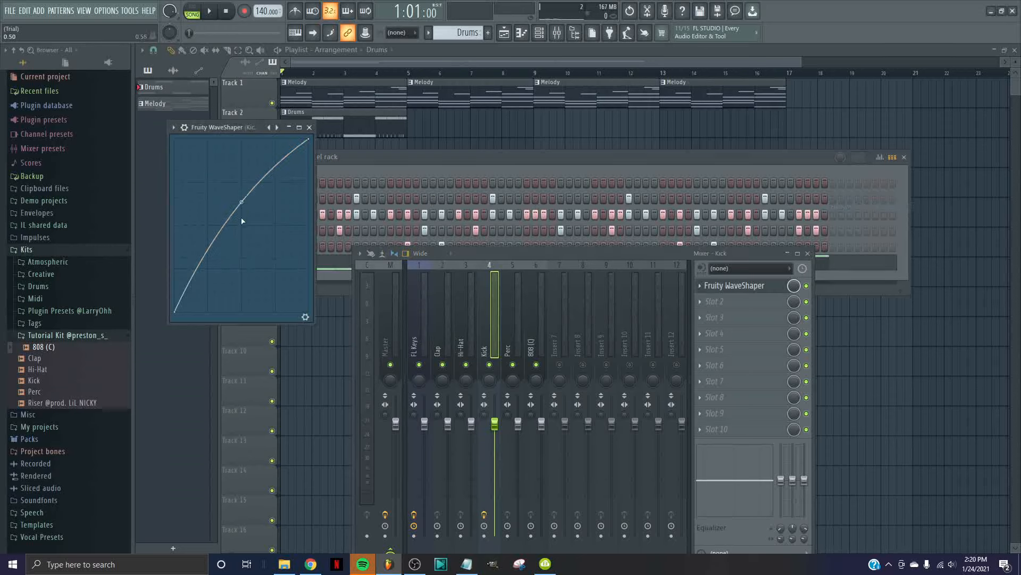
left_click(309, 127)
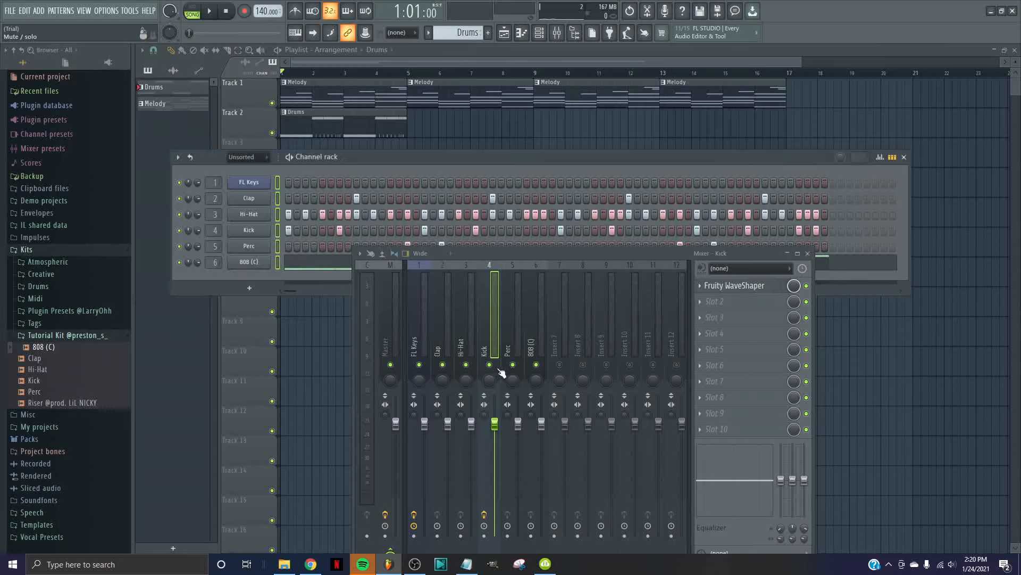
key("space")
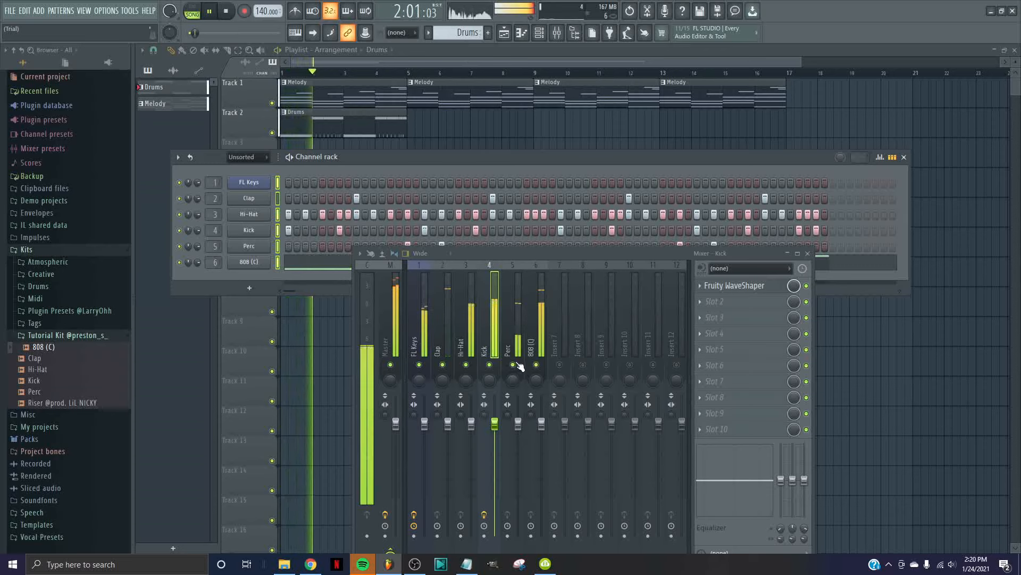
key("space")
Add a Fruity WaveShaper to the 808 (C) track, bend its curve upward at the midpoint and close the plugin.
left_click(536, 323)
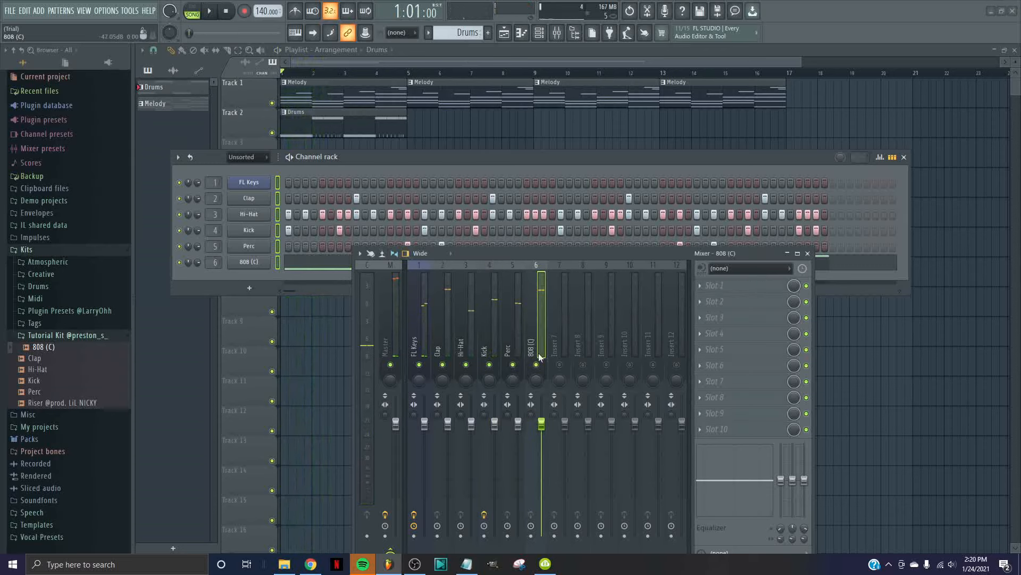
left_click(758, 284)
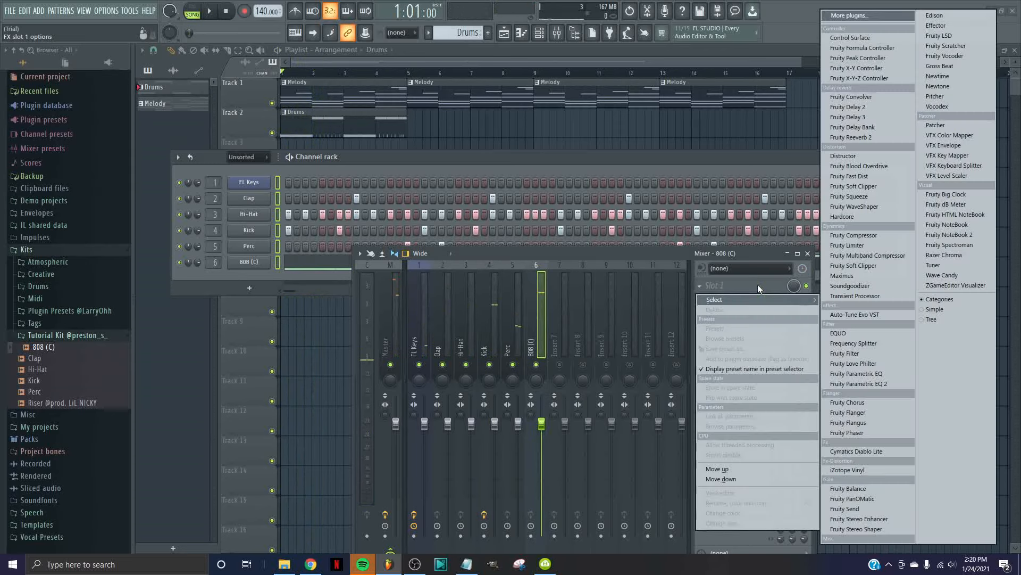
left_click(870, 206)
left_click_drag(299, 278, 297, 260)
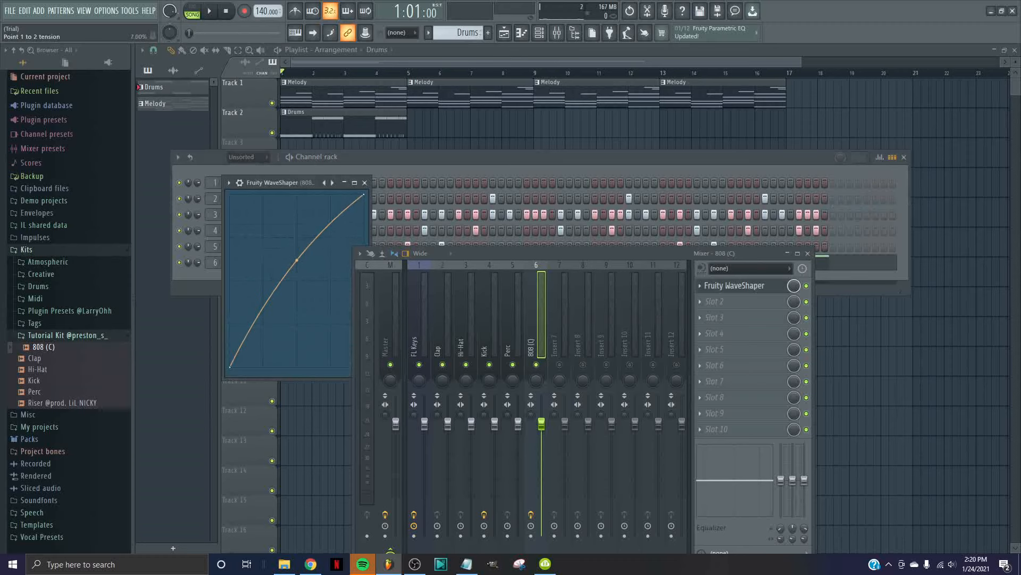
left_click(365, 182)
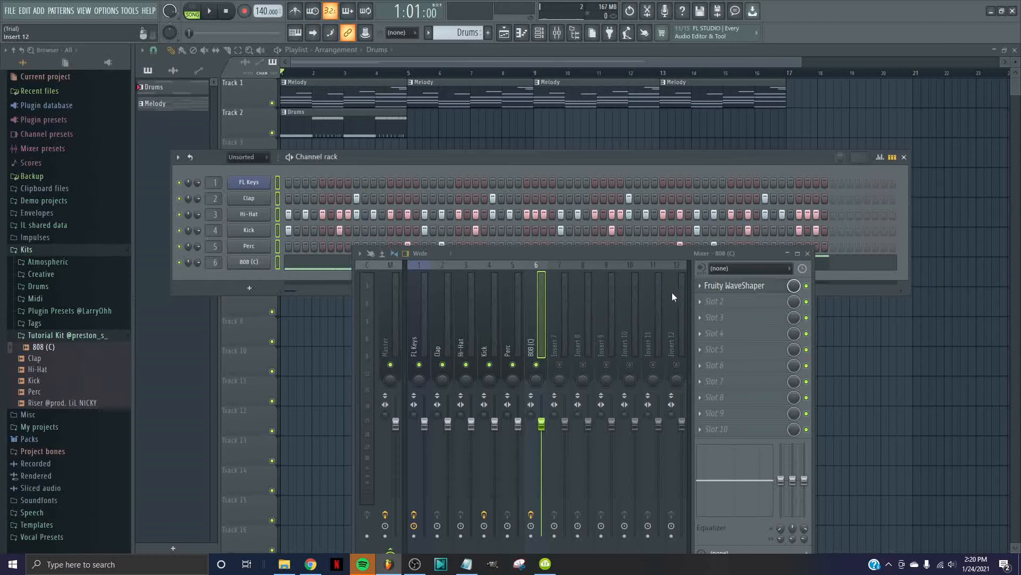
Add a Fruity Multiband Compressor in slot 2 of the 808 (C) track and load the Bass boost preset.
left_click(706, 312)
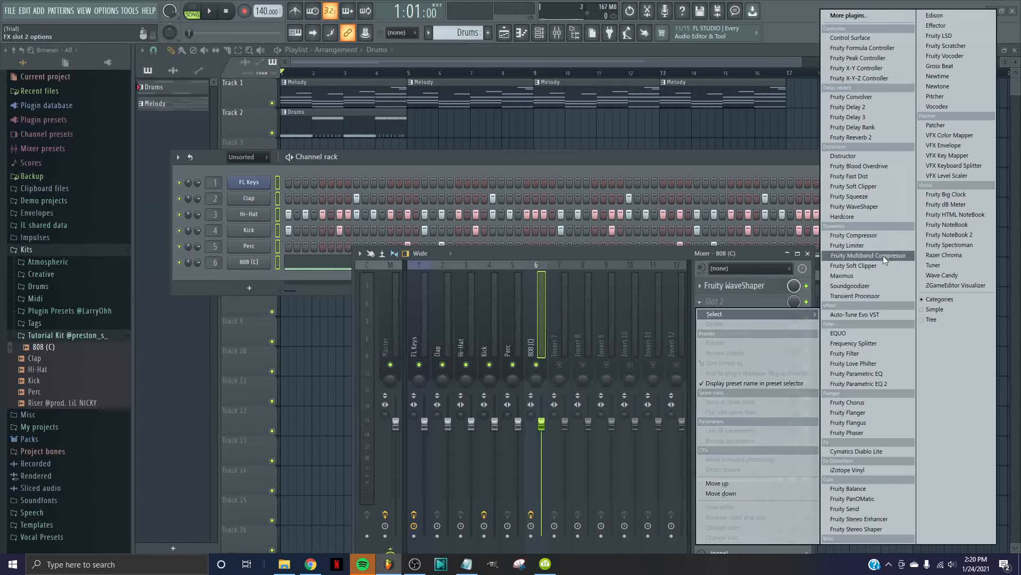
left_click(856, 258)
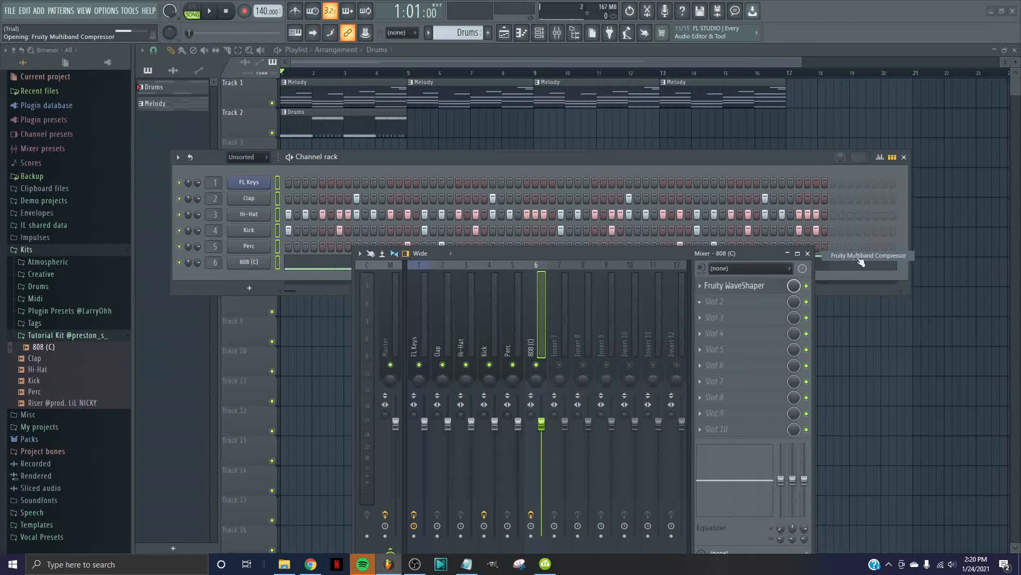
left_click_drag(589, 193, 589, 133)
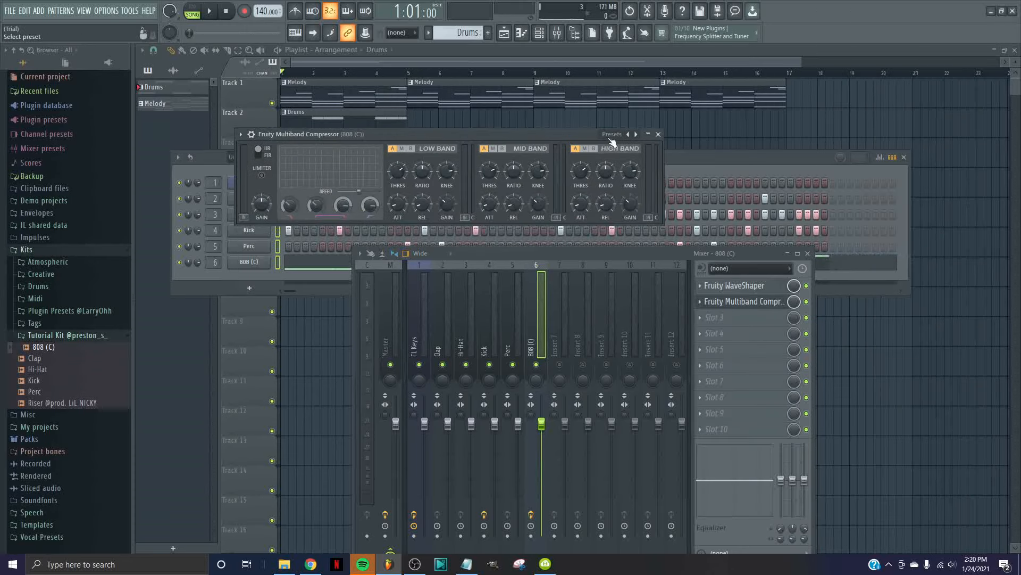
left_click(612, 134)
left_click(640, 164)
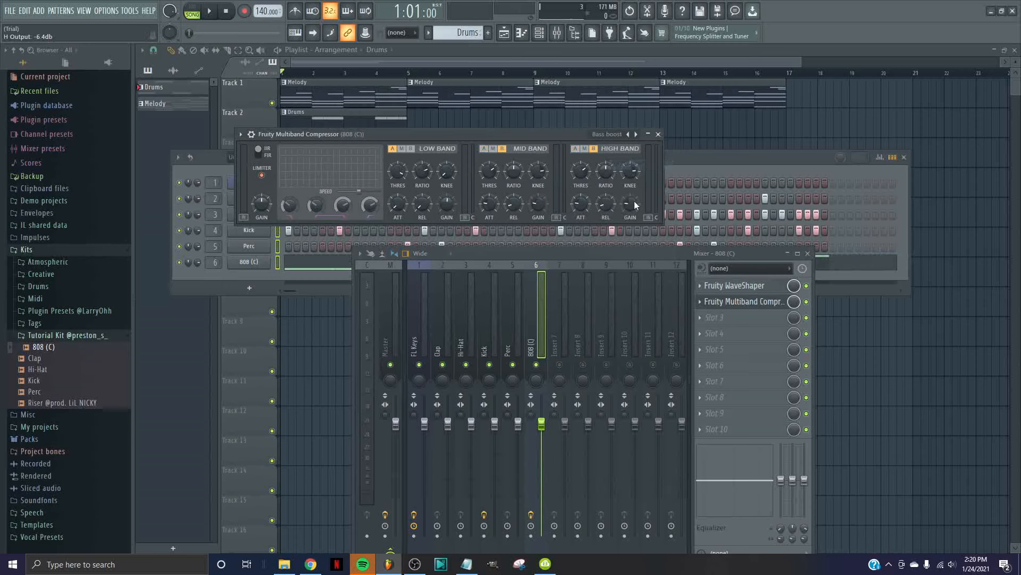
Solo the 808 (C) track, audition its compressed sound, close the compressor and stop playback.
key("space")
right_click(536, 365)
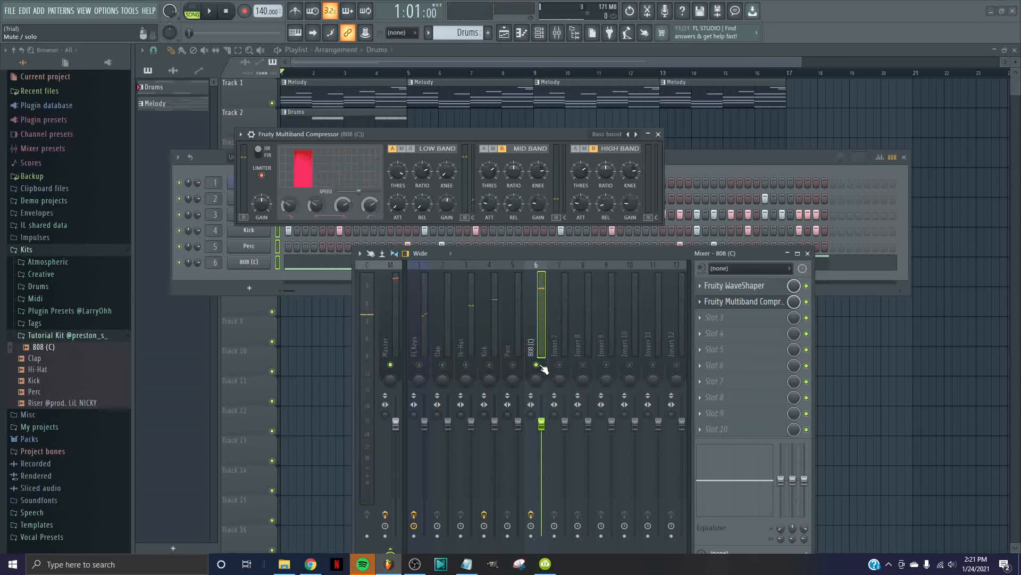
key("space")
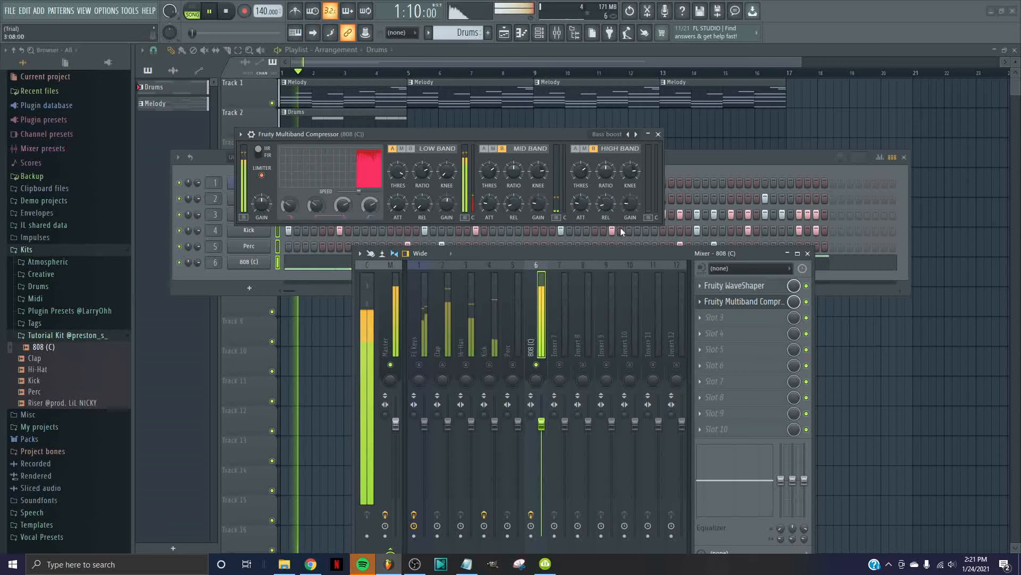
left_click(659, 134)
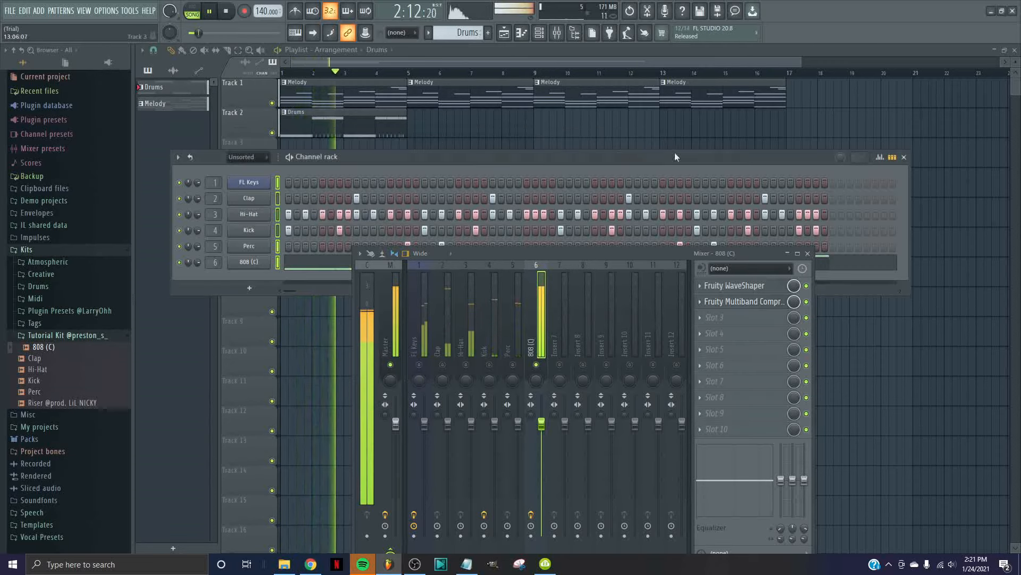
key("space")
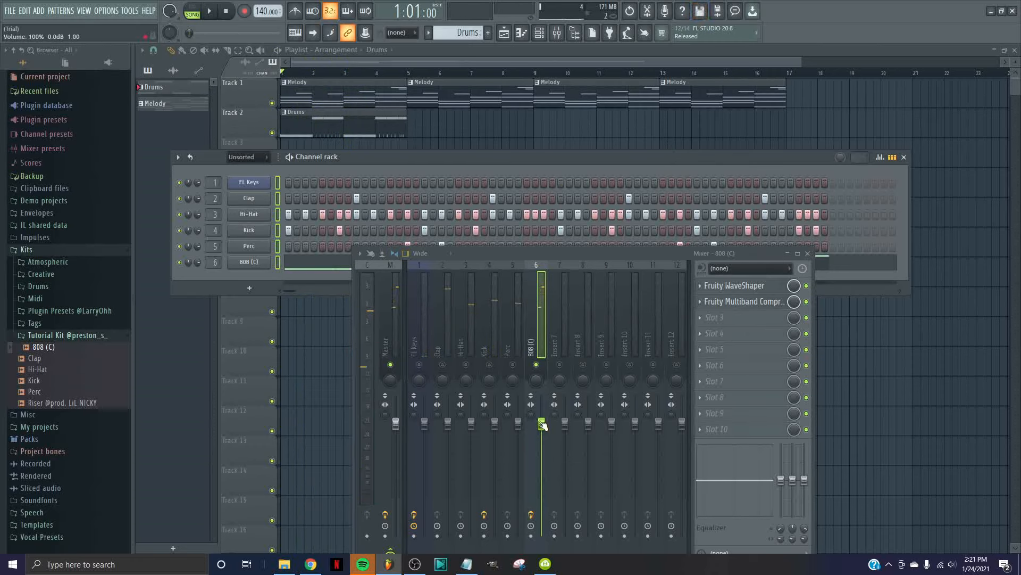
Lower the 808 (C) track volume to about 70%, unsolo the track and audition it in the full mix.
left_click_drag(542, 424, 542, 458)
right_click(537, 364)
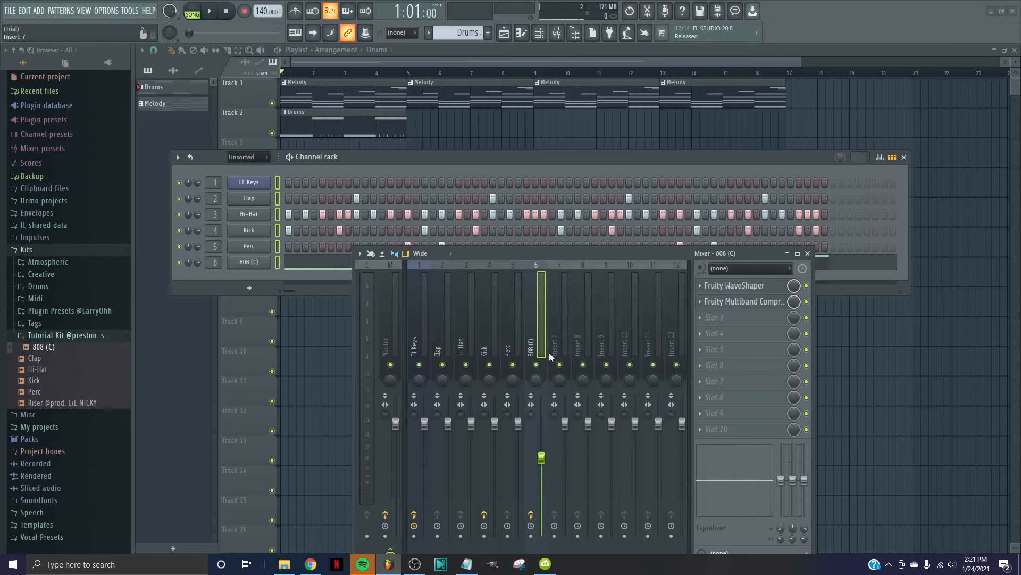
key("space")
left_click_drag(542, 459, 542, 460)
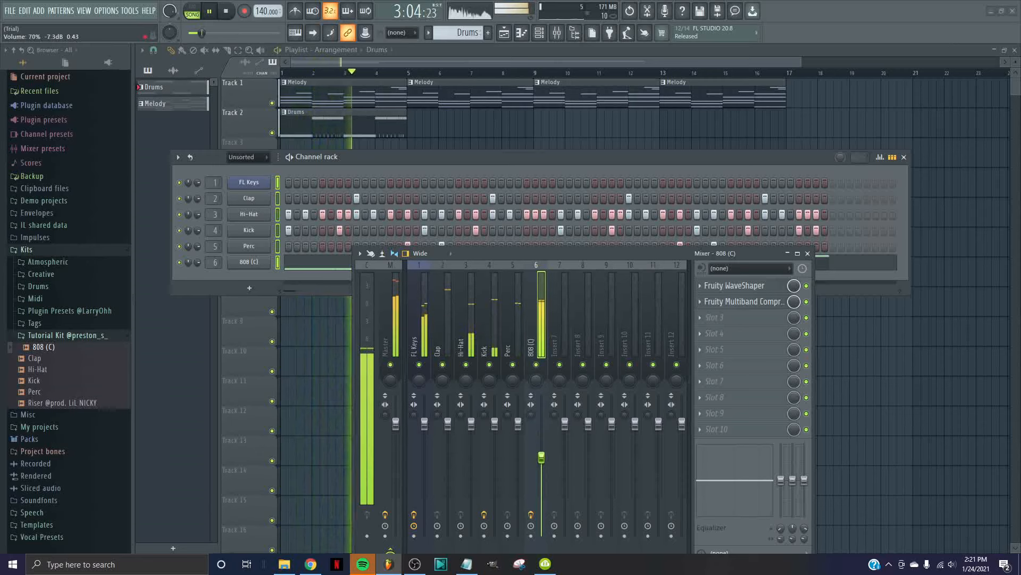
key("space")
left_click(422, 337)
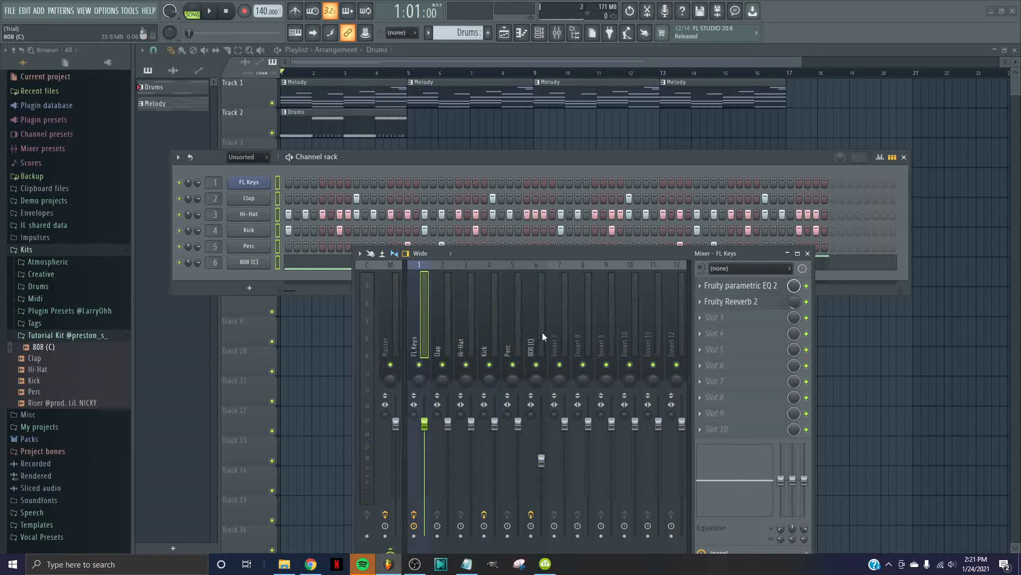
left_click_drag(543, 334, 169, 332)
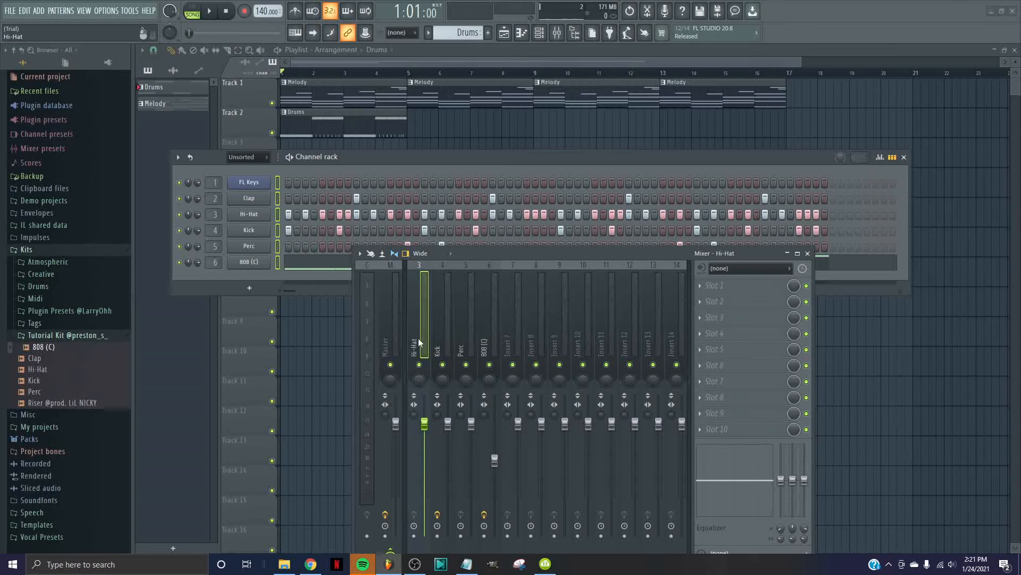
scroll(442, 330, "up", 2)
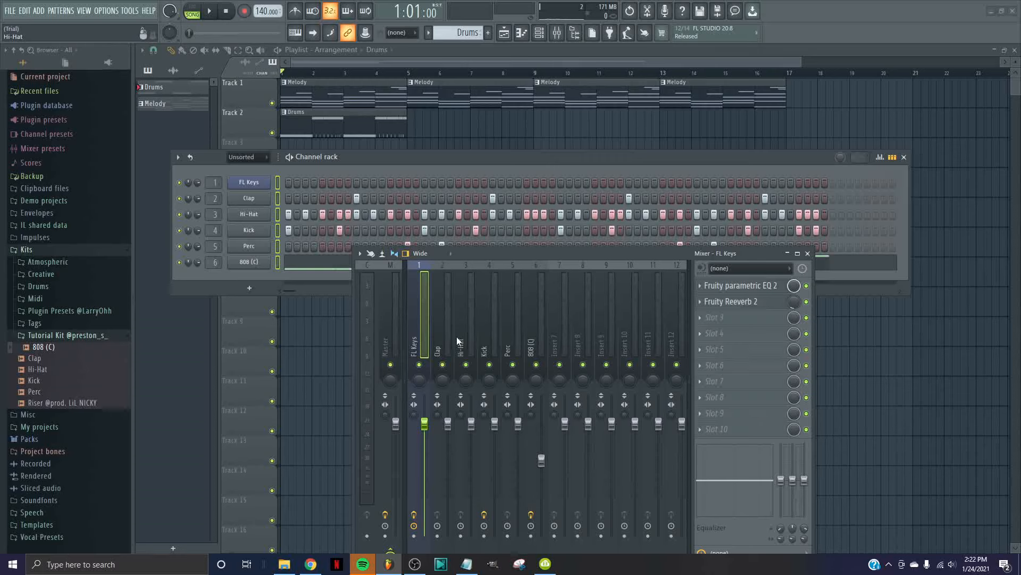
left_click(443, 303)
left_click(423, 306)
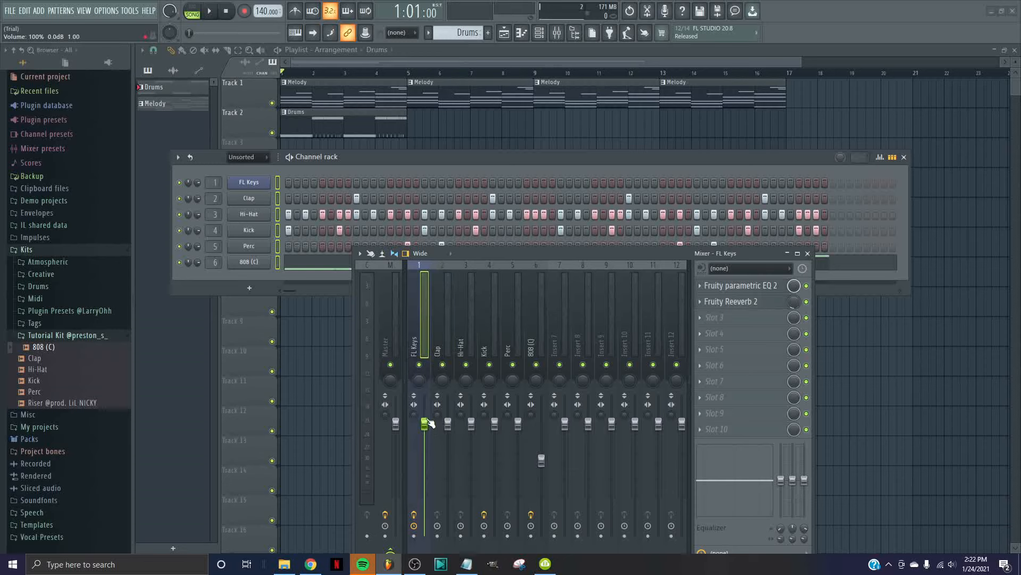
During playback, lower the 808 (C) volume to about 43% and raise the FL Keys volume slightly.
key("space")
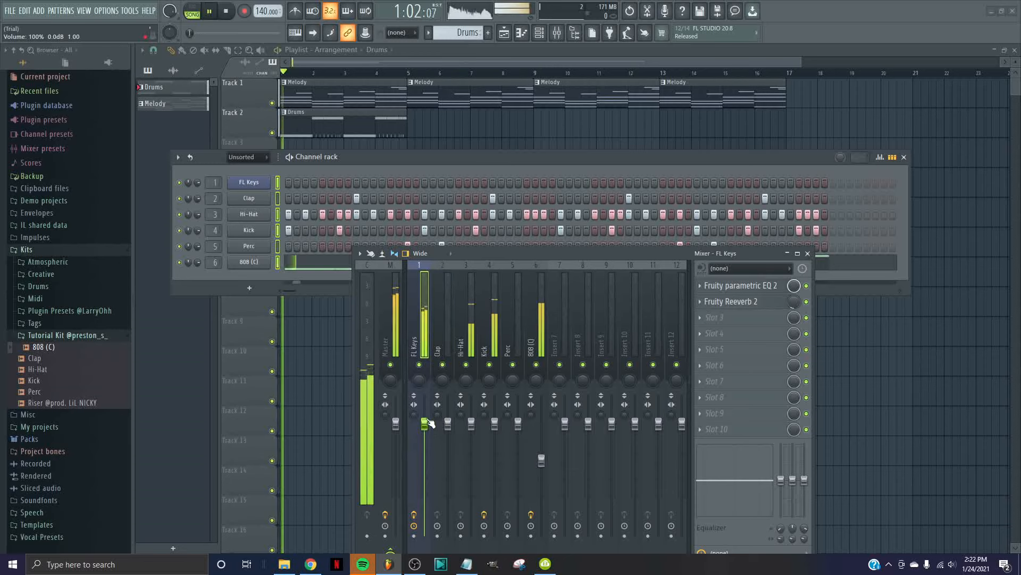
left_click_drag(542, 460, 542, 487)
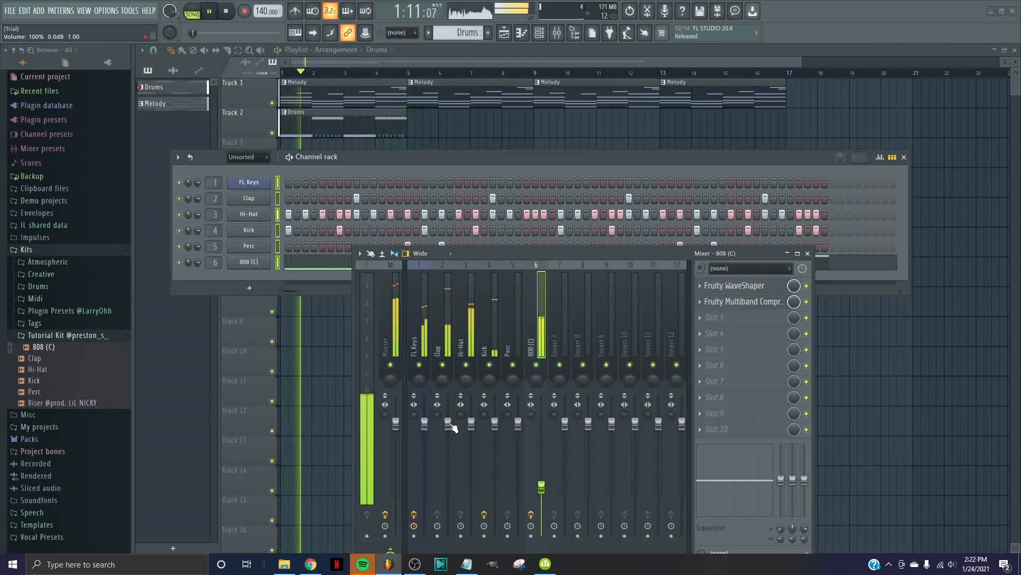
left_click_drag(424, 423, 448, 422)
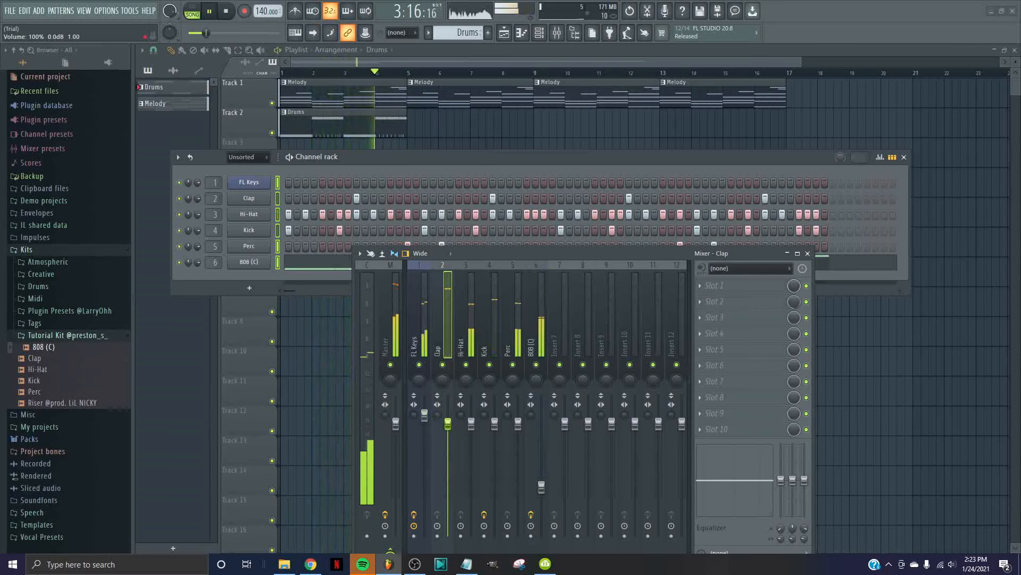
key("space")
Replay the song, raise the Hi-Hat volume slightly, lower the Perc volume slightly and stop playback.
key("space")
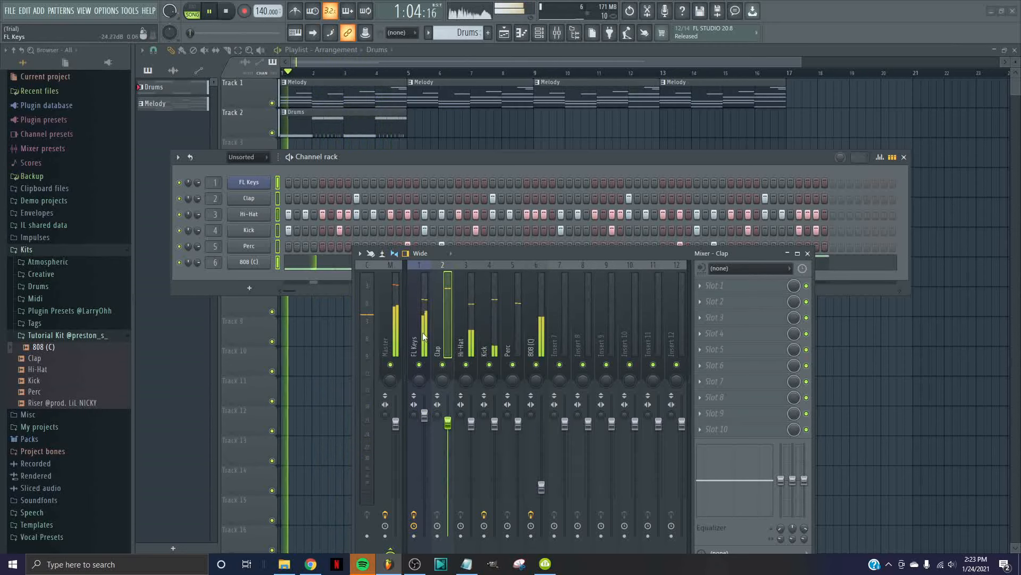
left_click(471, 326)
left_click_drag(471, 424, 518, 432)
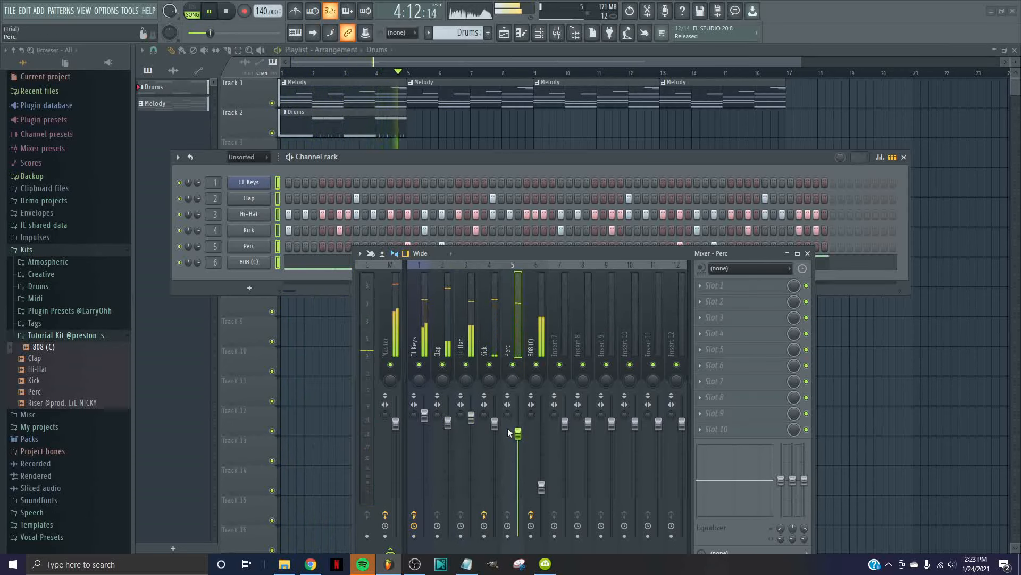
key("space")
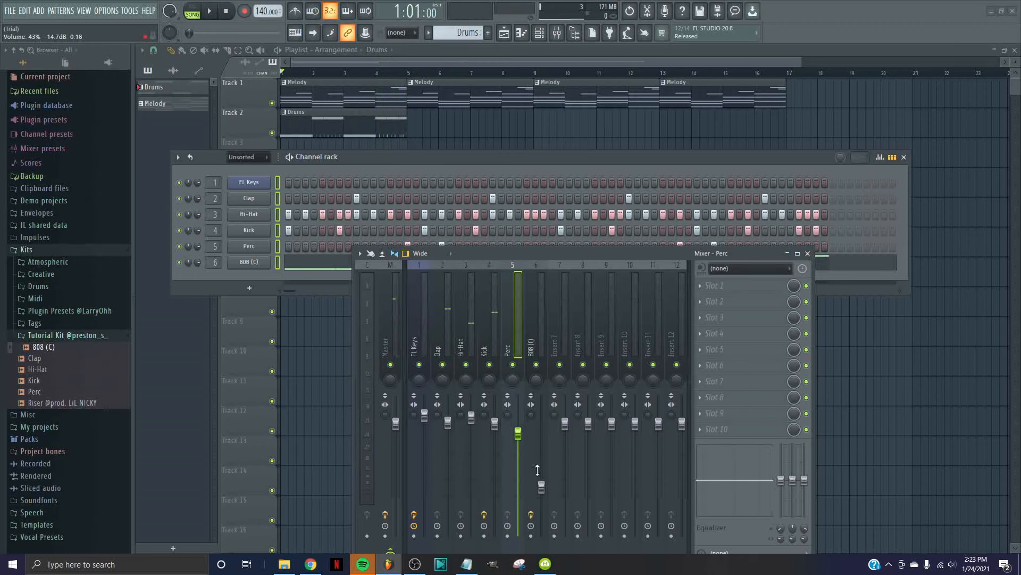
left_click(808, 253)
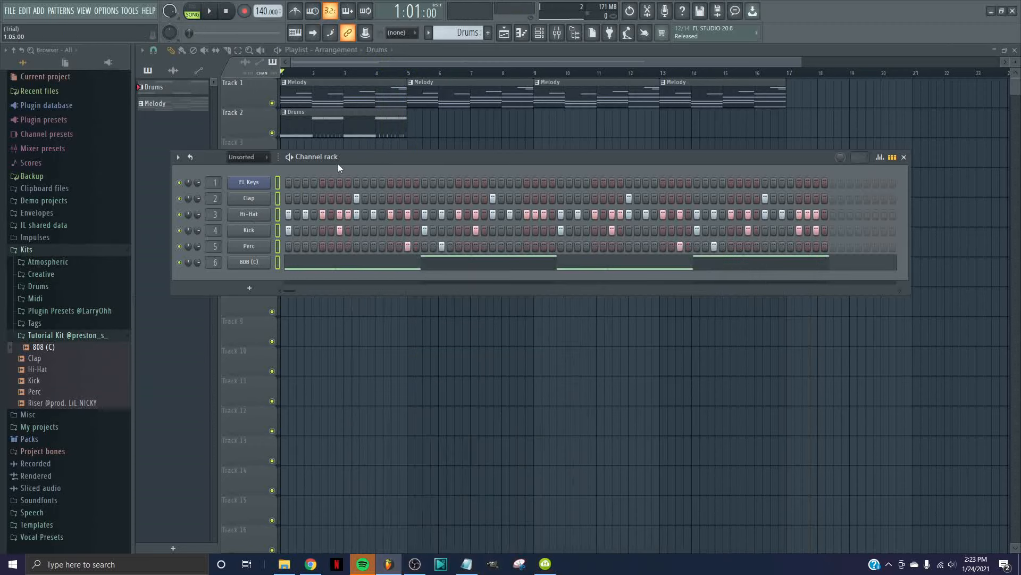
left_click(557, 33)
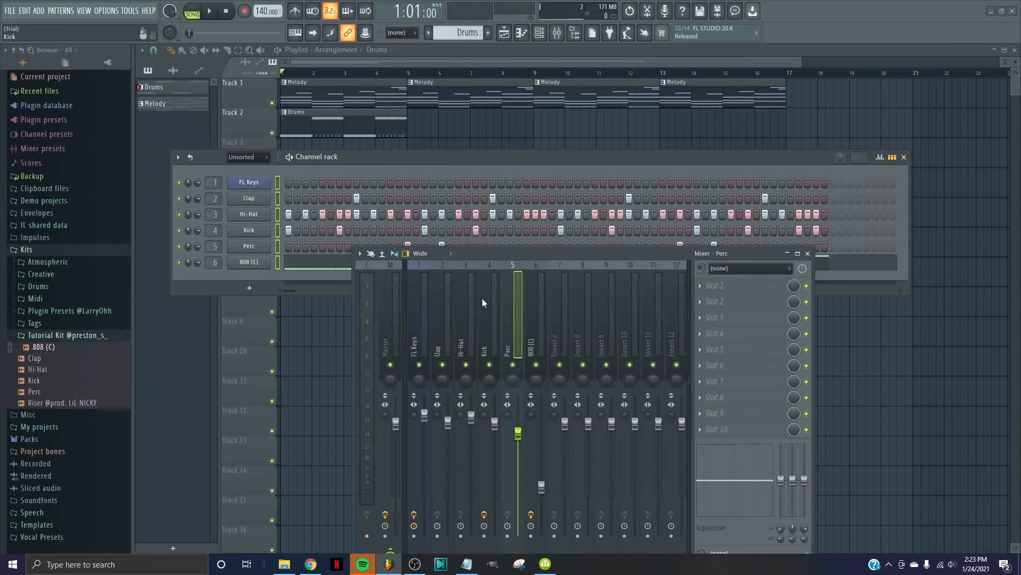
left_click(449, 321)
left_click(484, 310)
left_click(413, 316)
left_click(512, 317)
left_click(534, 312)
left_click(565, 309)
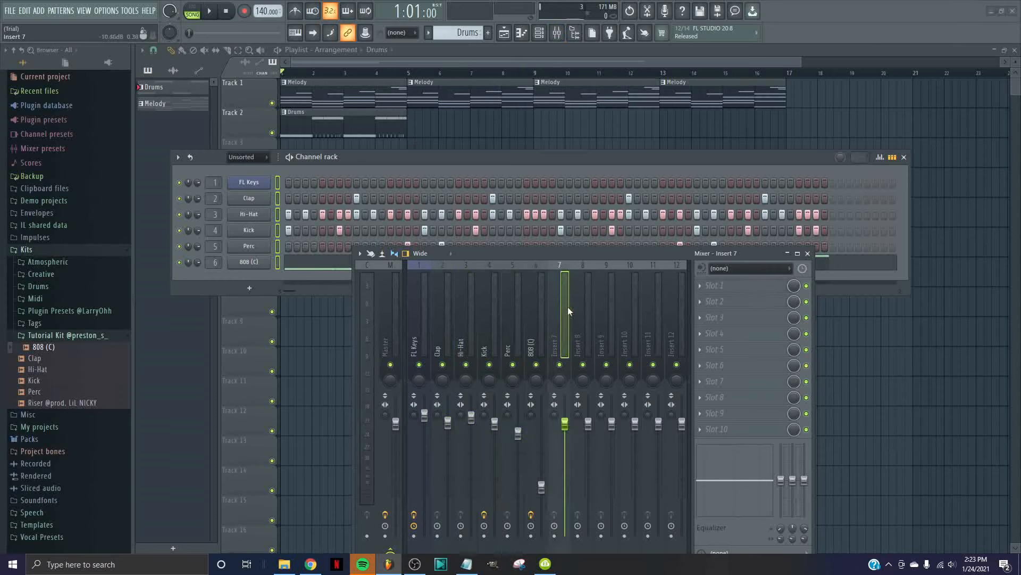
left_click(545, 307)
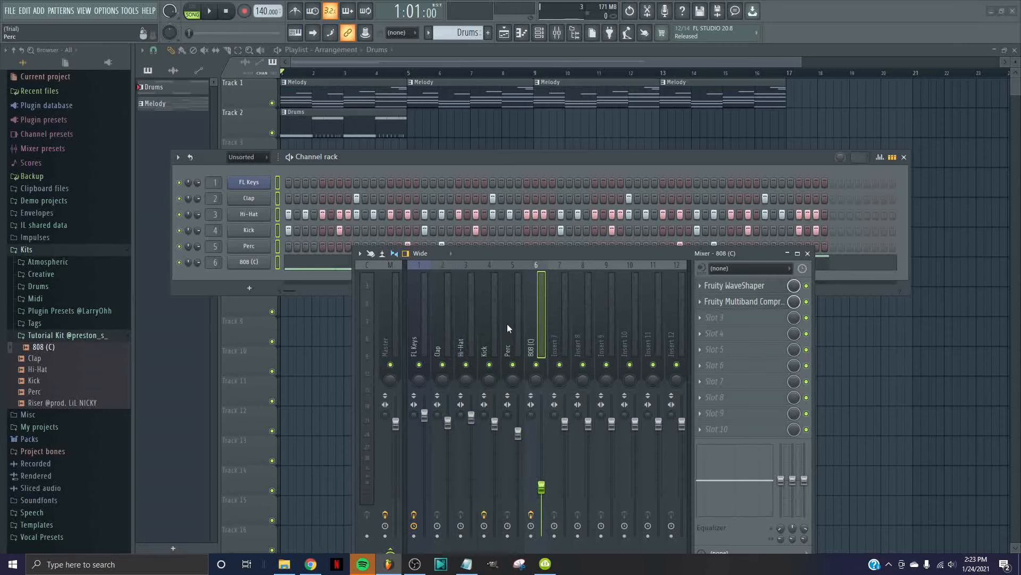
left_click(512, 322)
left_click(473, 322)
left_click(450, 326)
left_click(472, 322)
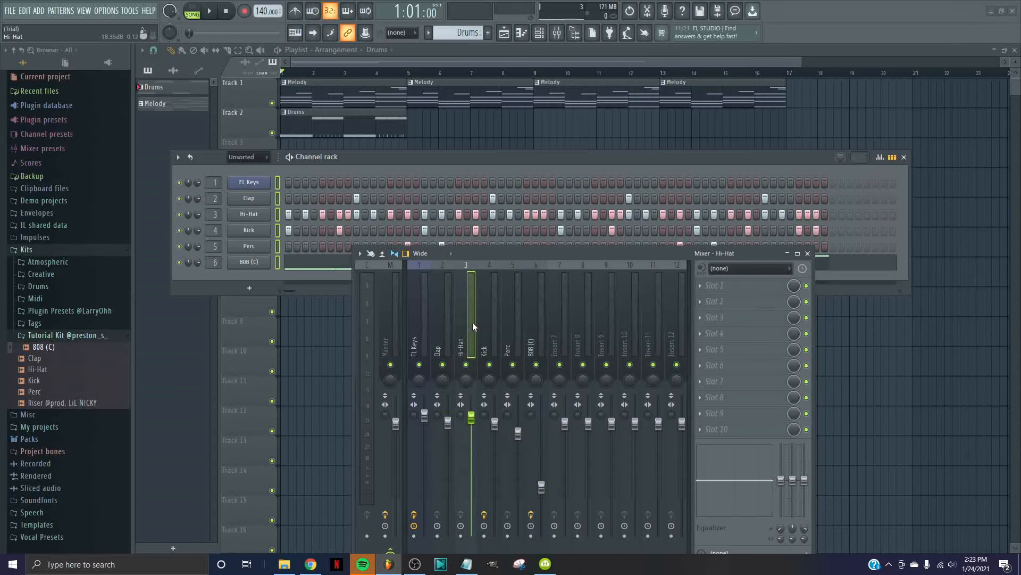
left_click_drag(472, 322, 537, 327)
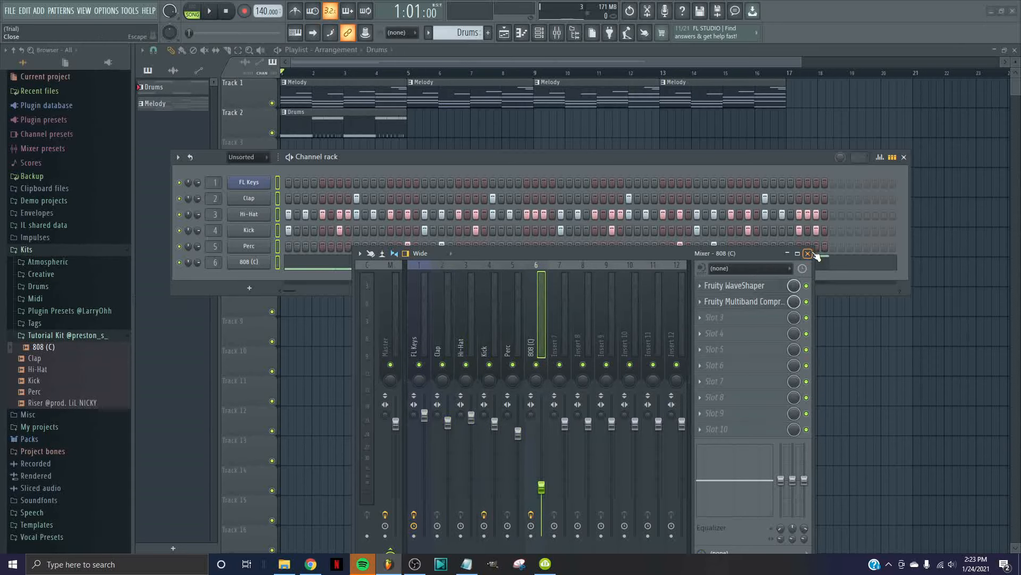
Close the mixer and split the Drums pattern by channel.
left_click(808, 253)
left_click_drag(351, 157, 343, 176)
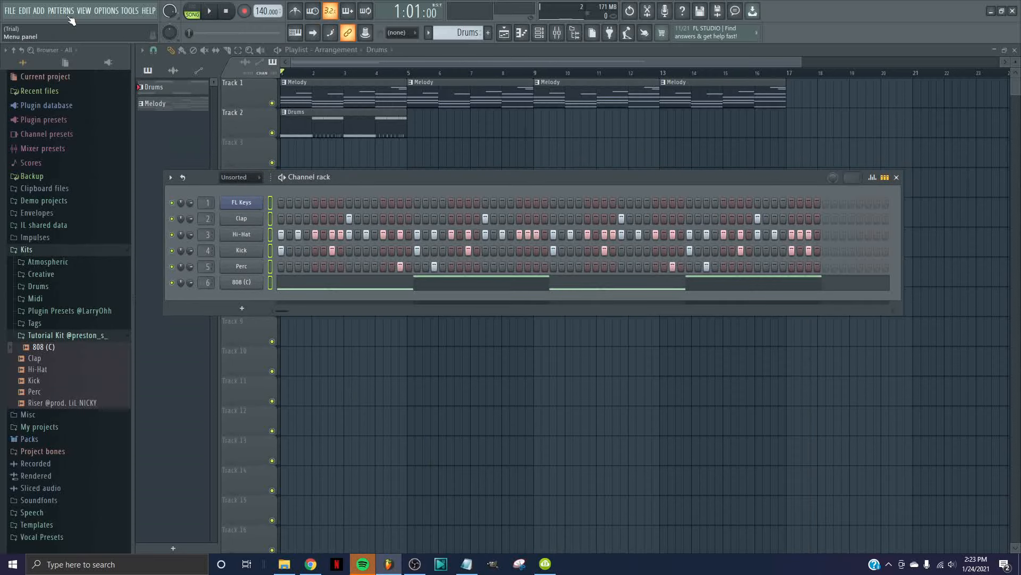
left_click(170, 88)
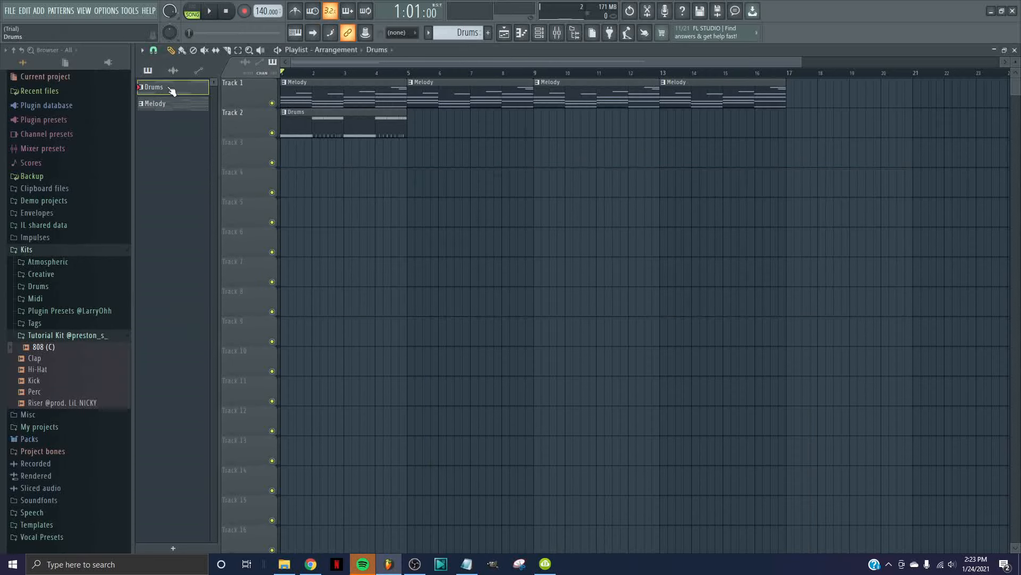
left_click(60, 11)
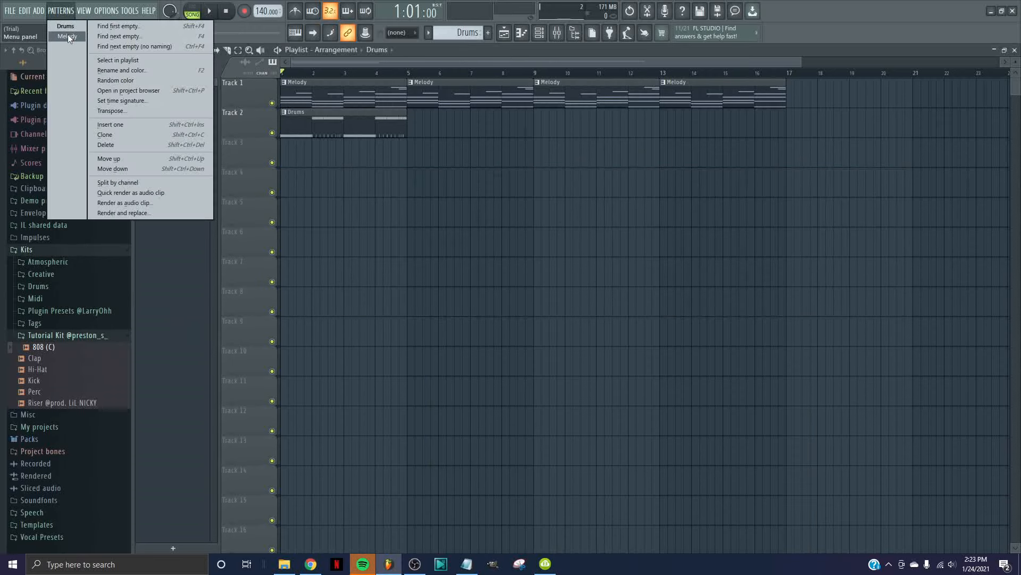
left_click(145, 185)
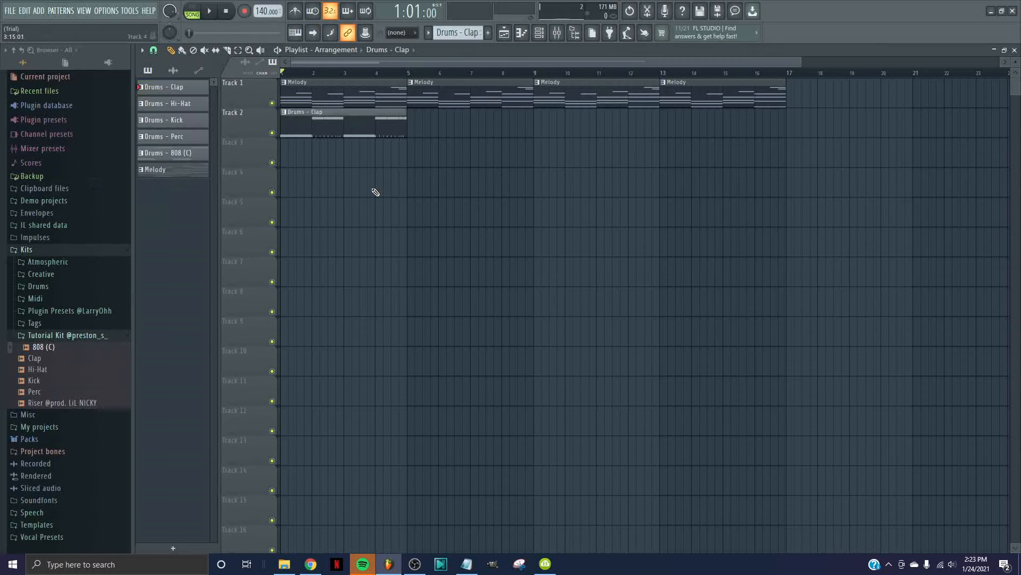
Delete the leftover Drums - Clap clip from Track 2 and briefly play the melody alone.
right_click(407, 132)
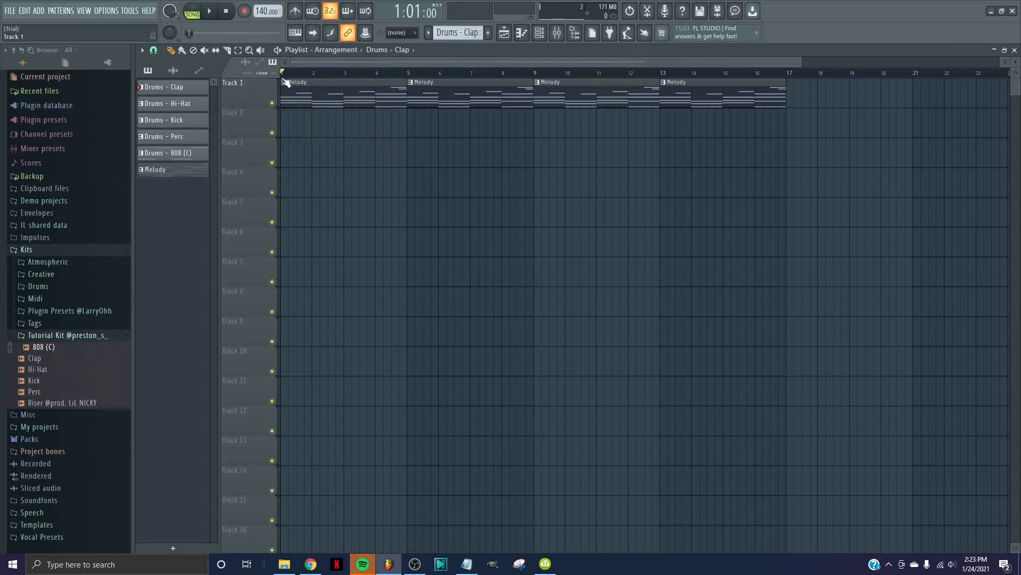
key("space")
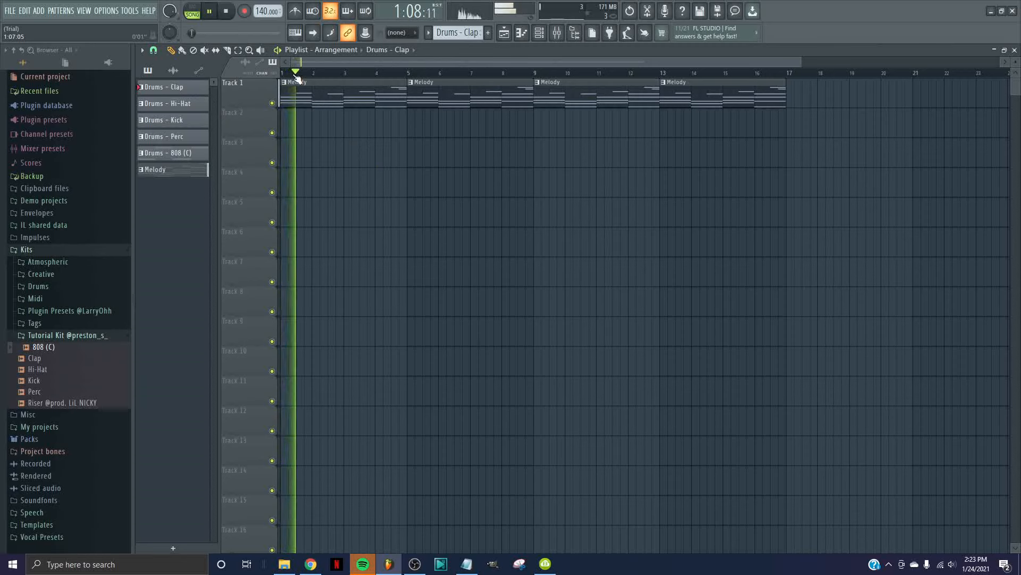
key("space")
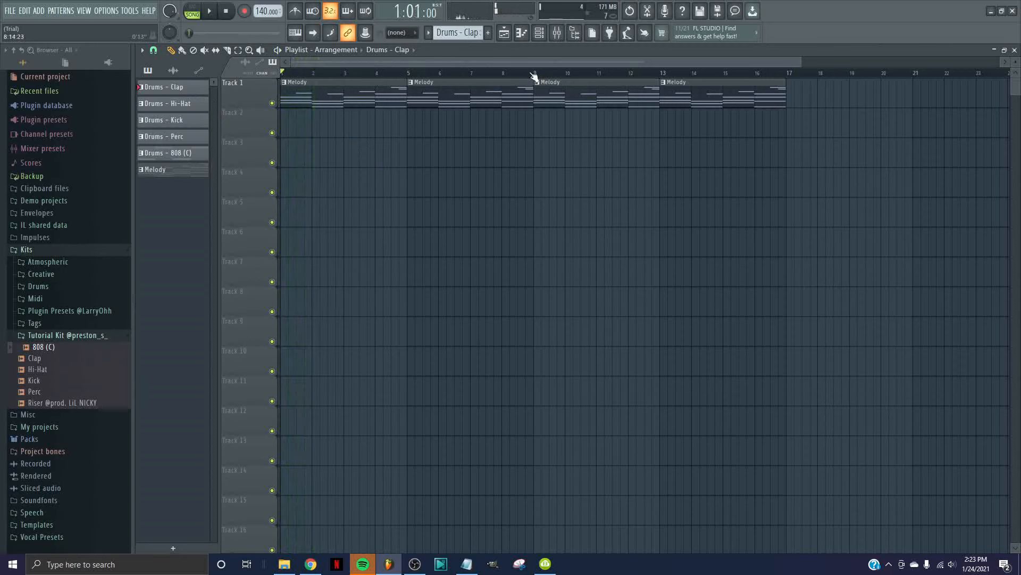
Place the Drums - Clap and Drums - Hi-Hat patterns at bar 5 on Tracks 2 and 3, with snap at 1/2 beat.
left_click(190, 106)
left_click(190, 89)
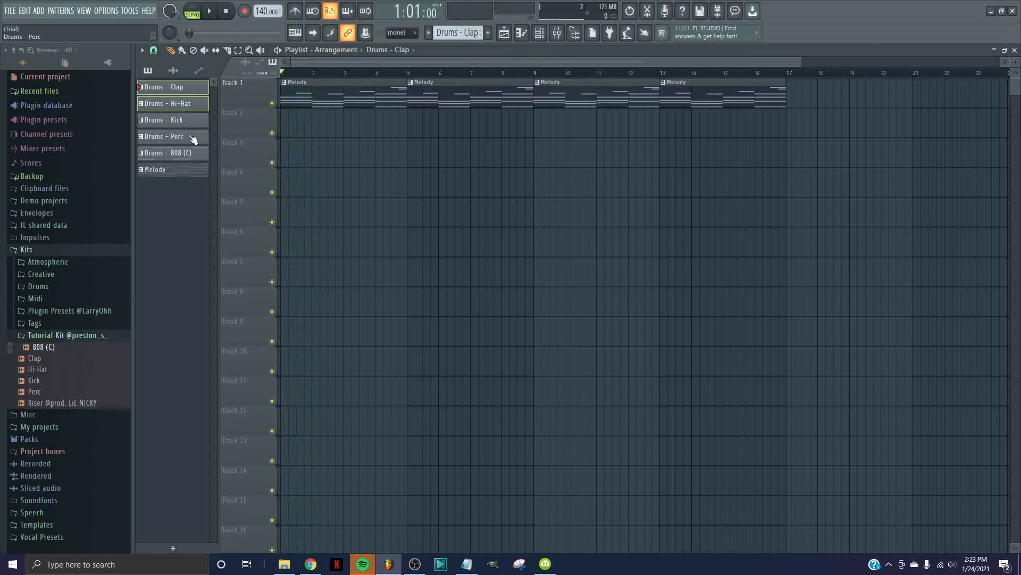
left_click(193, 139)
left_click(189, 106)
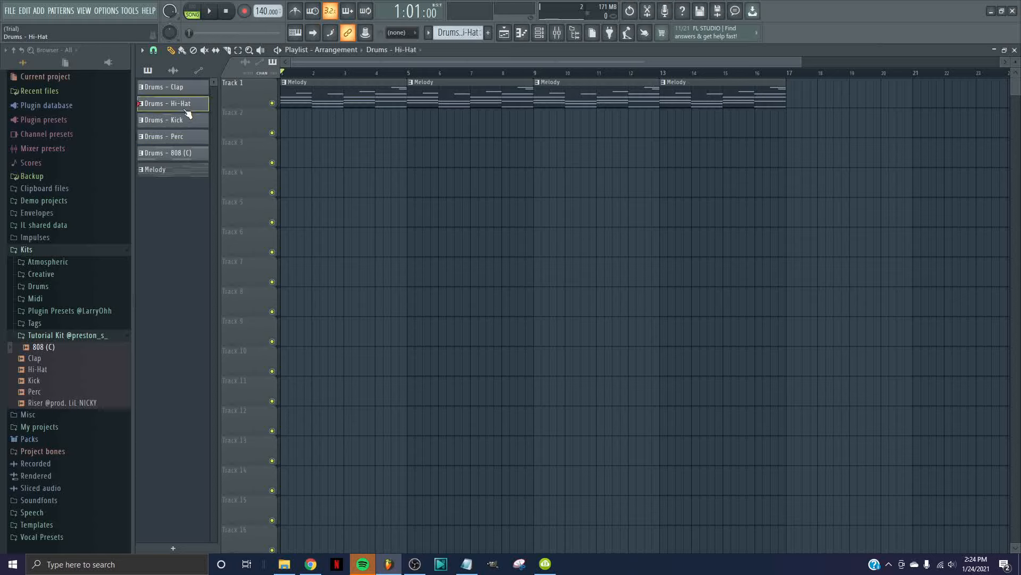
left_click(188, 91)
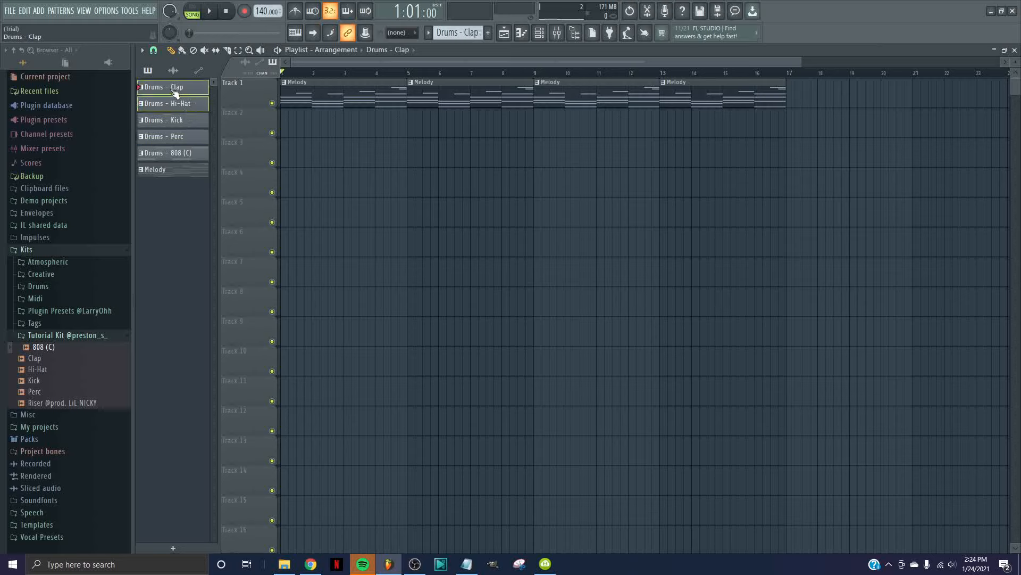
left_click_drag(176, 94, 405, 130)
left_click(154, 52)
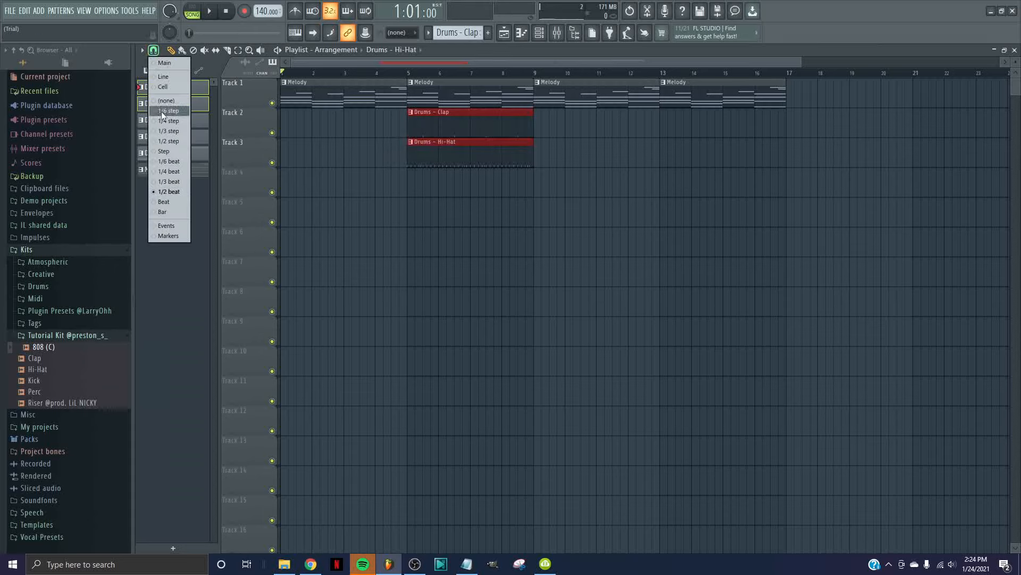
left_click(181, 191)
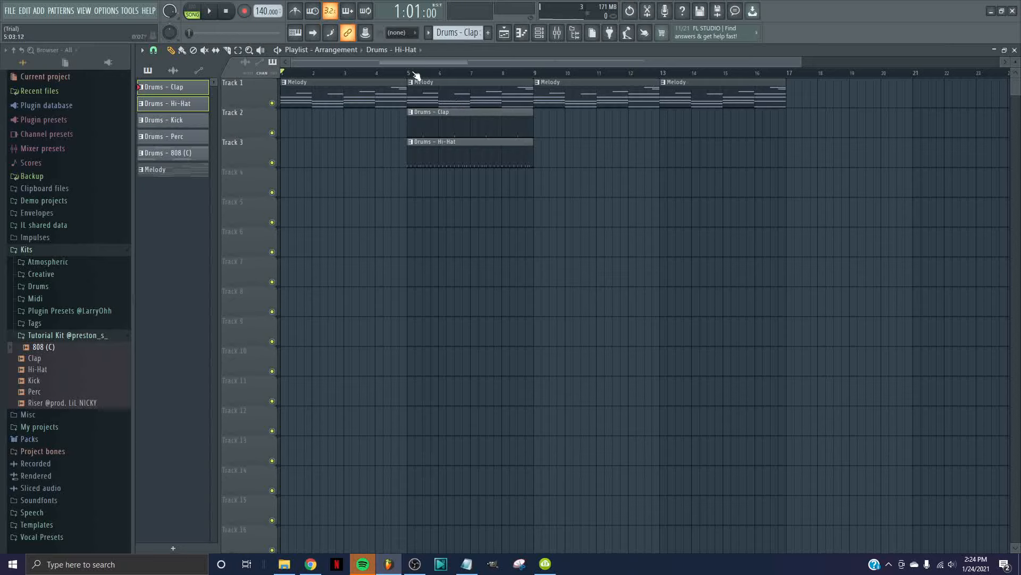
Place all five split Drums patterns together at bar 9 on Tracks 2 to 6.
left_click(181, 153)
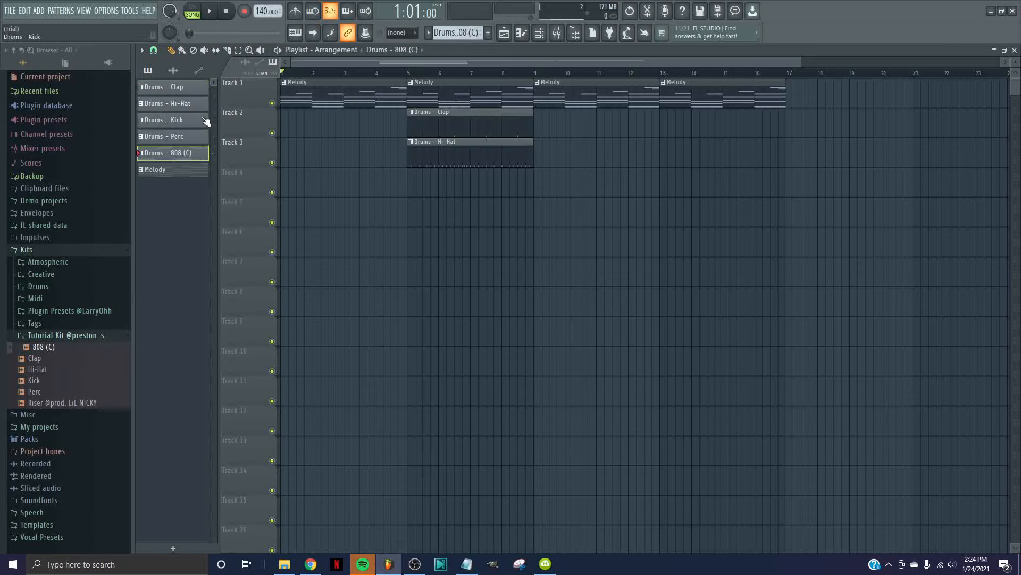
left_click(191, 87, "shift")
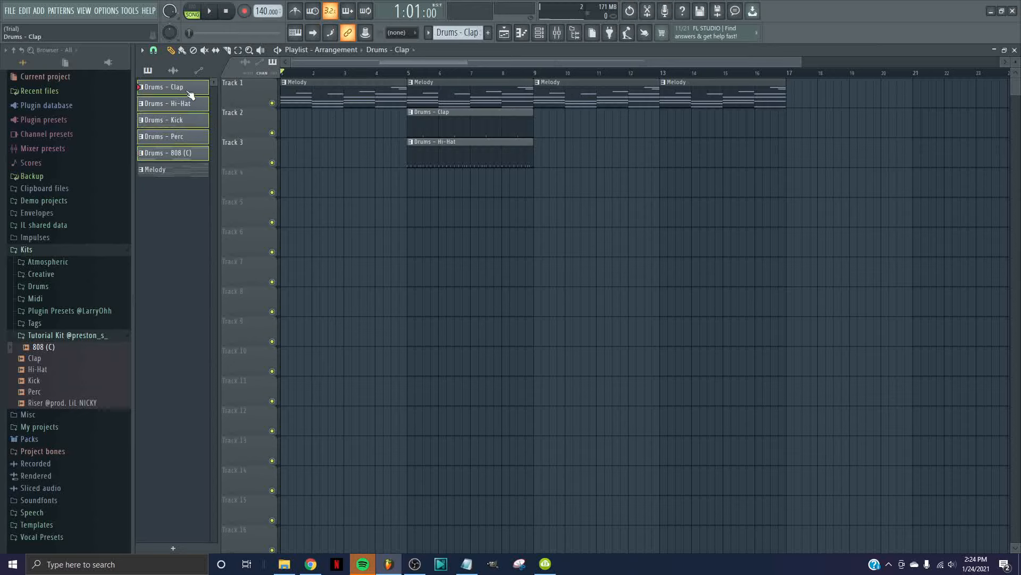
left_click_drag(164, 95, 533, 136)
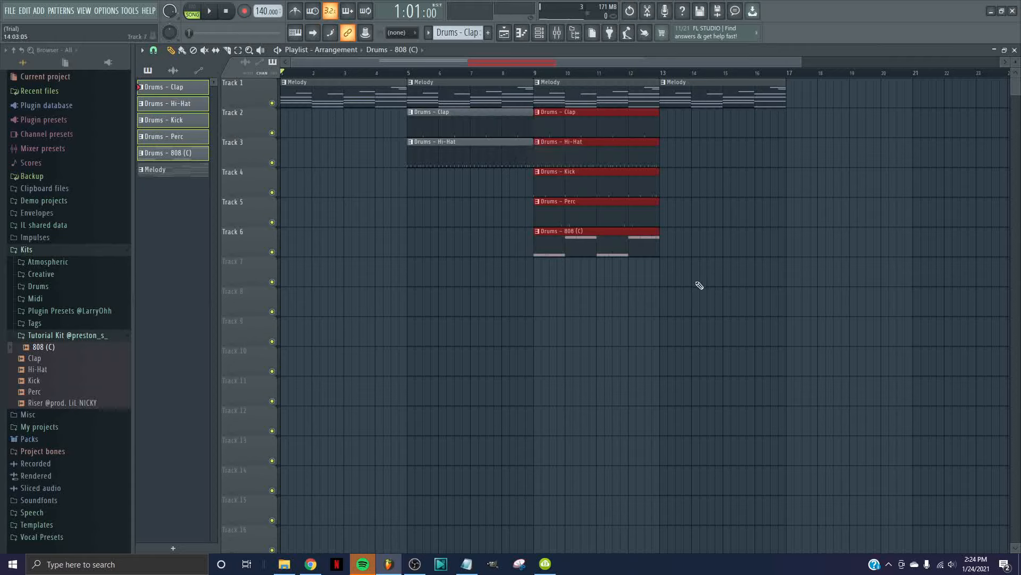
Duplicate the five drum clips at bar 9 so they repeat from bar 13, and clear the selection.
left_click(191, 153)
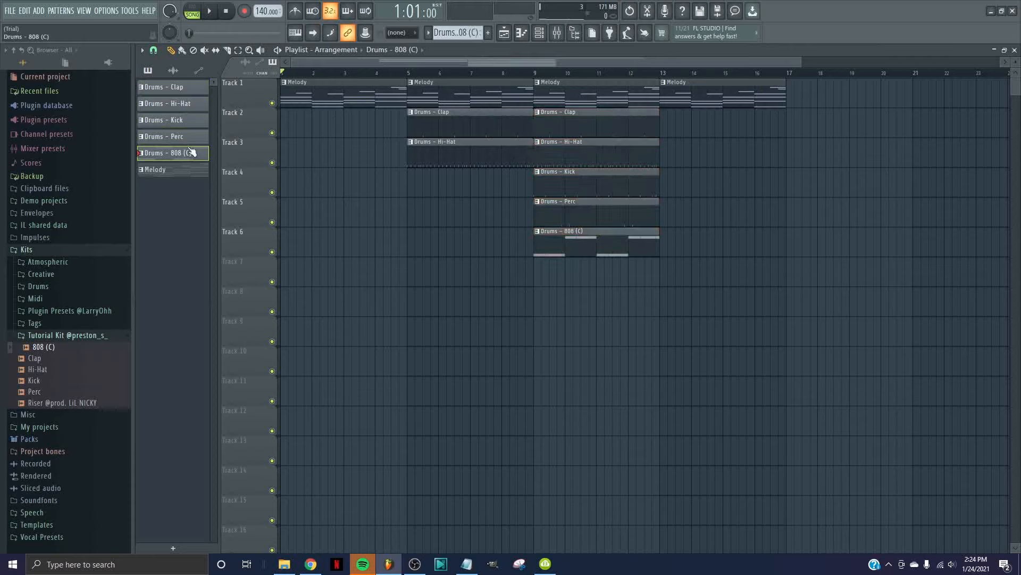
left_click(185, 92, "shift")
left_click_drag(684, 288, 610, 109)
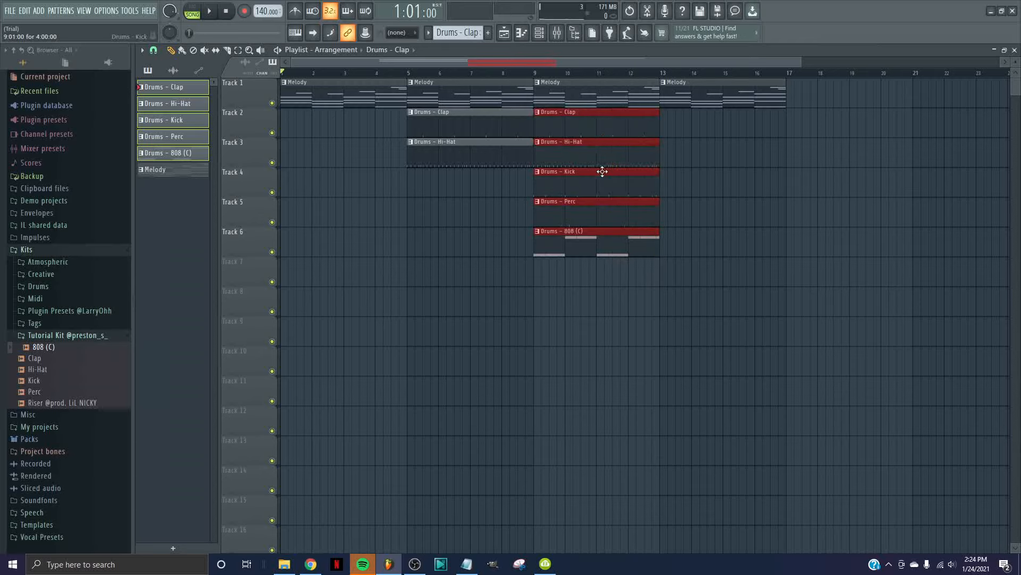
key("ctrl+b")
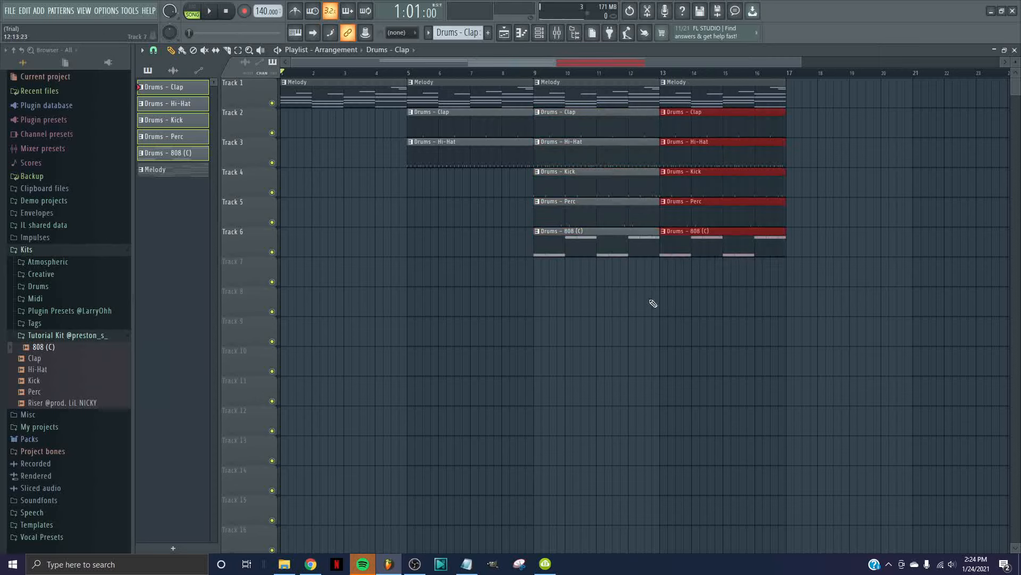
left_click(670, 280, "ctrl")
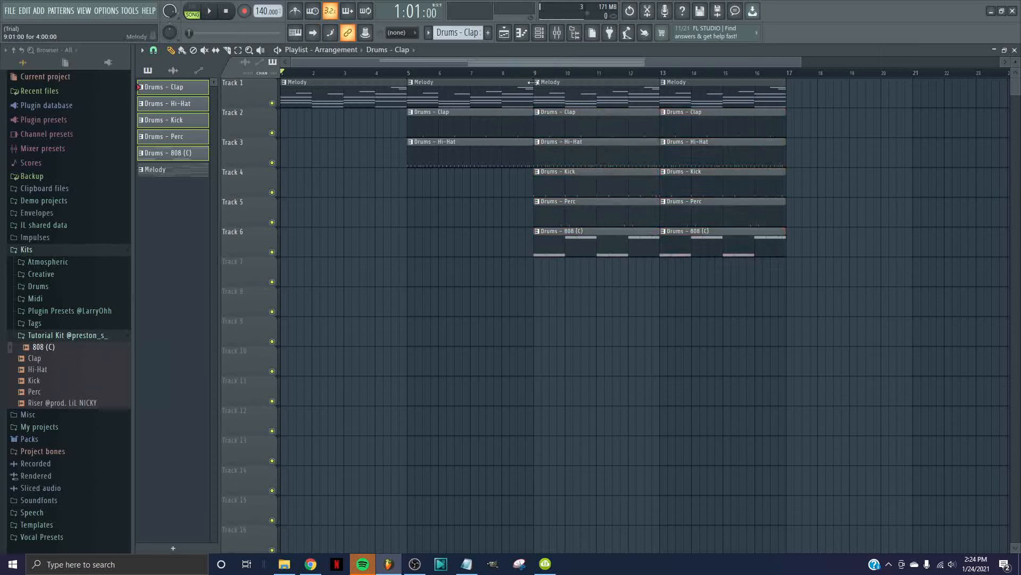
Add the Riser sample from the Tutorial Kit at bar 8 on Track 7 and route its channel to mixer insert 7.
left_click_drag(62, 403, 503, 272)
right_click(505, 262)
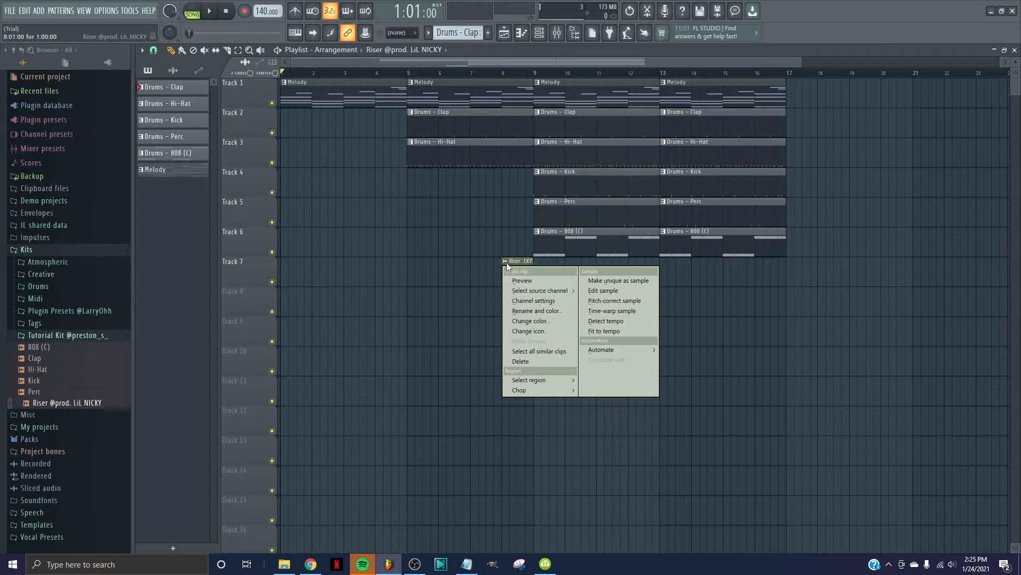
left_click(542, 305)
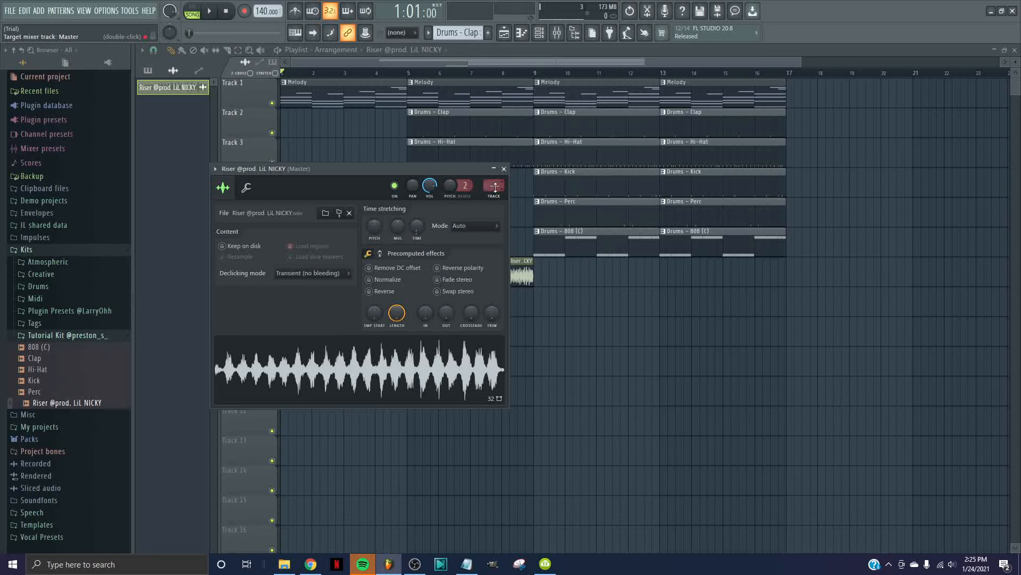
left_click_drag(494, 185, 493, 182)
left_click(504, 169)
Open the mixer, move it clear of the Riser clip and set the playback position to bar 7, just before the riser.
left_click(557, 34)
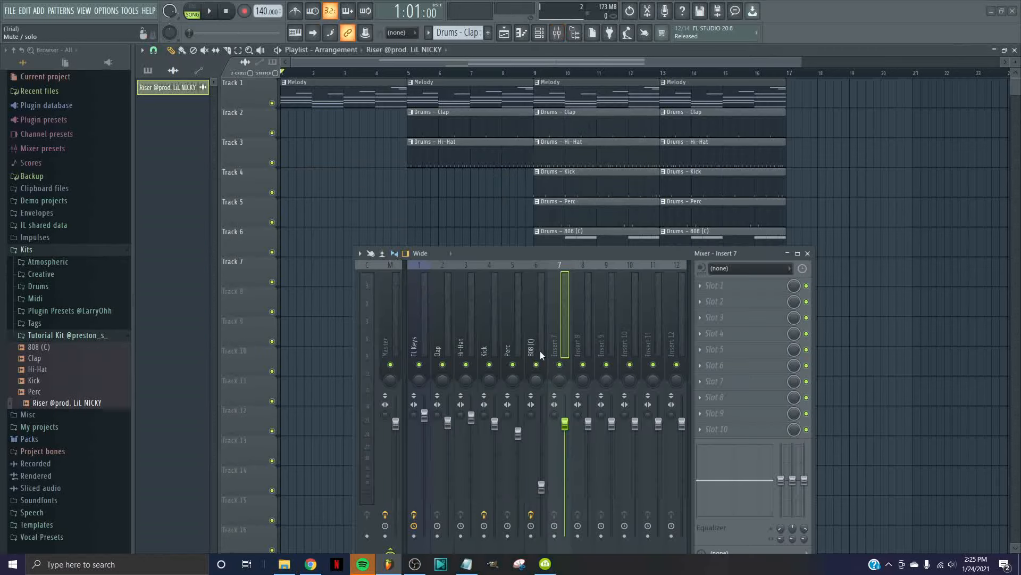
left_click(511, 73)
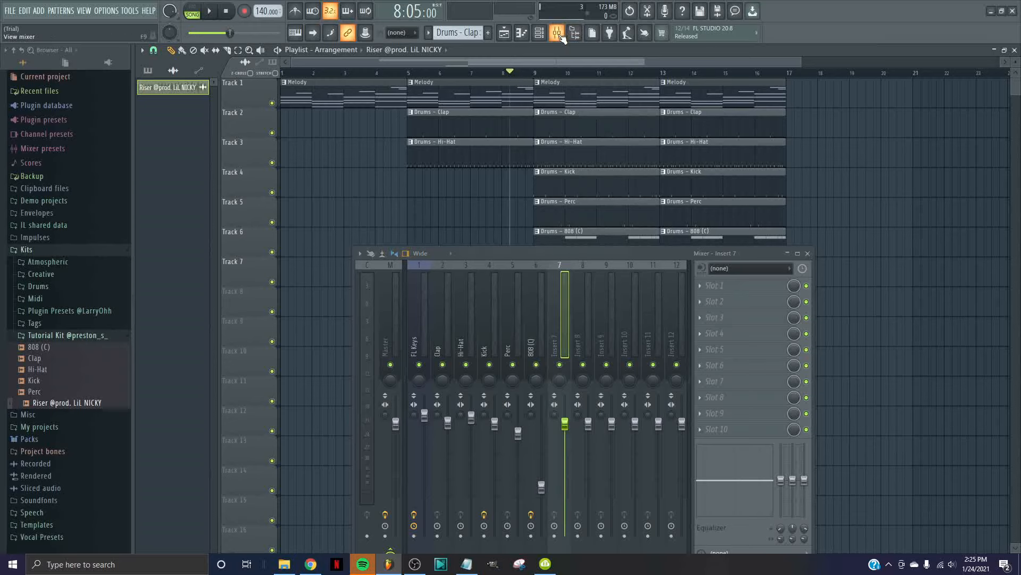
left_click_drag(538, 252, 593, 310)
left_click(415, 312)
mouse_move(423, 310)
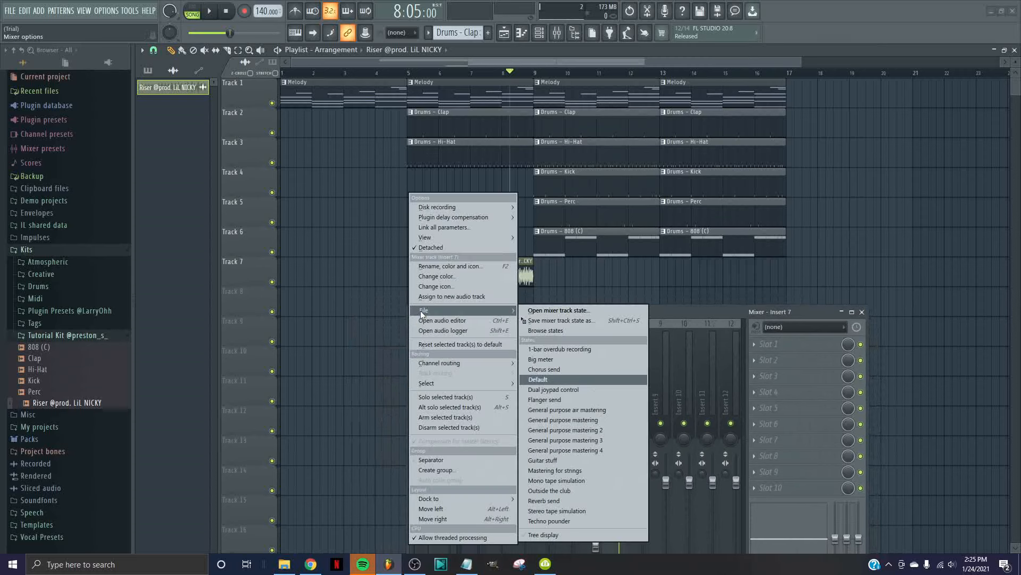
left_click(682, 312)
left_click_drag(682, 312, 675, 334)
left_click(491, 72)
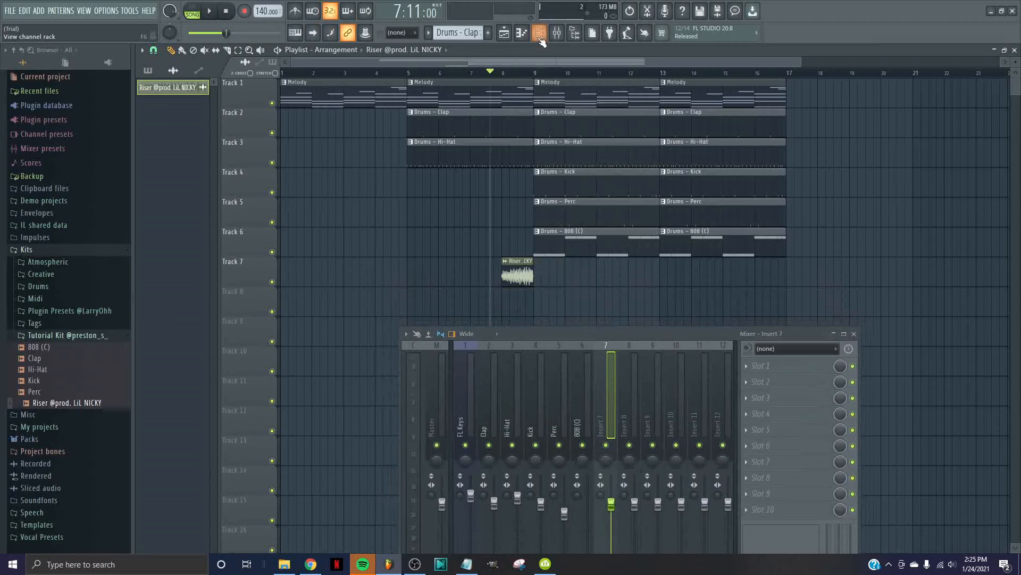
Lower the Insert 7 volume to about 75% while auditioning the riser leading into the full drums.
key("space")
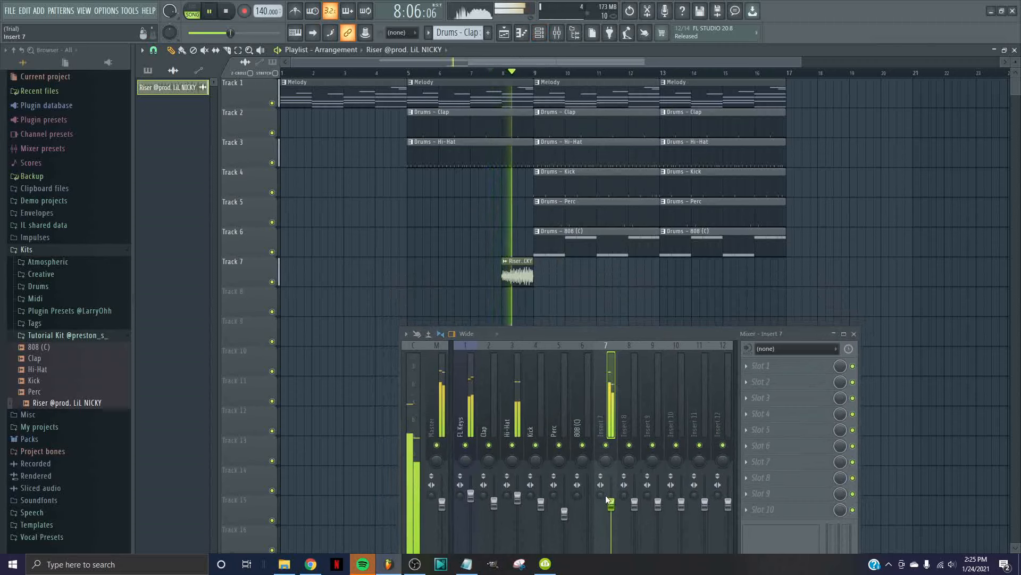
left_click_drag(612, 503, 612, 533)
key("space")
key("space")
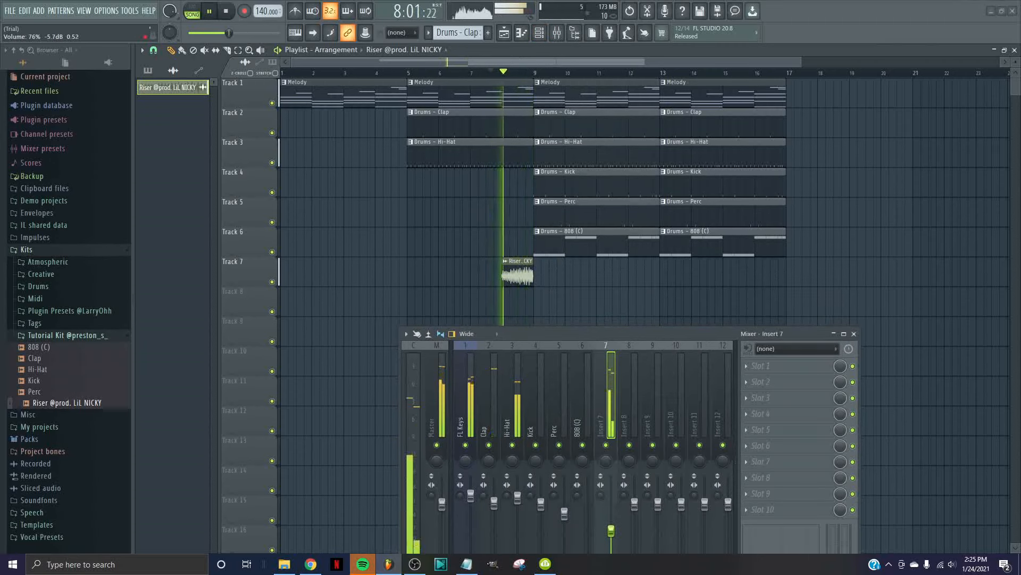
key("space")
key("space")
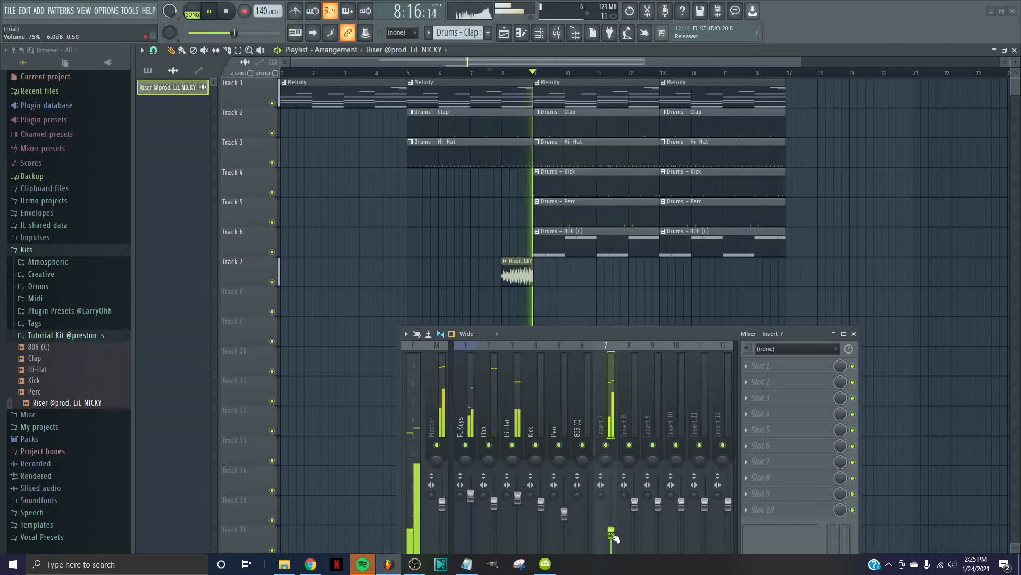
key("space")
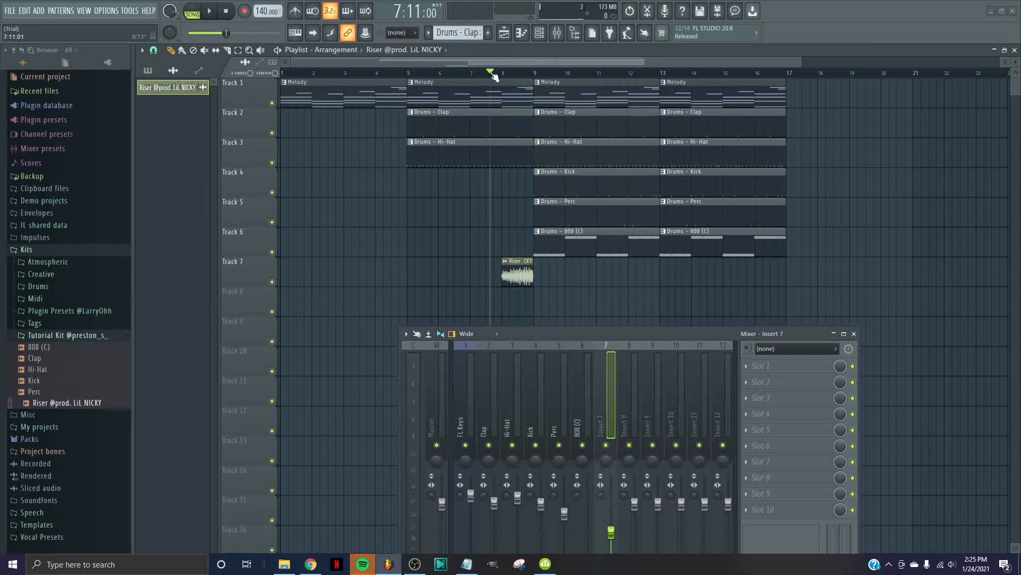
Close the mixer and play the whole arrangement from the start, stopping near the end.
left_click(227, 12)
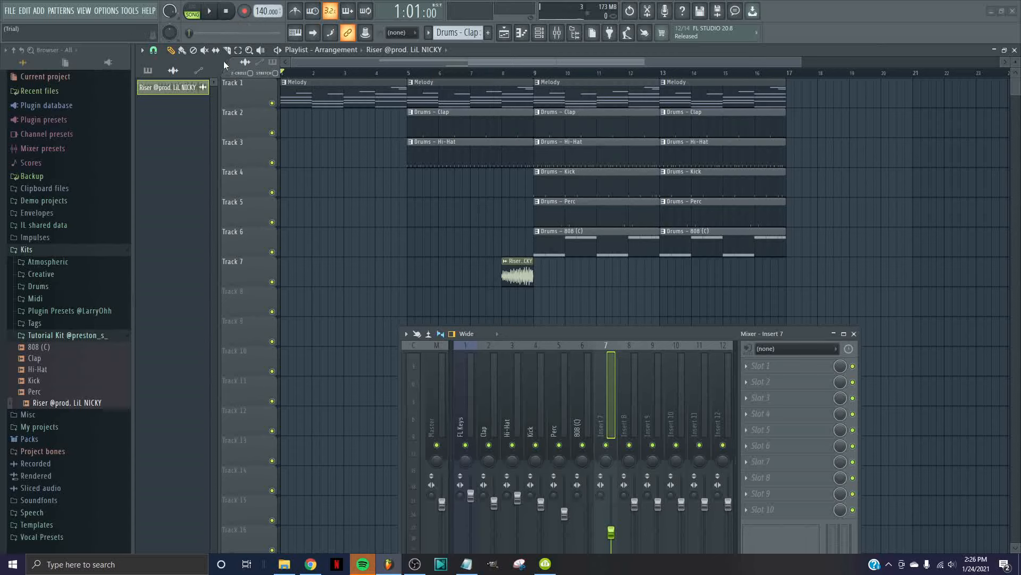
left_click(854, 333)
key("space")
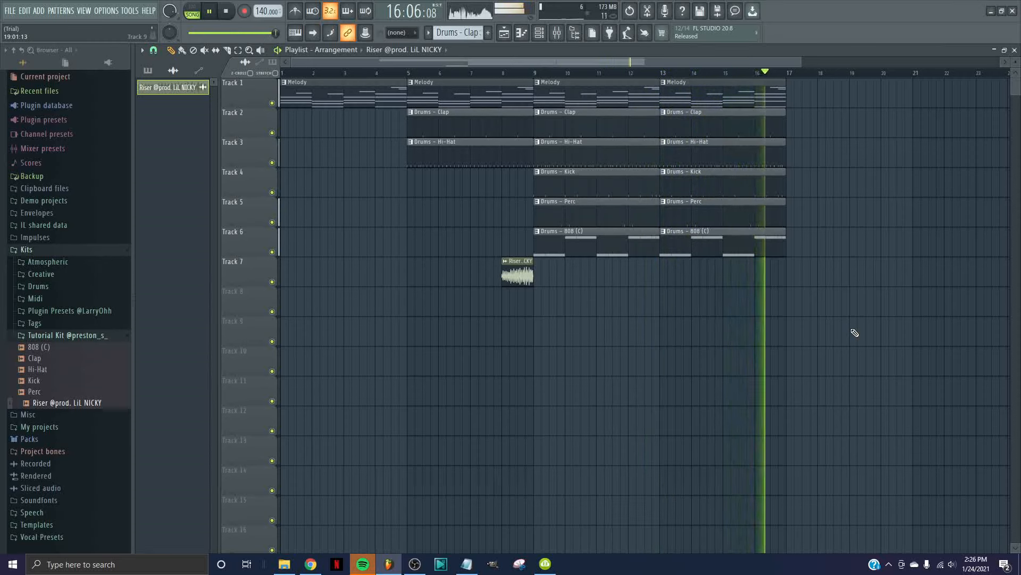
key("space")
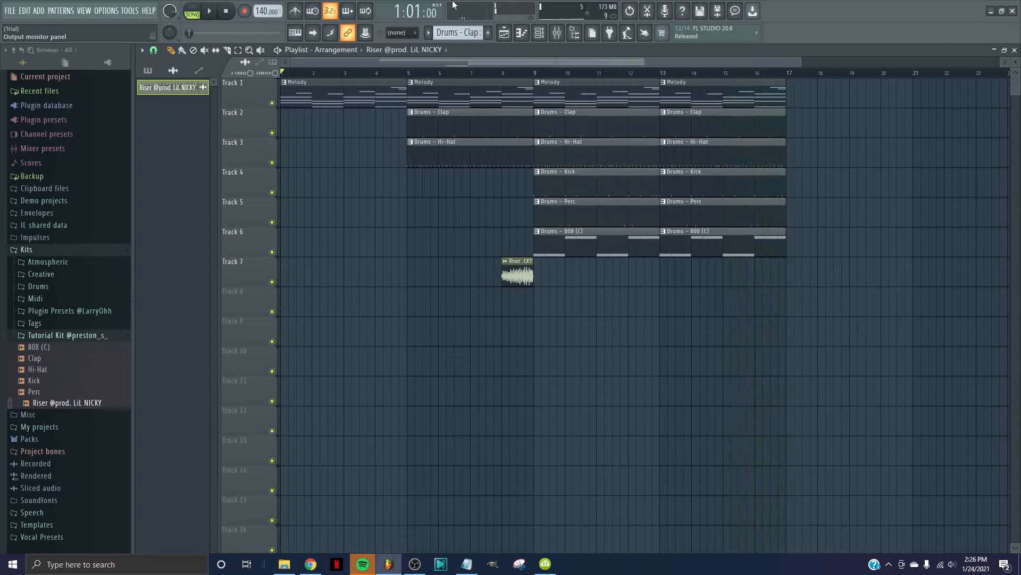
Raise the 808 (C) mixer volume while auditioning the full drums from bar 10, leaving playback stopped and the mixer closed.
left_click(557, 32)
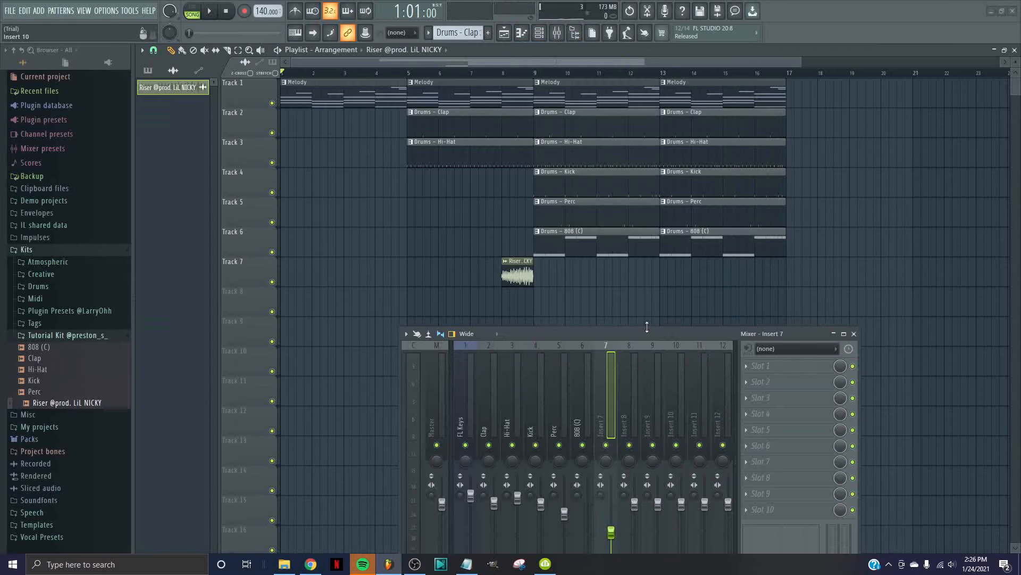
left_click_drag(648, 331, 641, 245)
left_click(578, 290)
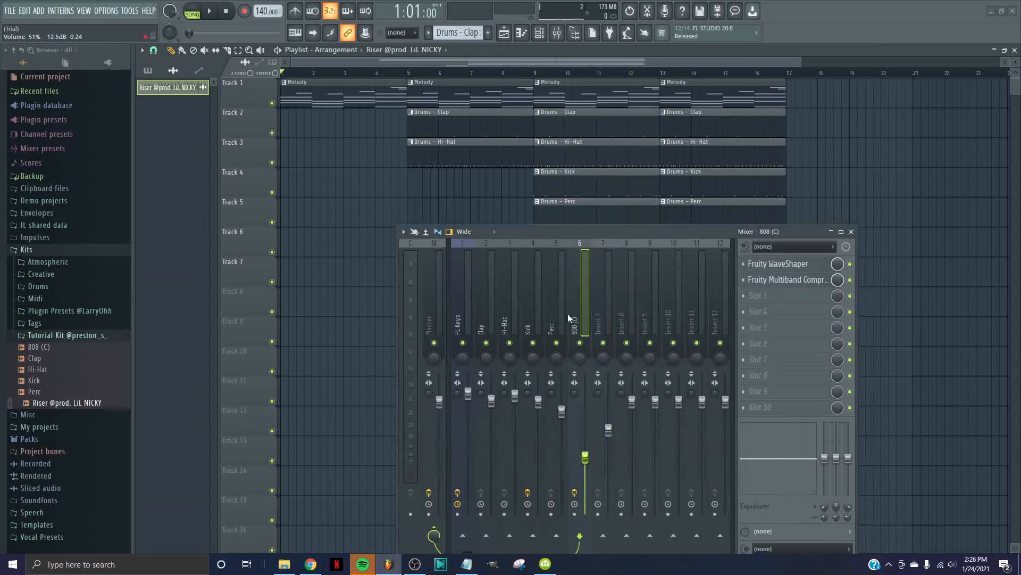
left_click(569, 73)
key("space")
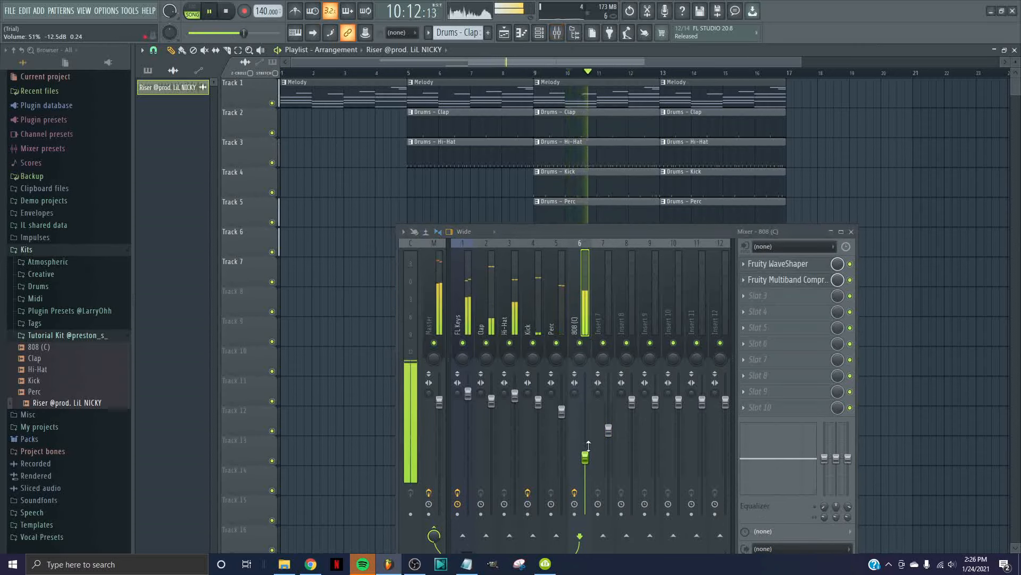
left_click_drag(585, 456, 585, 433)
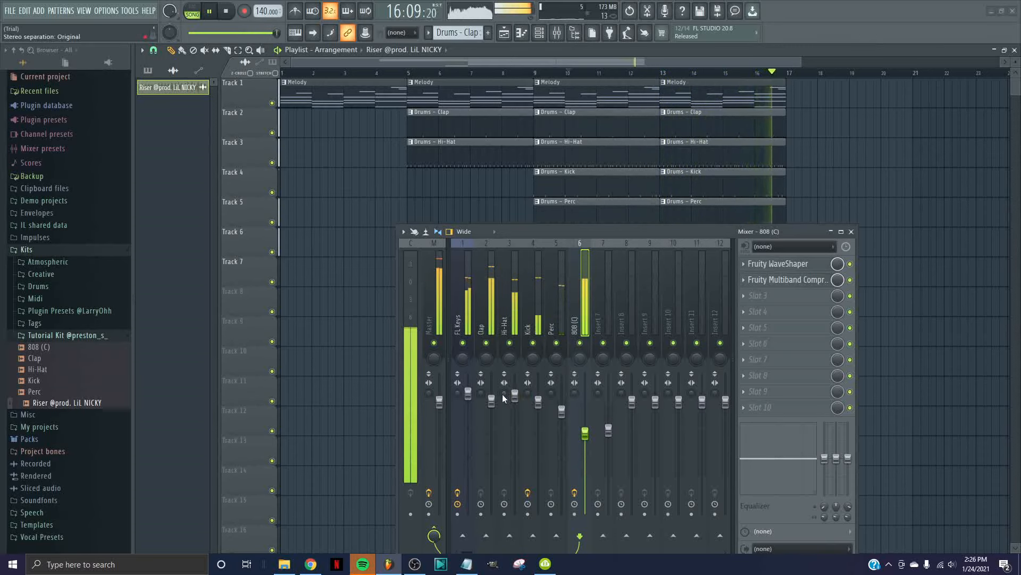
left_click(491, 402)
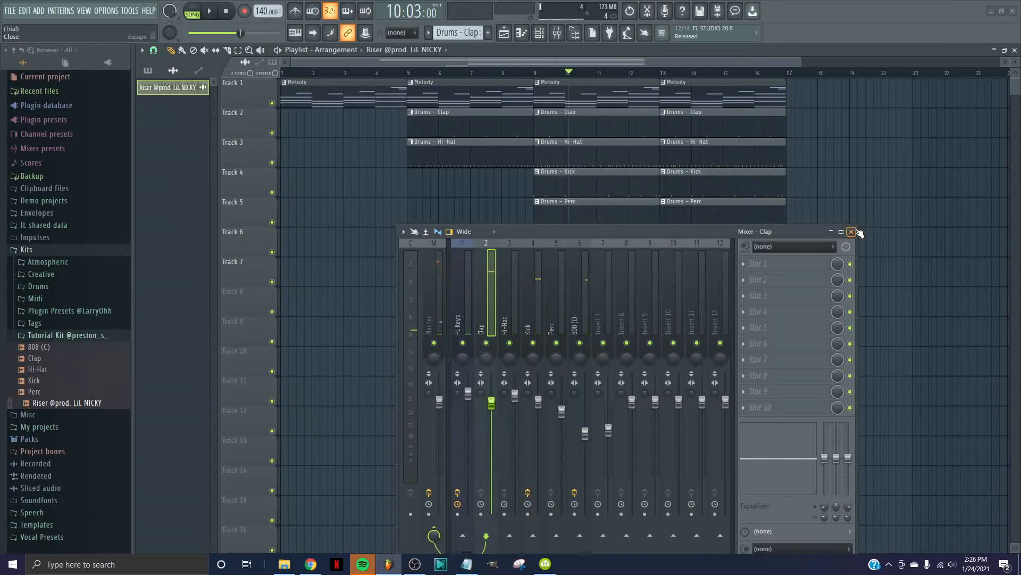
left_click(852, 231)
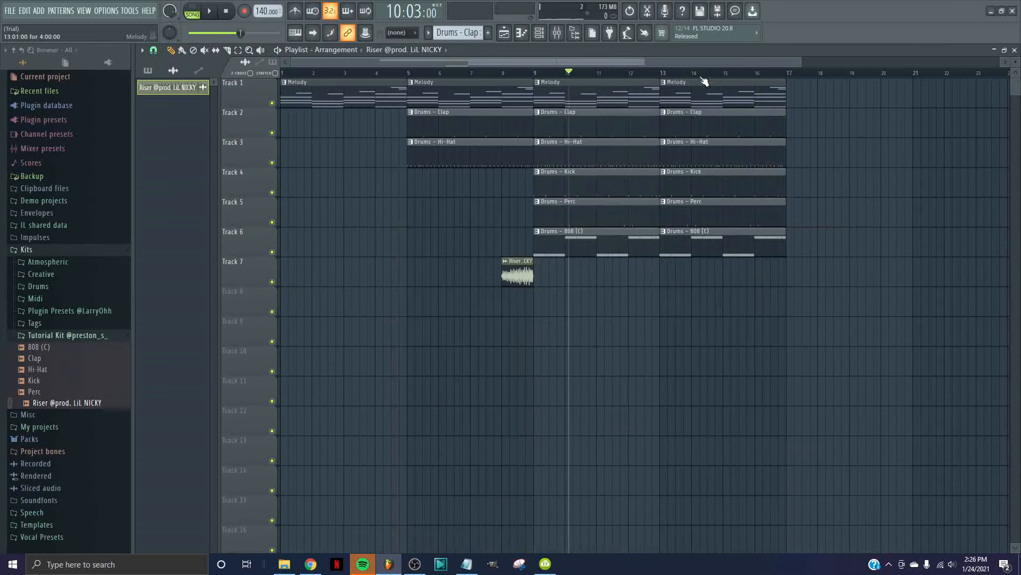
Switch to File Explorer and play 3-29-20 Tecca - First Beat from the 2020 beats folder, close the player and return to FL Studio.
left_click_drag(706, 66, 106, 80)
key("alt+Tab")
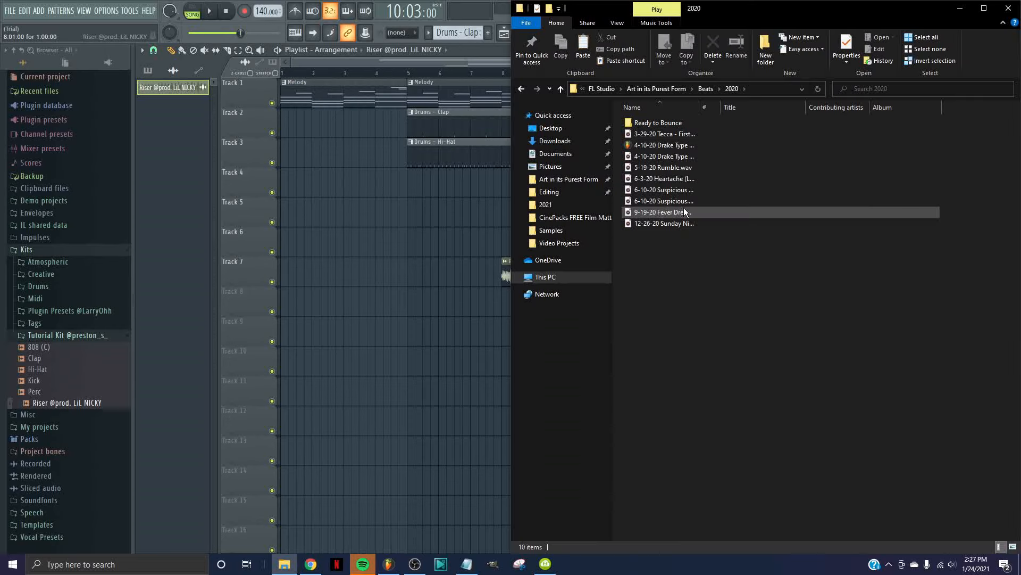
double_click(705, 134)
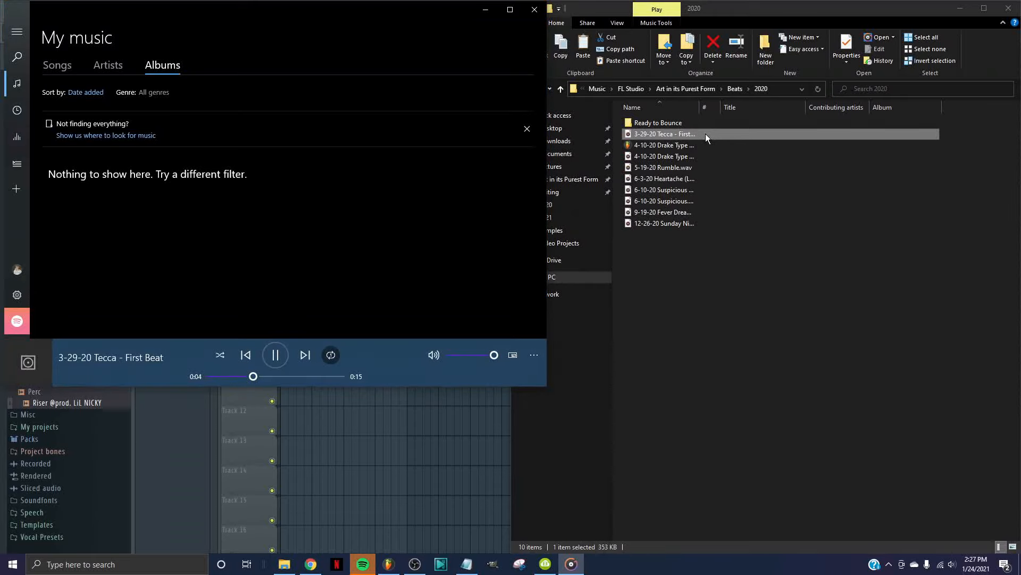
left_click(275, 355)
left_click(532, 11)
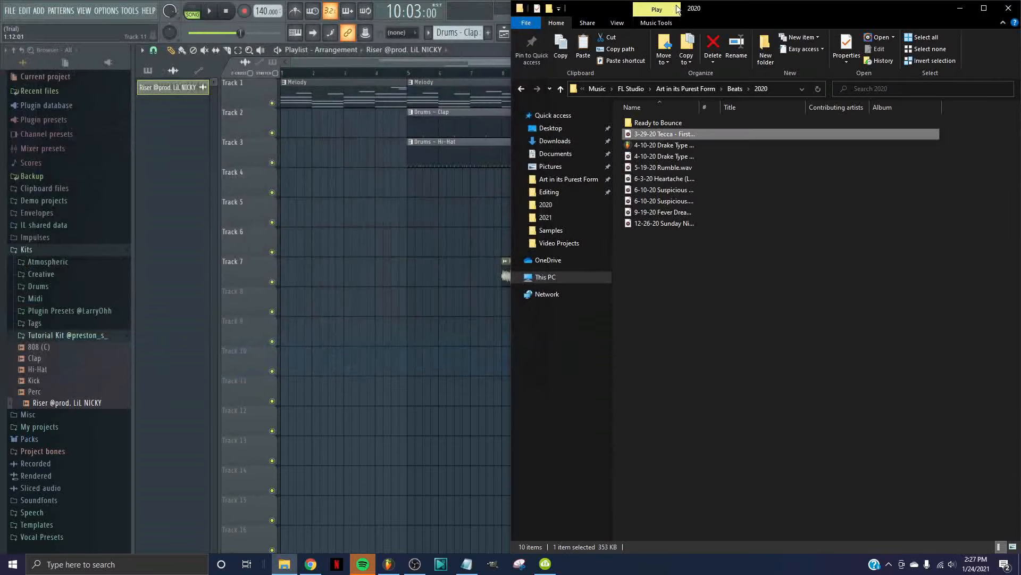
left_click(401, 245)
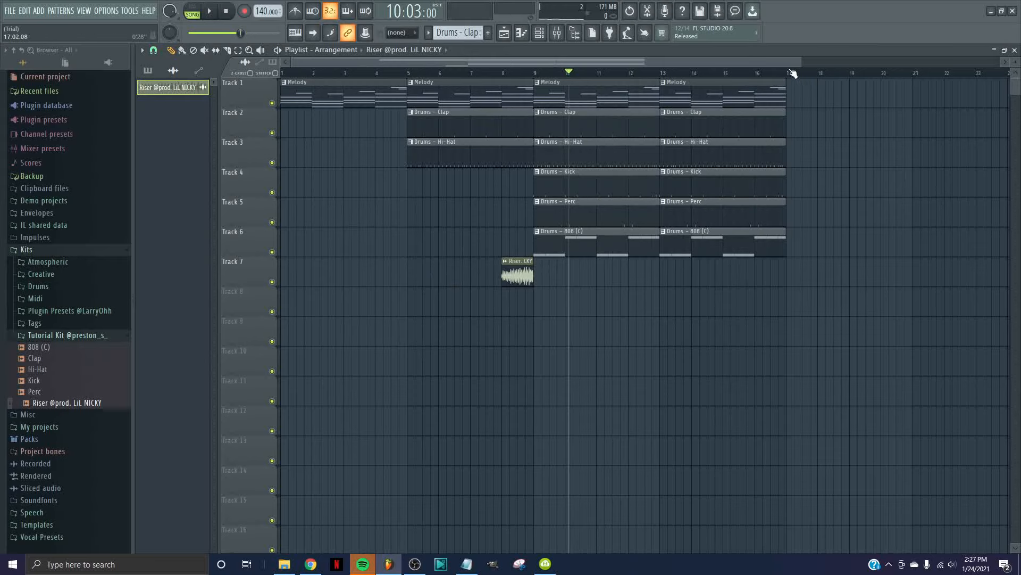
Select the last beat before bar 17 in the playlist timeline to examine where the arrangement ends.
scroll(790, 74, "up", 2)
scroll(791, 75, "up", 3)
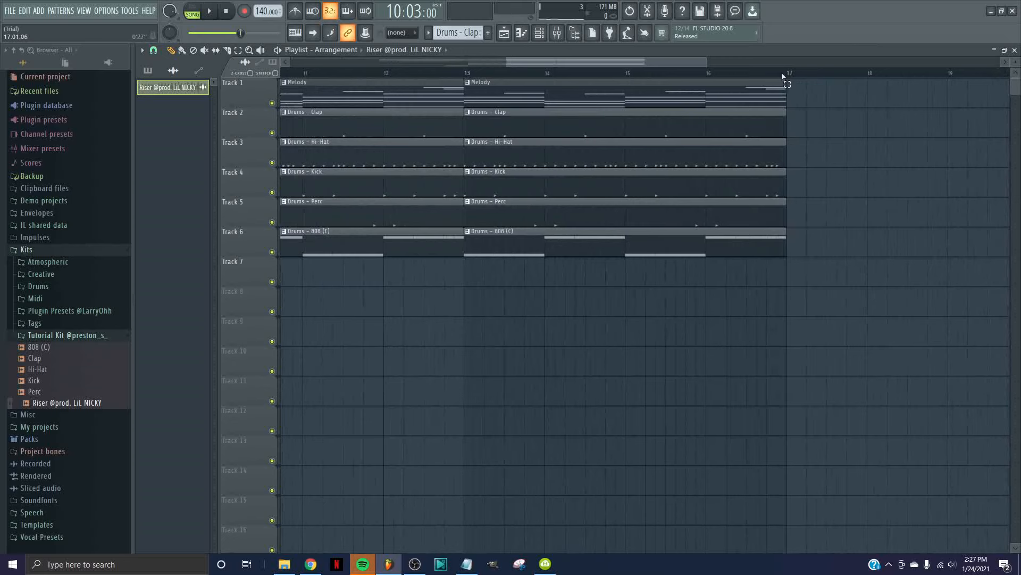
left_click_drag(787, 75, 774, 77)
scroll(770, 75, "down", 5)
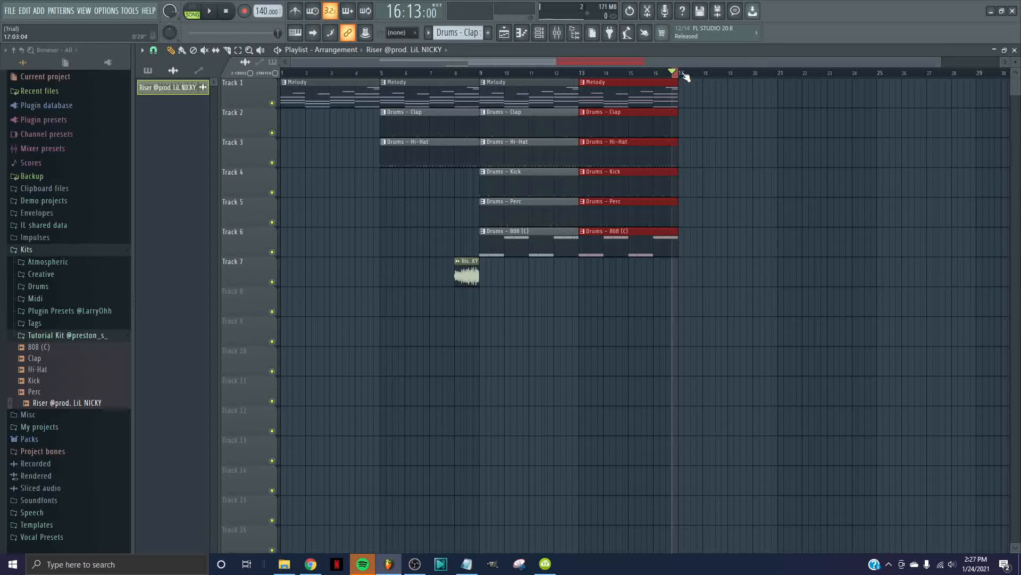
scroll(689, 73, "up", 2)
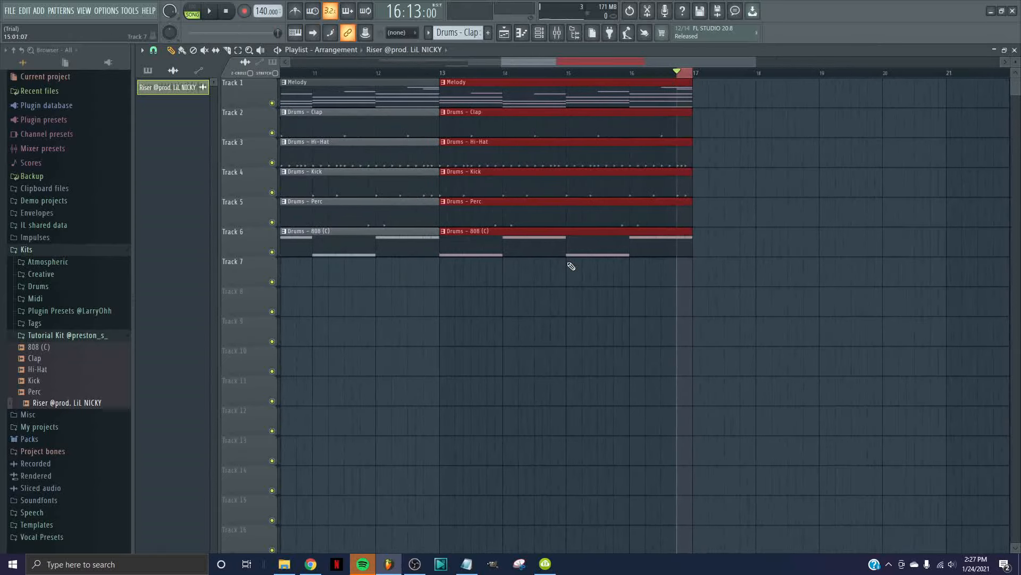
scroll(576, 305, "down", 1)
scroll(580, 298, "up", 1)
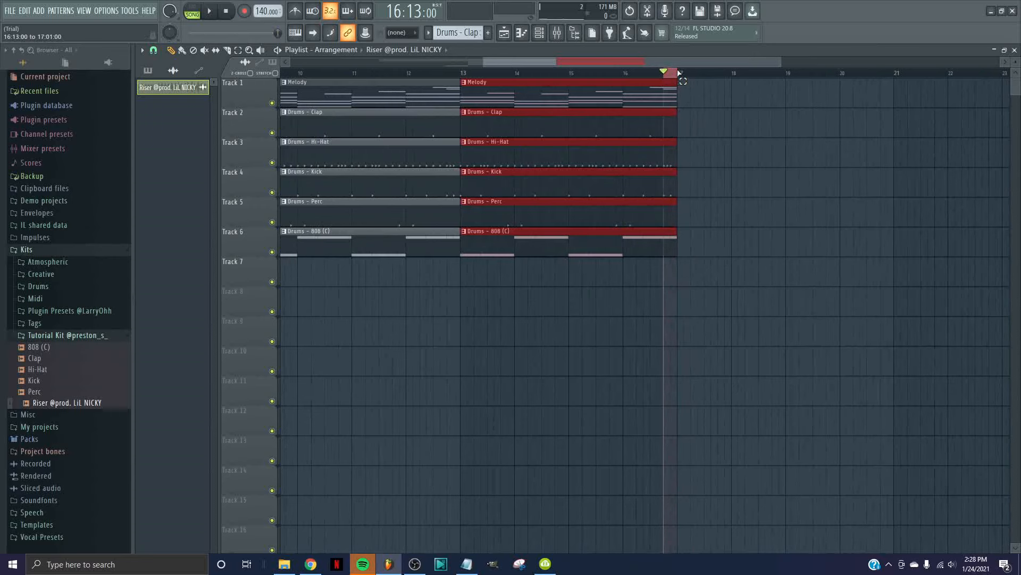
scroll(595, 318, "down", 1)
scroll(595, 317, "down", 1)
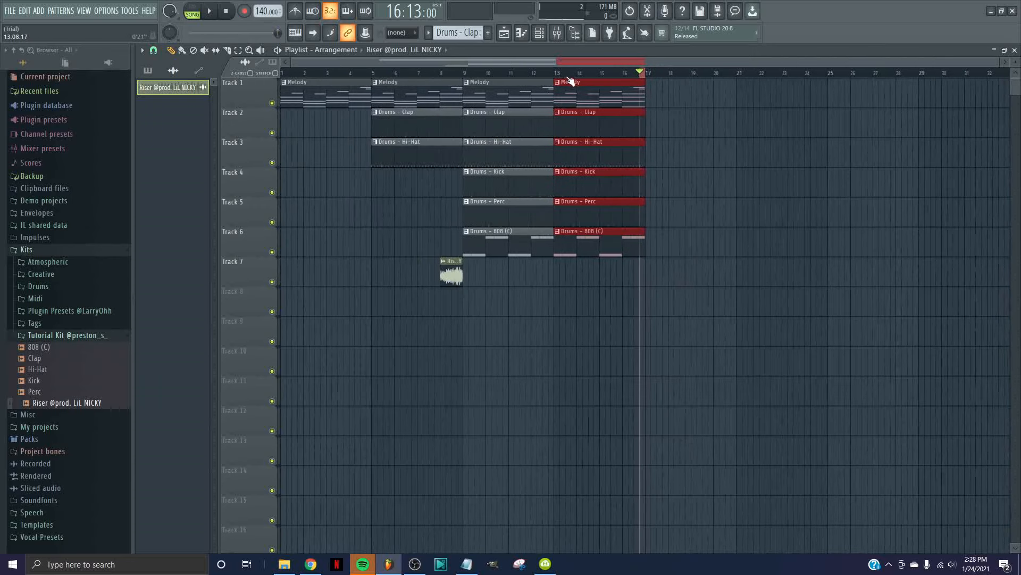
Select the whole arrangement from bar 1 to bar 17 in the timeline and start a wave file export.
left_click_drag(575, 75, 282, 75)
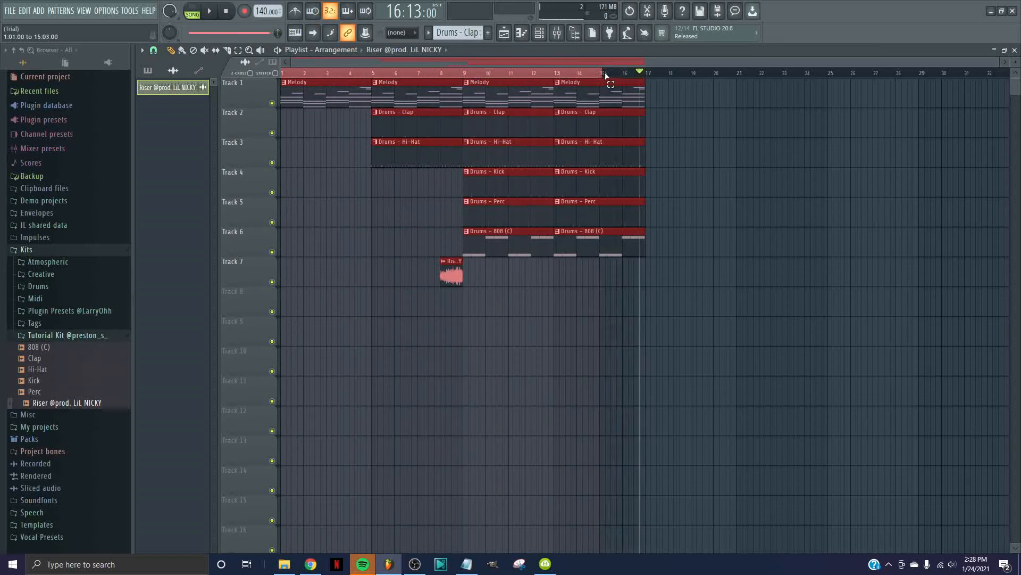
left_click(10, 11)
mouse_move(38, 105)
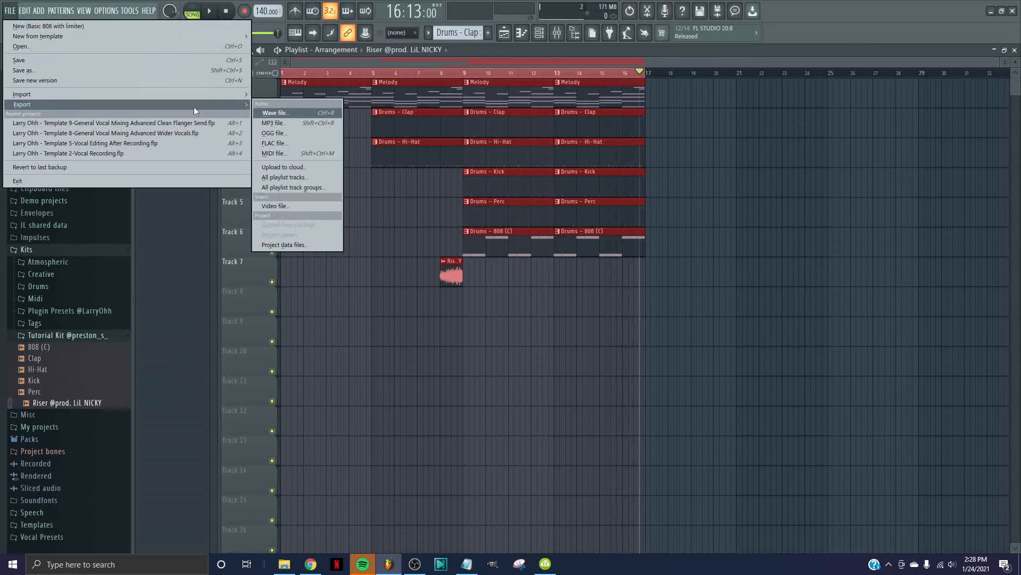
left_click(326, 113)
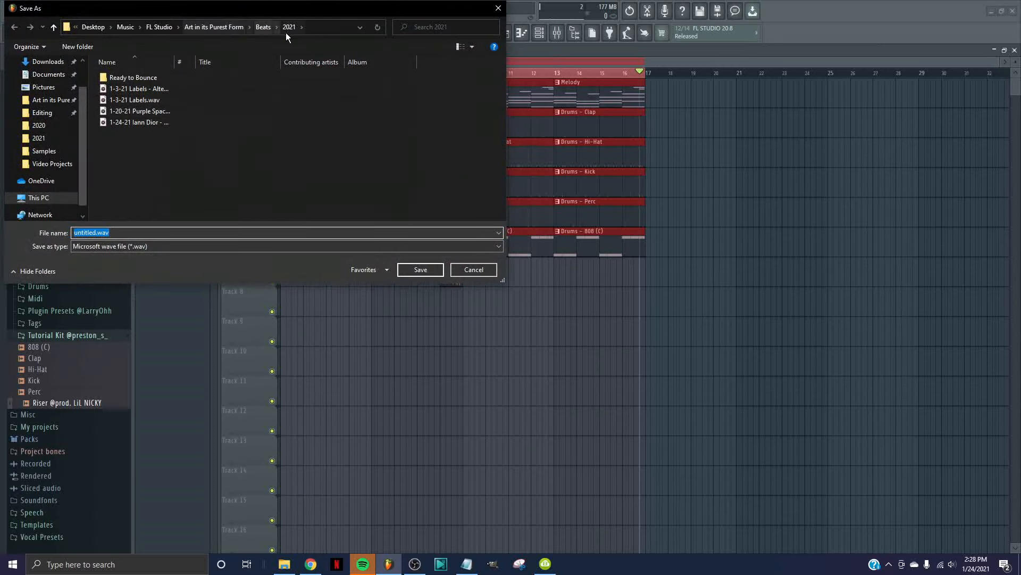
Save the export as "1-24-21 Dark Knight" in the 2021 folder under Art in its Purest Form > Beats.
left_click(210, 26)
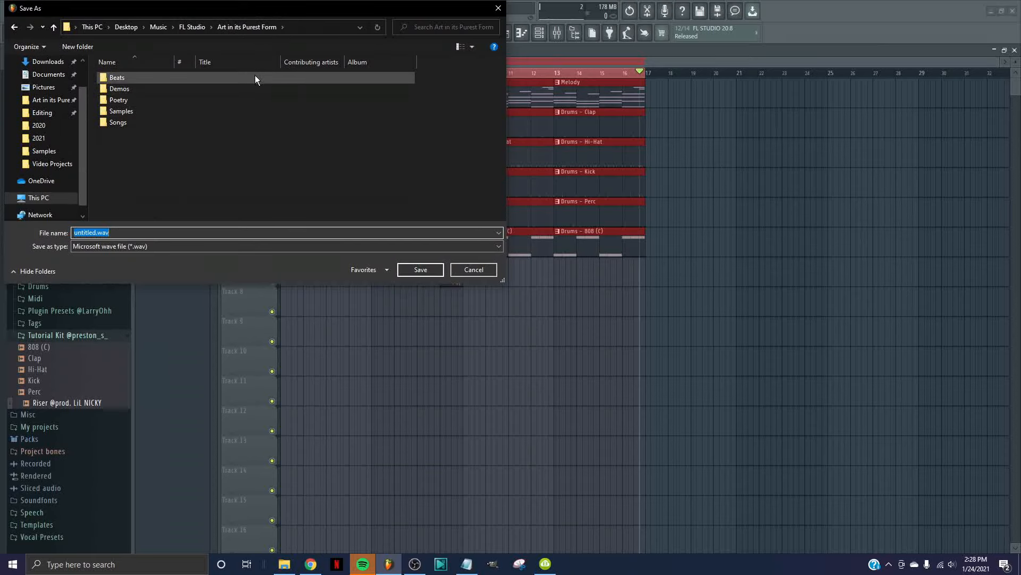
double_click(174, 81)
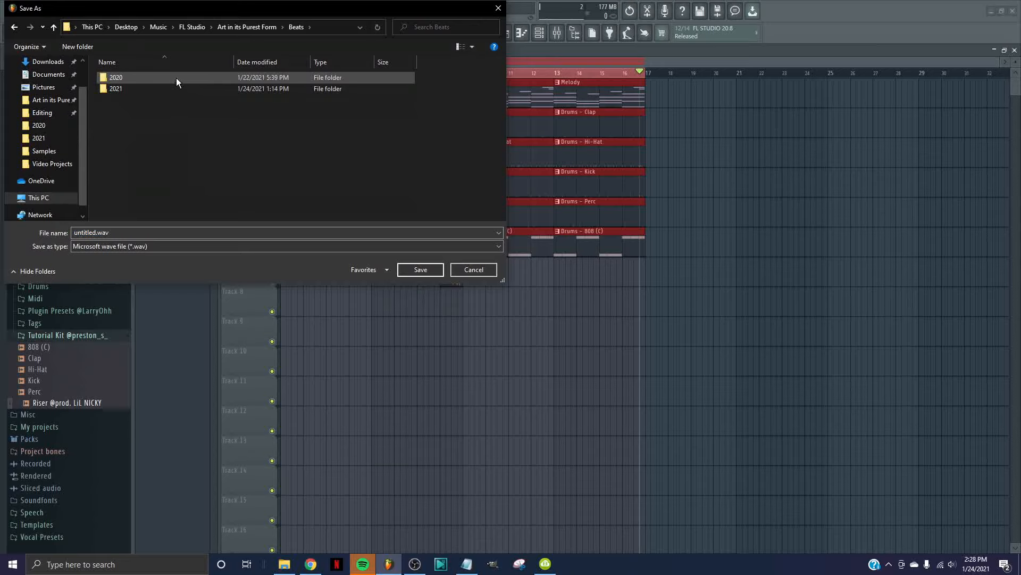
double_click(174, 88)
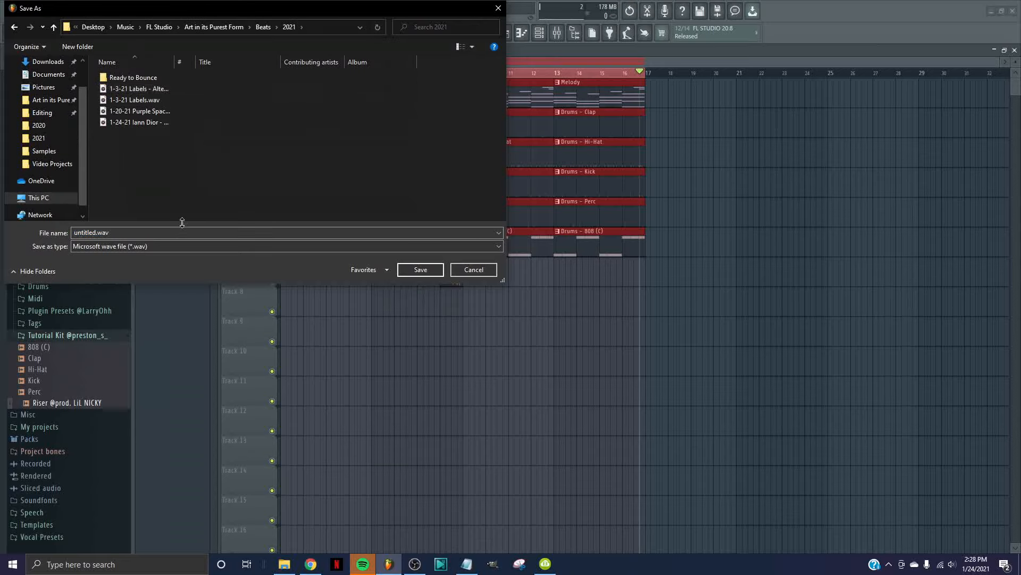
left_click(159, 235)
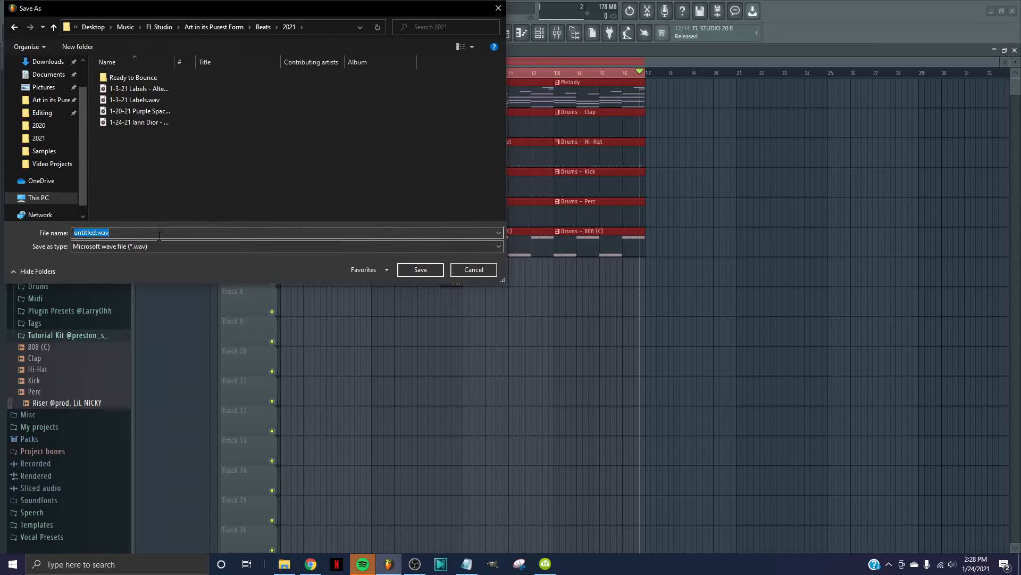
type("1")
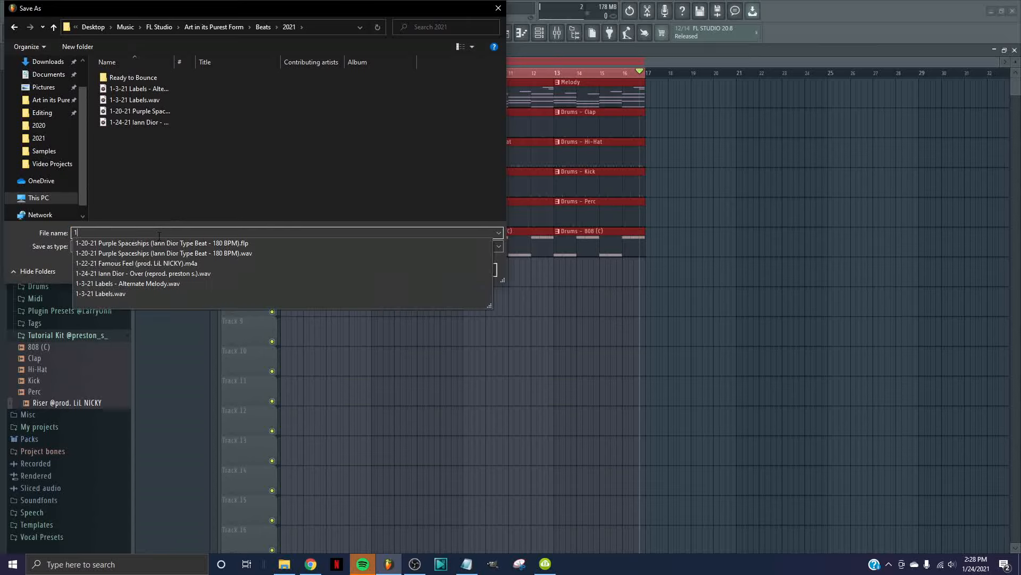
type("-24")
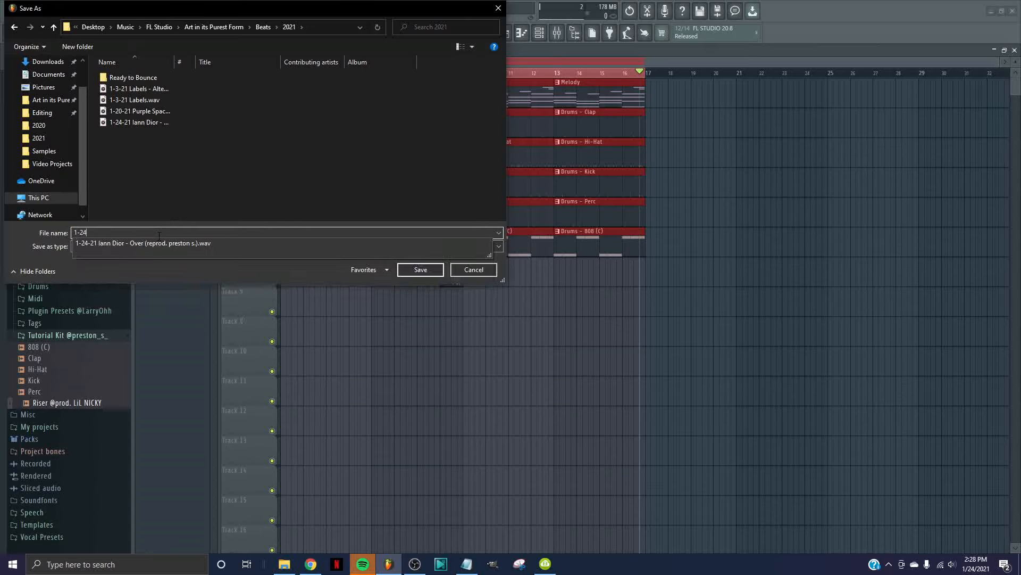
type("-21")
type("Da")
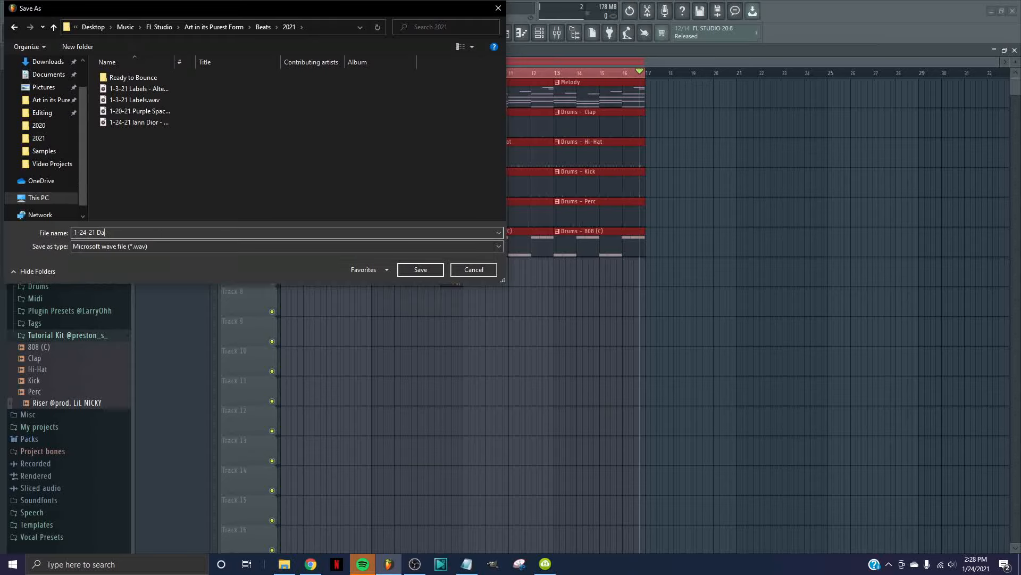
type("rk Knight")
left_click(420, 269)
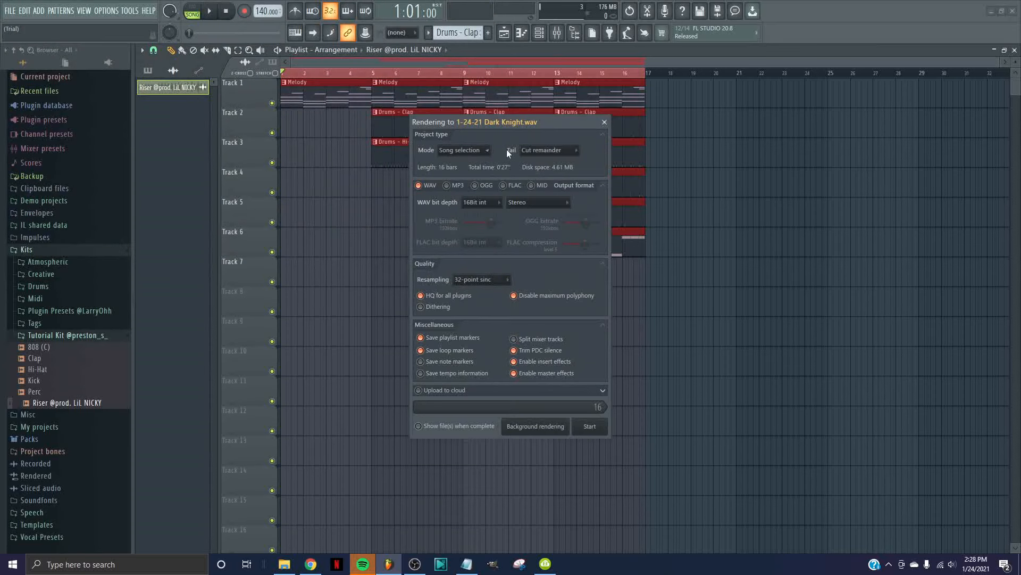
Render the WAV file with Song selection mode, the Cut remainder tail option and 16Bit int bit depth.
left_click(485, 152)
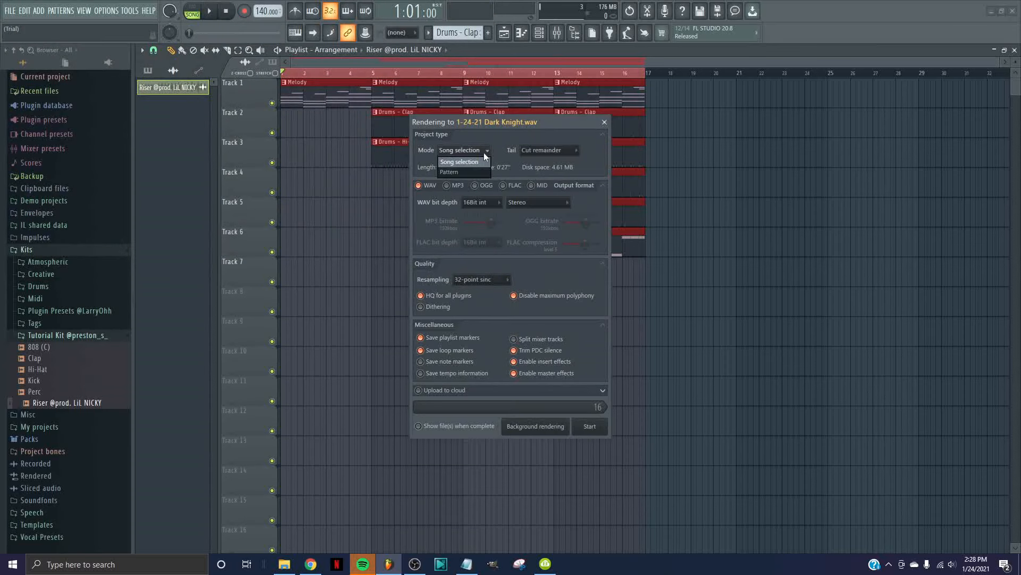
left_click(542, 149)
left_click(546, 162)
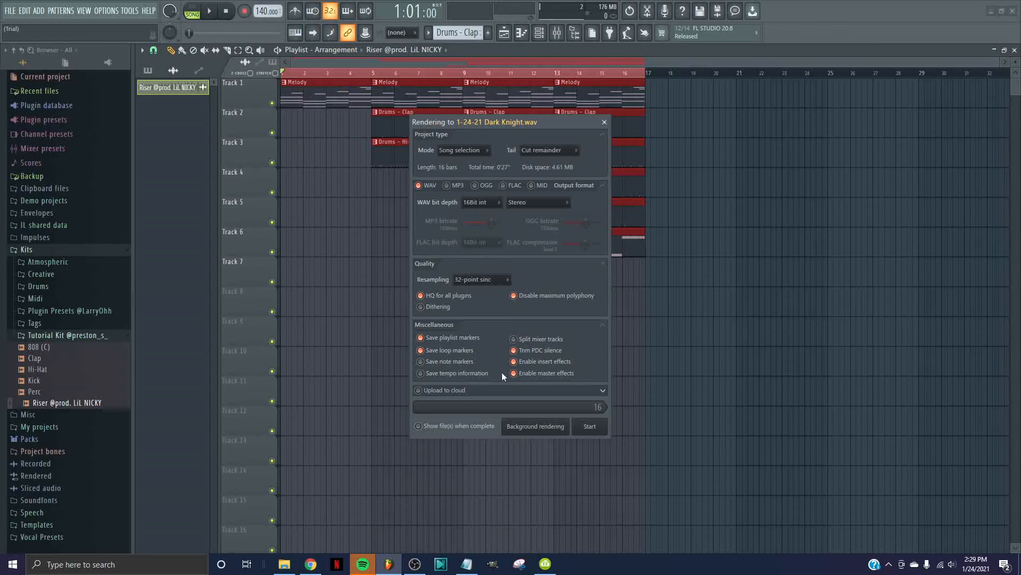
left_click(494, 201)
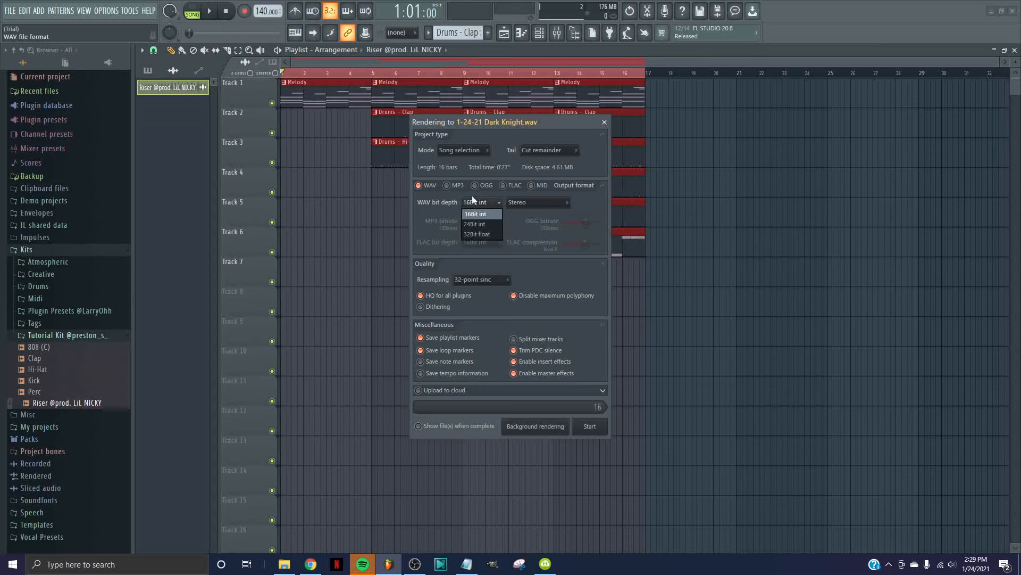
left_click(471, 195)
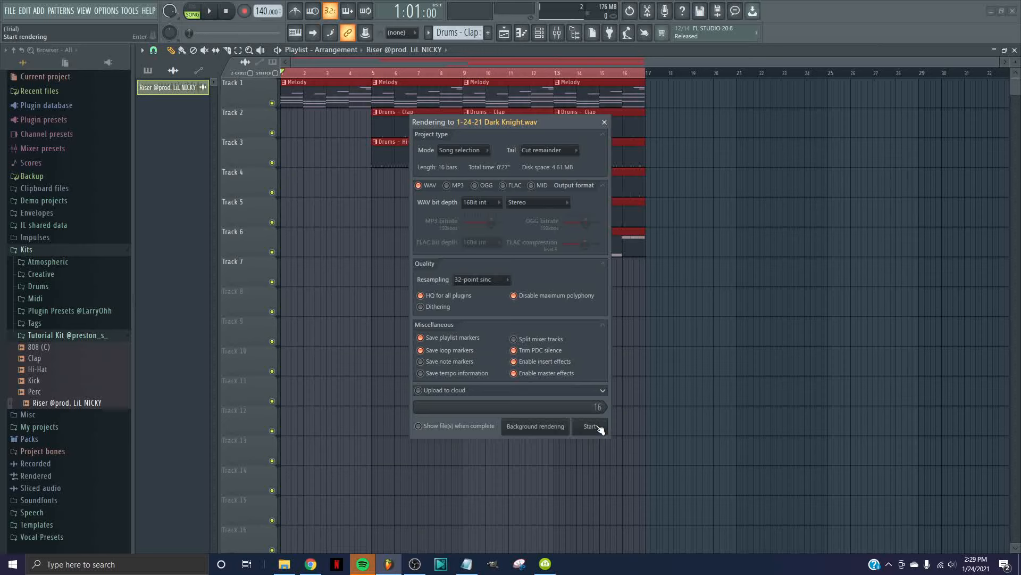
left_click(496, 203)
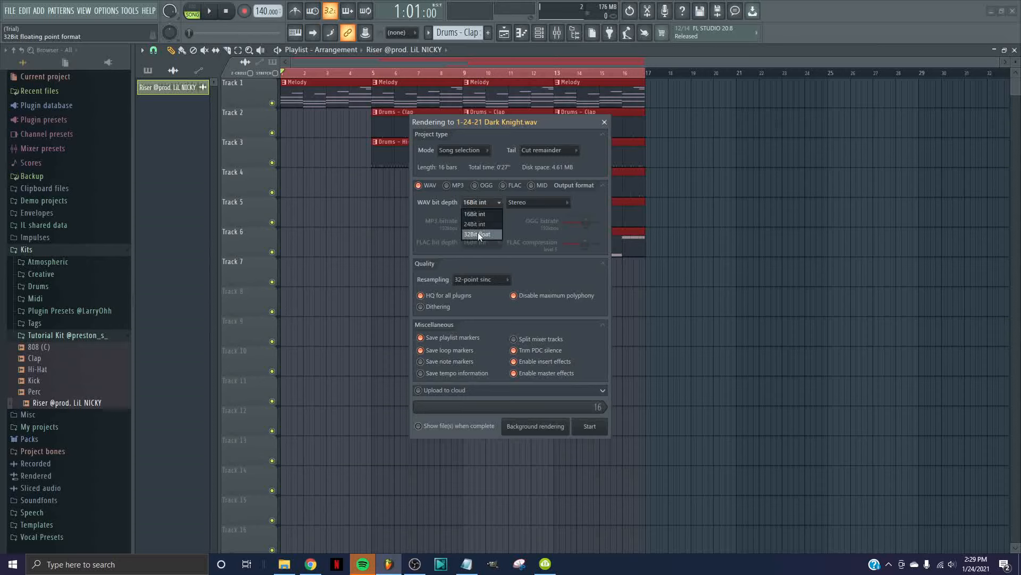
left_click(446, 201)
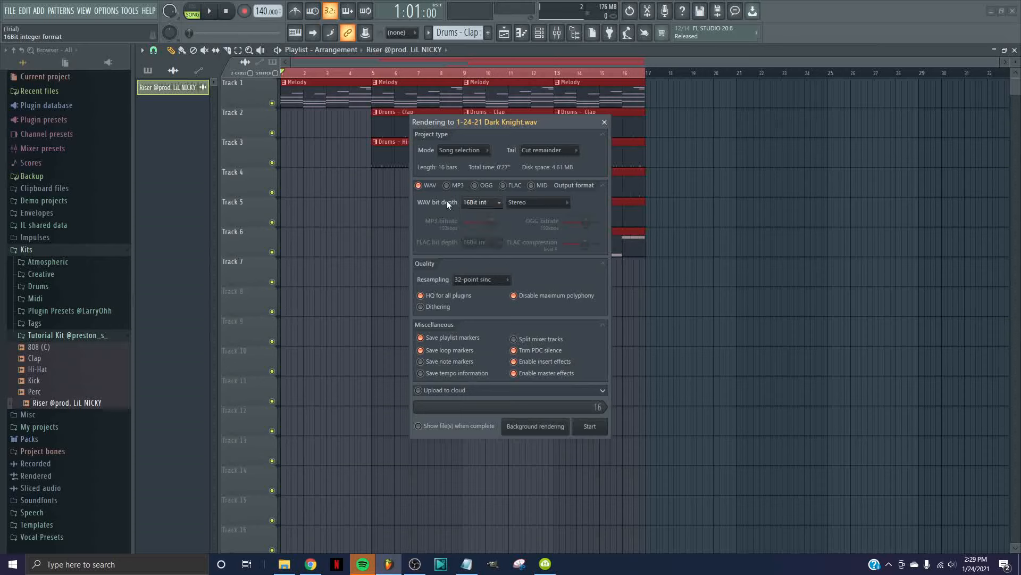
left_click(594, 430)
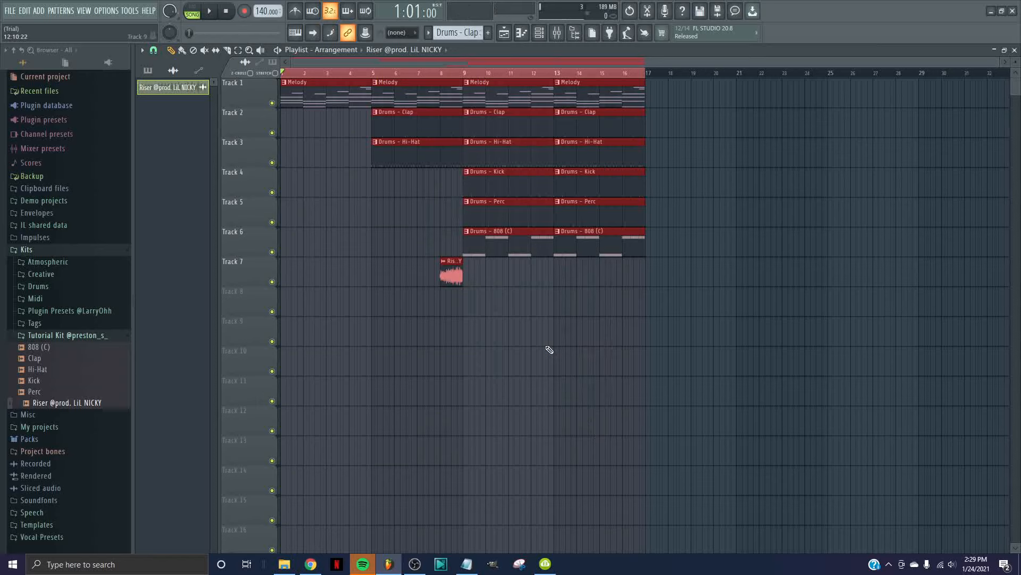
Clear the timeline selection and return the playback position to the start of the arrangement.
left_click(507, 290)
double_click(455, 71)
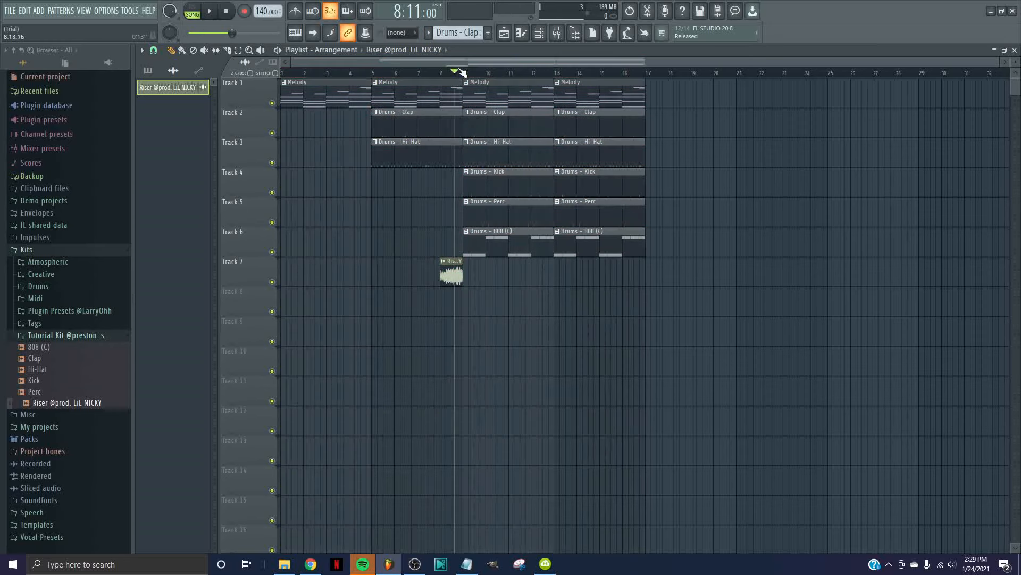
left_click_drag(458, 71, 204, 51)
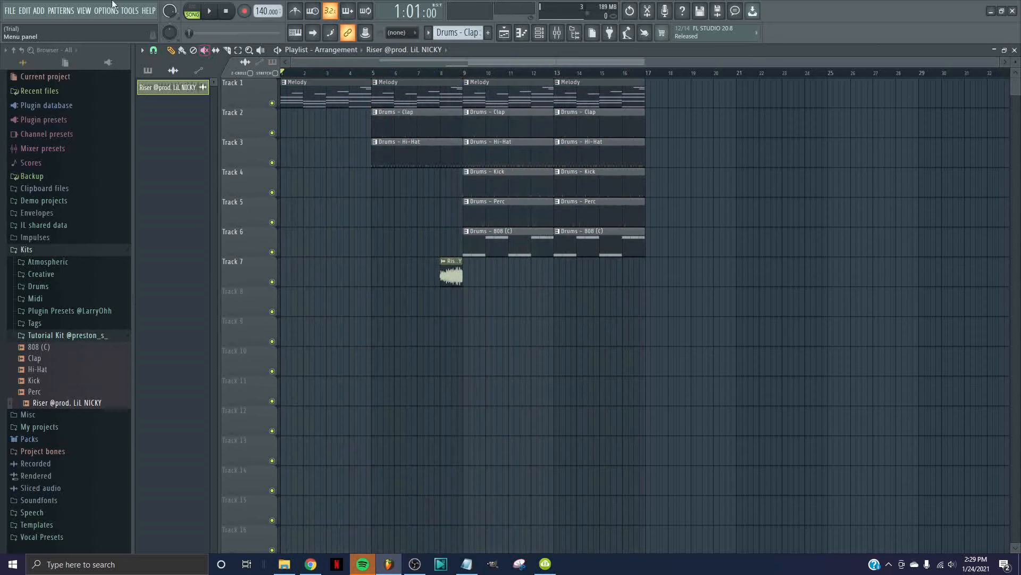
left_click(12, 11)
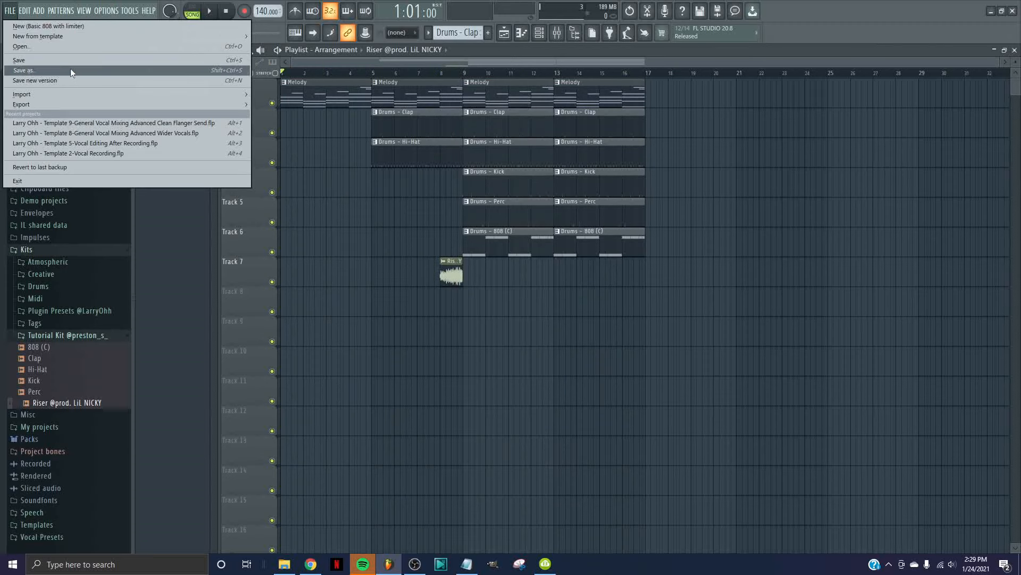
right_click(350, 198)
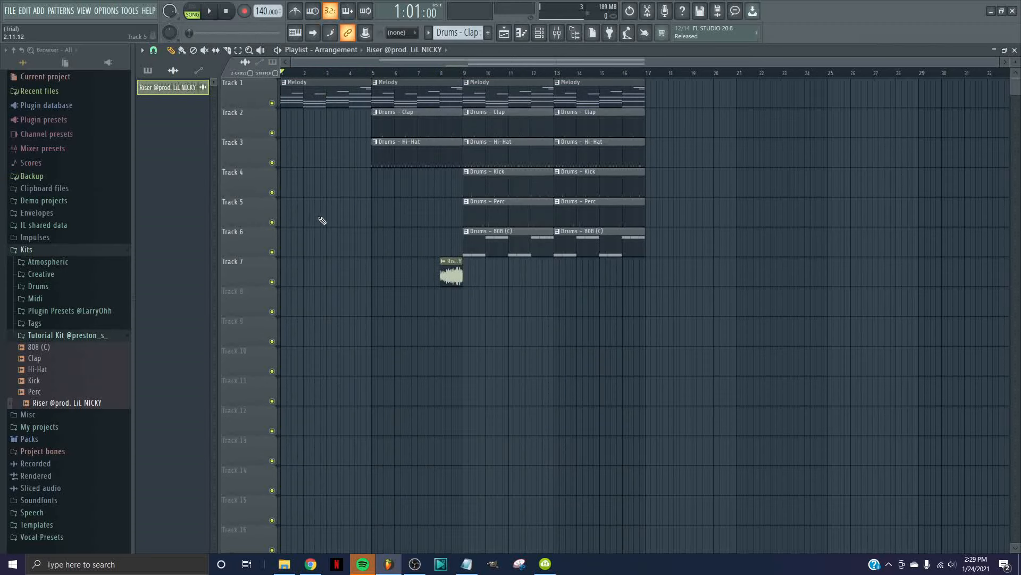